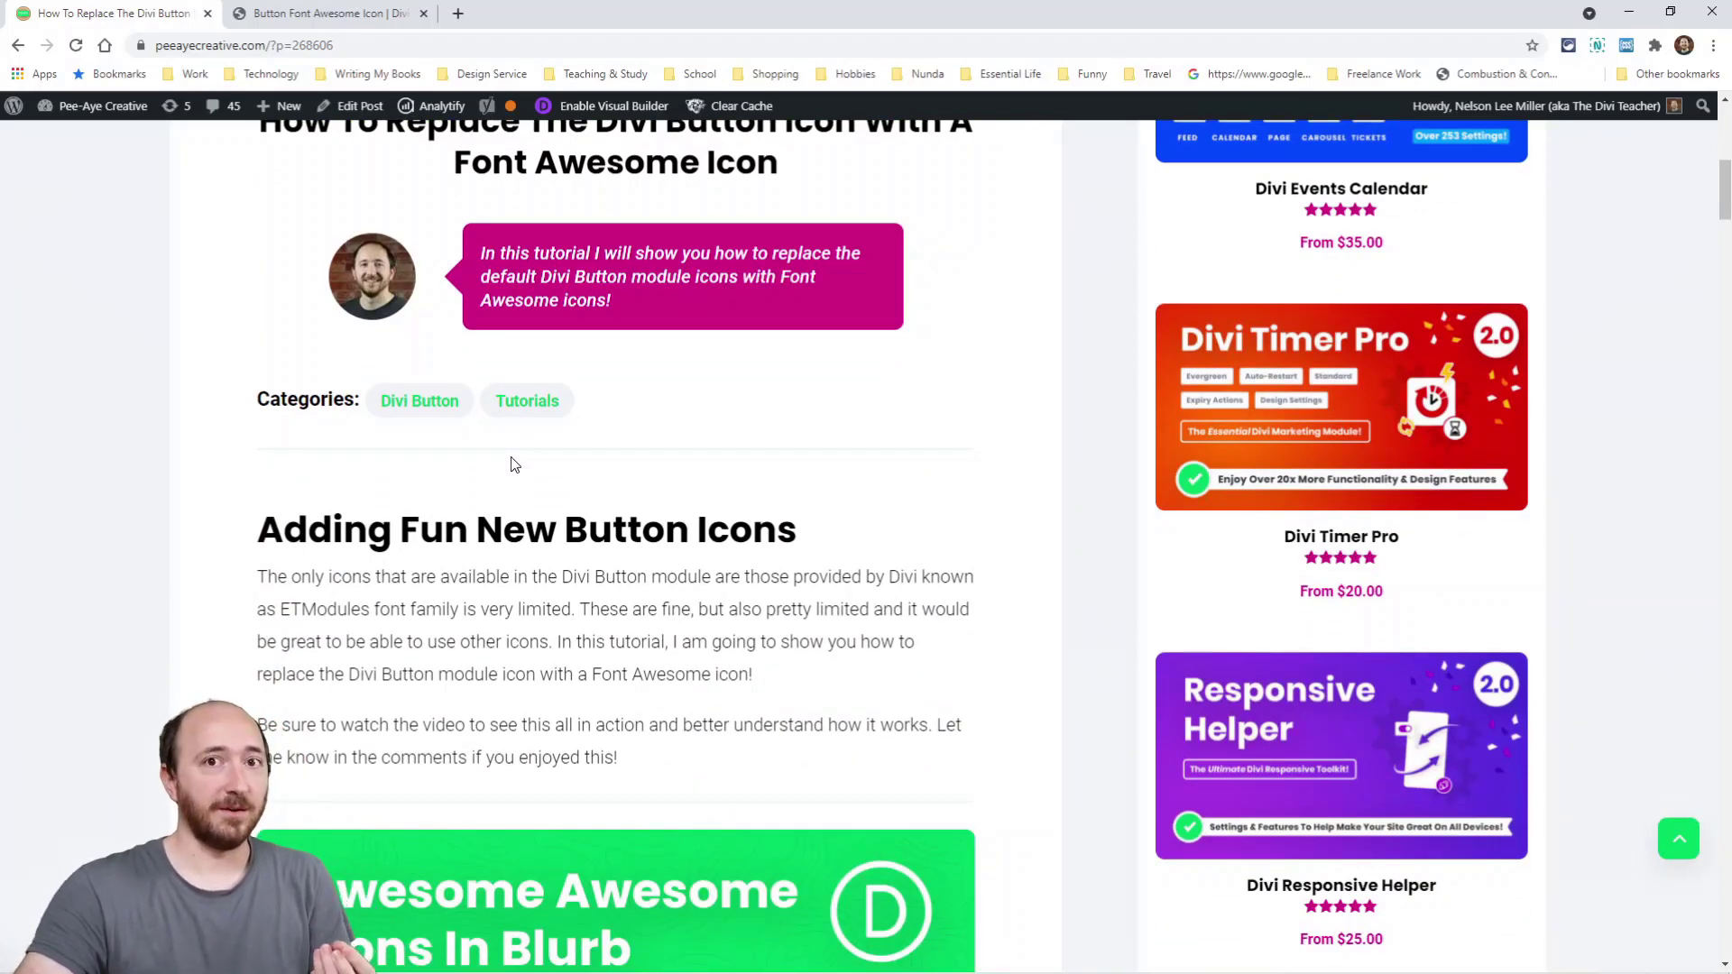
Scroll the tutorial article down to the 'Add A Custom CSS Class' section.
scroll(530, 480, down, 2)
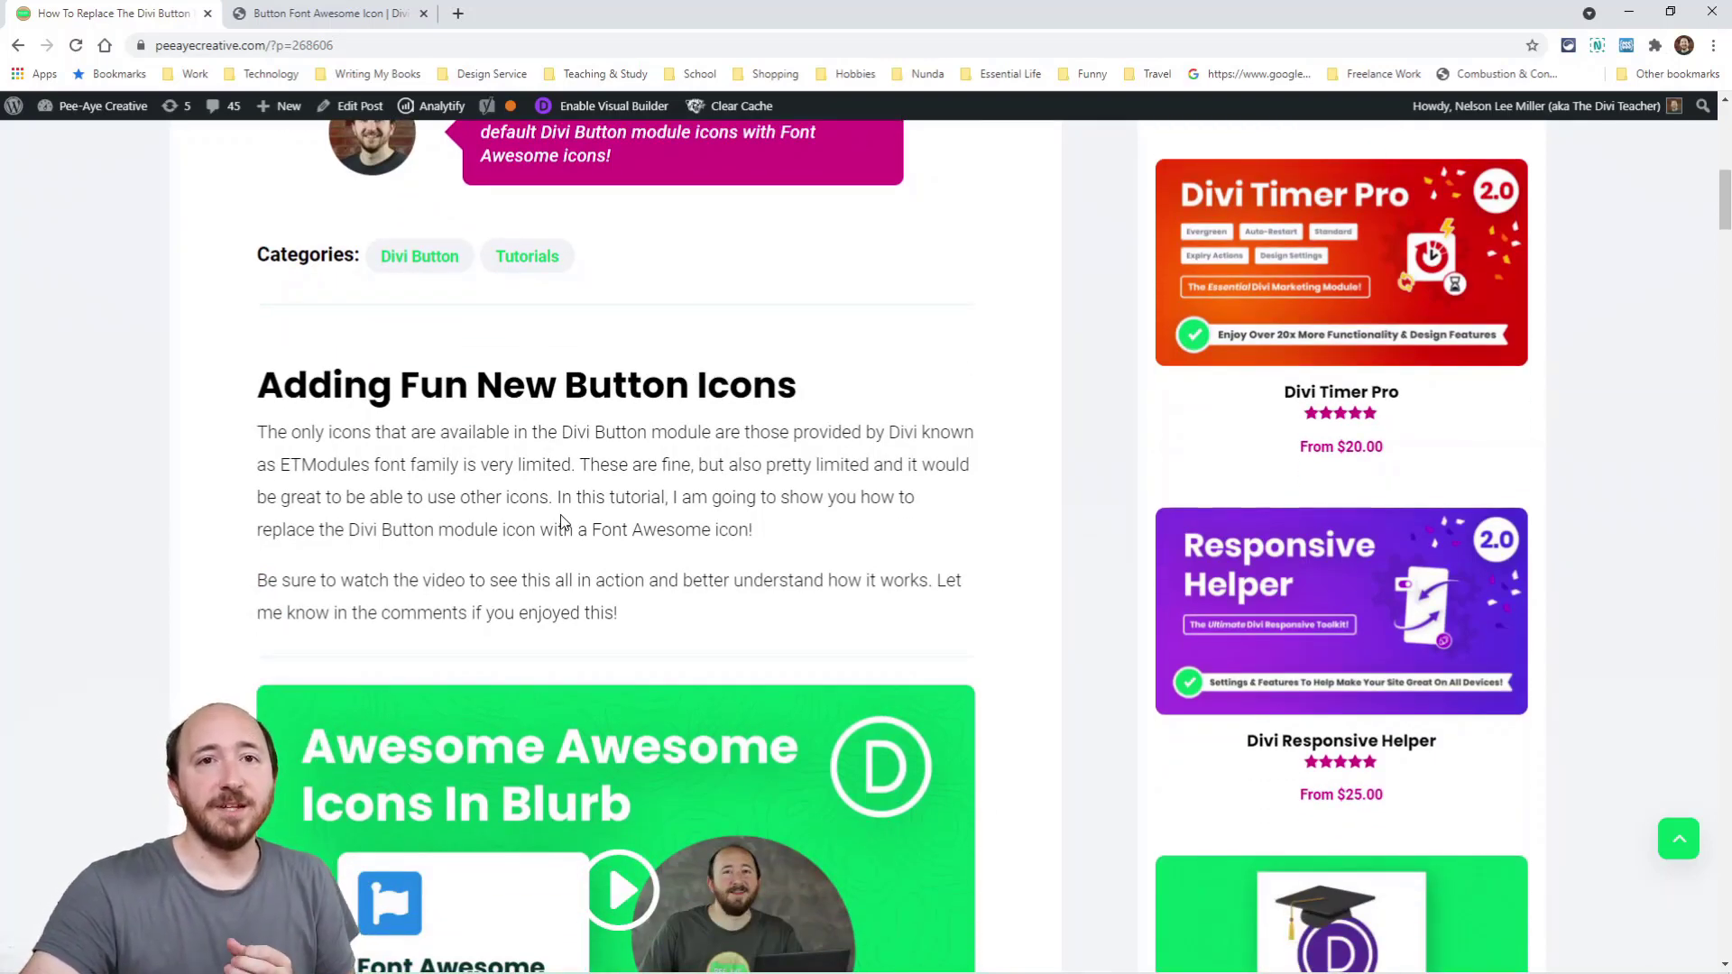
scroll(614, 531, down, 2)
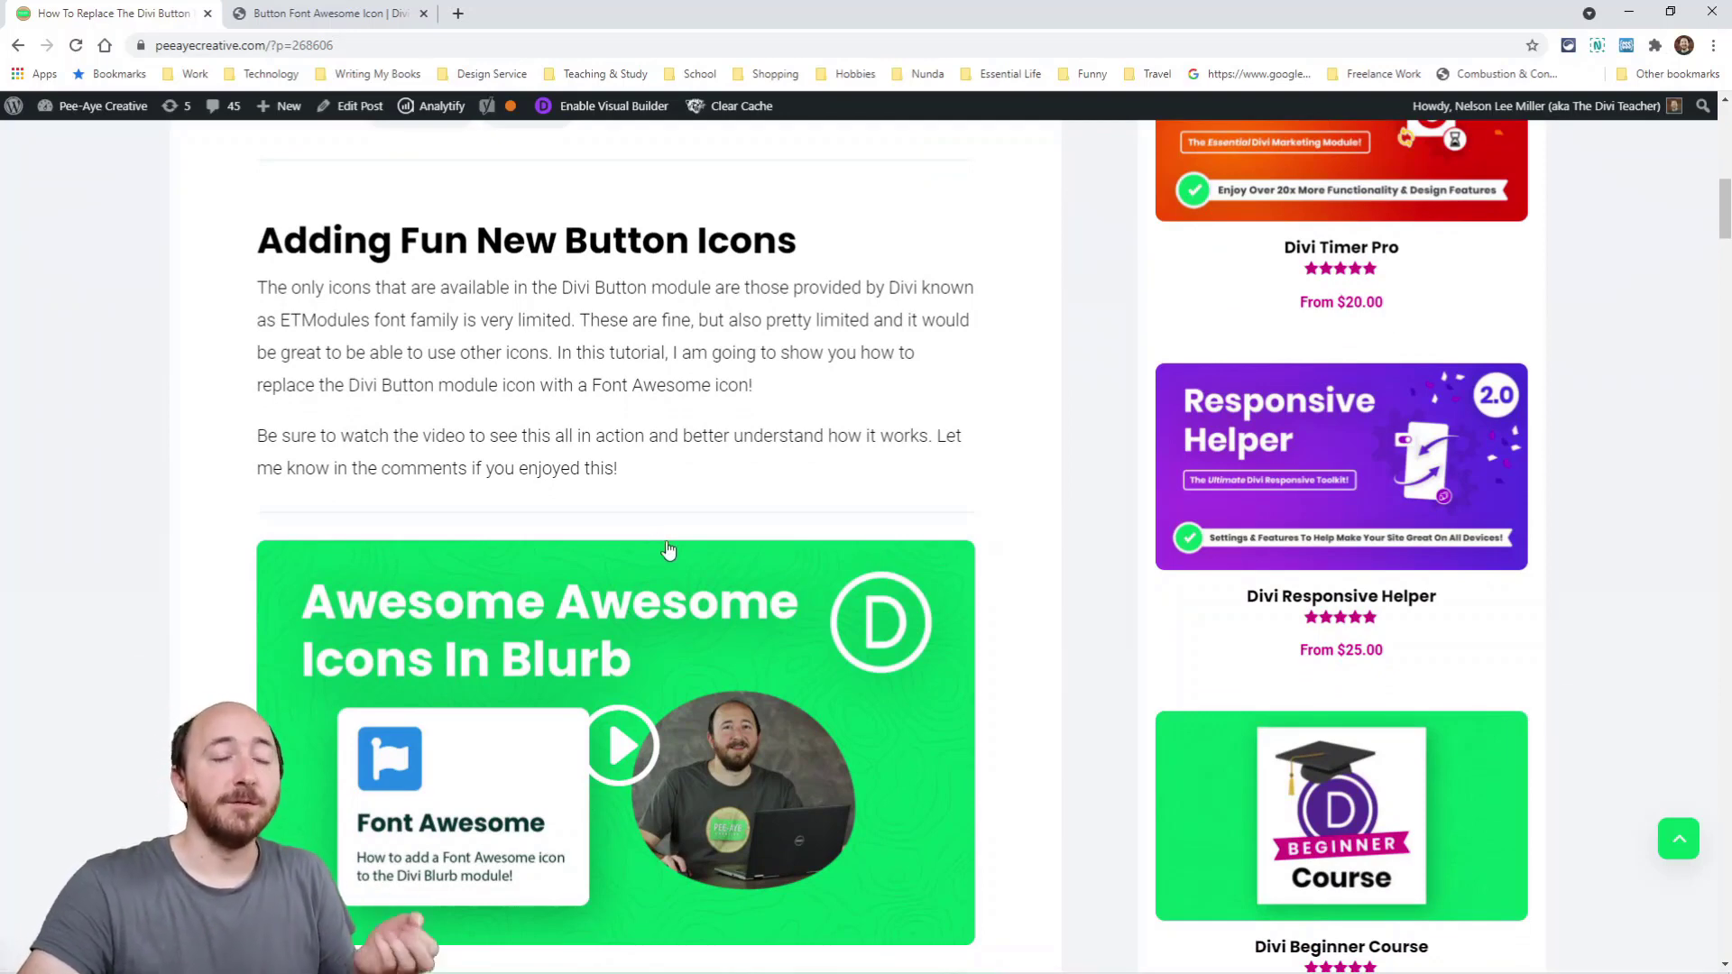
scroll(676, 553, down, 5)
scroll(889, 629, down, 2)
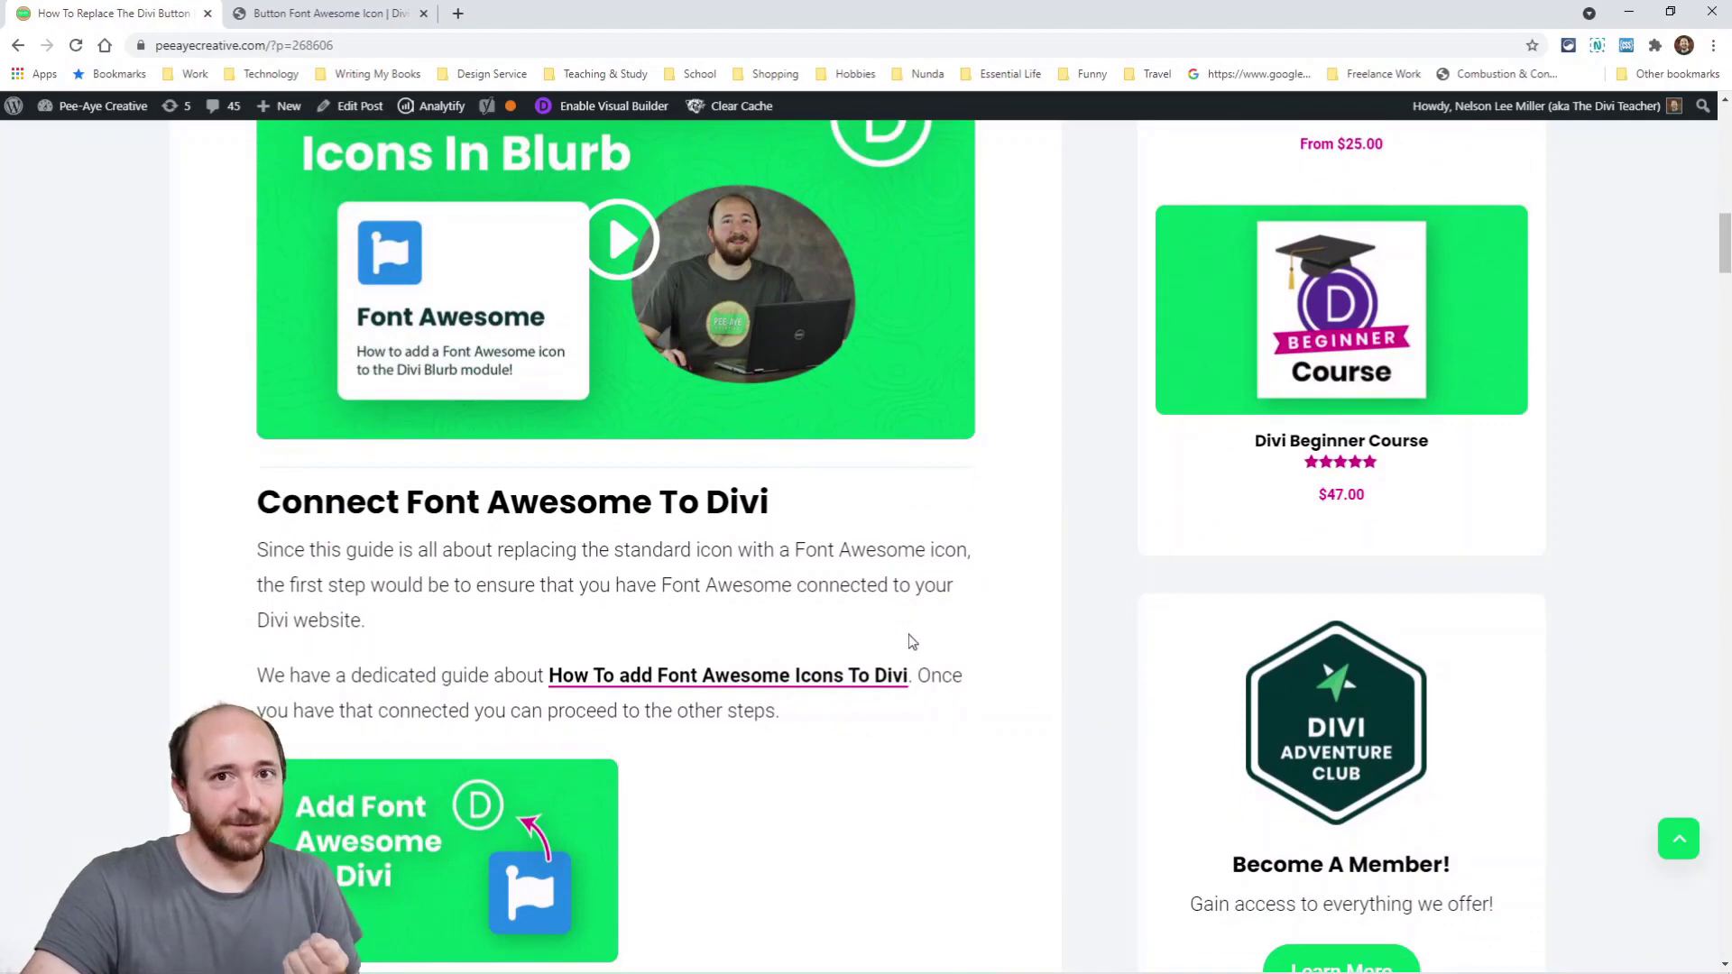
scroll(909, 636, down, 3)
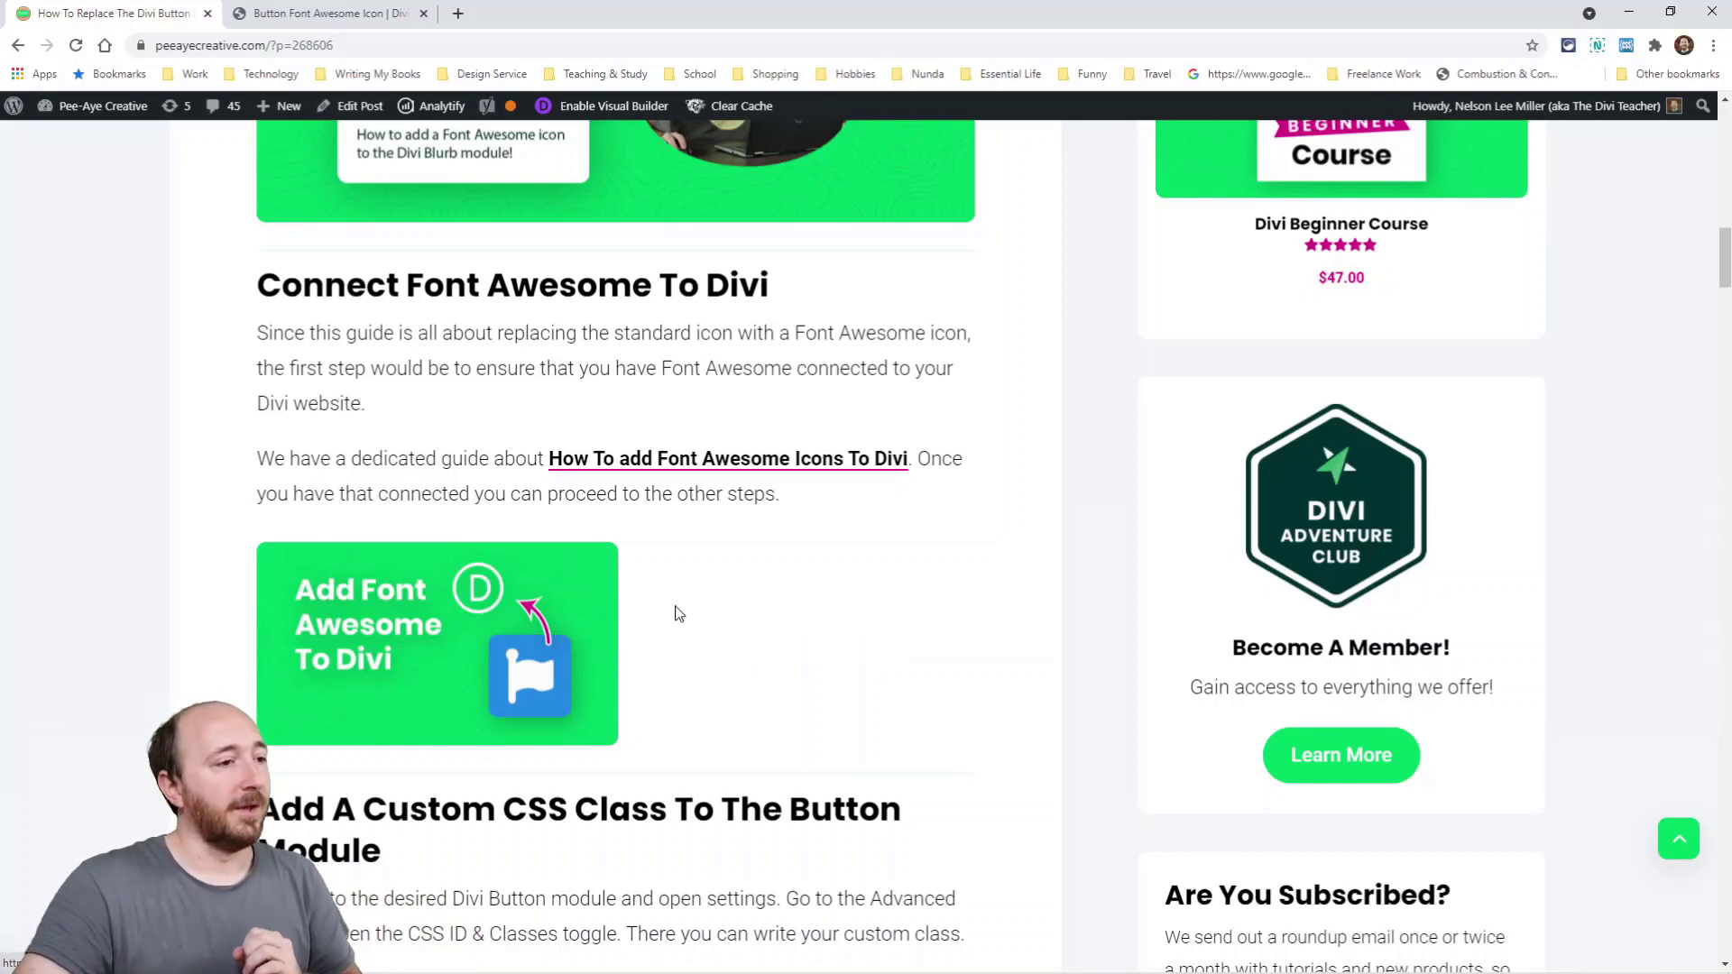
scroll(683, 614, down, 5)
scroll(685, 615, down, 2)
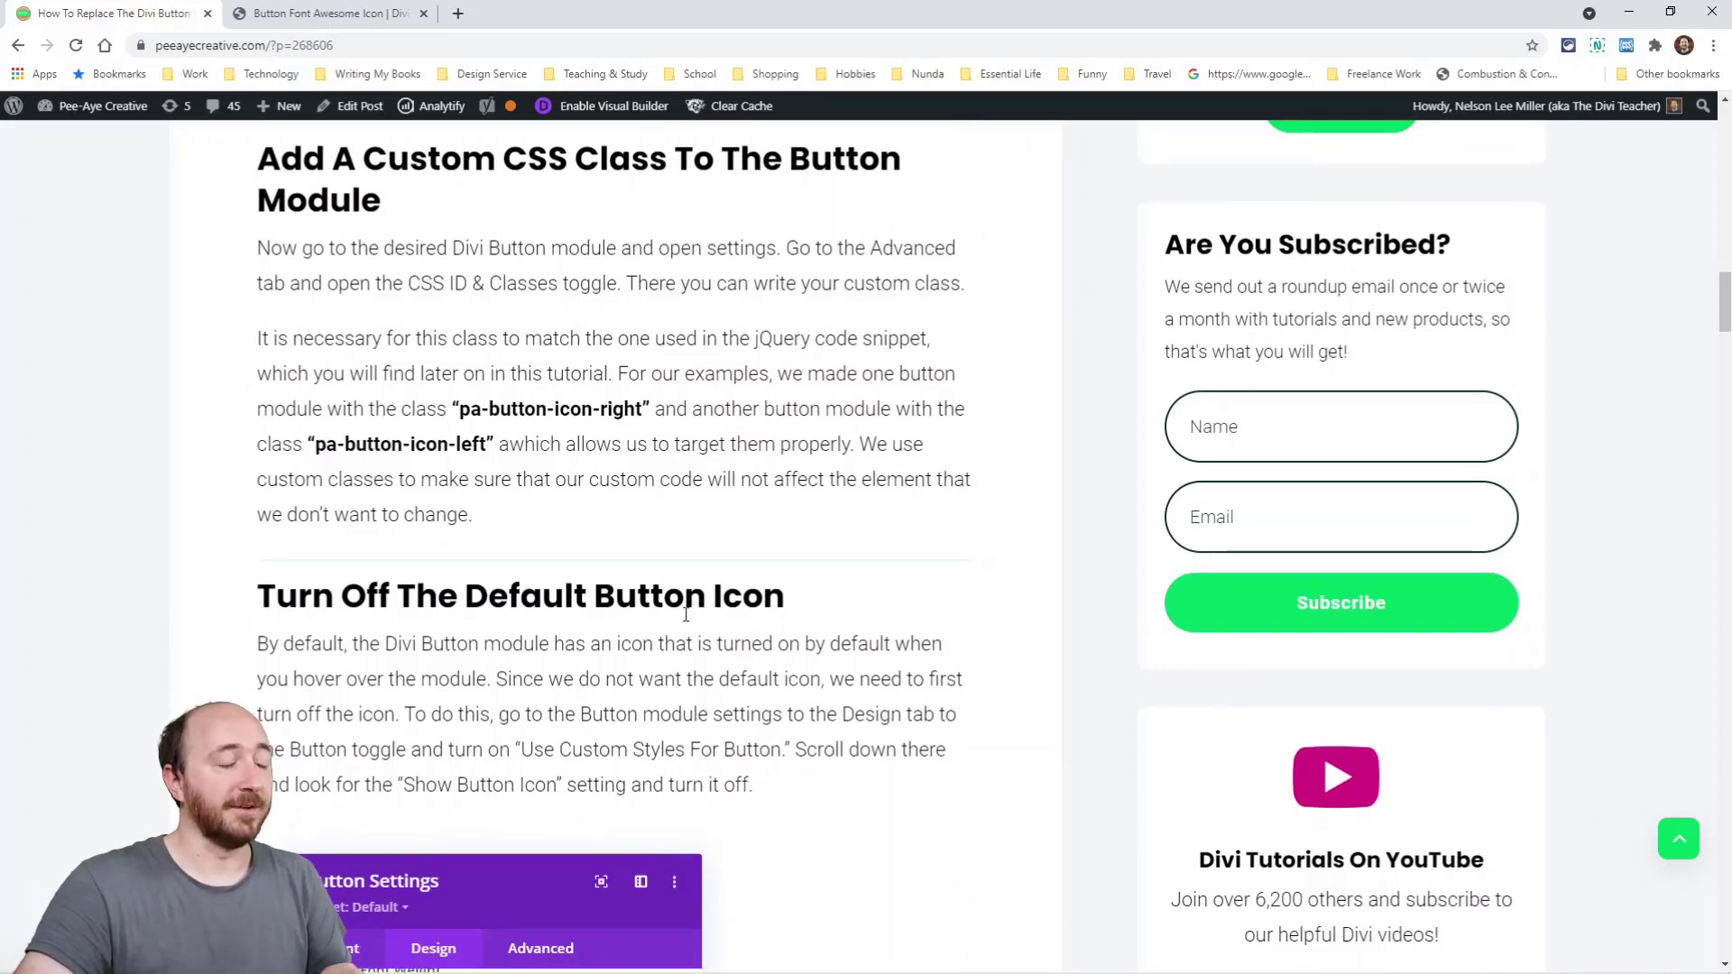
scroll(694, 619, up, 1)
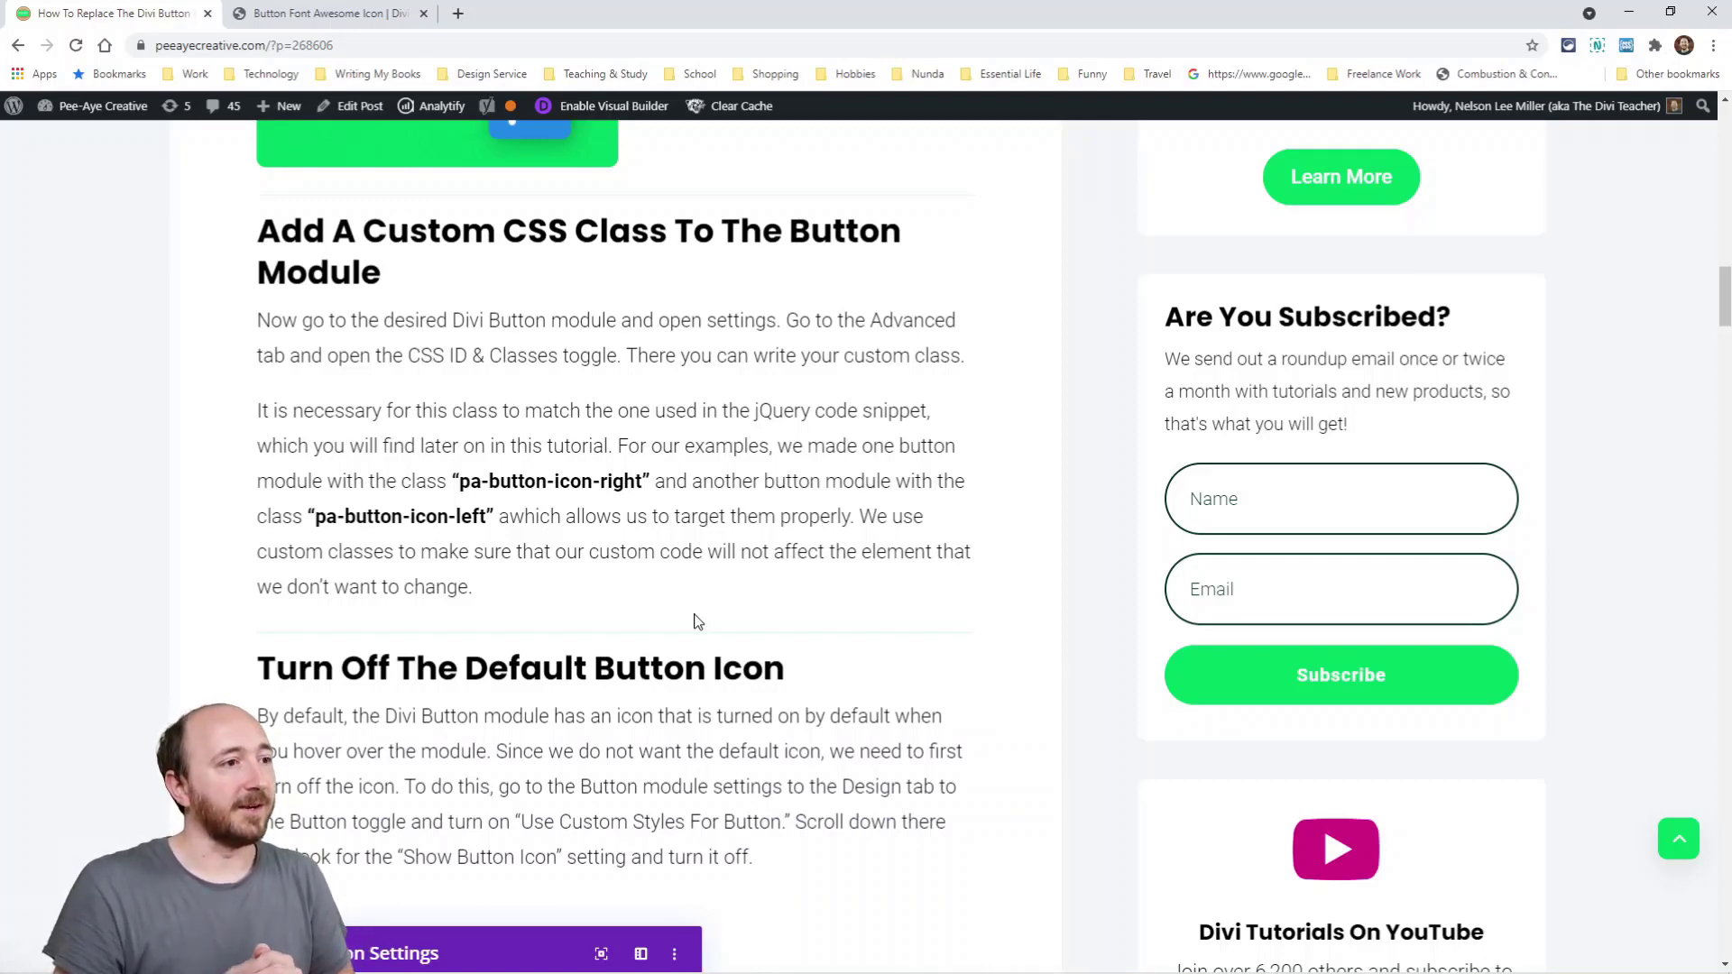
Highlight the class names pa-button-icon-right and pa-button-icon-left, then scroll further down.
drag(459, 484, 634, 492)
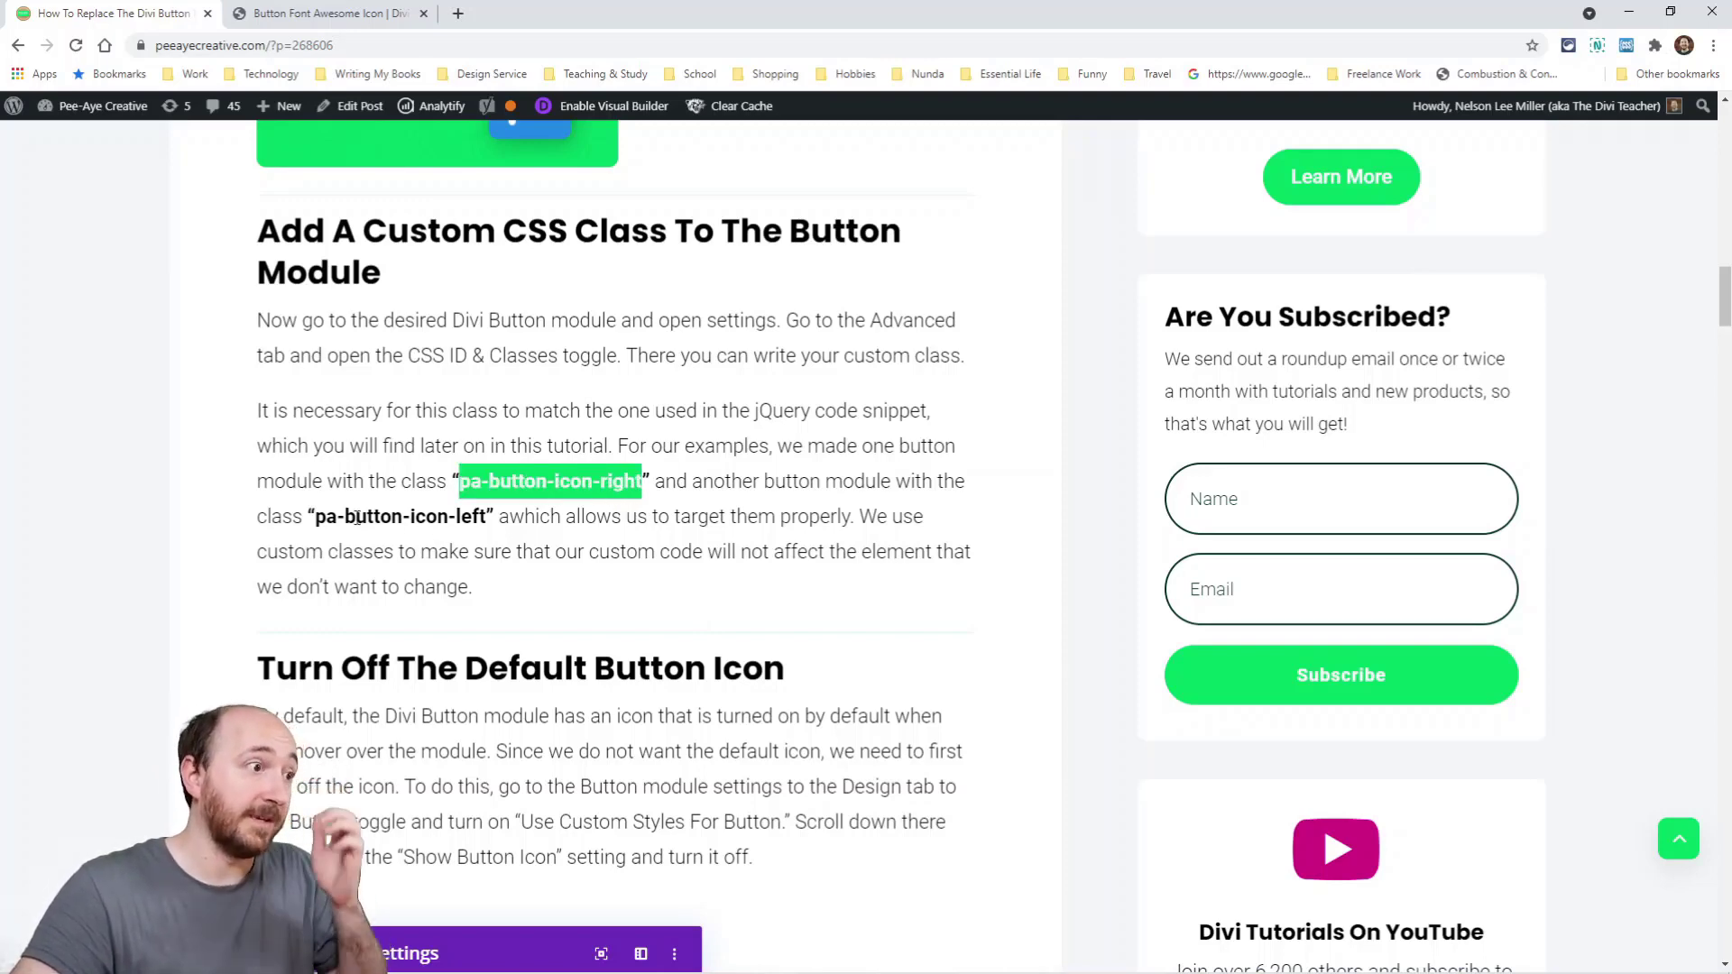
drag(316, 516, 486, 520)
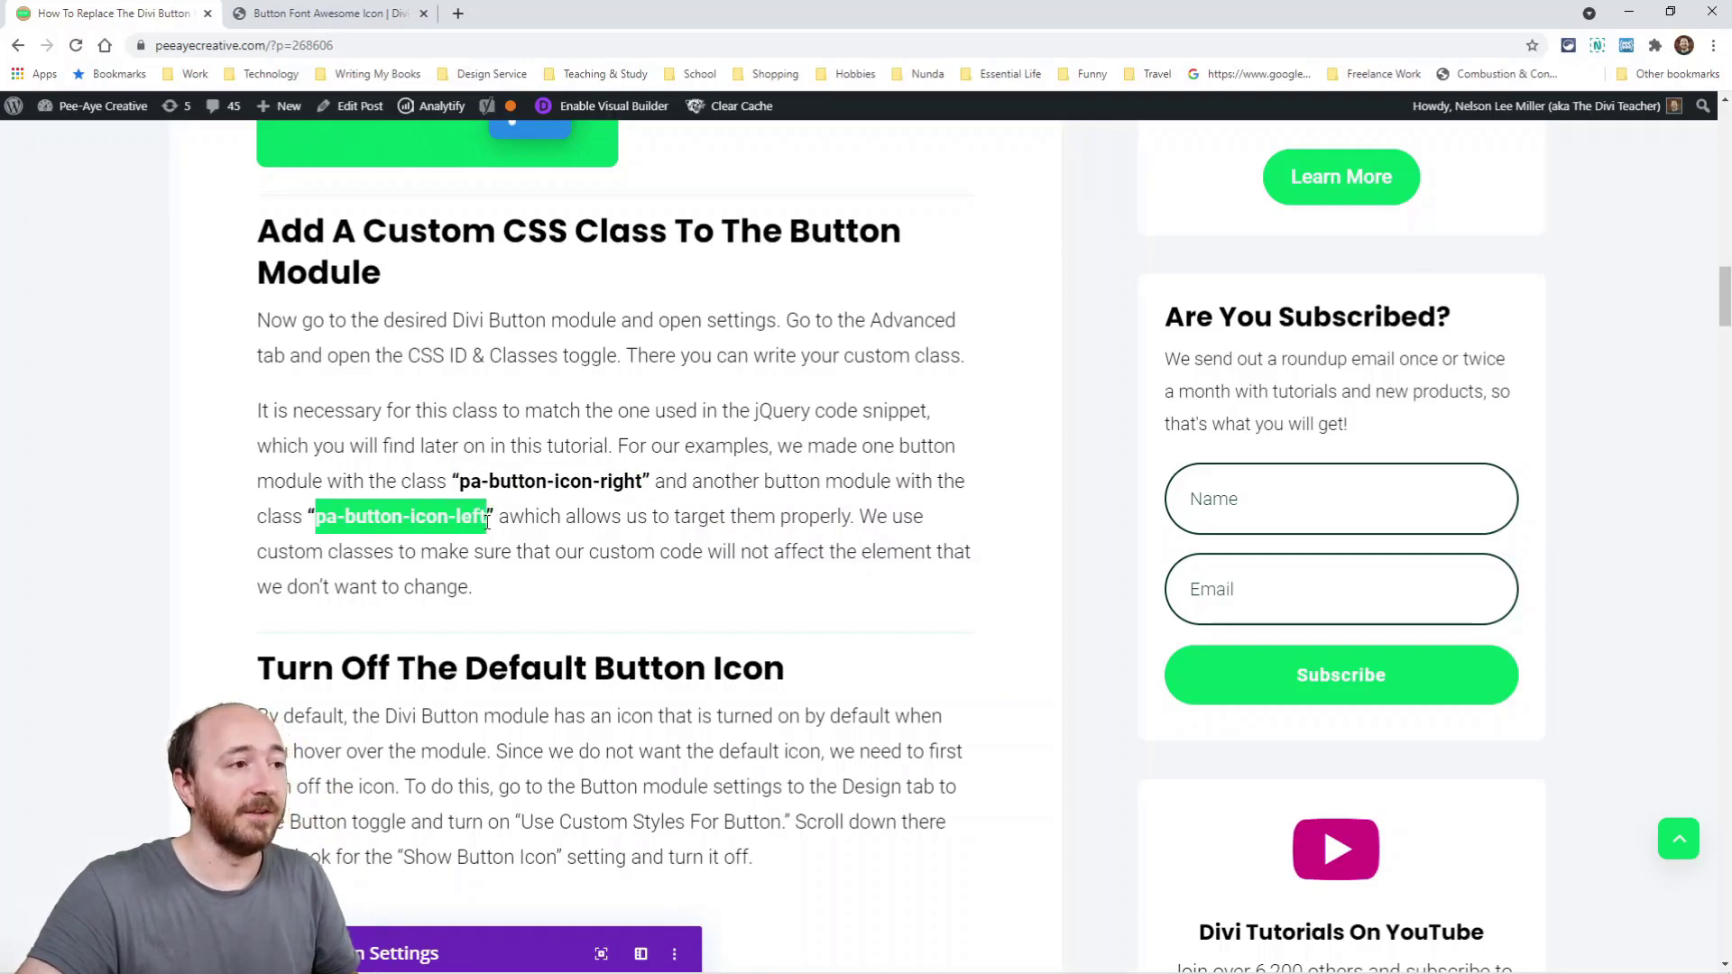
click(547, 540)
scroll(532, 538, down, 3)
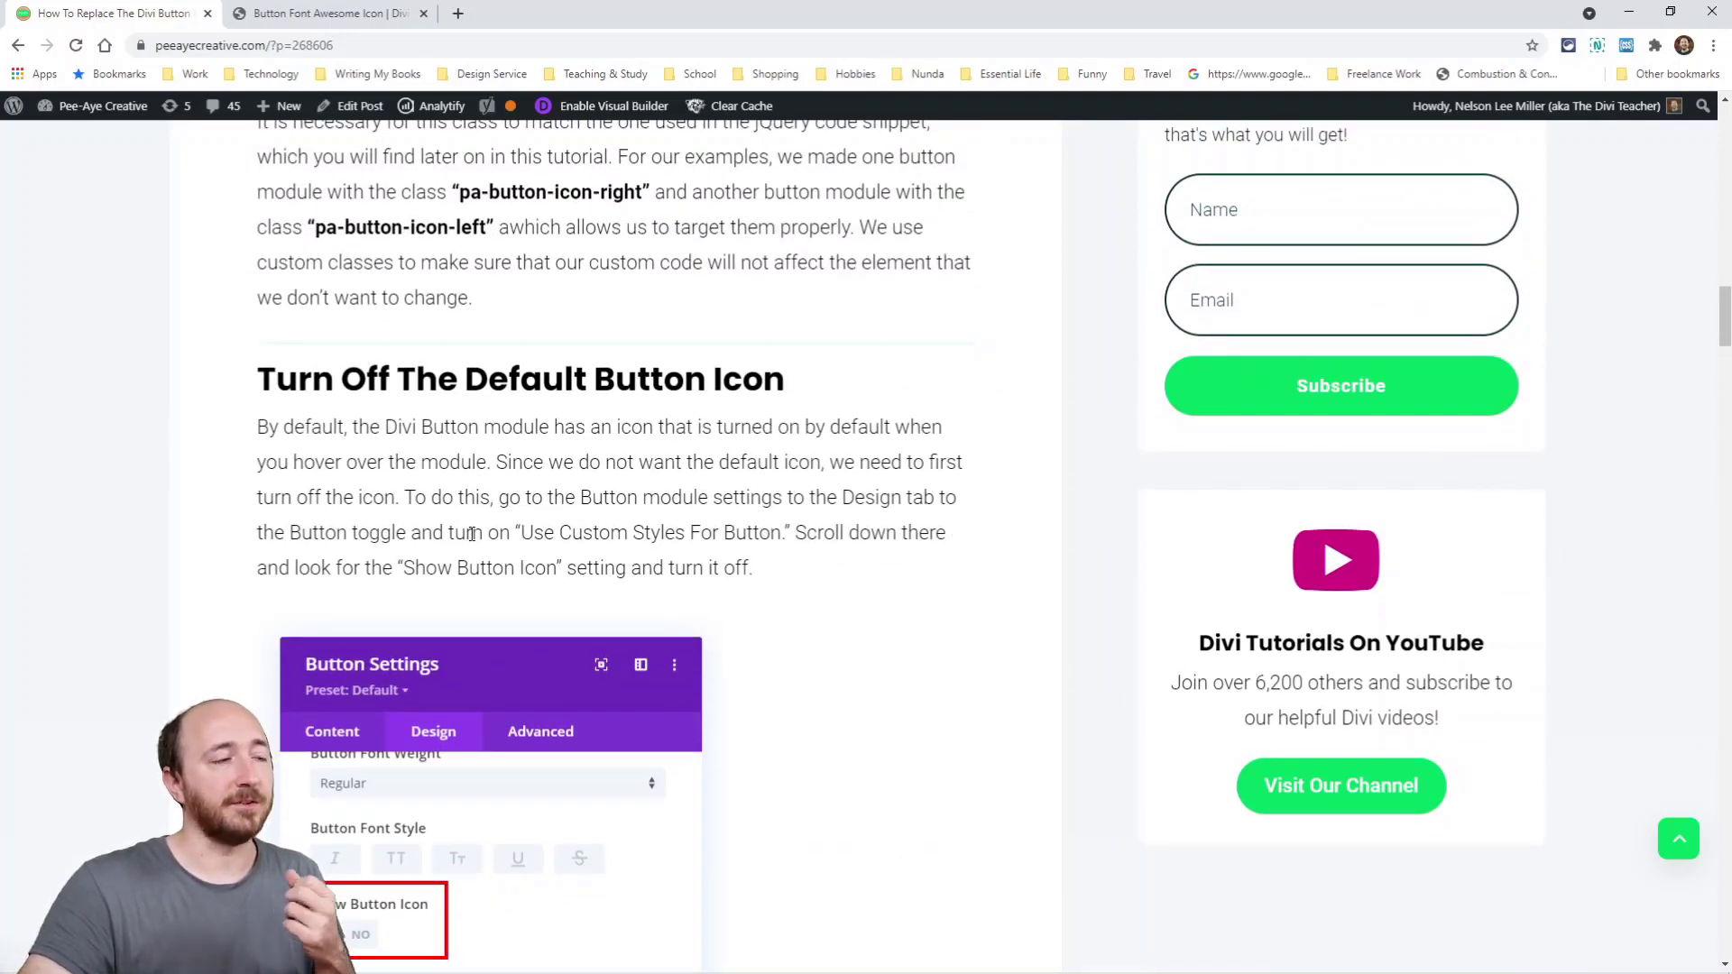
scroll(471, 535, down, 1)
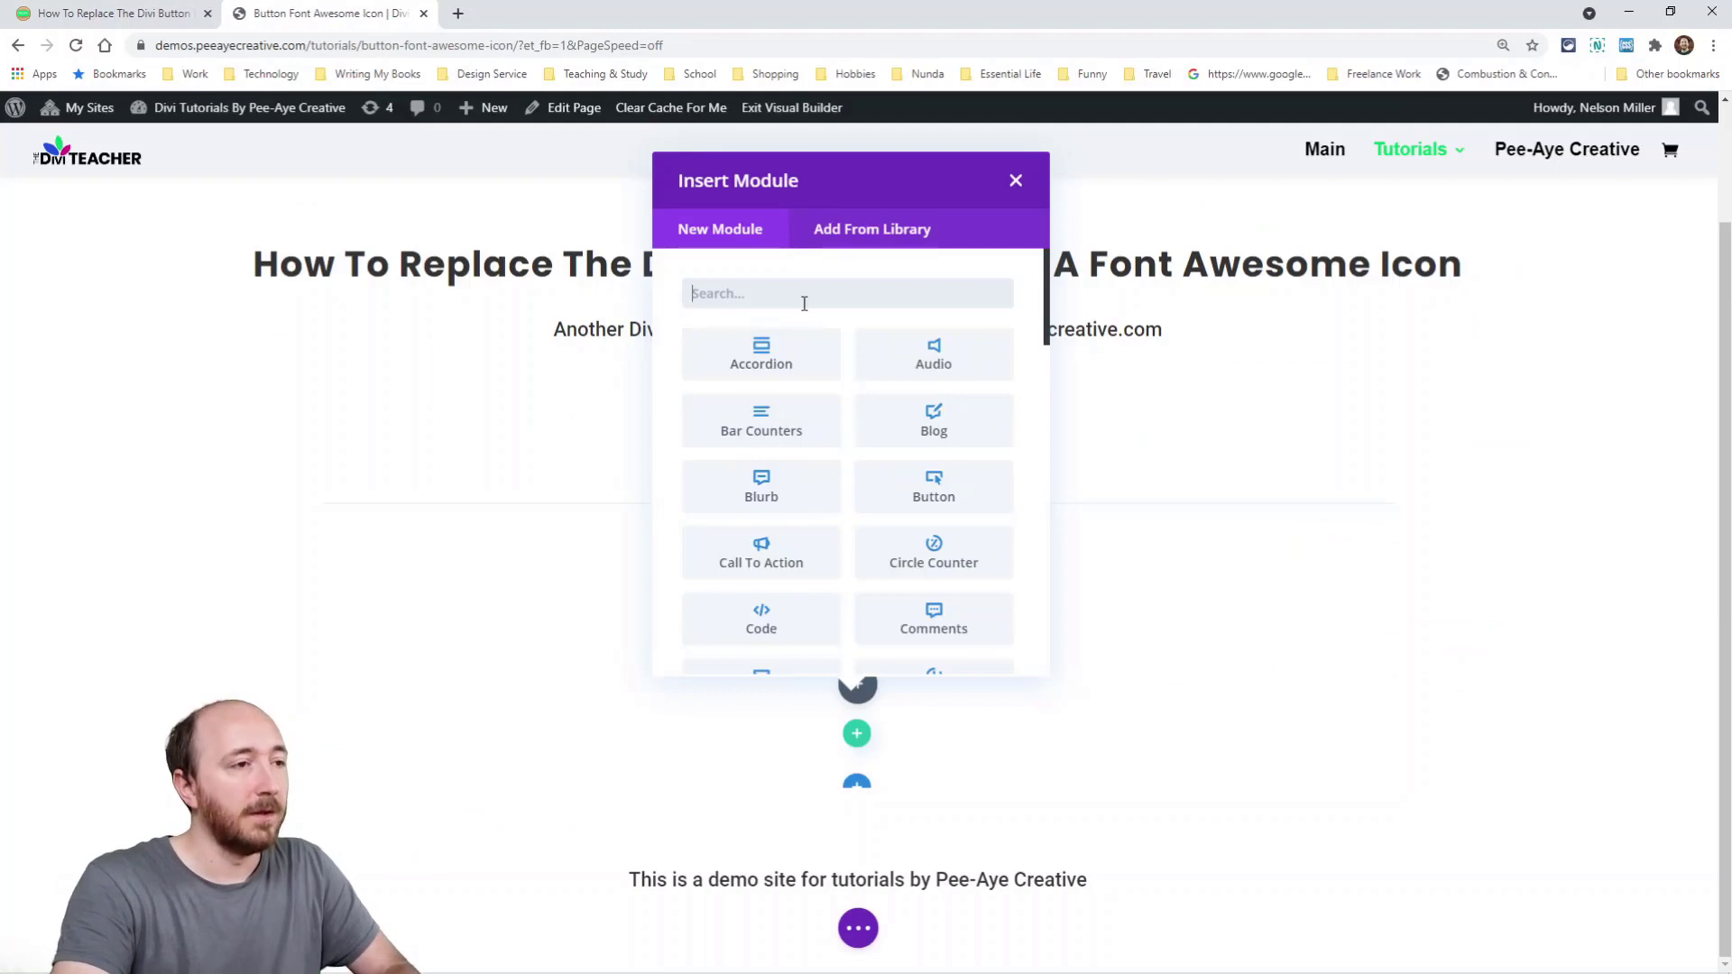
Insert a Button module labelled 'Icon On The Right' and confirm it.
text(butt)
click(754, 370)
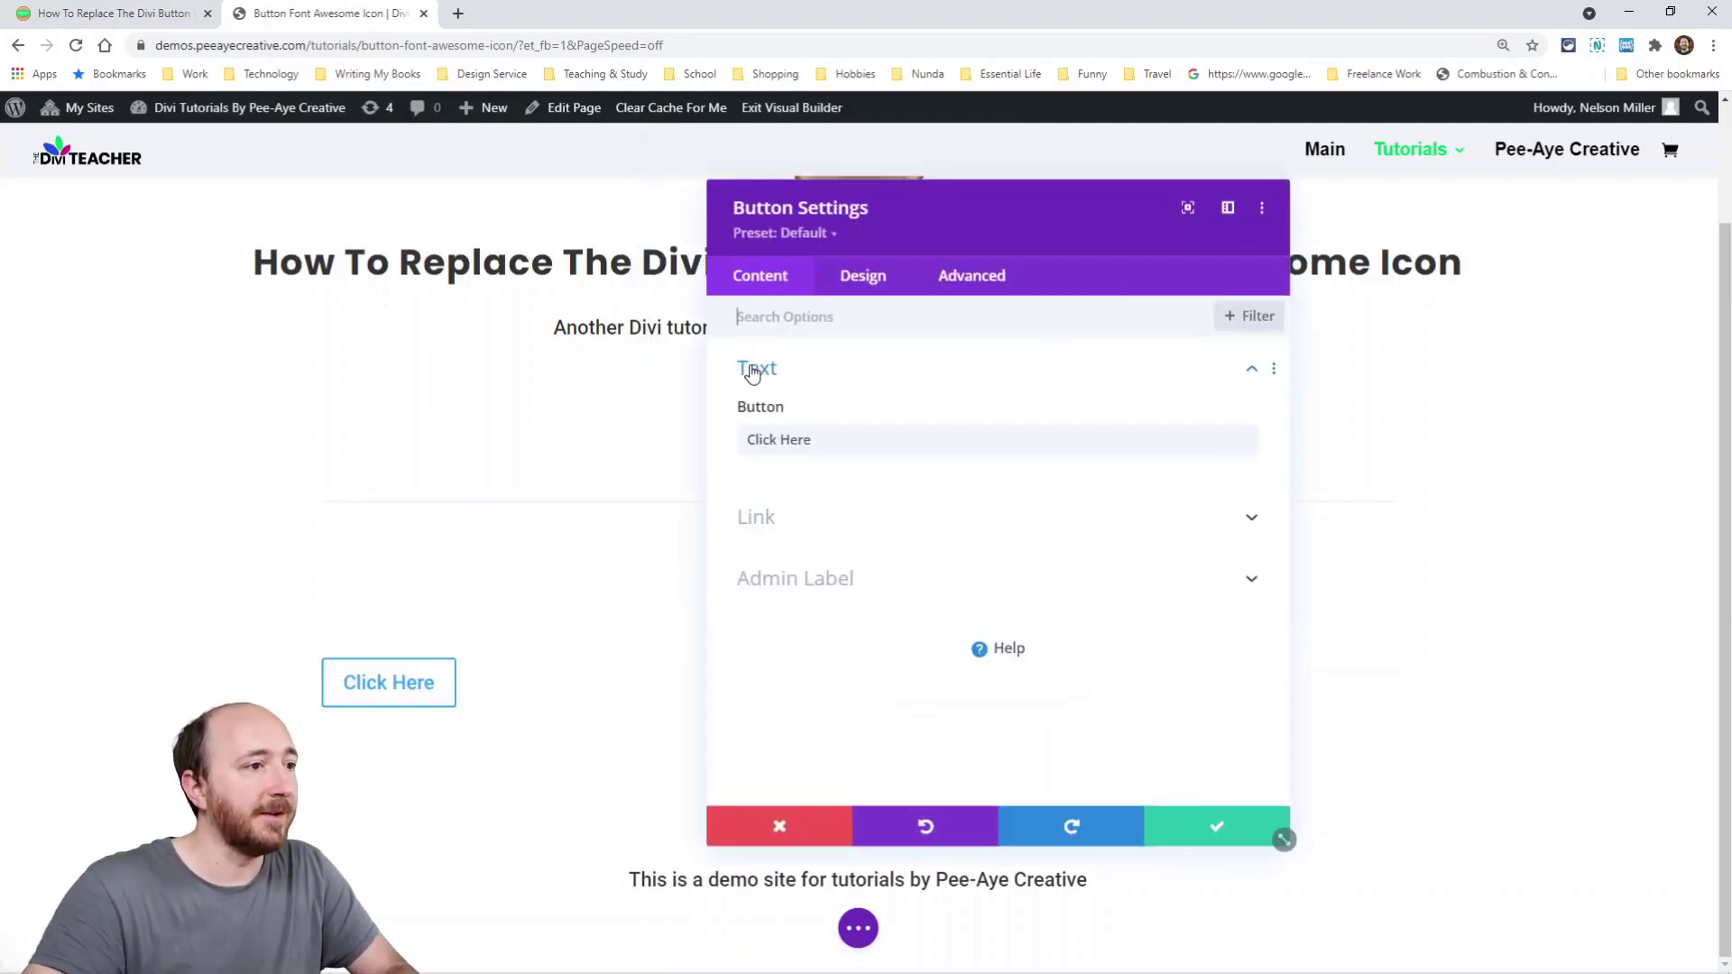
triple_click(779, 440)
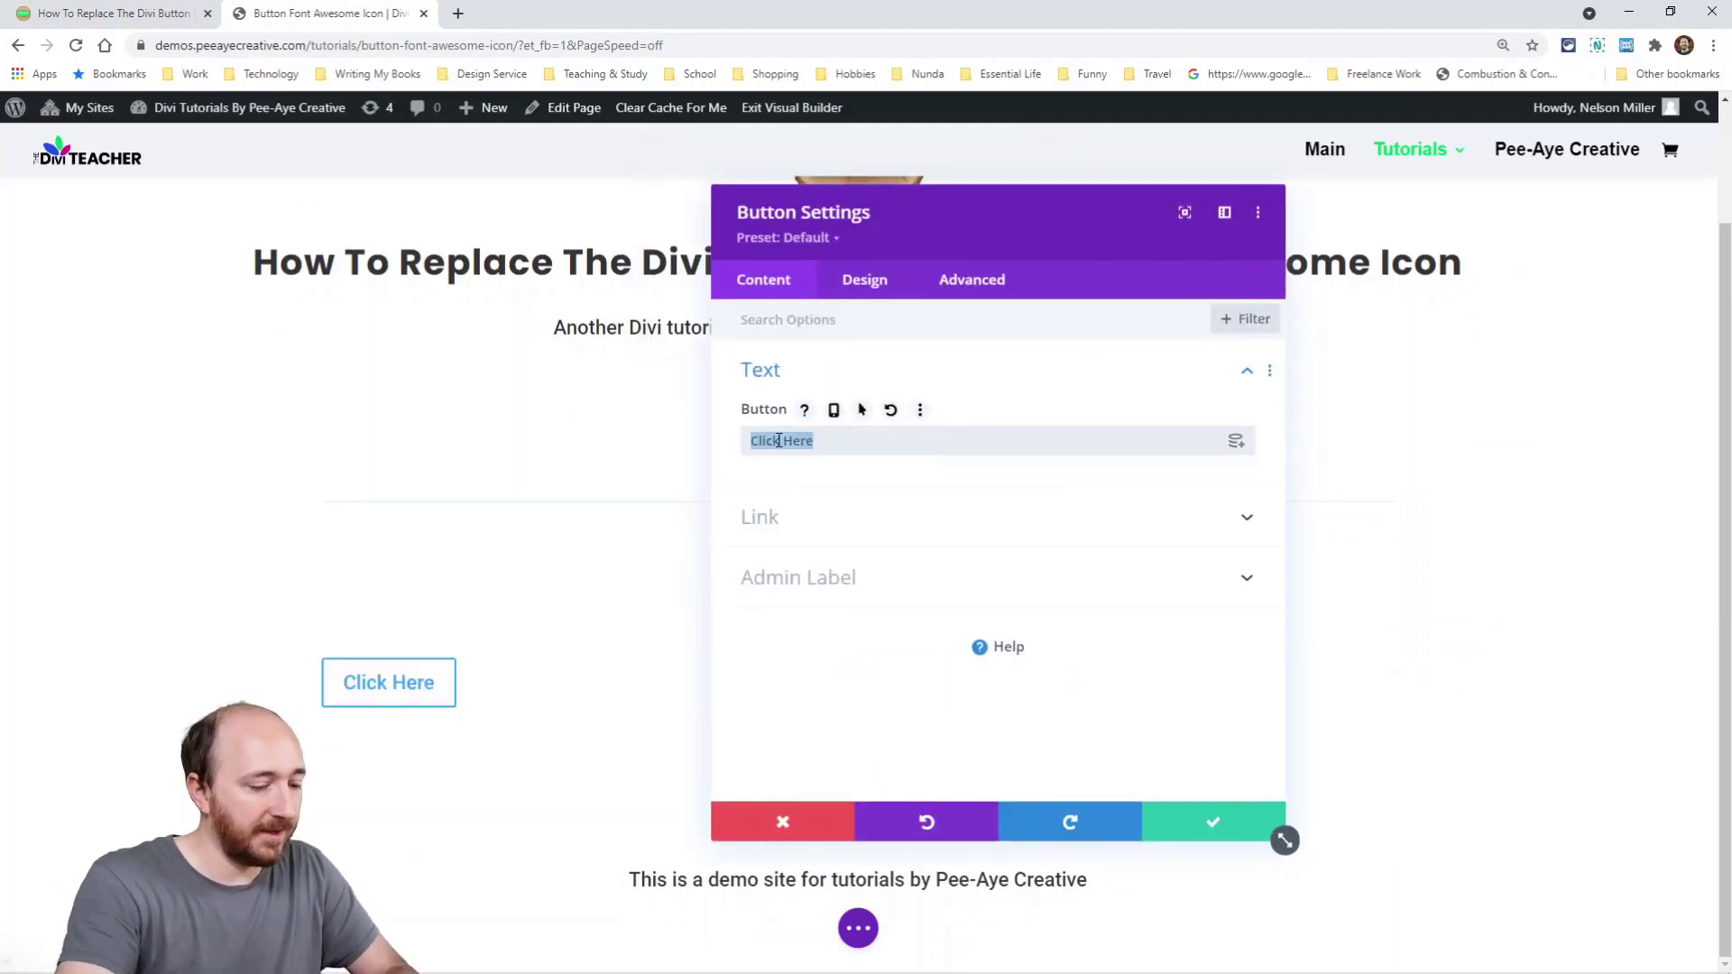
text(Icon On )
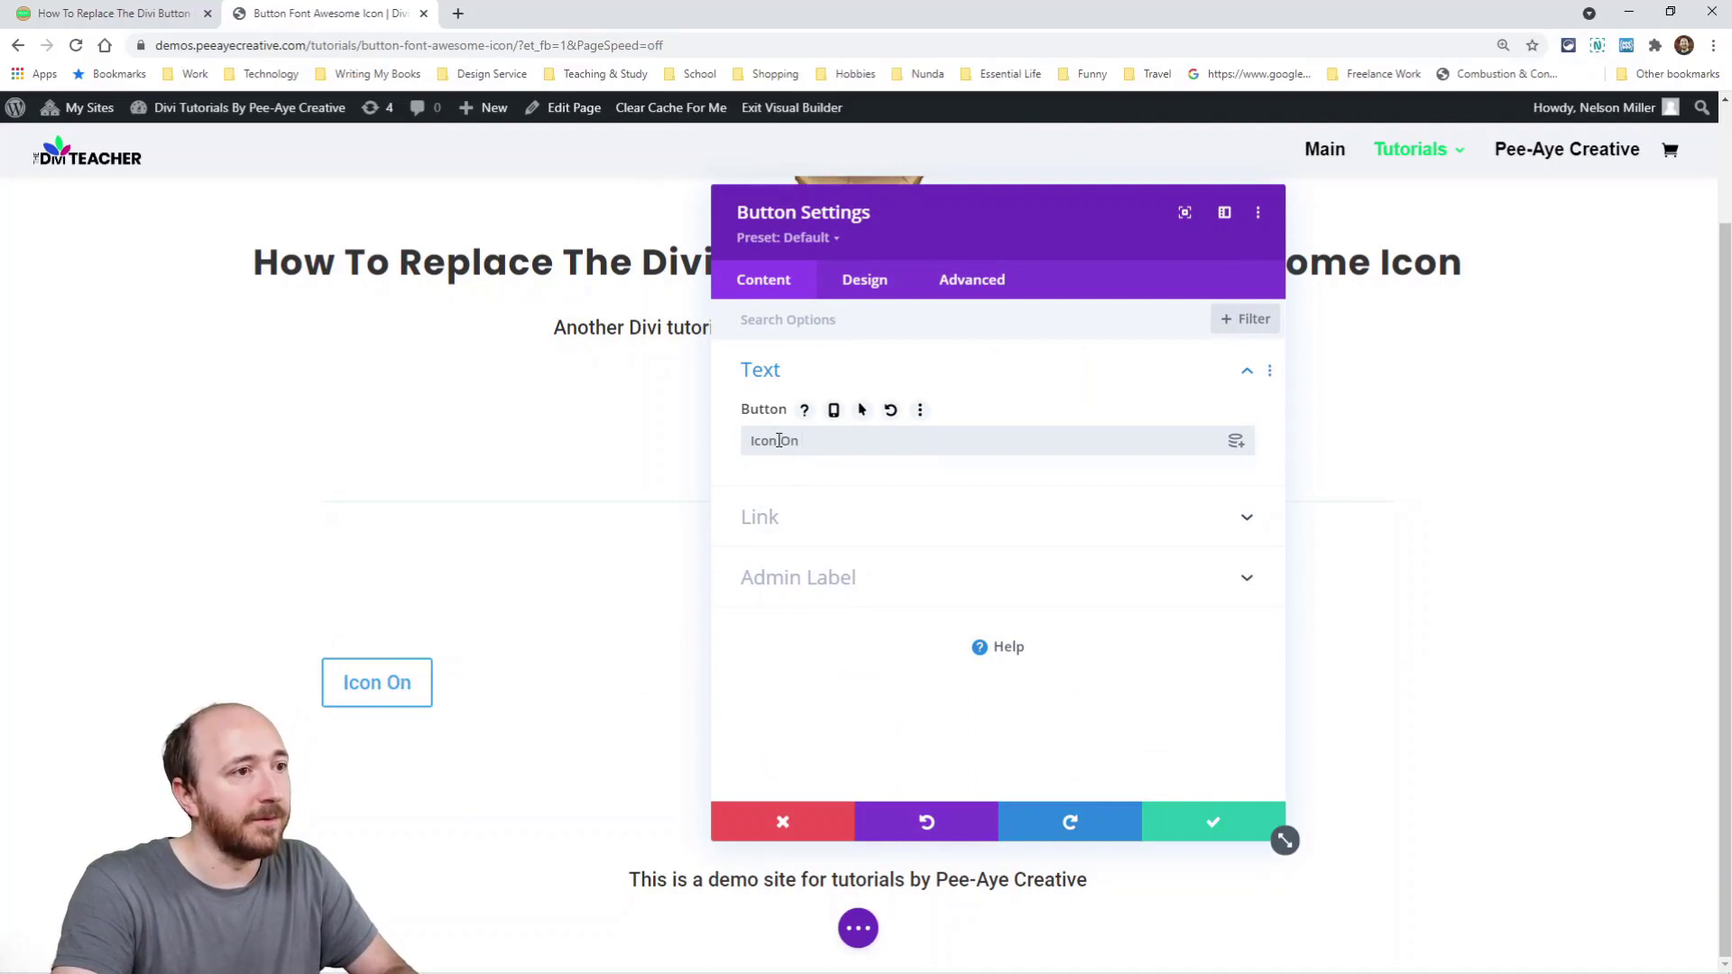
text(The Right)
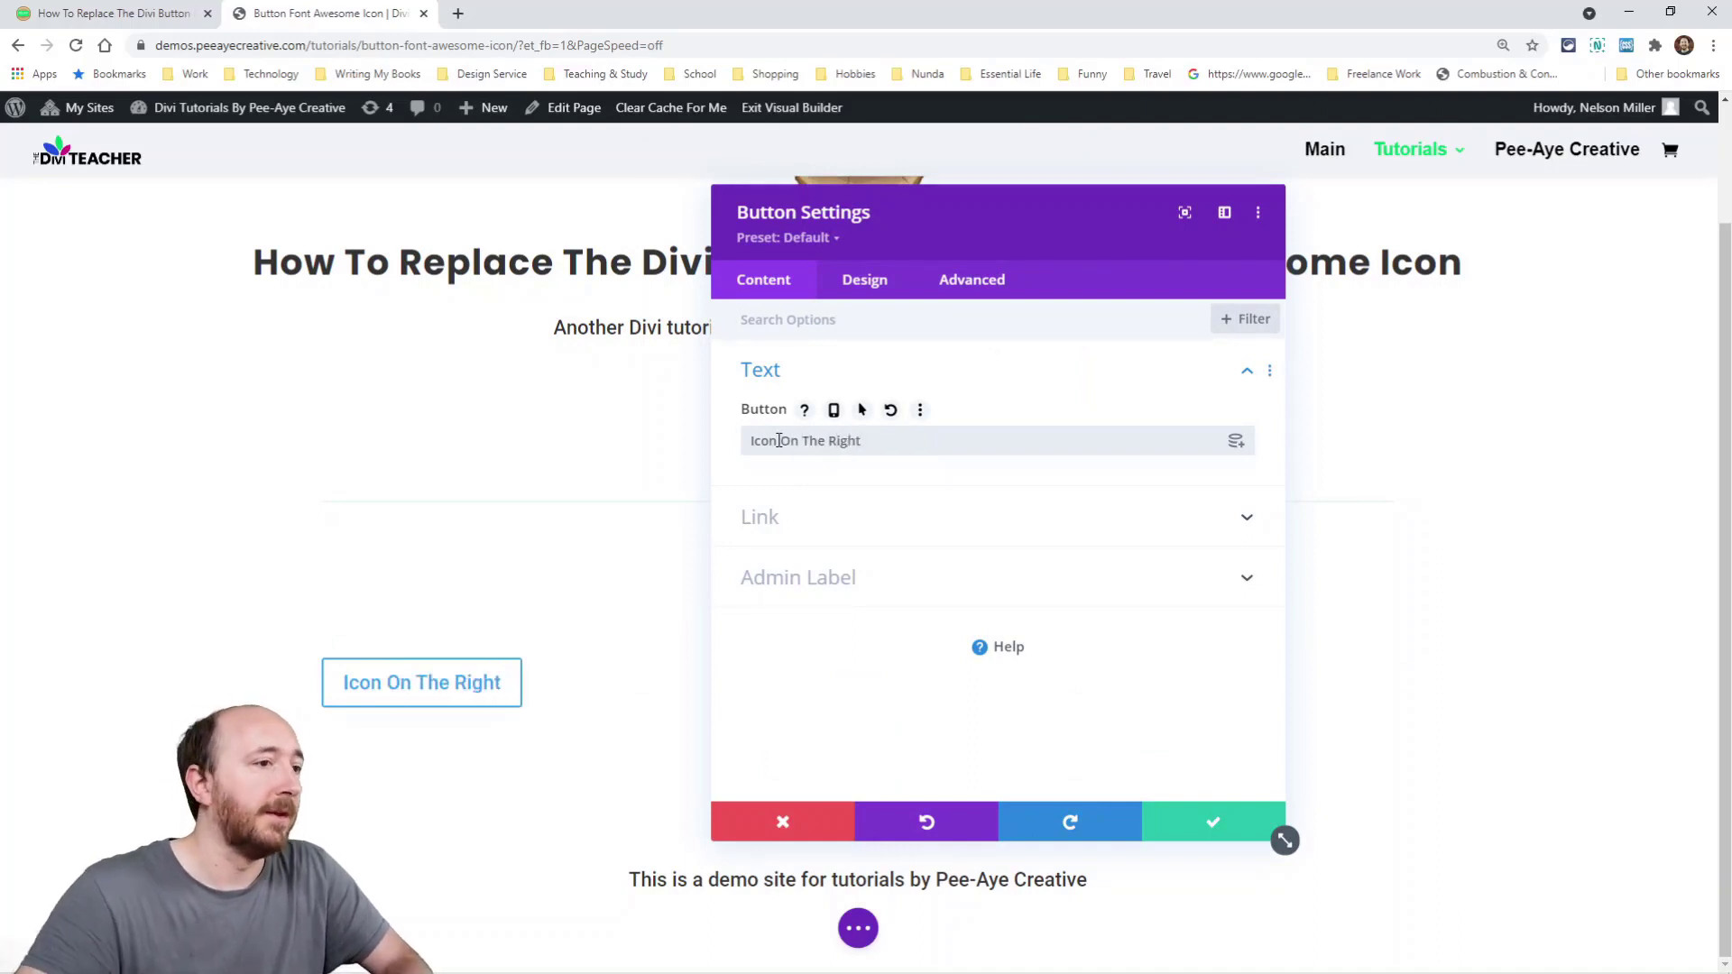
click(1200, 826)
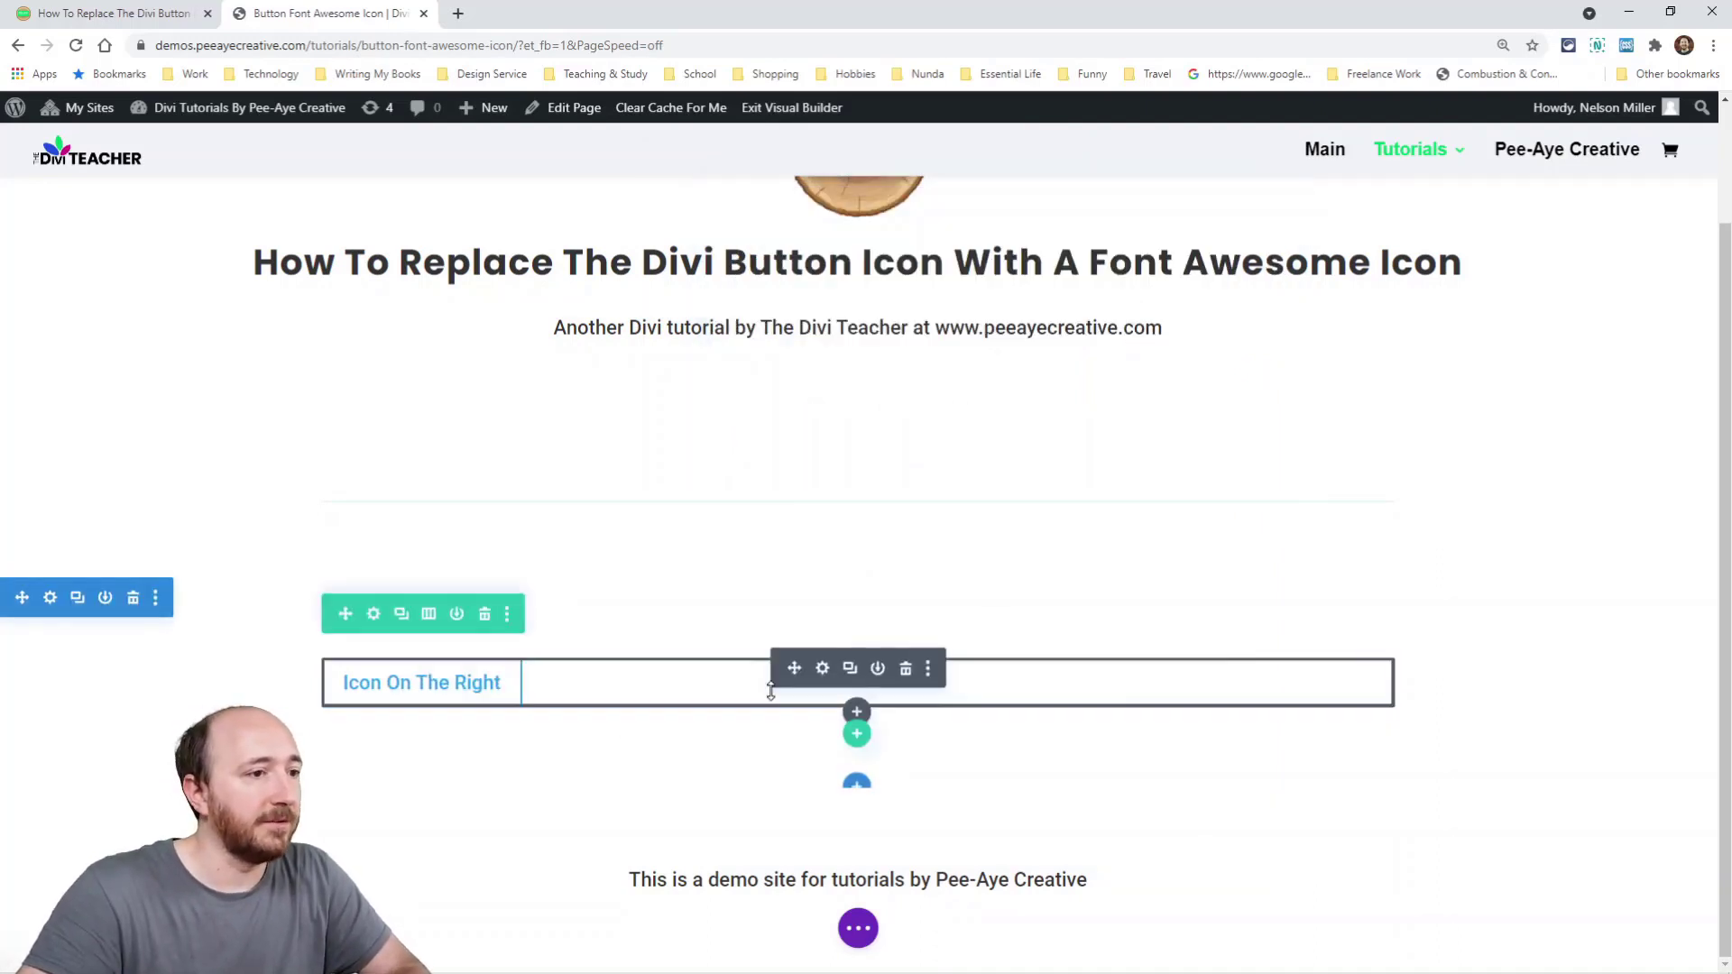
Duplicate the button and select the word 'Right' in the copy's text for renaming.
click(850, 668)
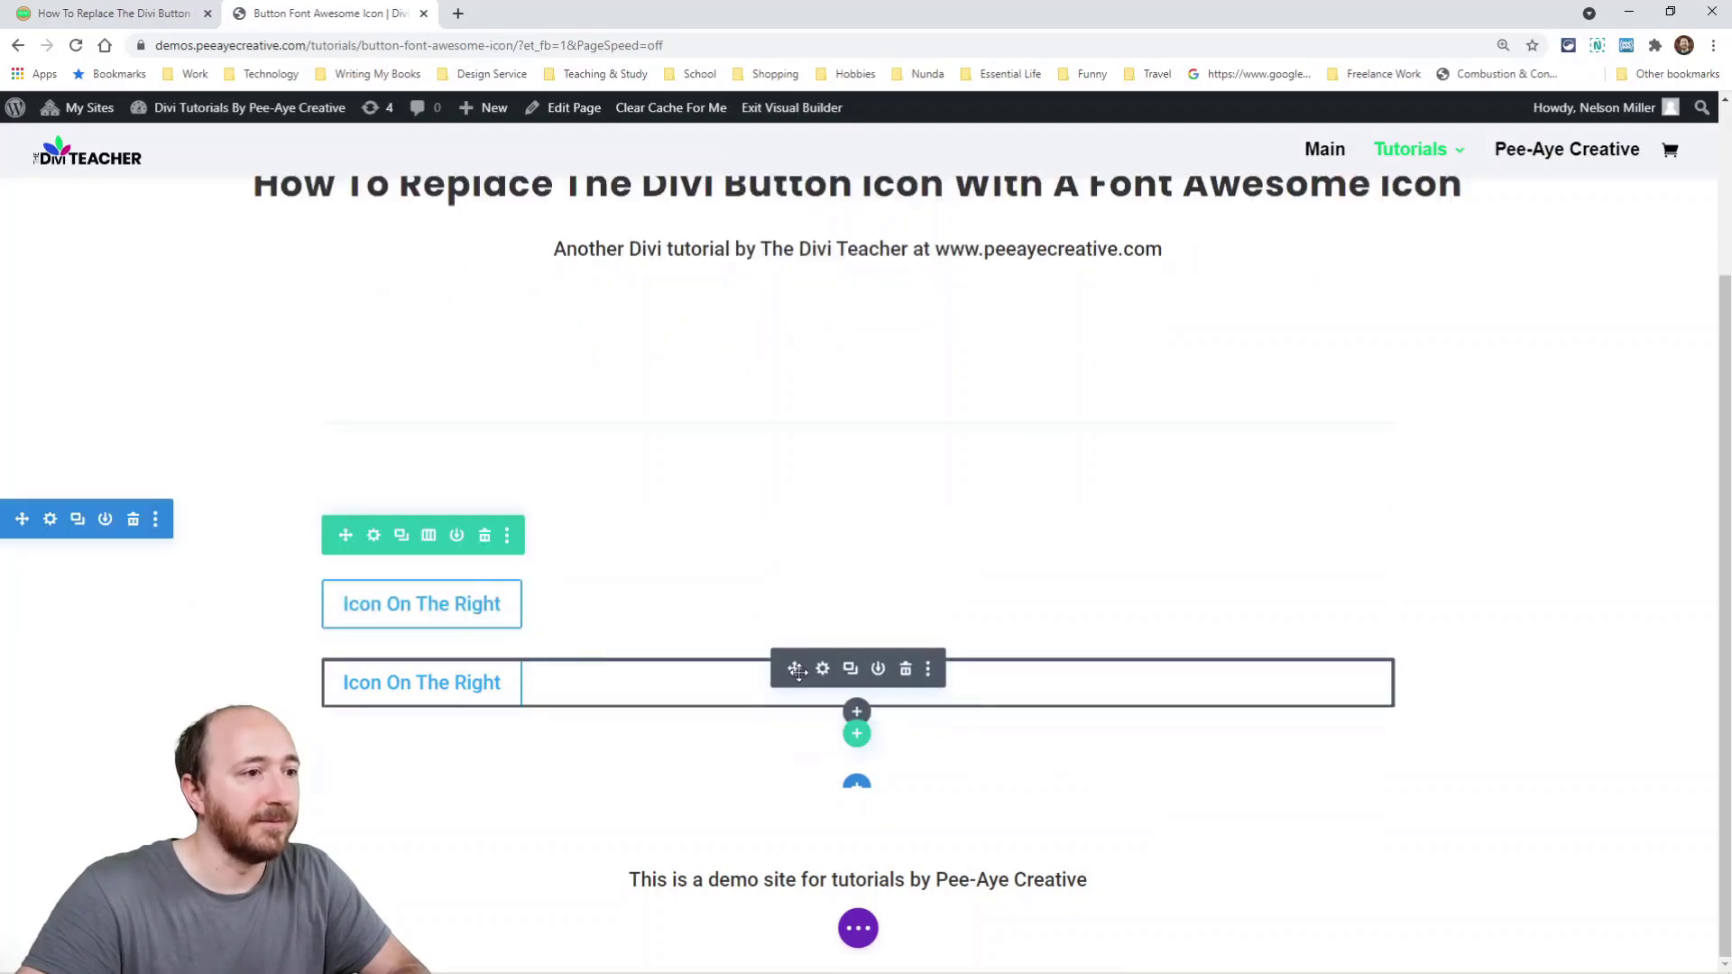
click(822, 668)
double_click(845, 442)
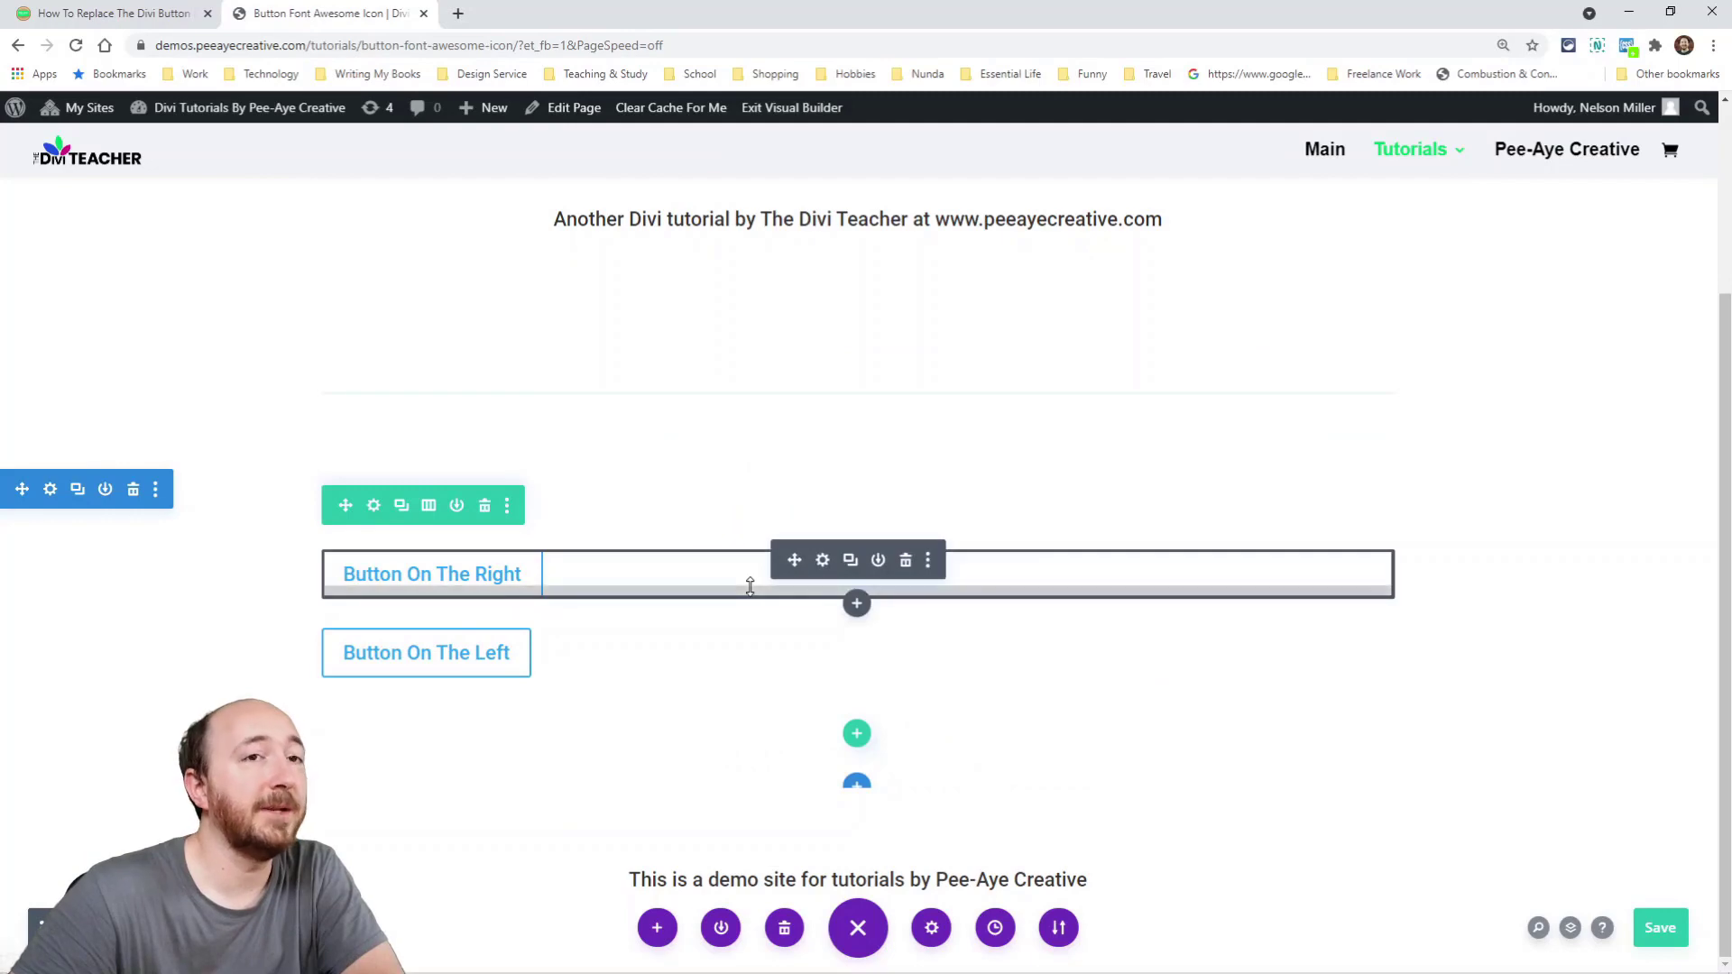
Give Button On The Right the CSS class pa-button-icon-right and save it.
click(72, 13)
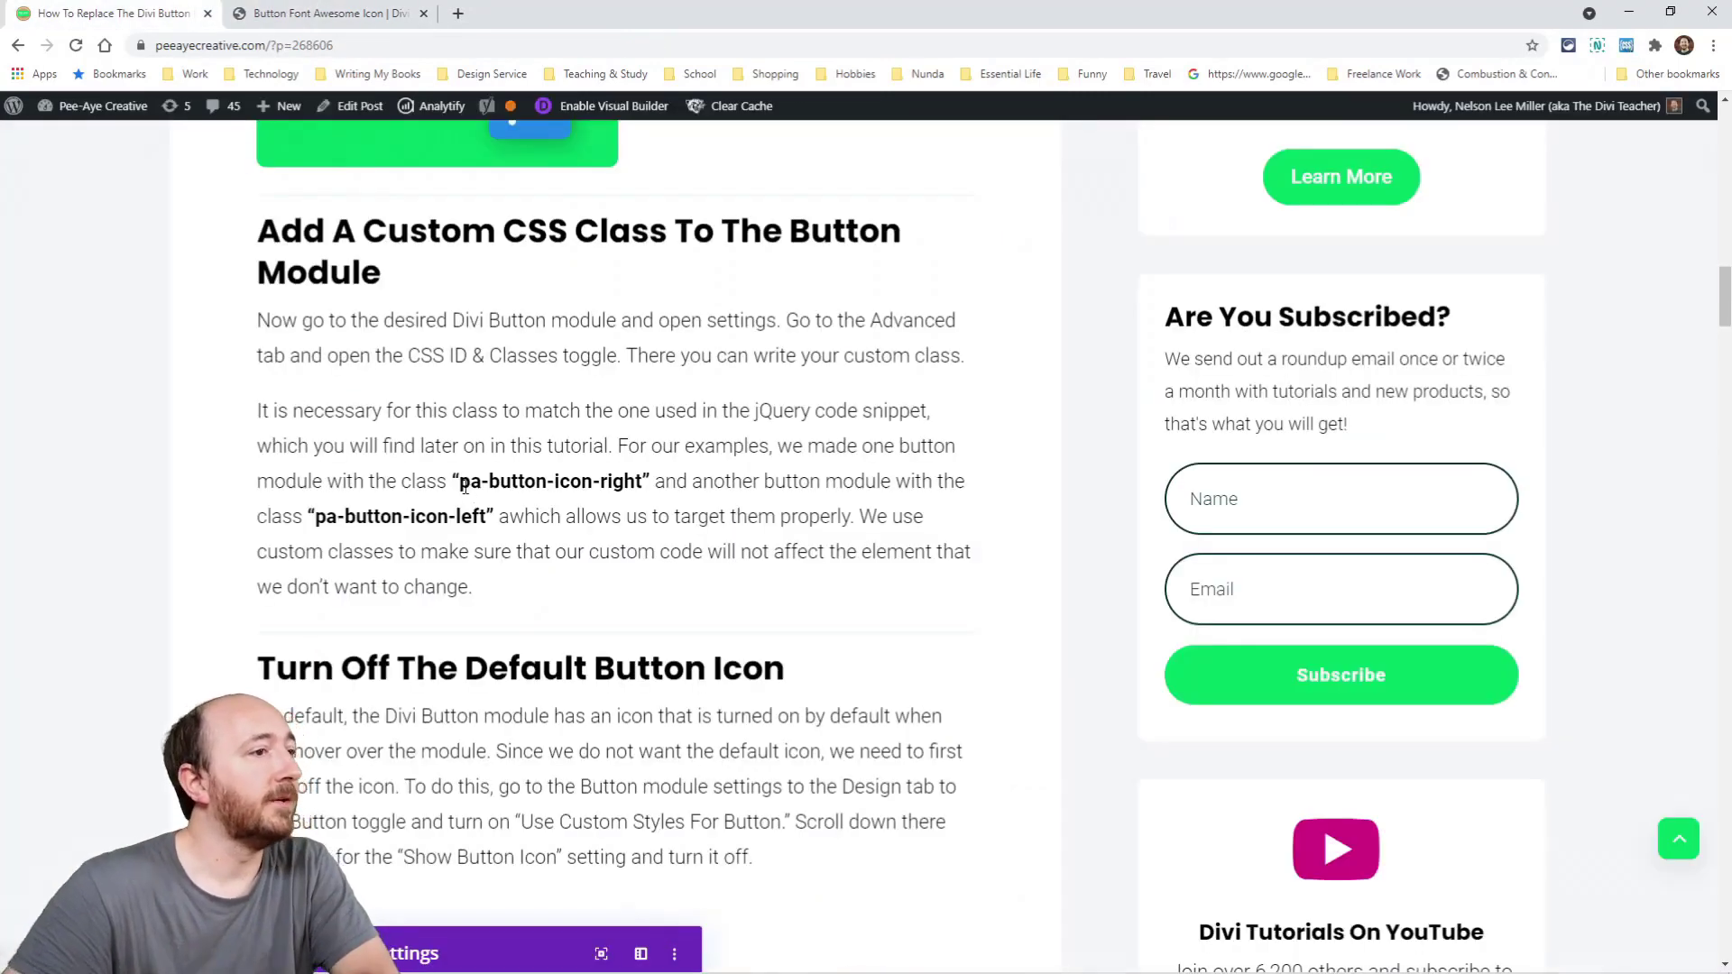
drag(460, 488, 643, 488)
key(ctrl+c)
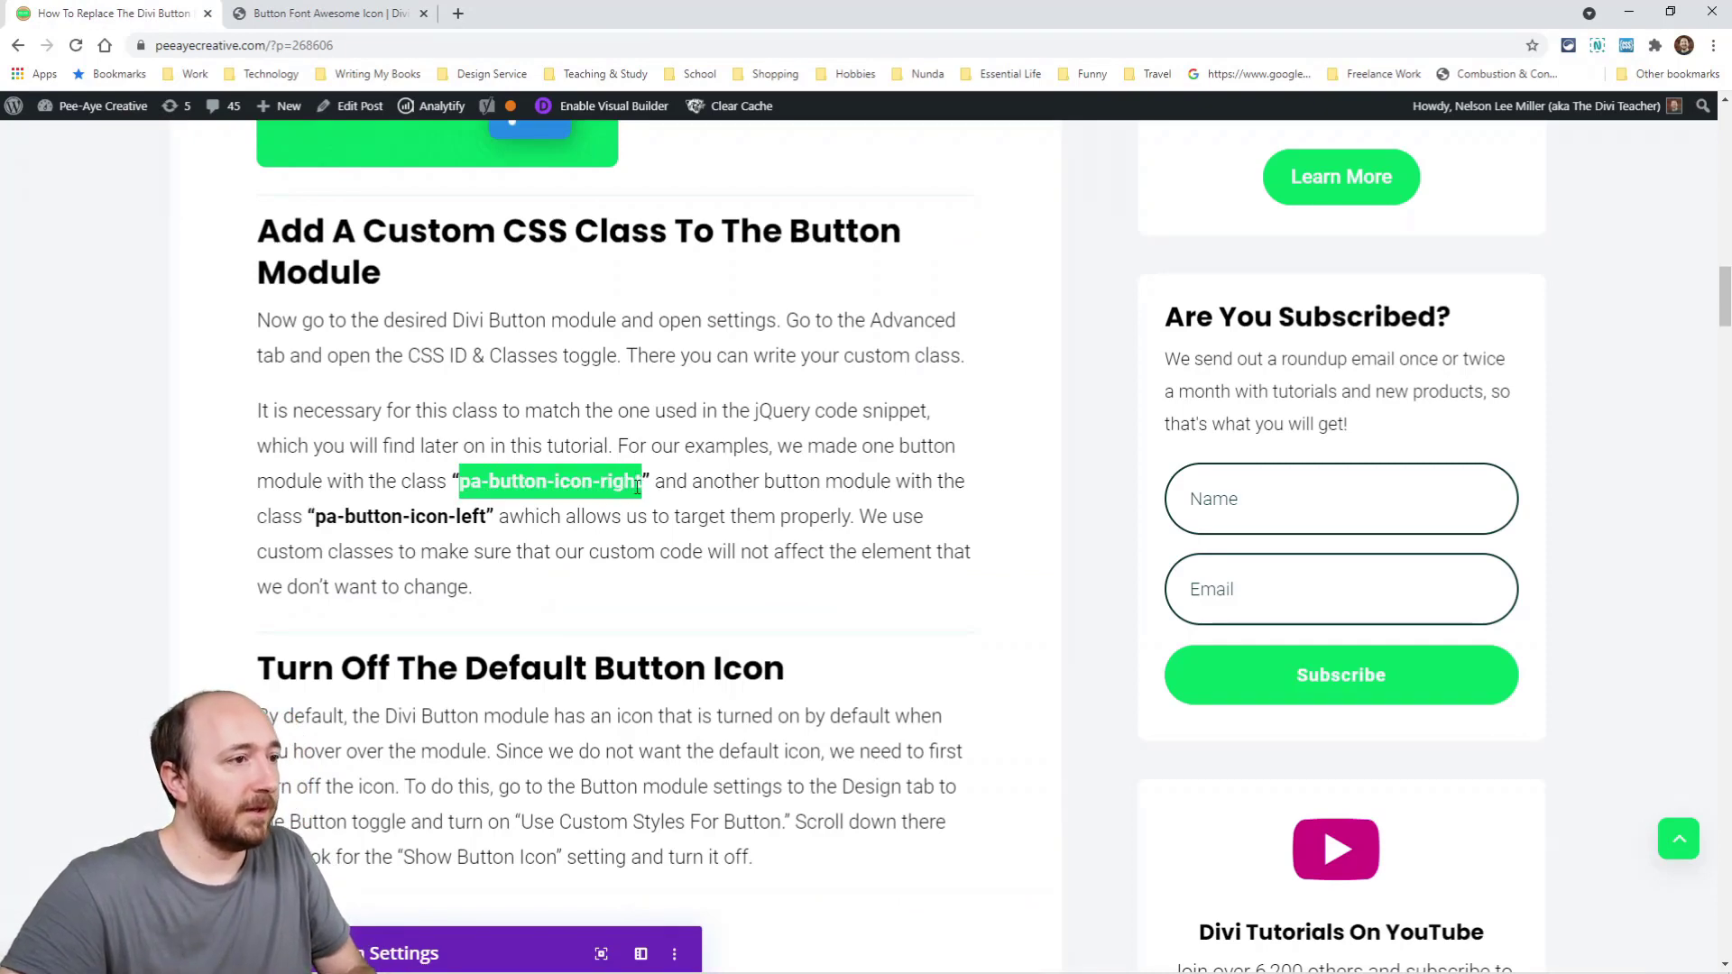
click(352, 14)
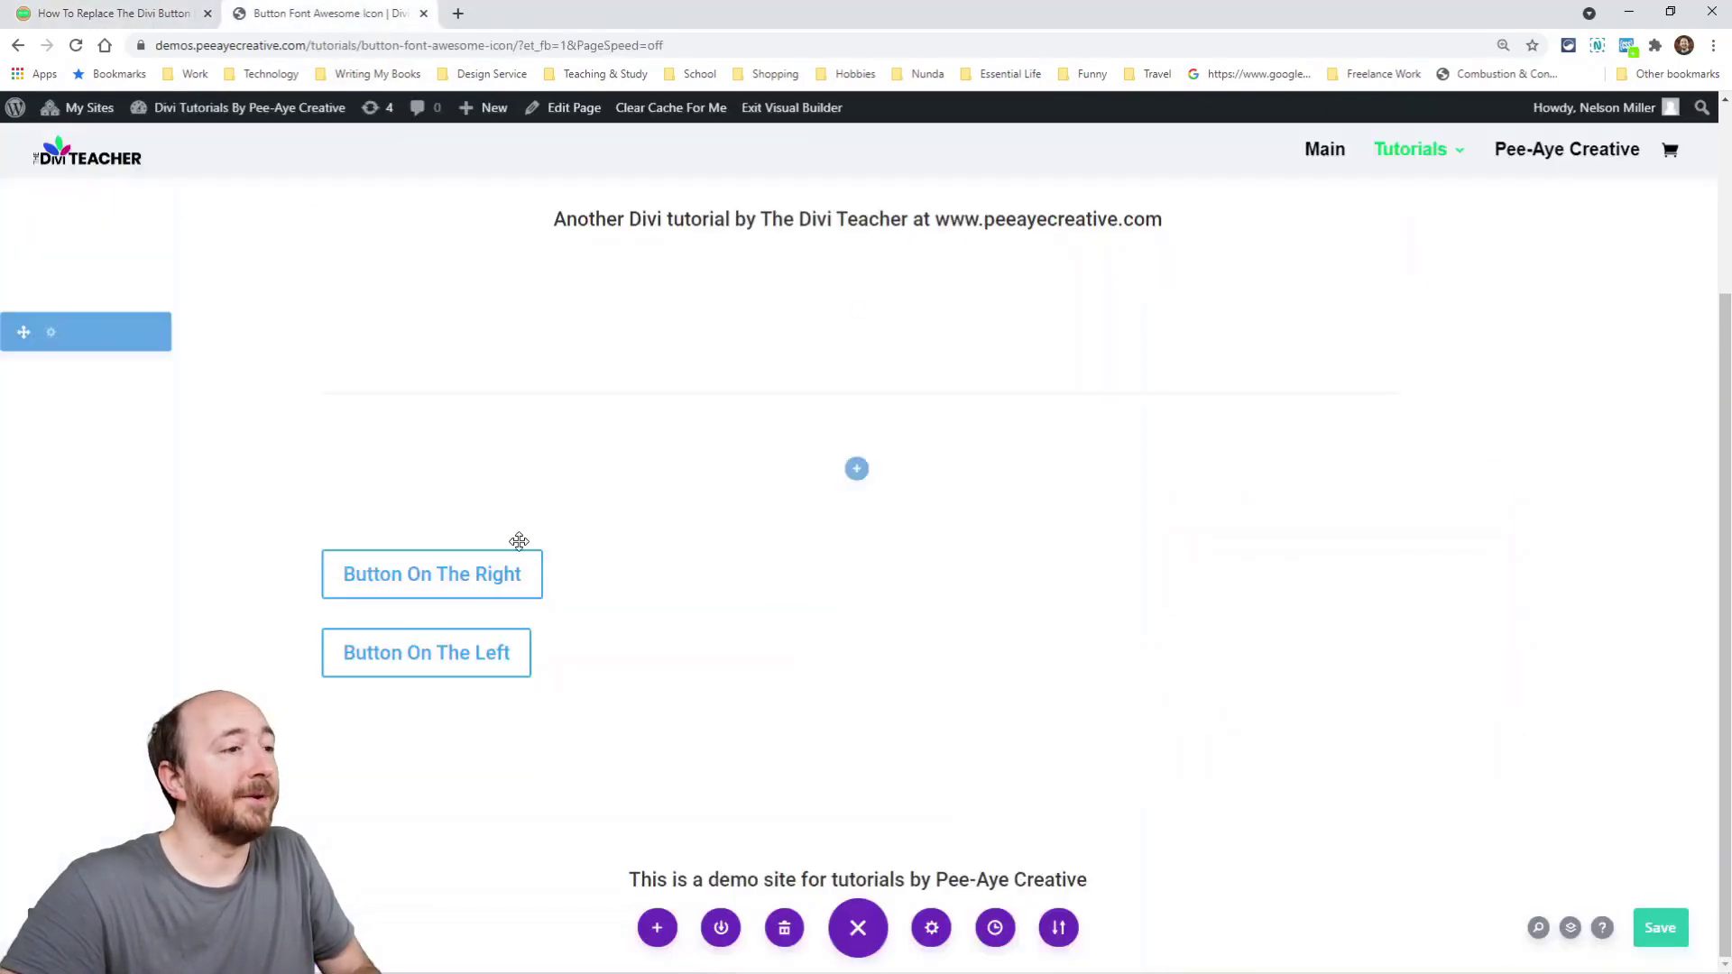
mouse_move(839, 574)
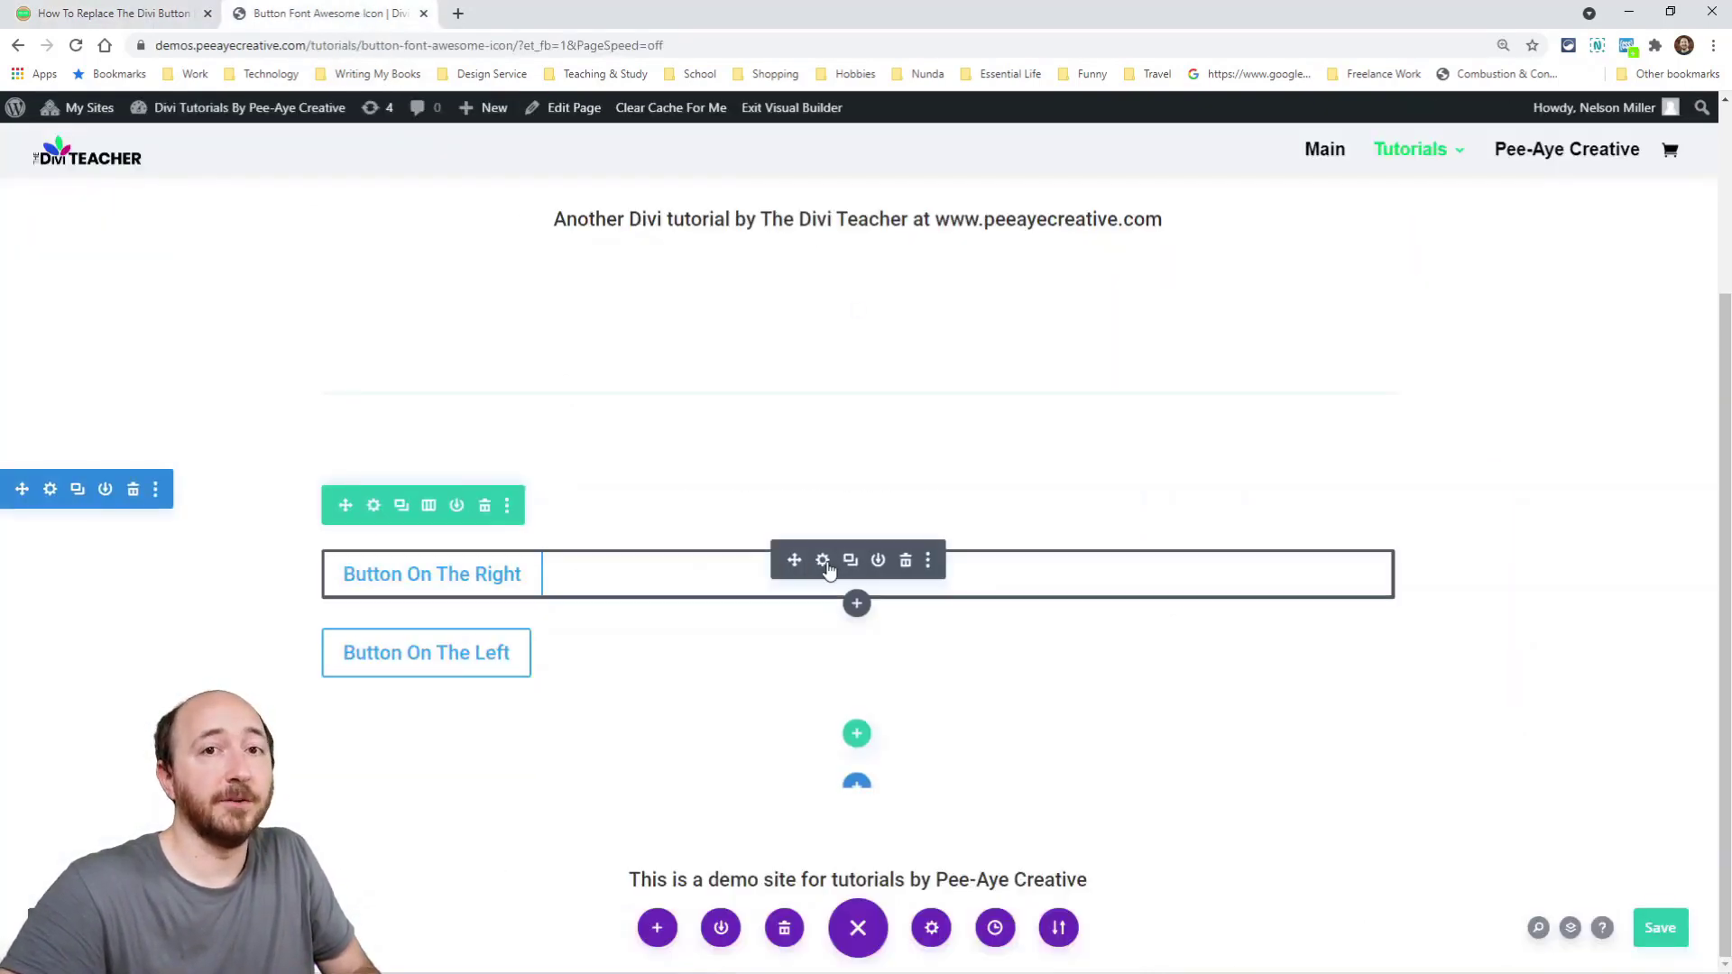
click(823, 561)
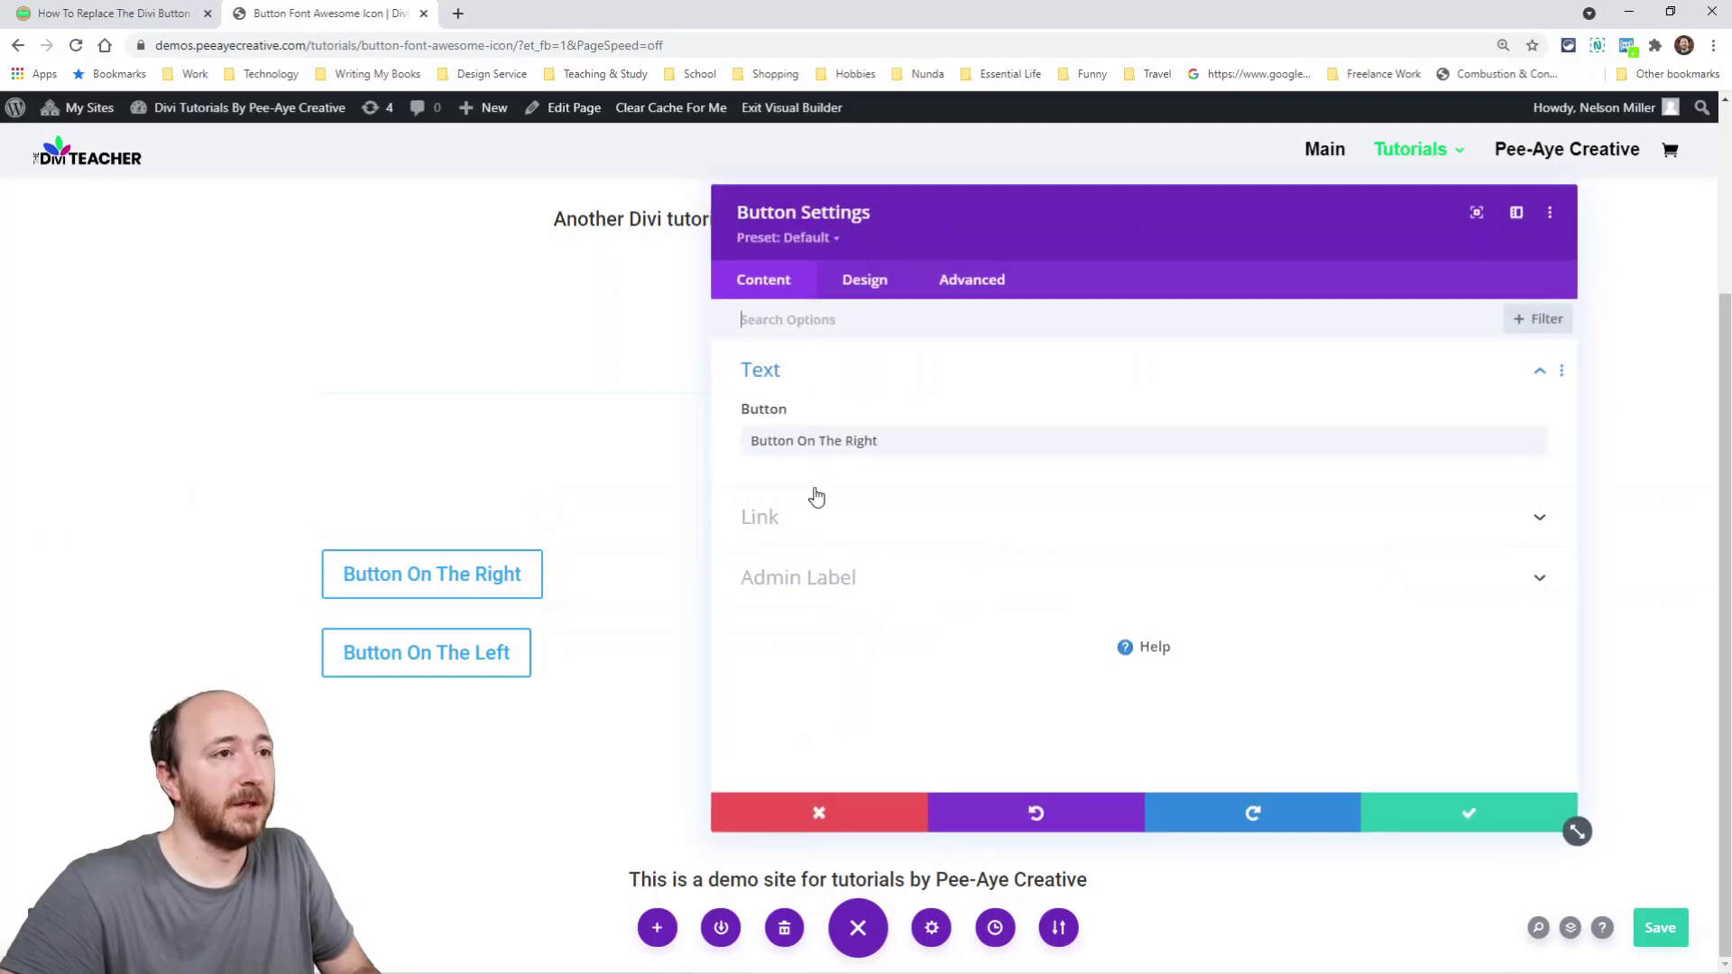
click(968, 288)
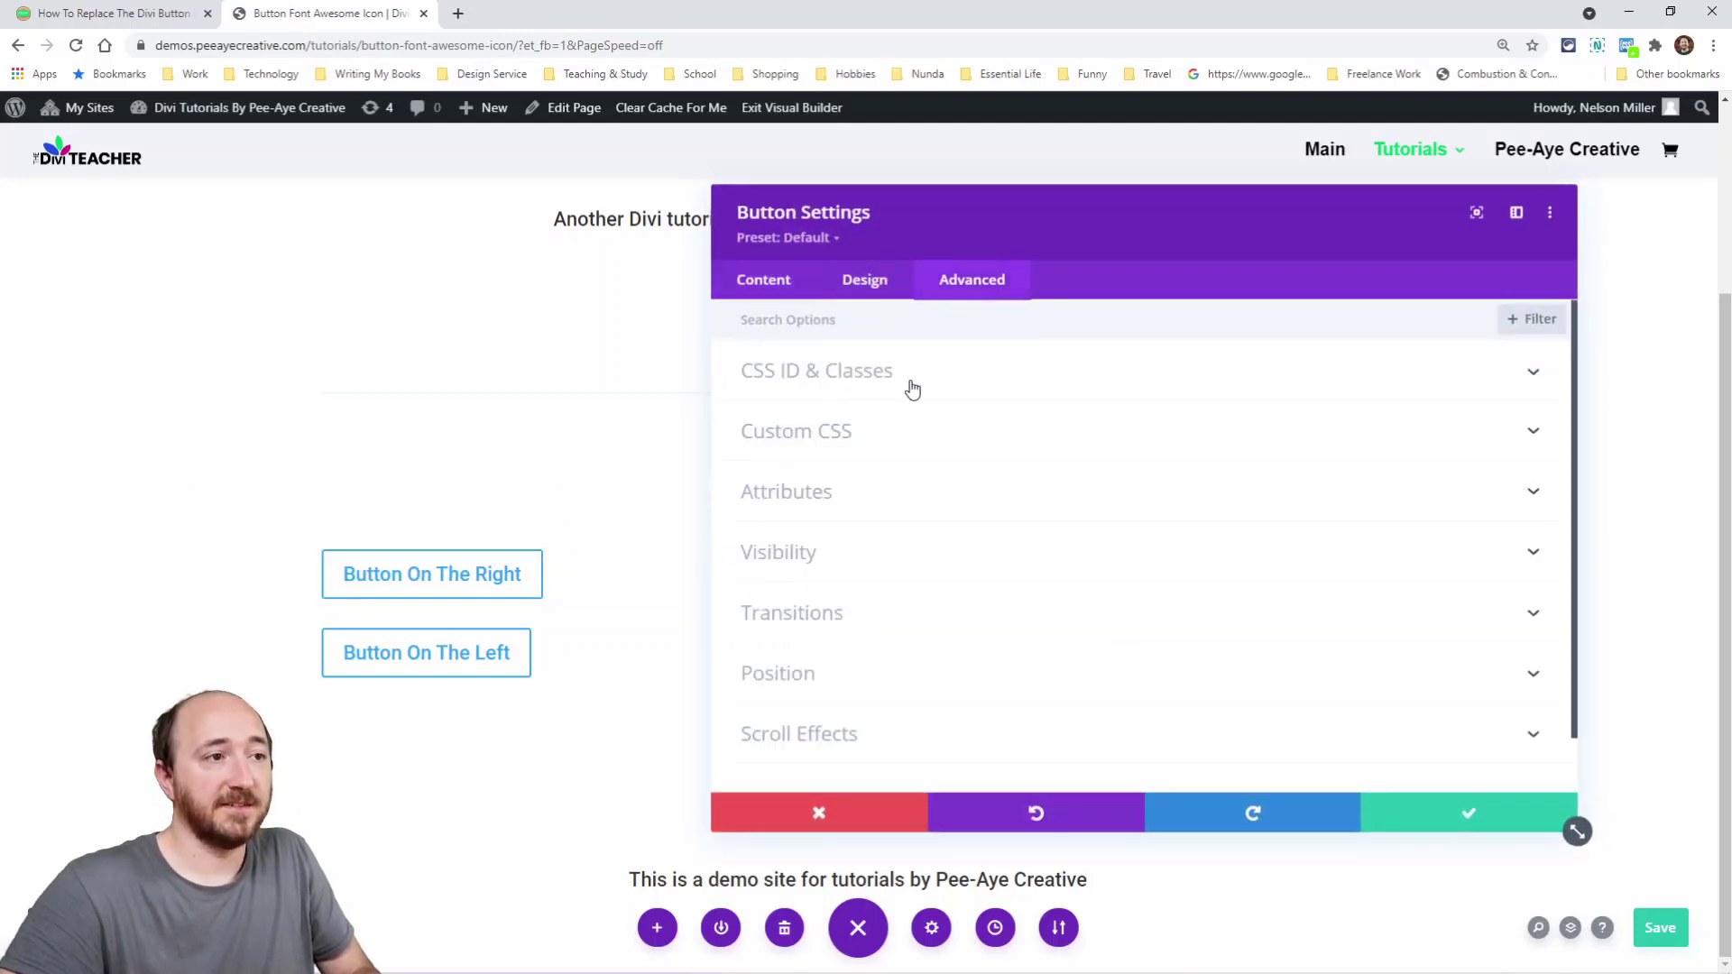
click(832, 390)
click(851, 512)
key(ctrl+v)
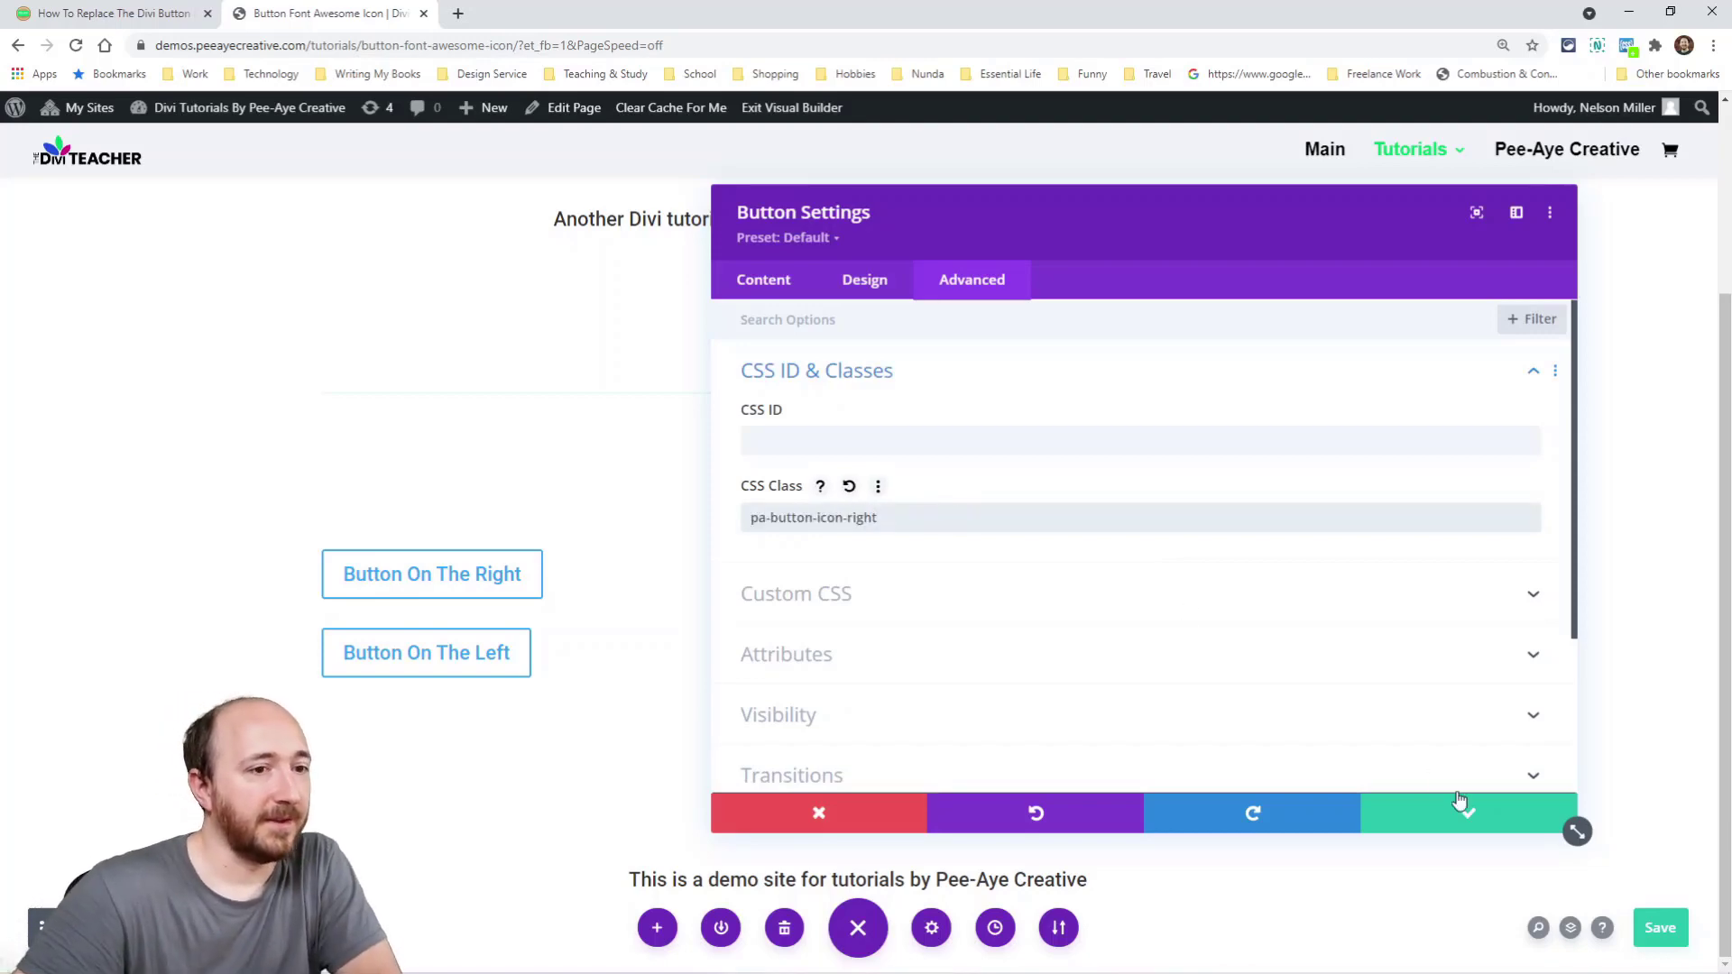
click(1443, 816)
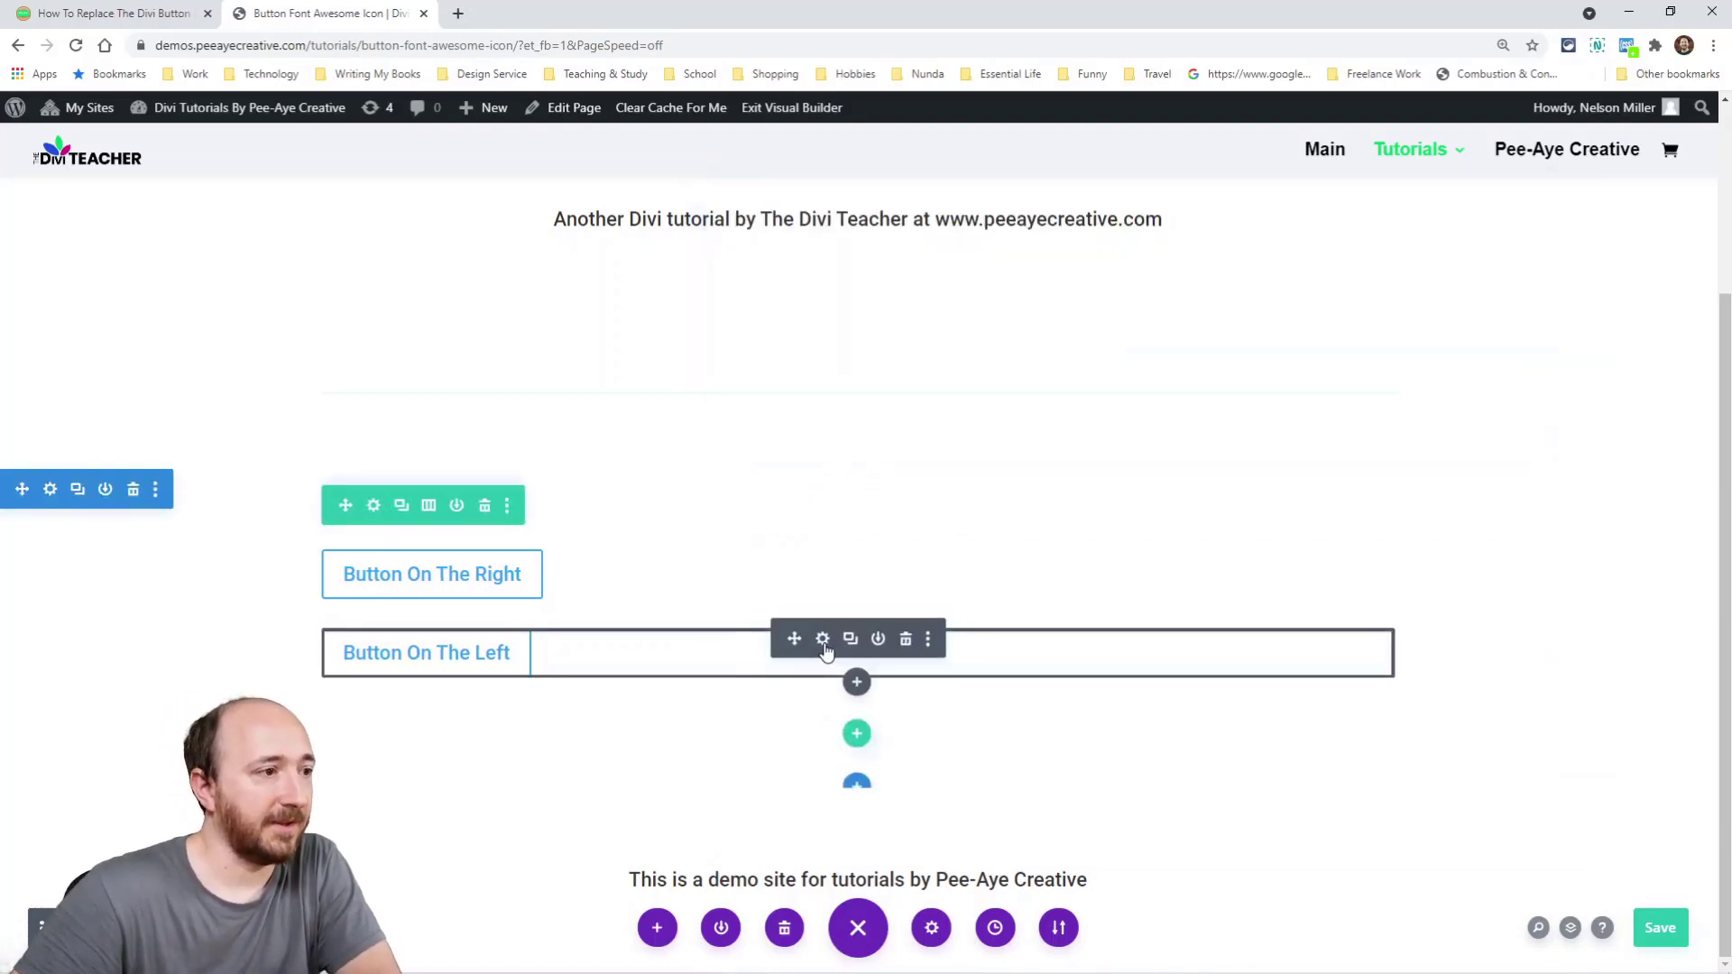
Give Button On The Left the CSS class pa-button-icon-left and save it.
click(824, 642)
click(956, 286)
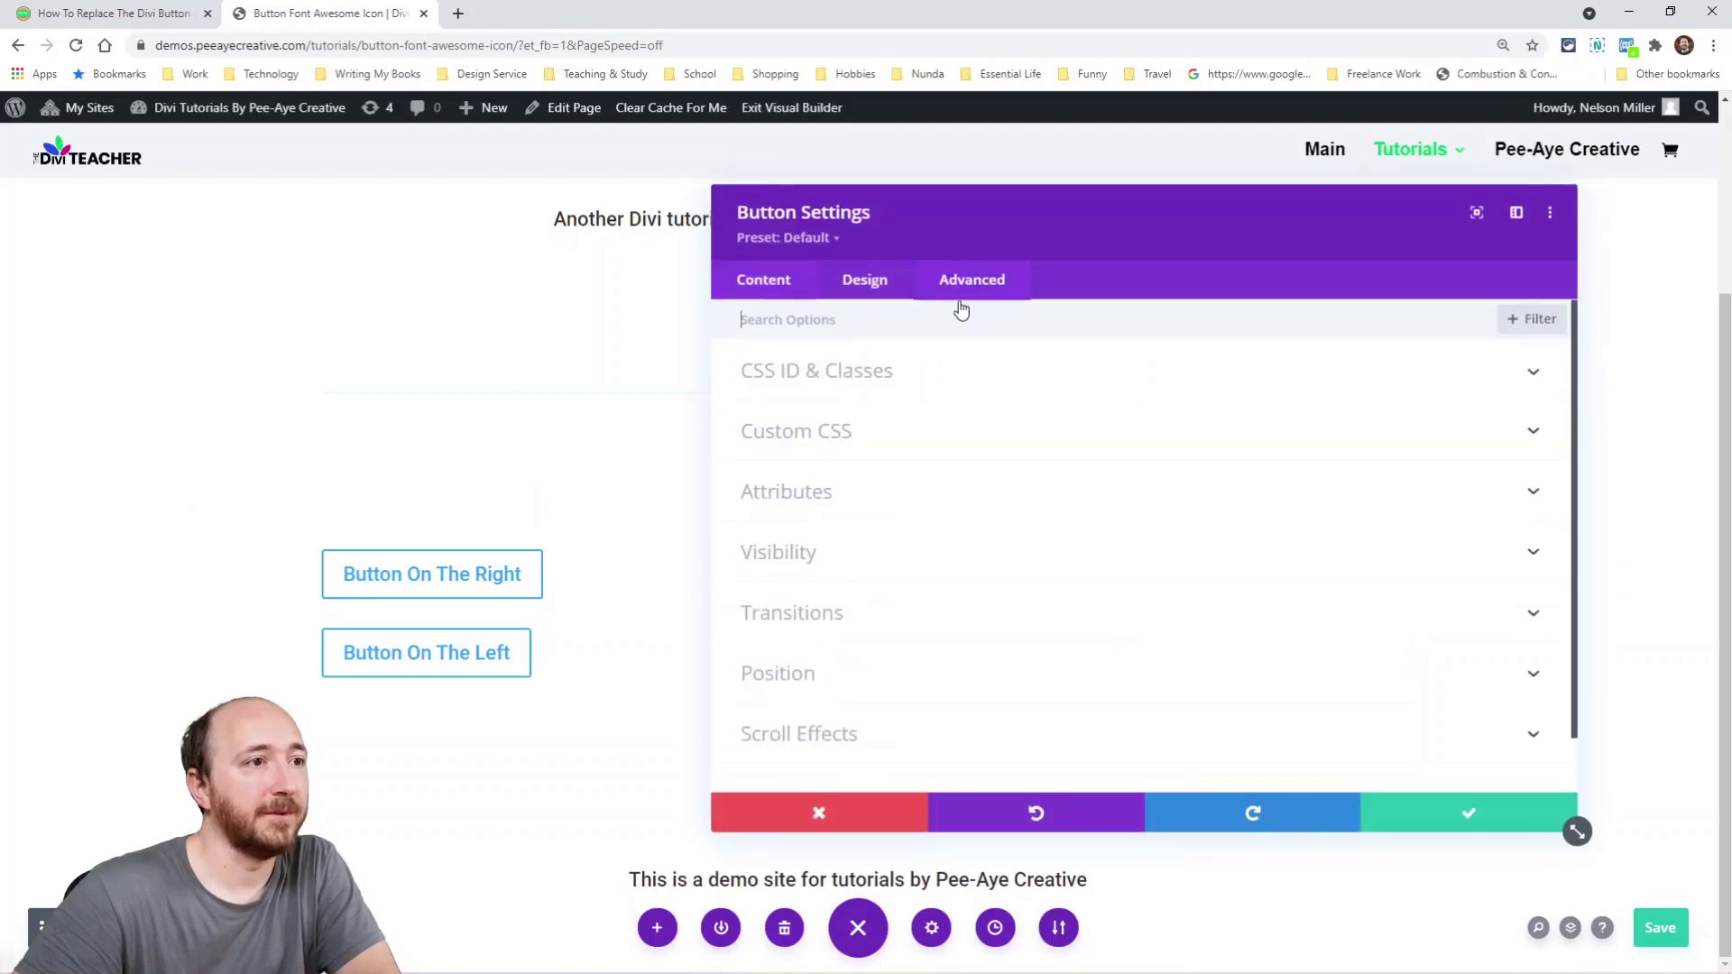
click(858, 374)
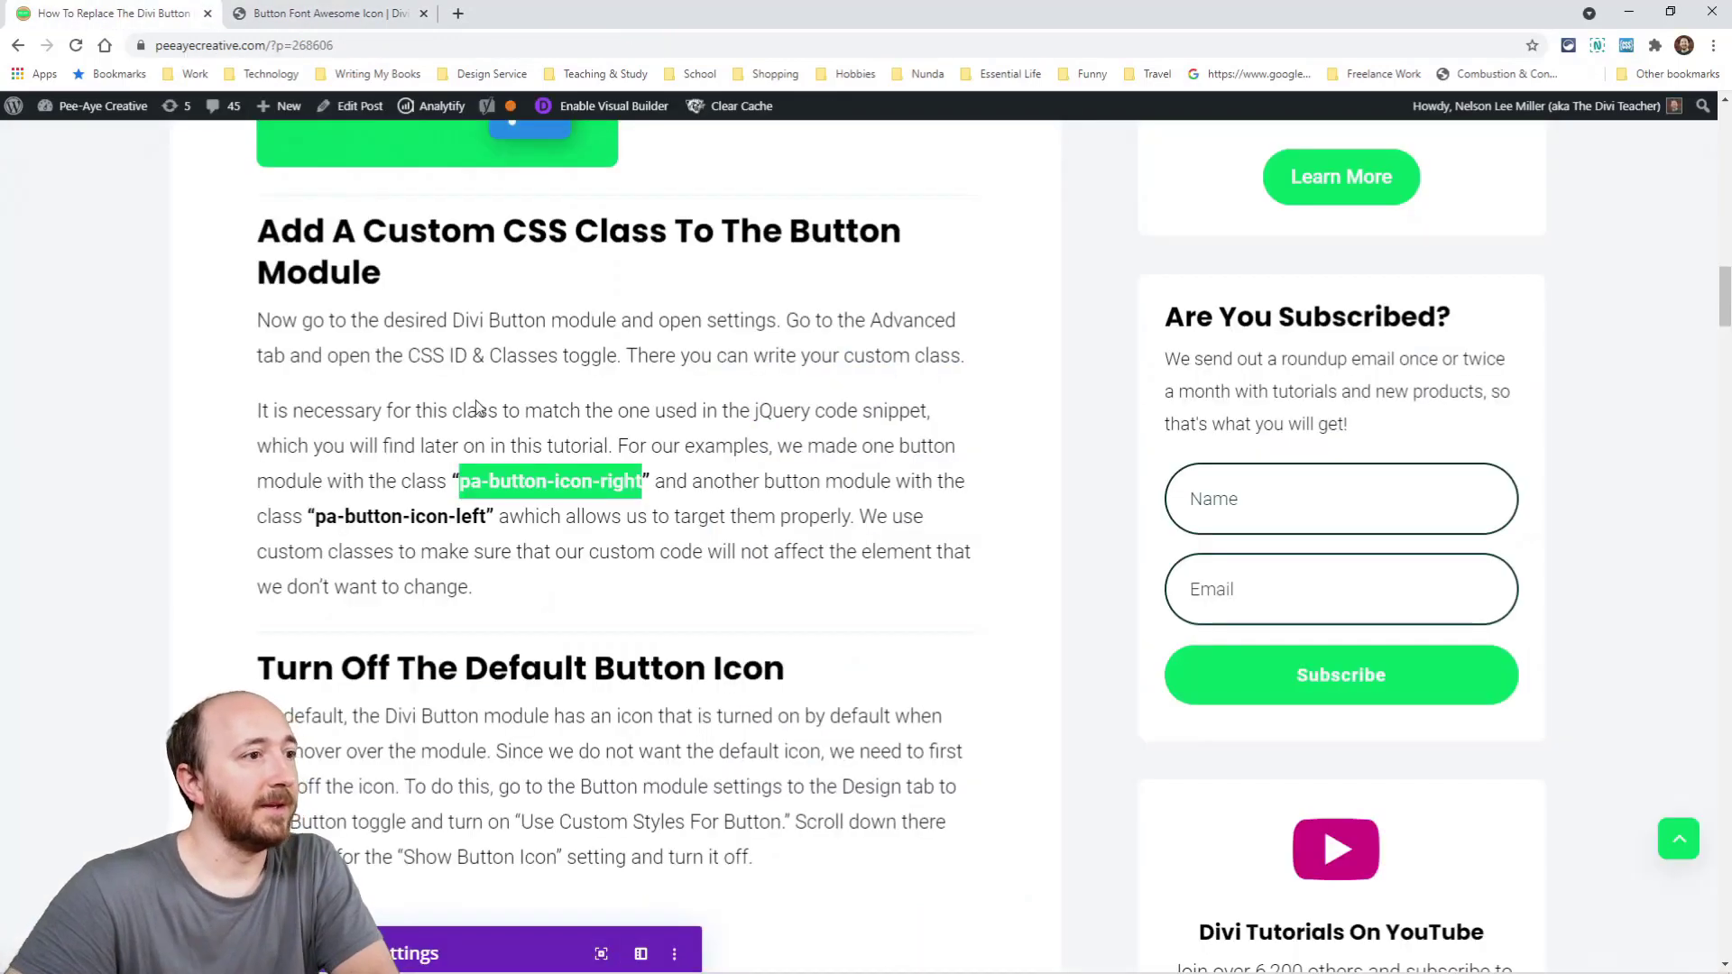
drag(488, 516, 317, 519)
key(ctrl+c)
click(267, 13)
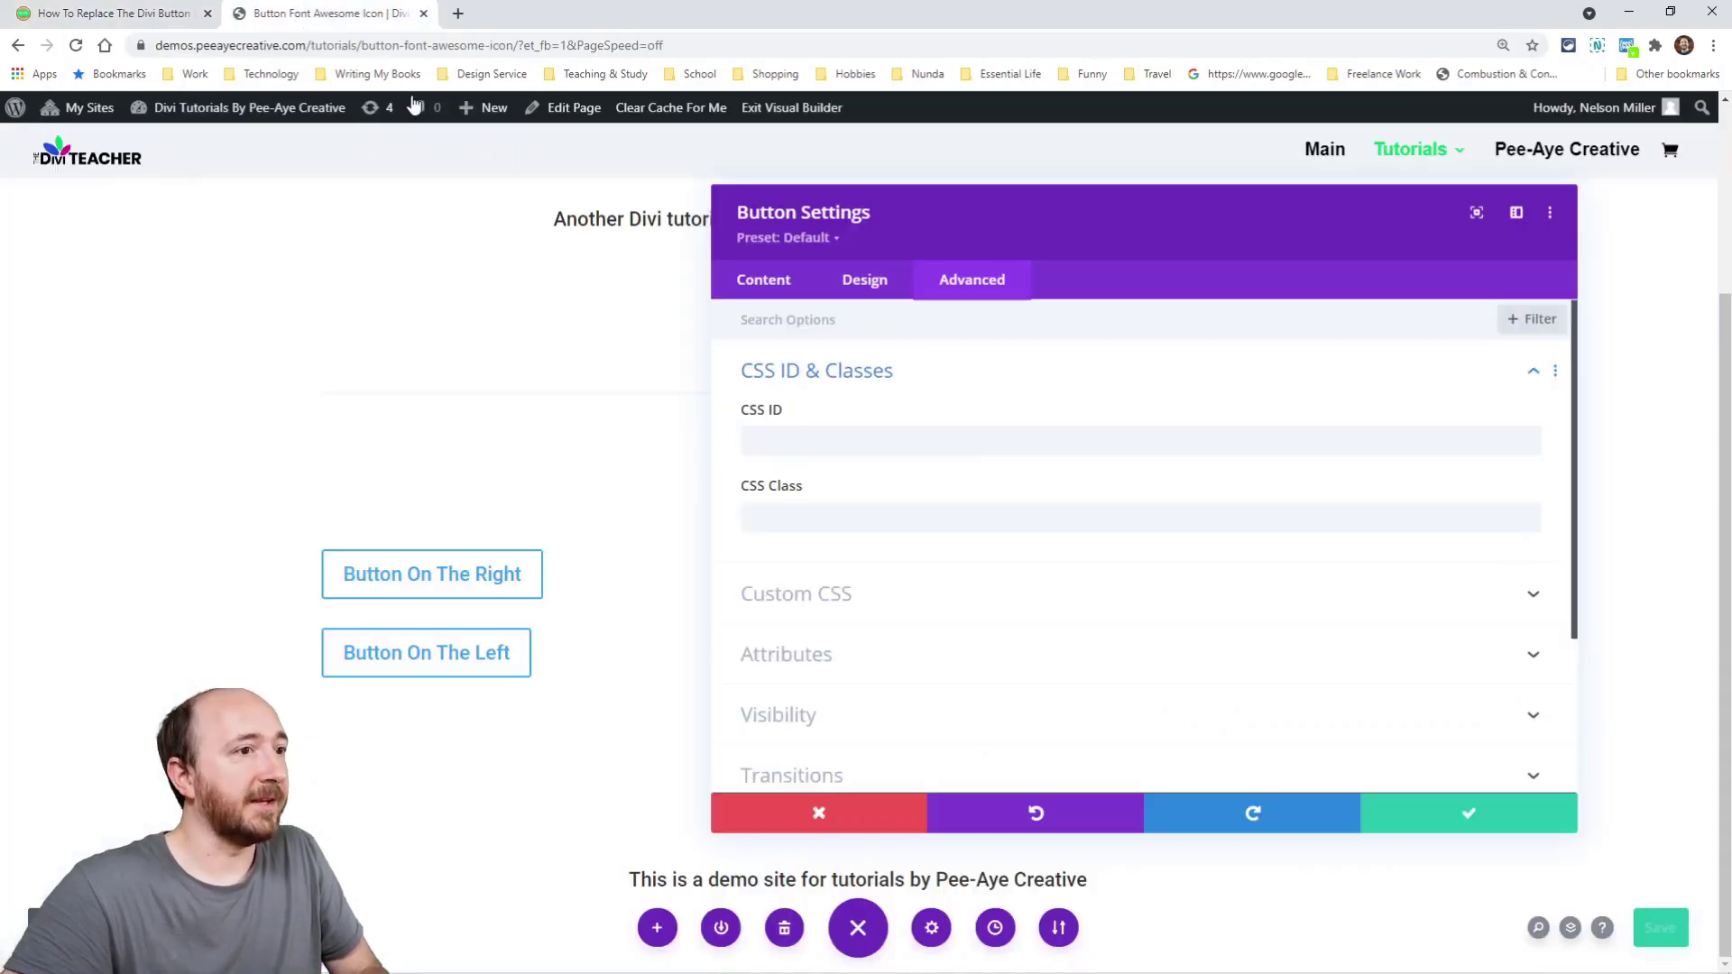
click(827, 512)
key(ctrl+v)
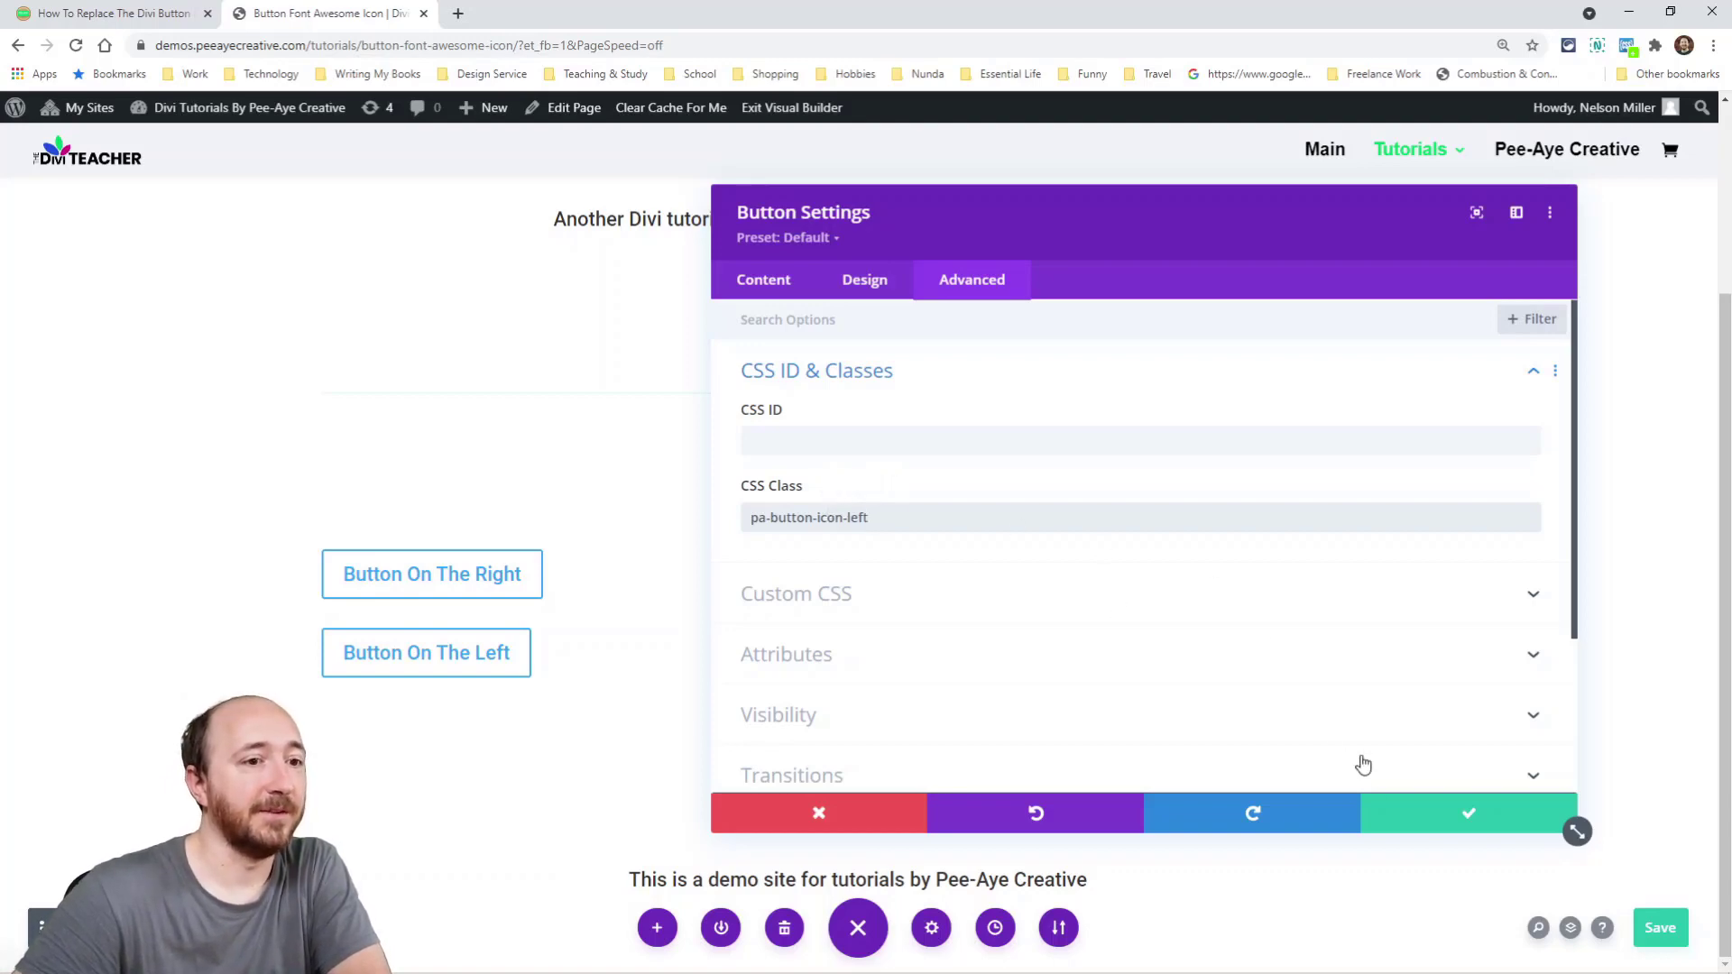
click(1434, 814)
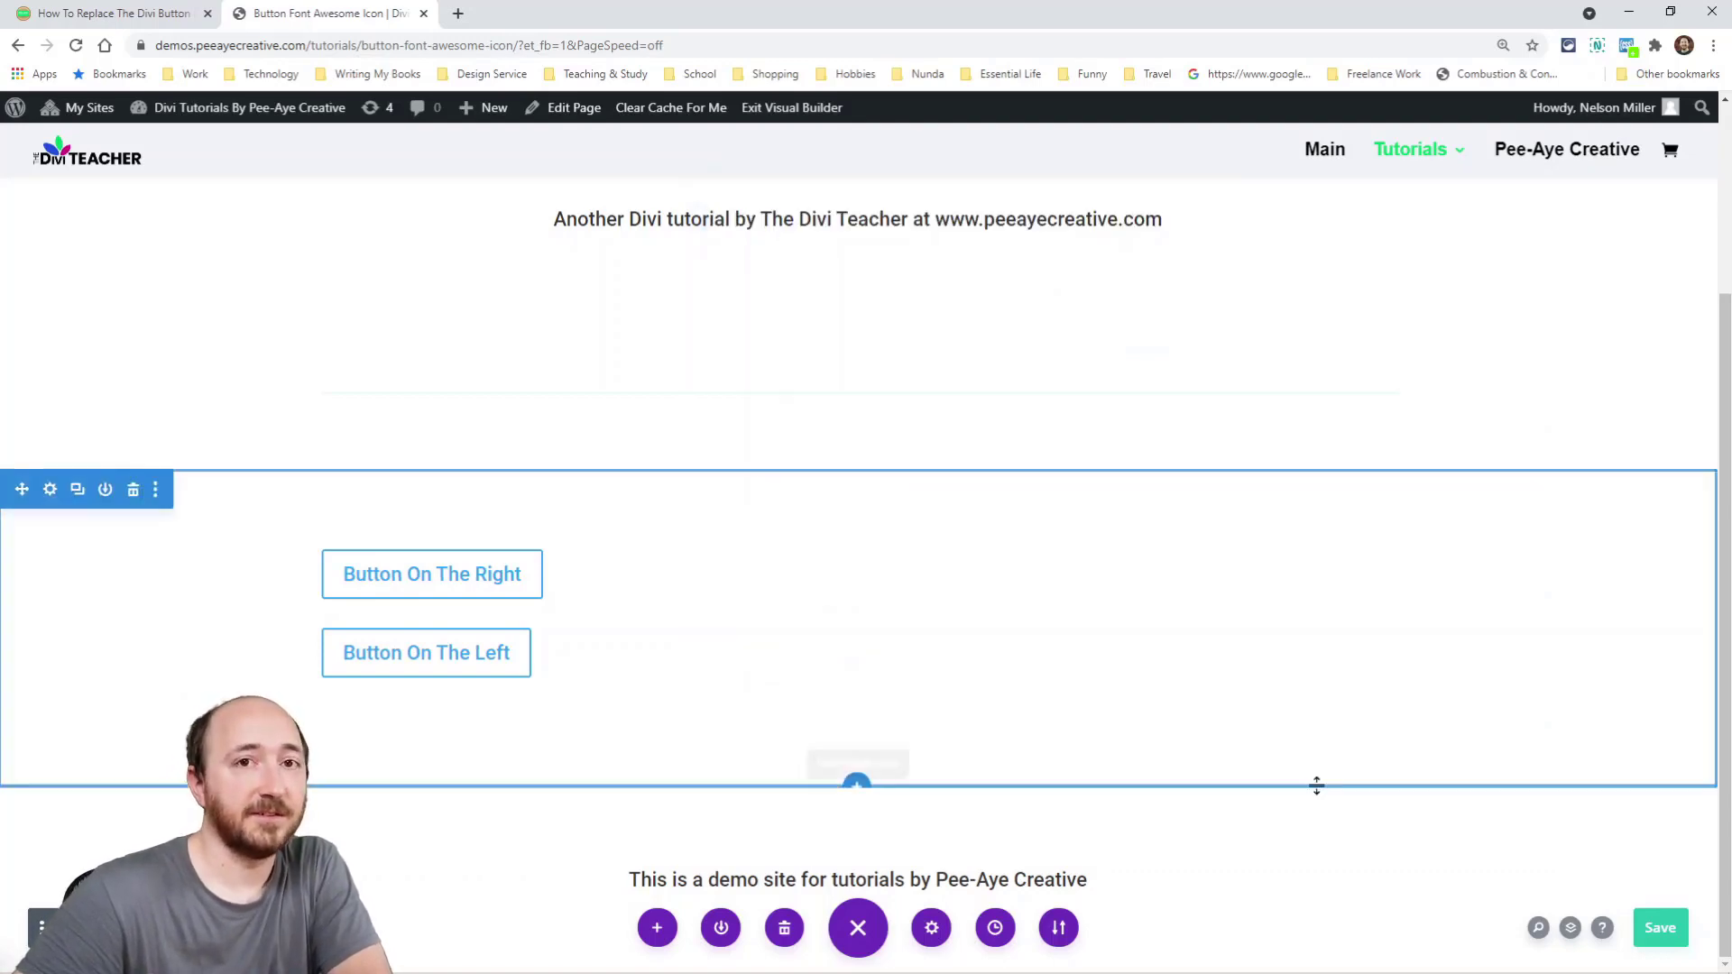
click(87, 24)
scroll(505, 487, down, 3)
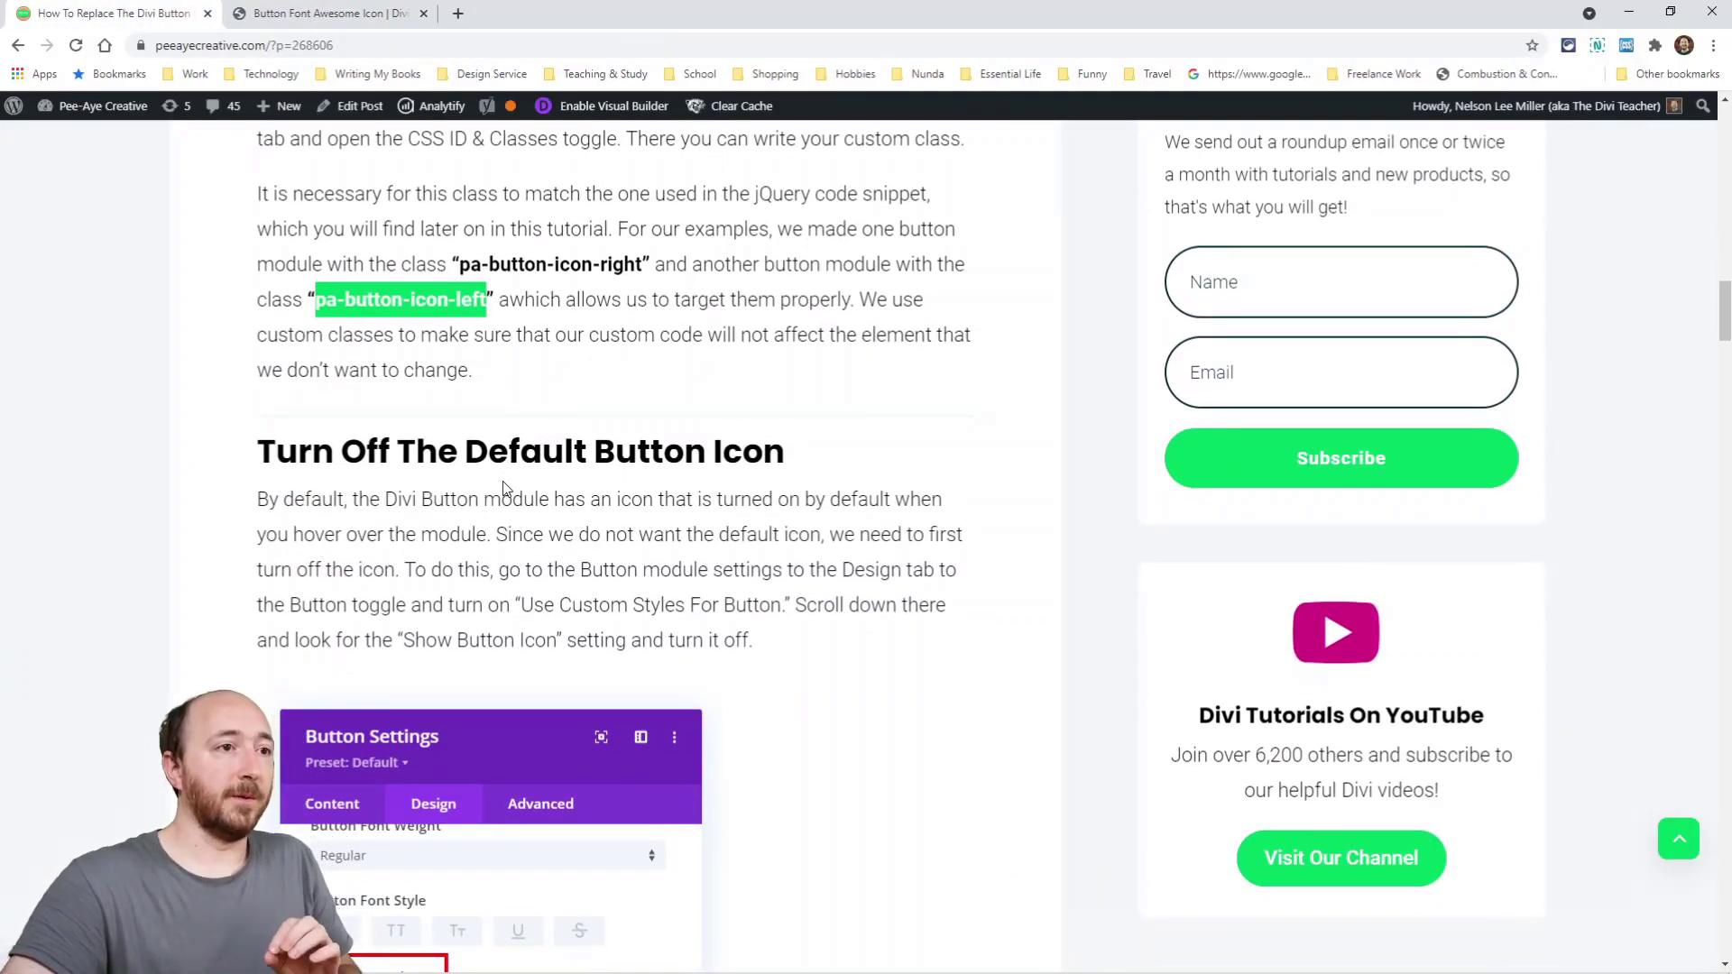
scroll(503, 490, down, 6)
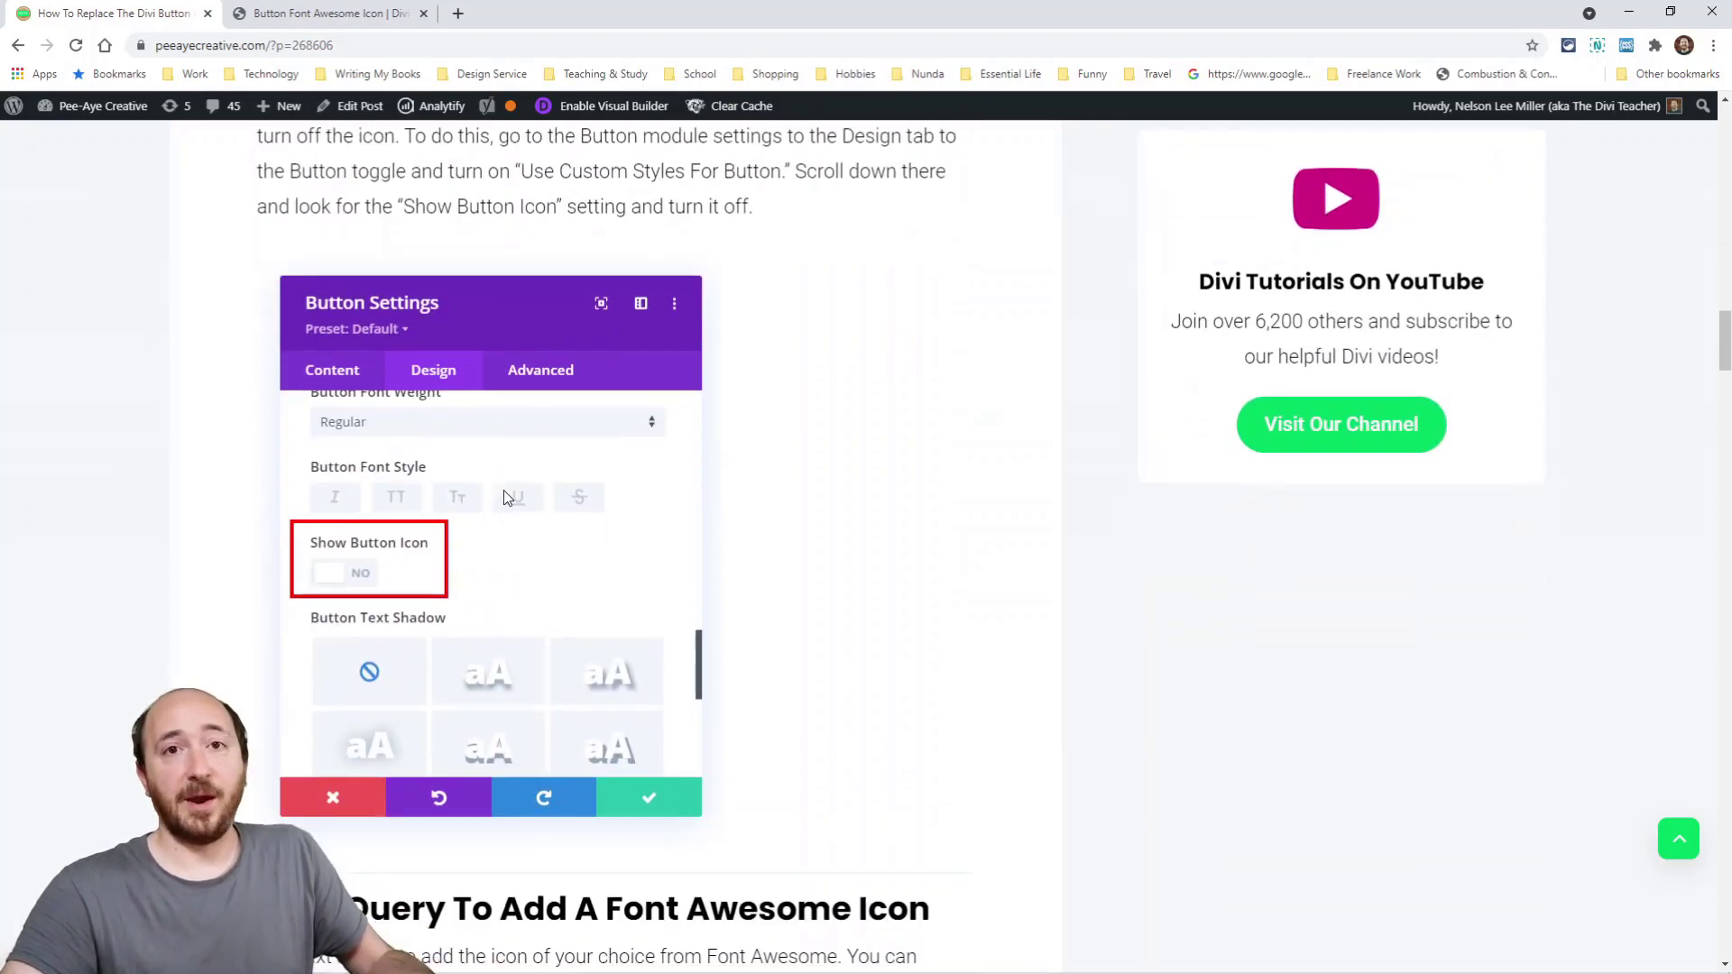
scroll(503, 498, down, 4)
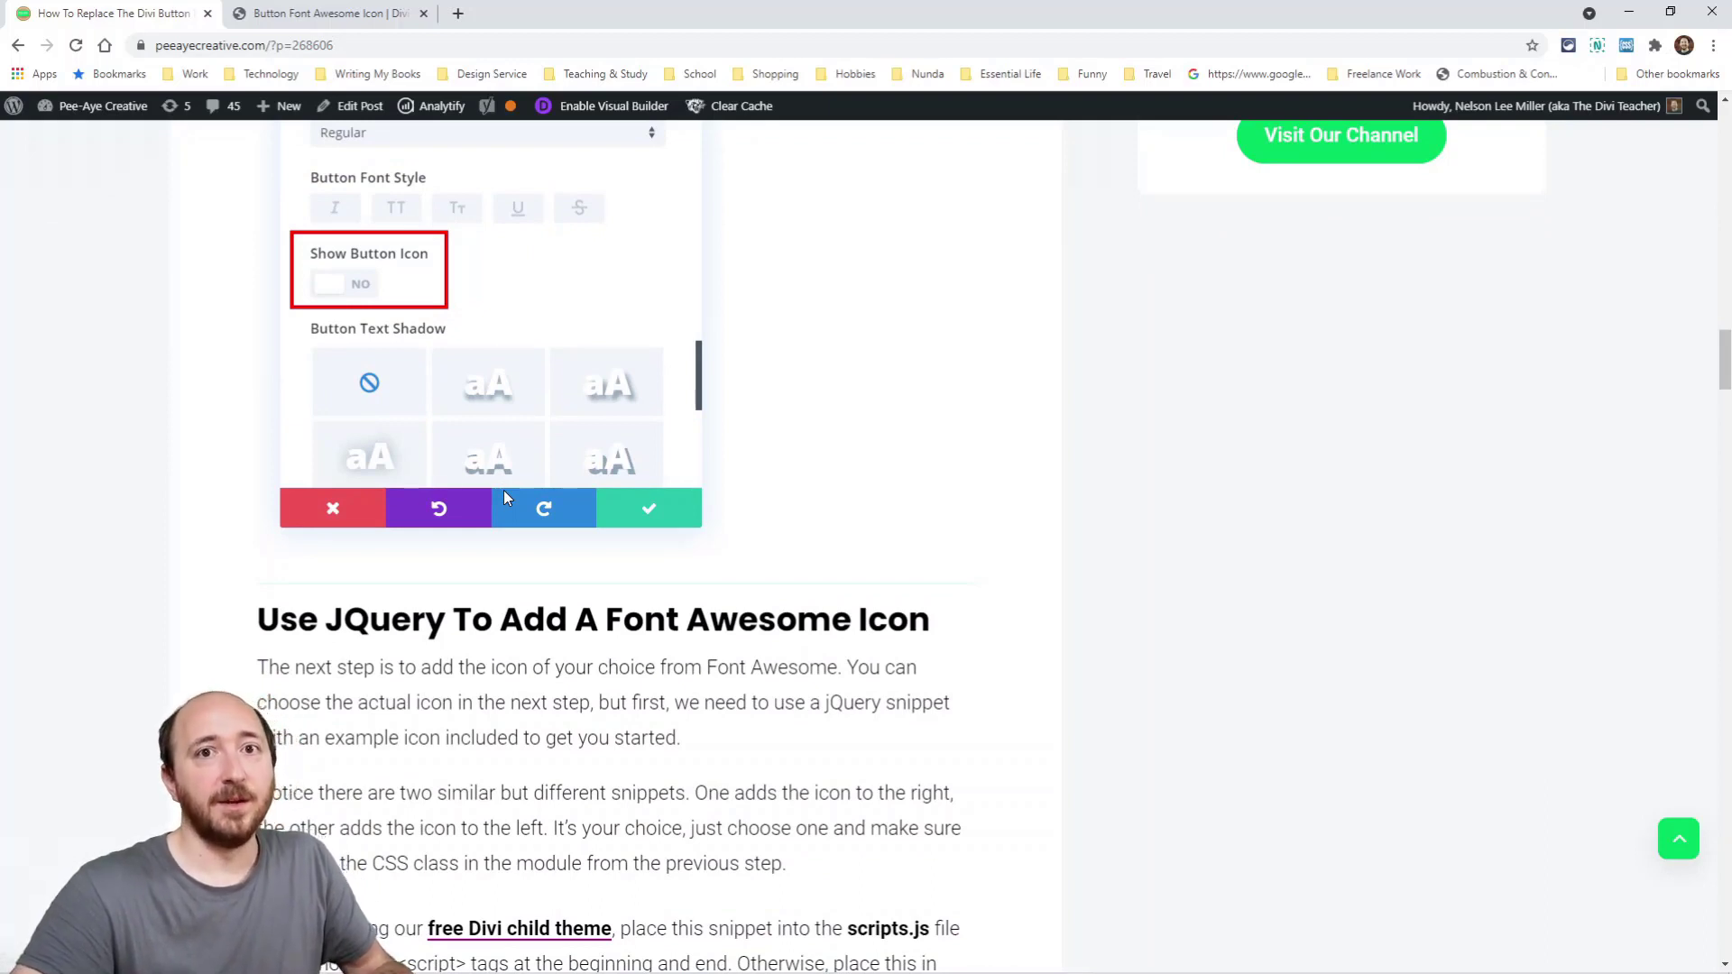
Enable custom styles on Button On The Right and set Show Button Icon to No.
click(333, 15)
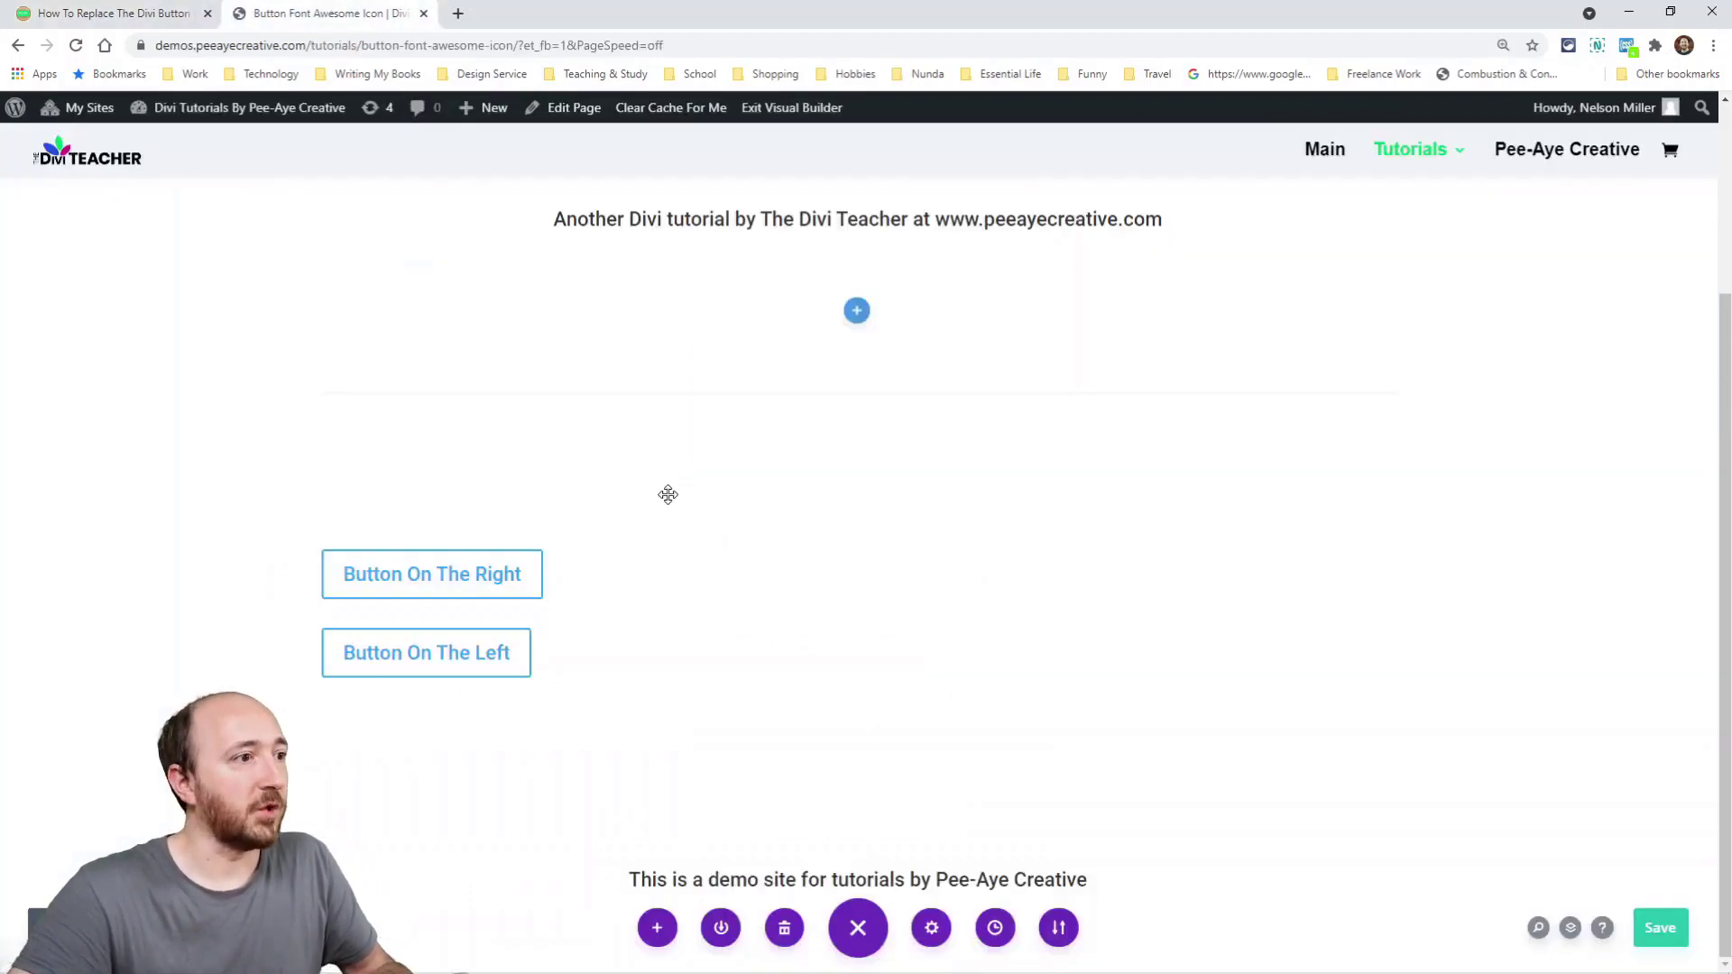
mouse_move(762, 564)
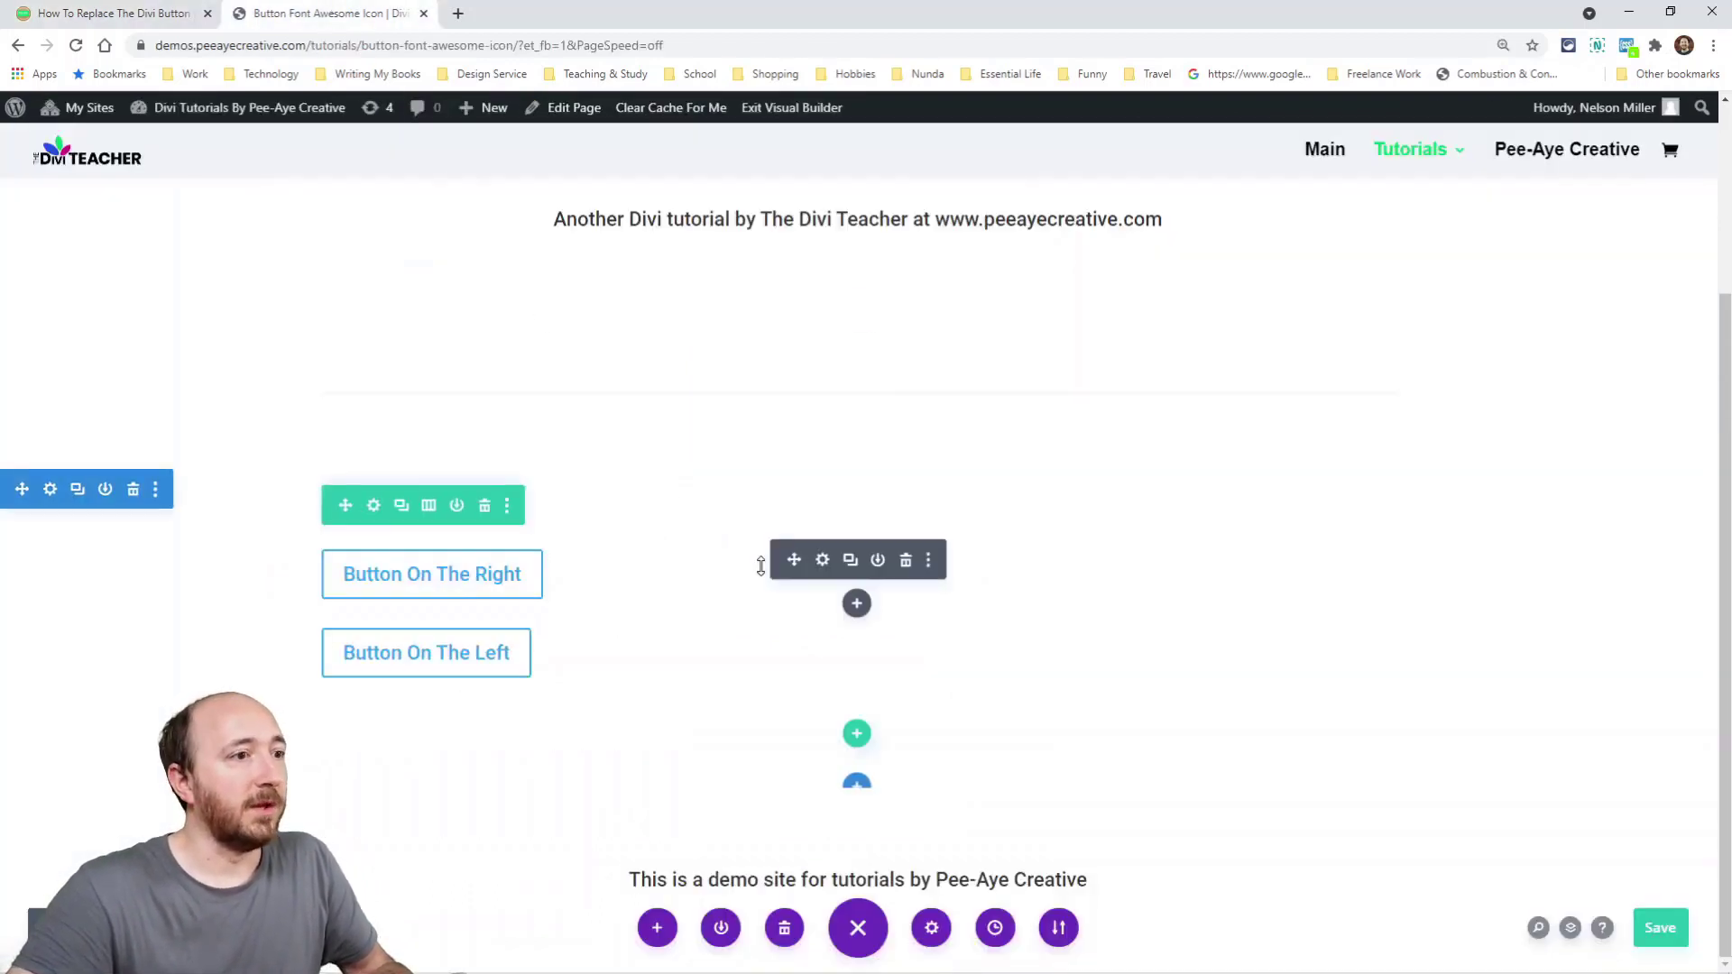
click(823, 561)
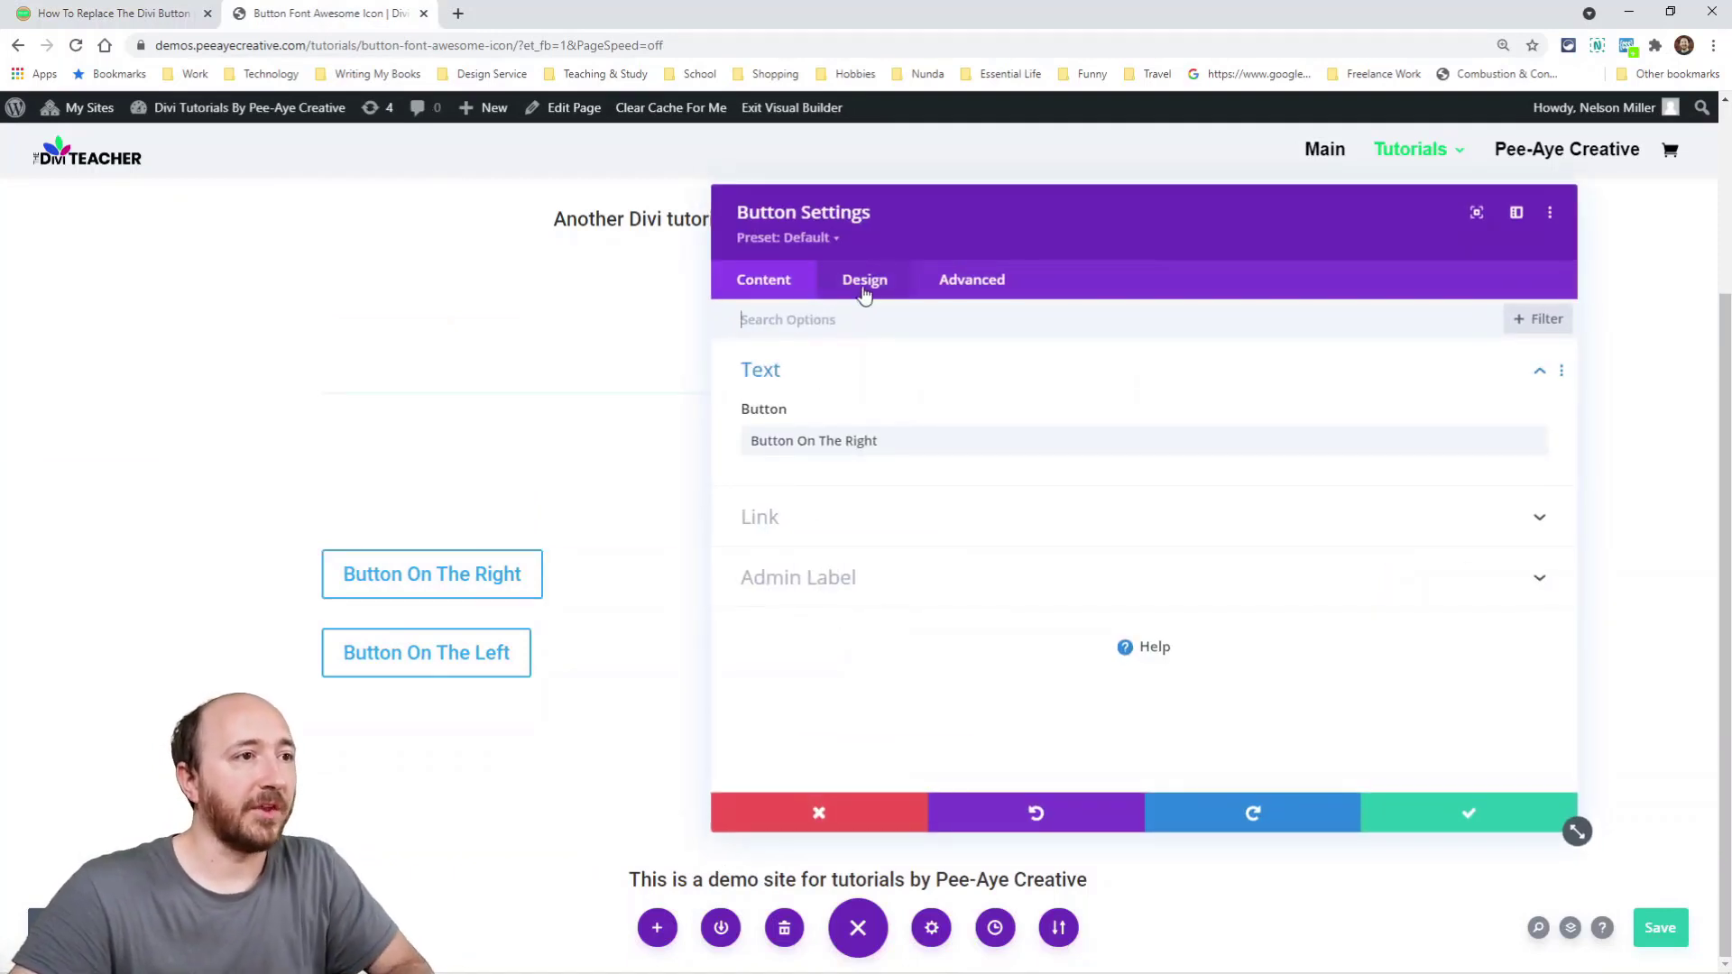
click(855, 287)
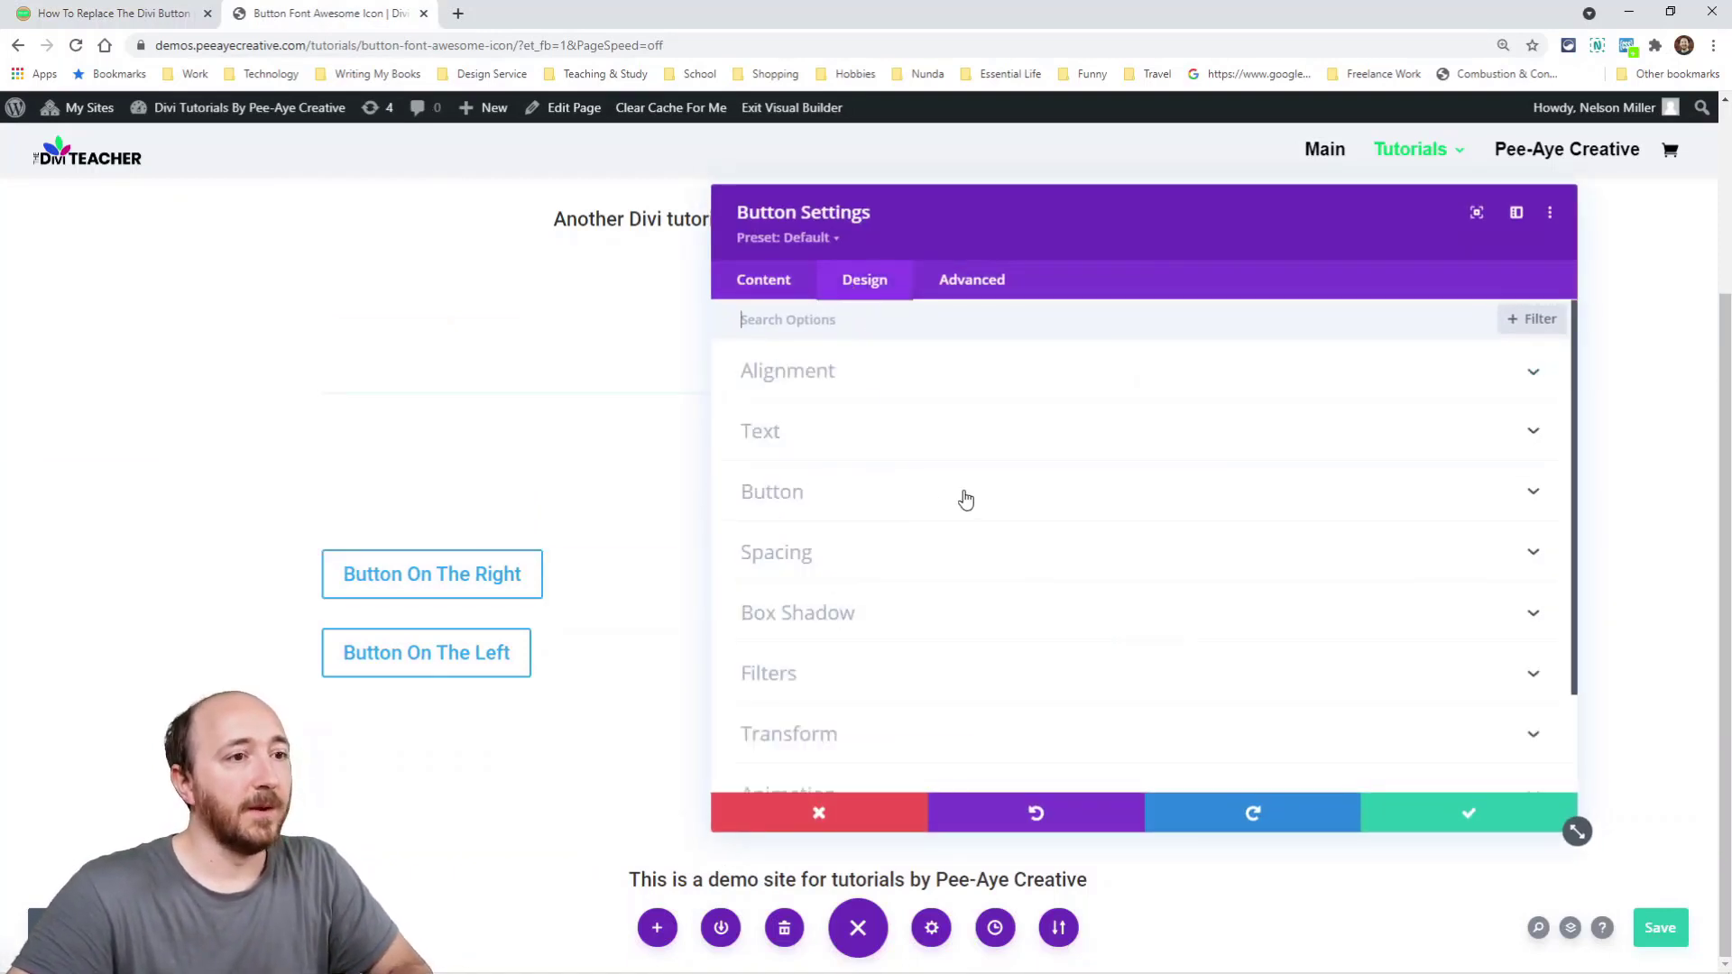
click(874, 496)
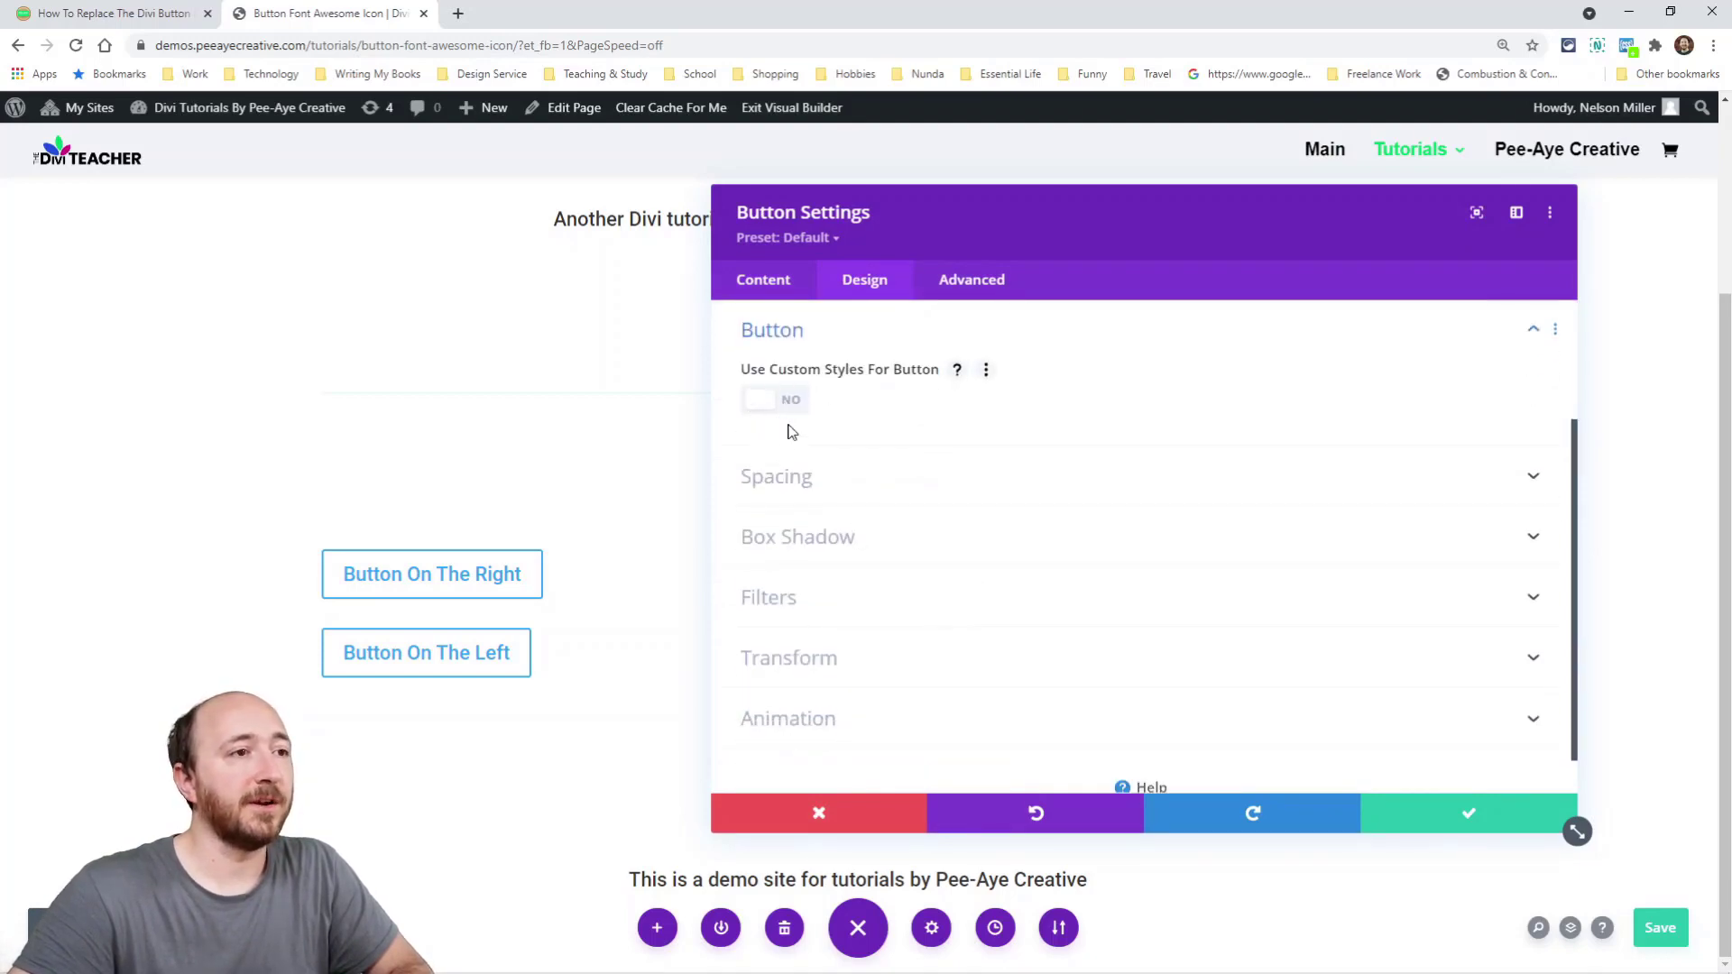
click(776, 404)
scroll(992, 532, down, 8)
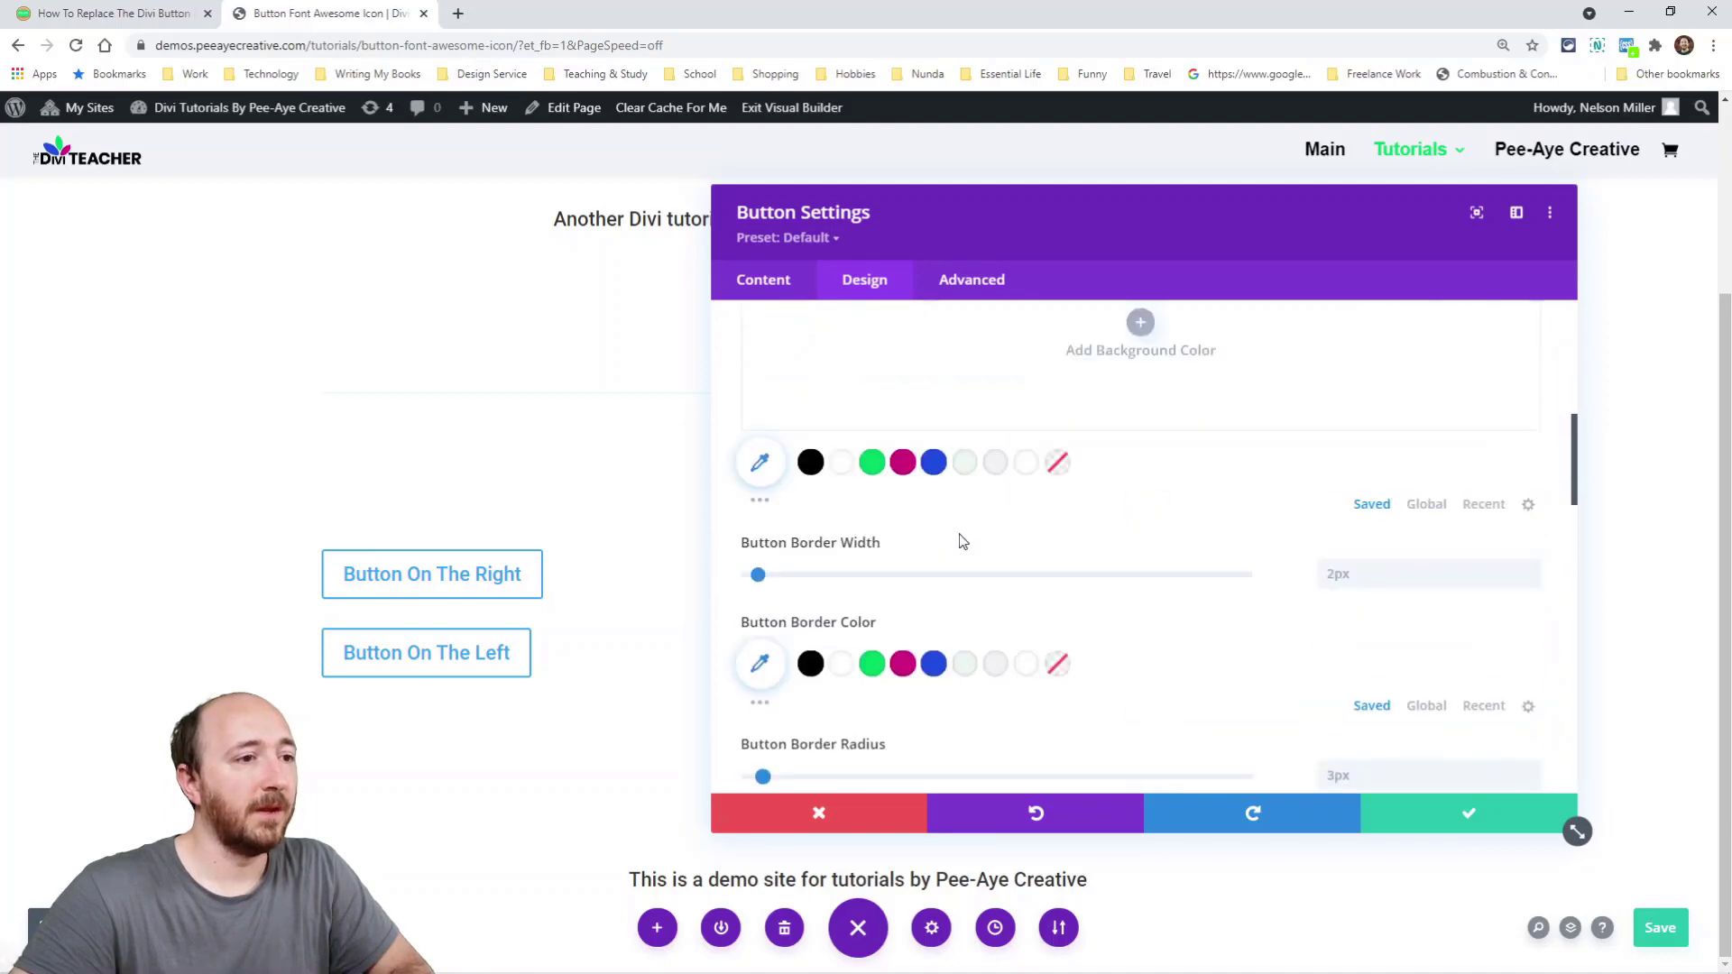
scroll(974, 550, down, 1)
click(768, 556)
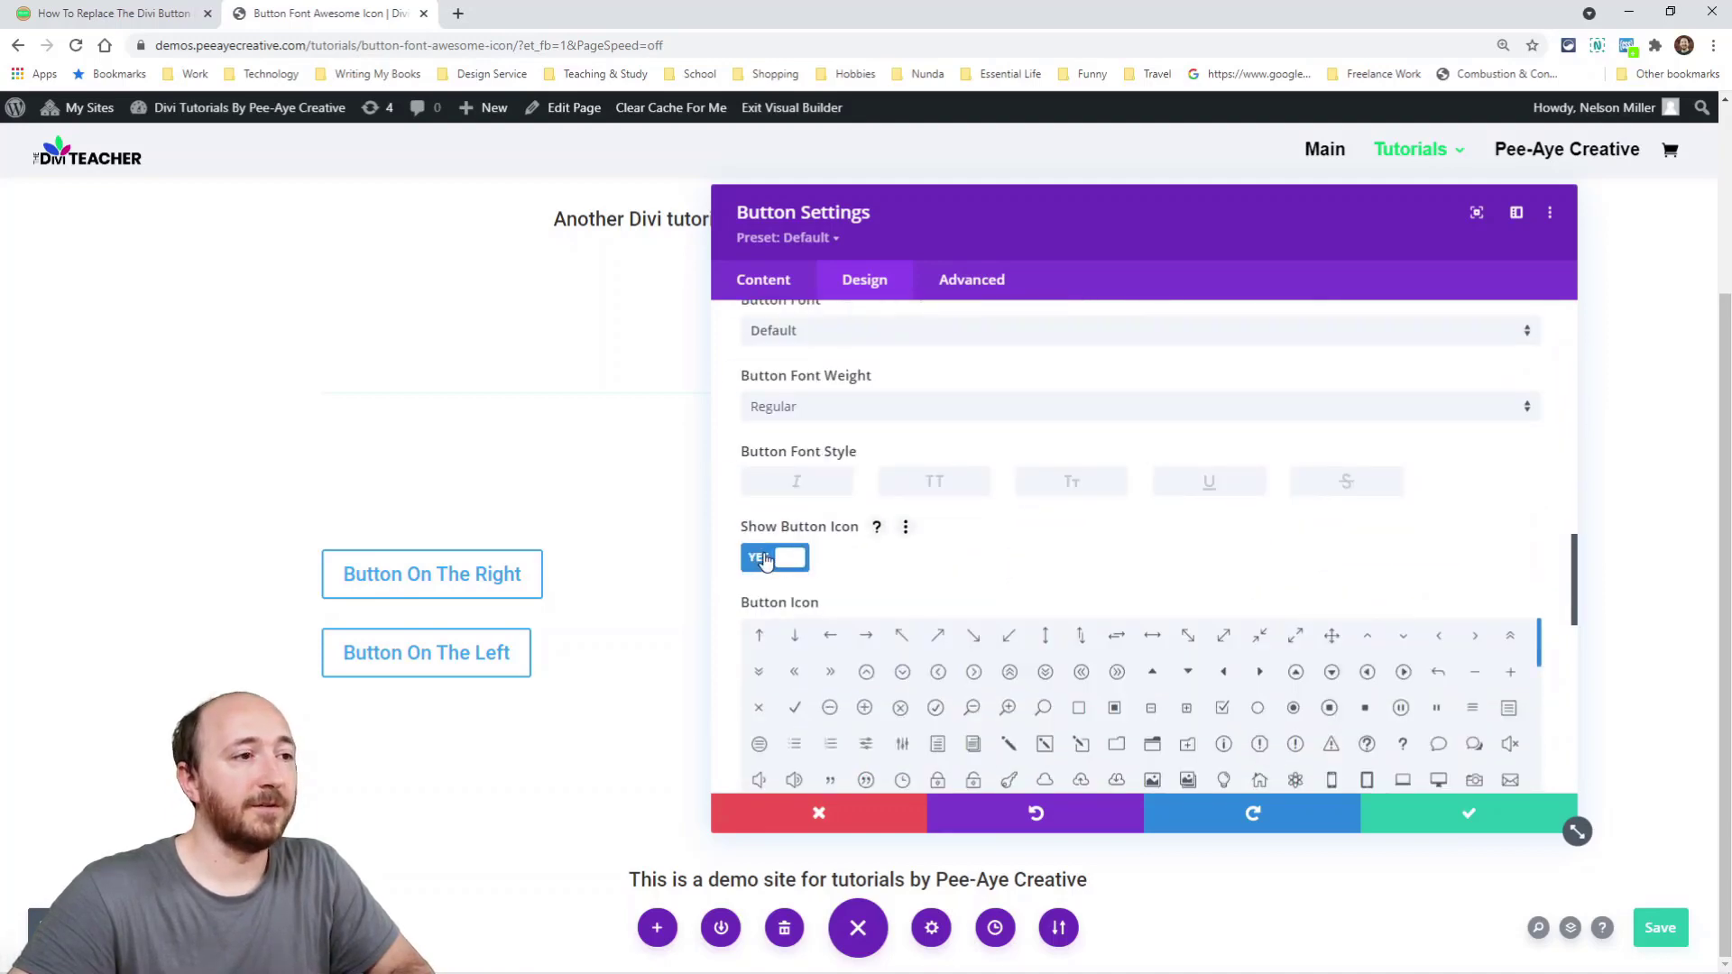
click(1440, 817)
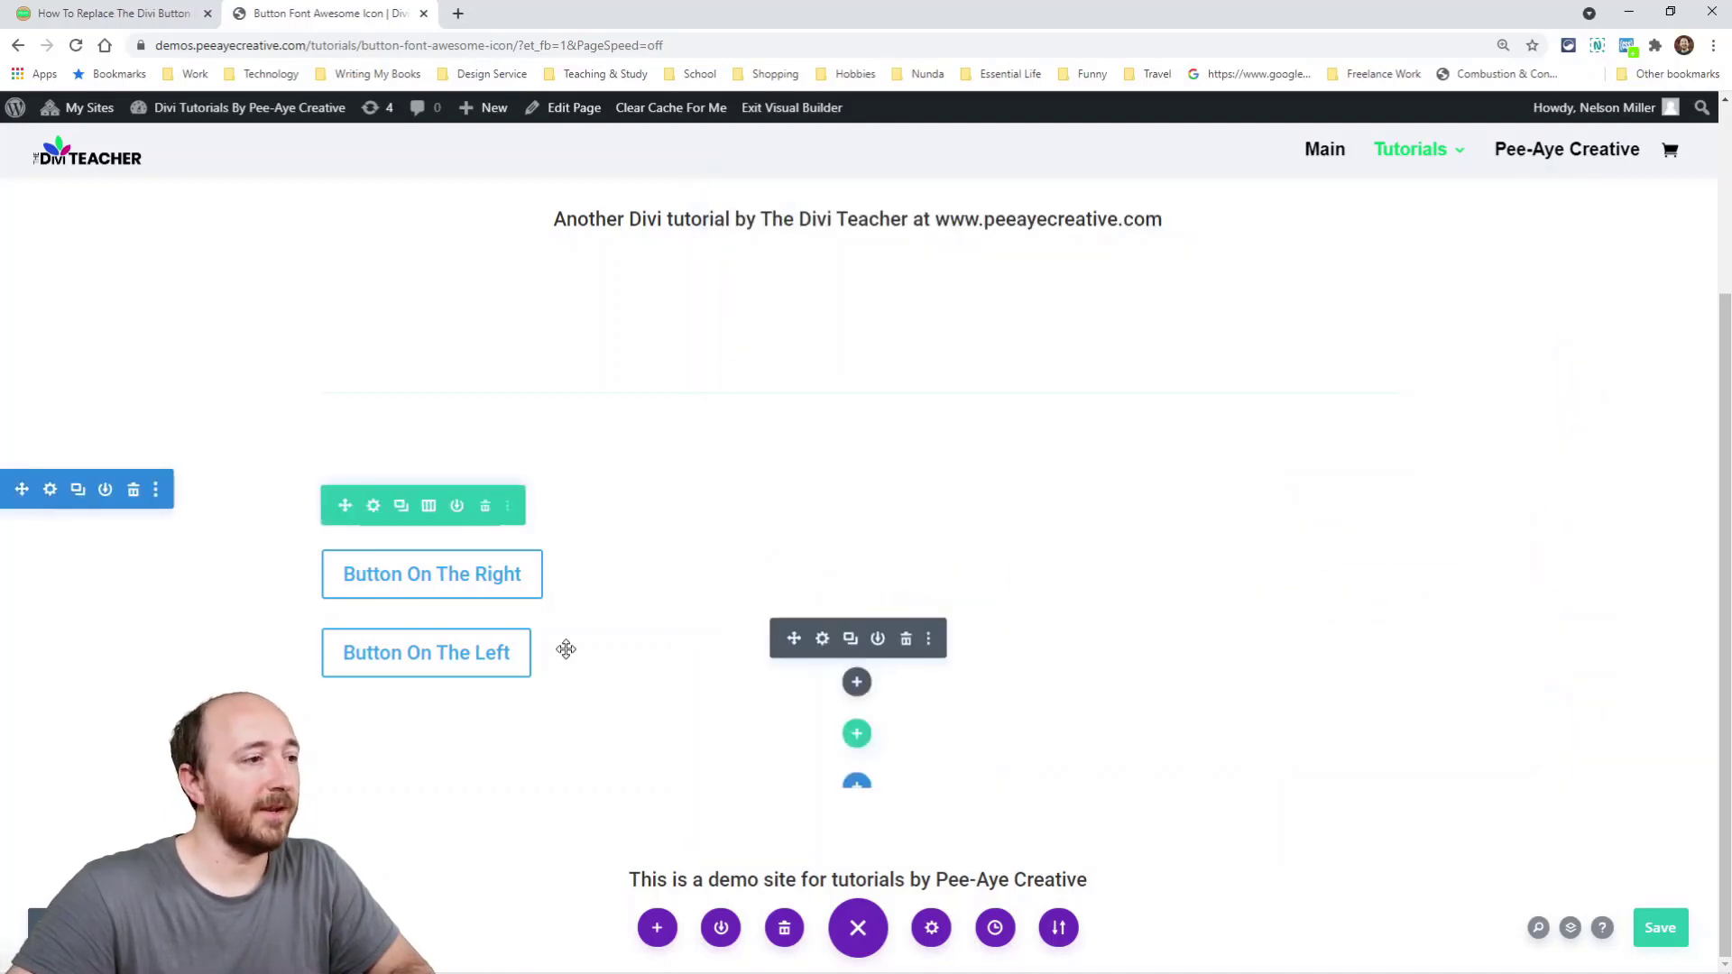
Do the same for Button On The Left, then save the page.
click(821, 647)
click(862, 280)
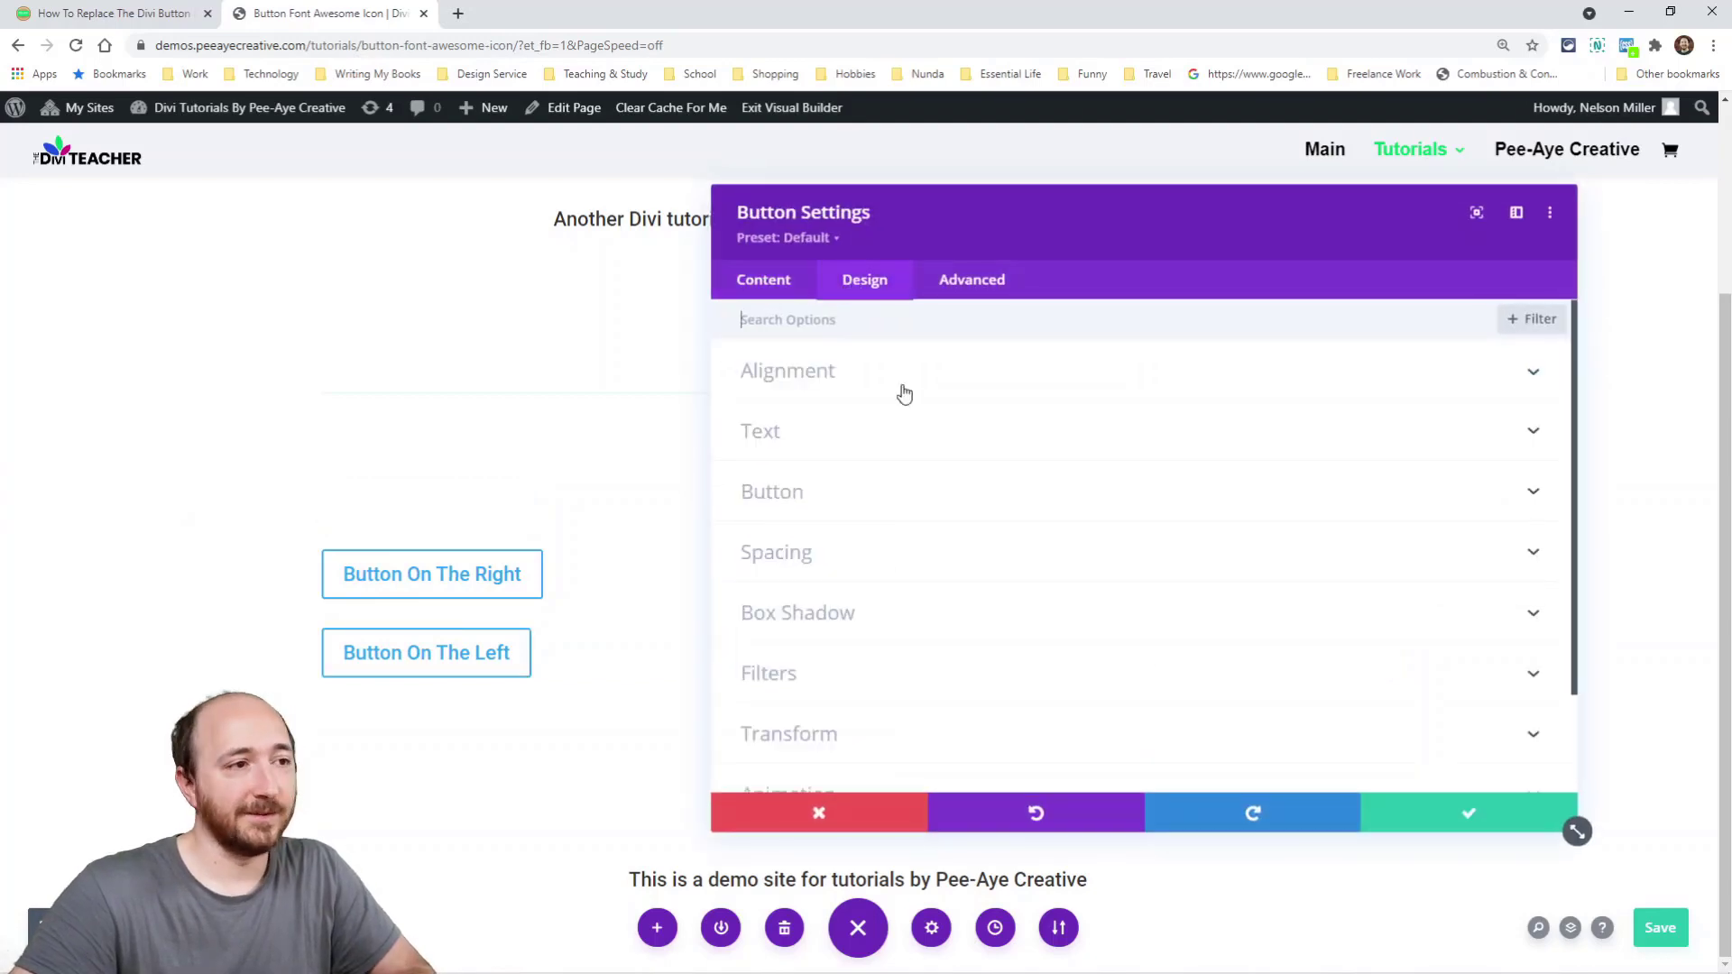
click(806, 492)
click(785, 398)
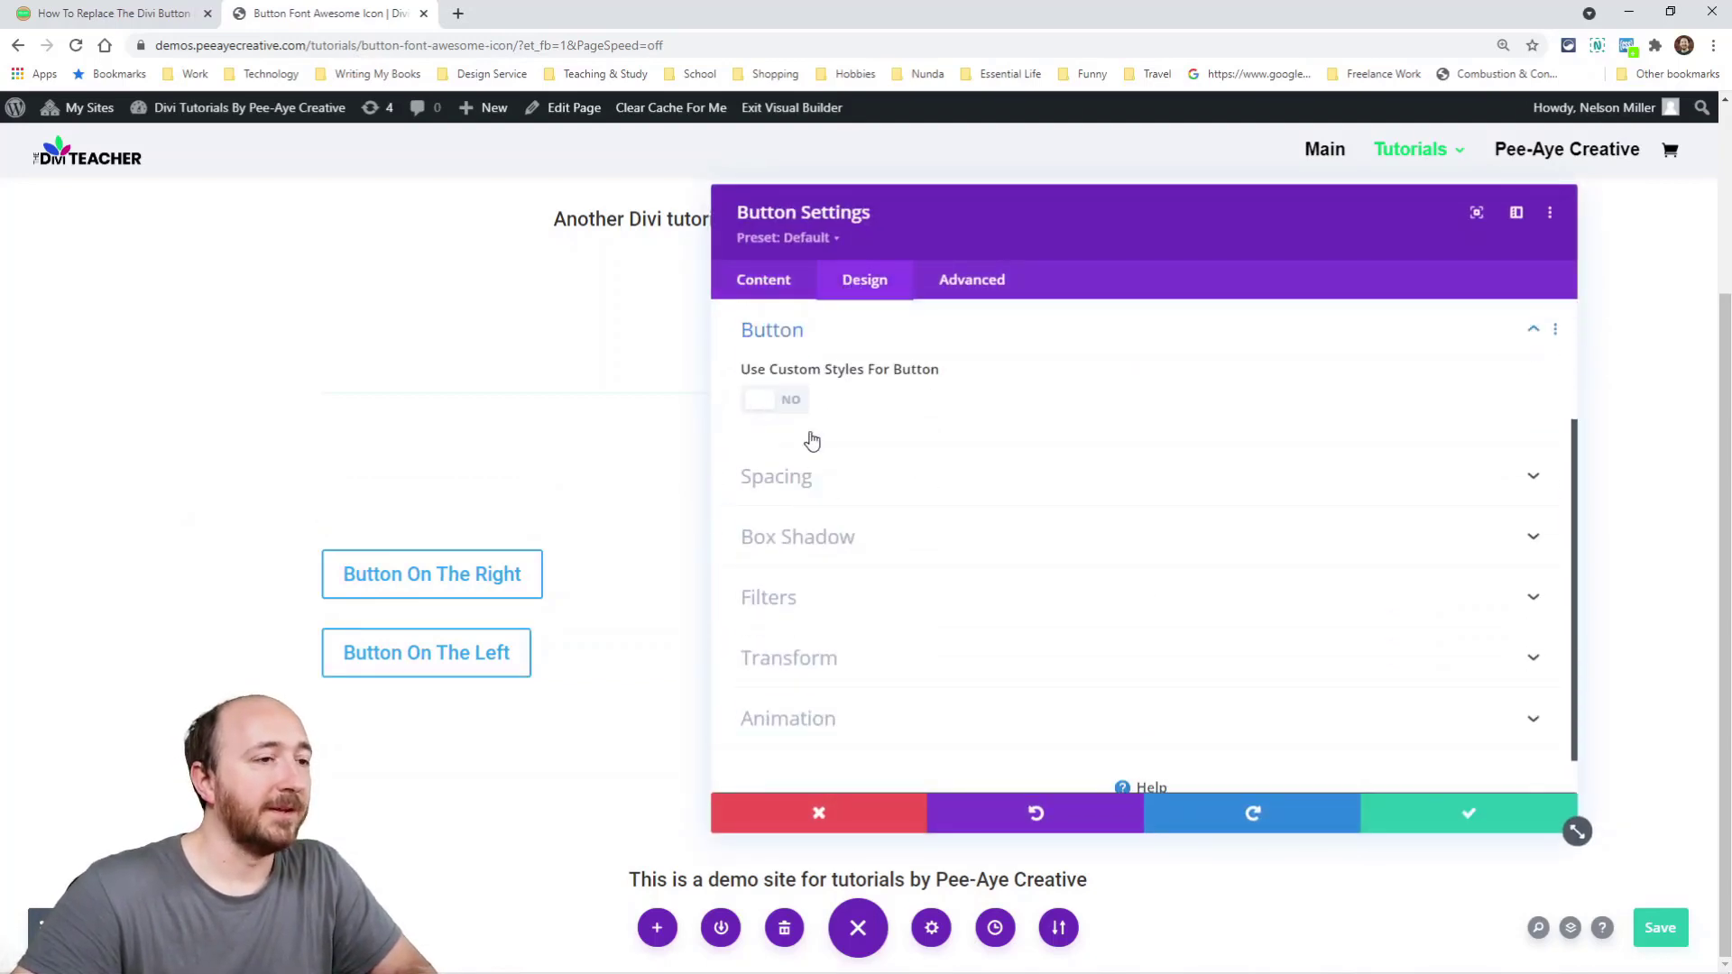
scroll(912, 552, down, 5)
scroll(911, 551, down, 5)
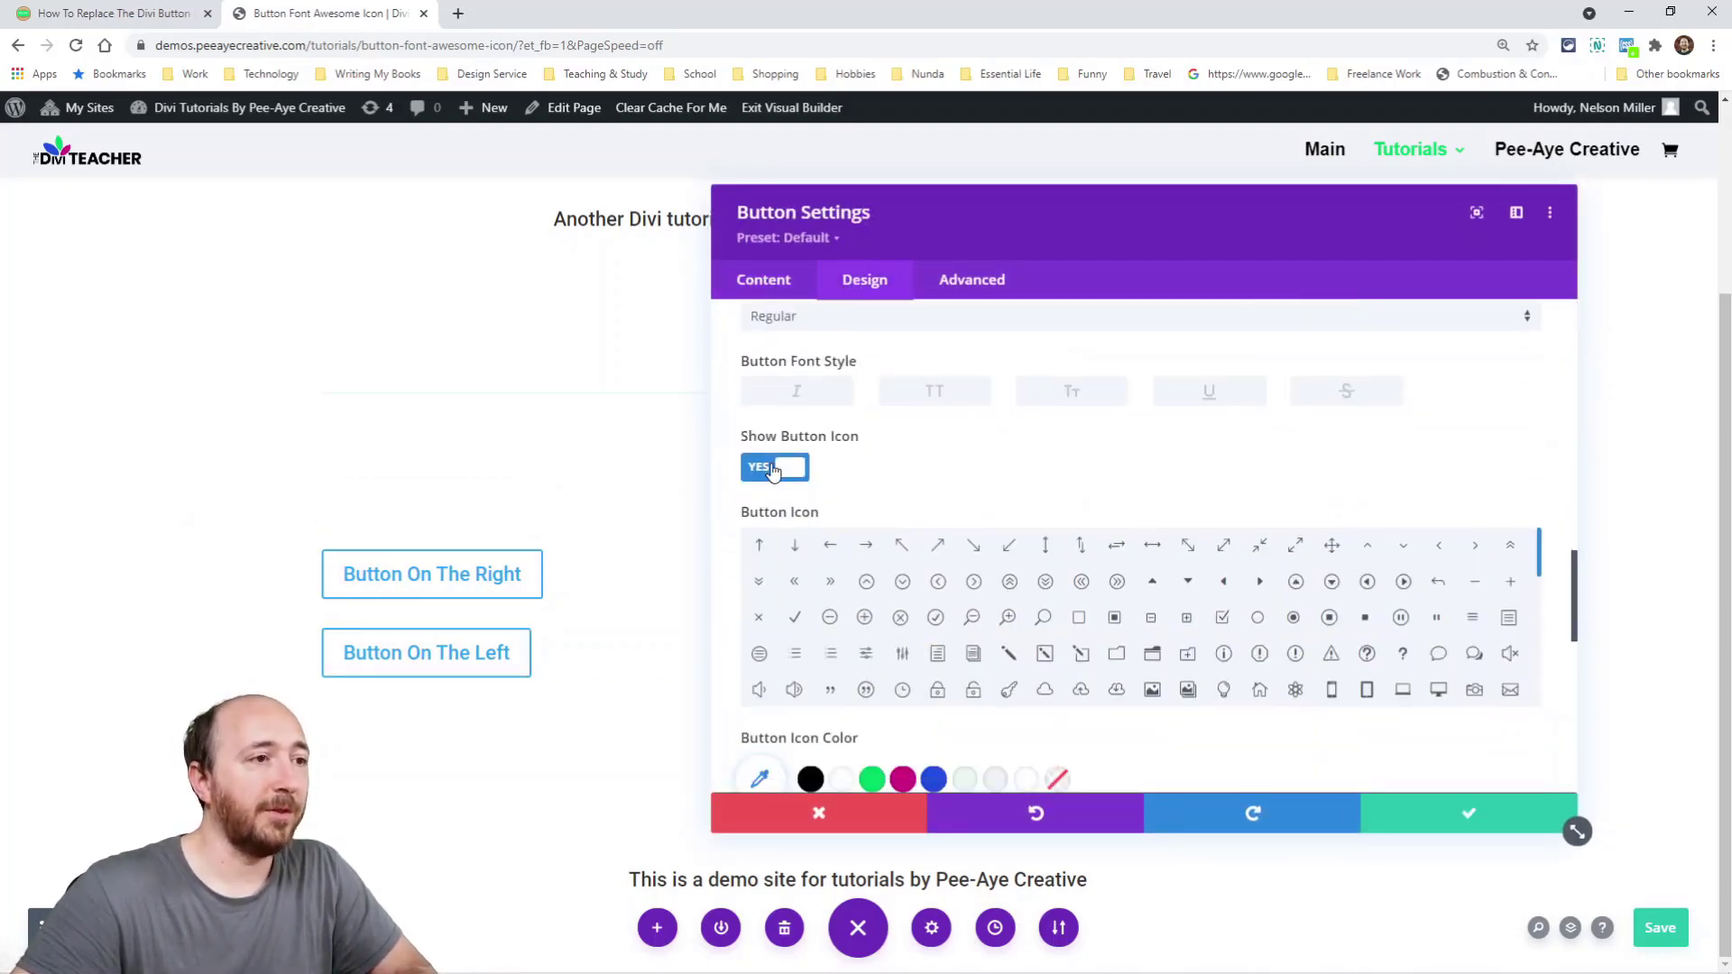
click(765, 466)
click(1438, 814)
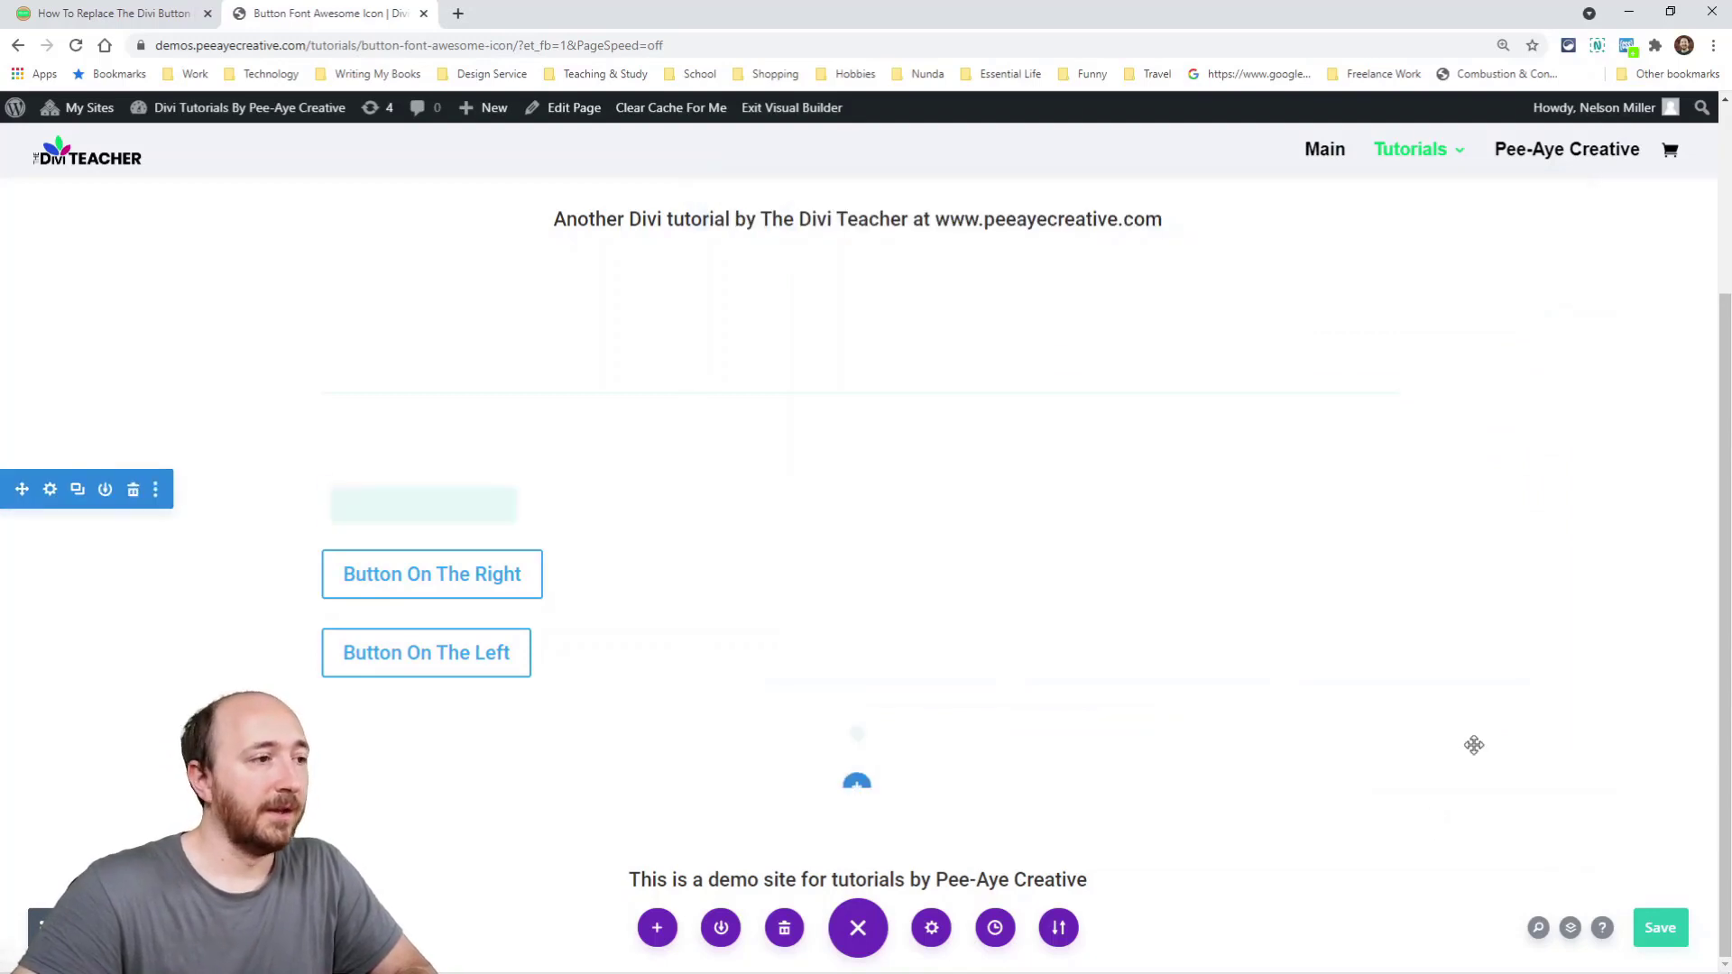
click(1657, 924)
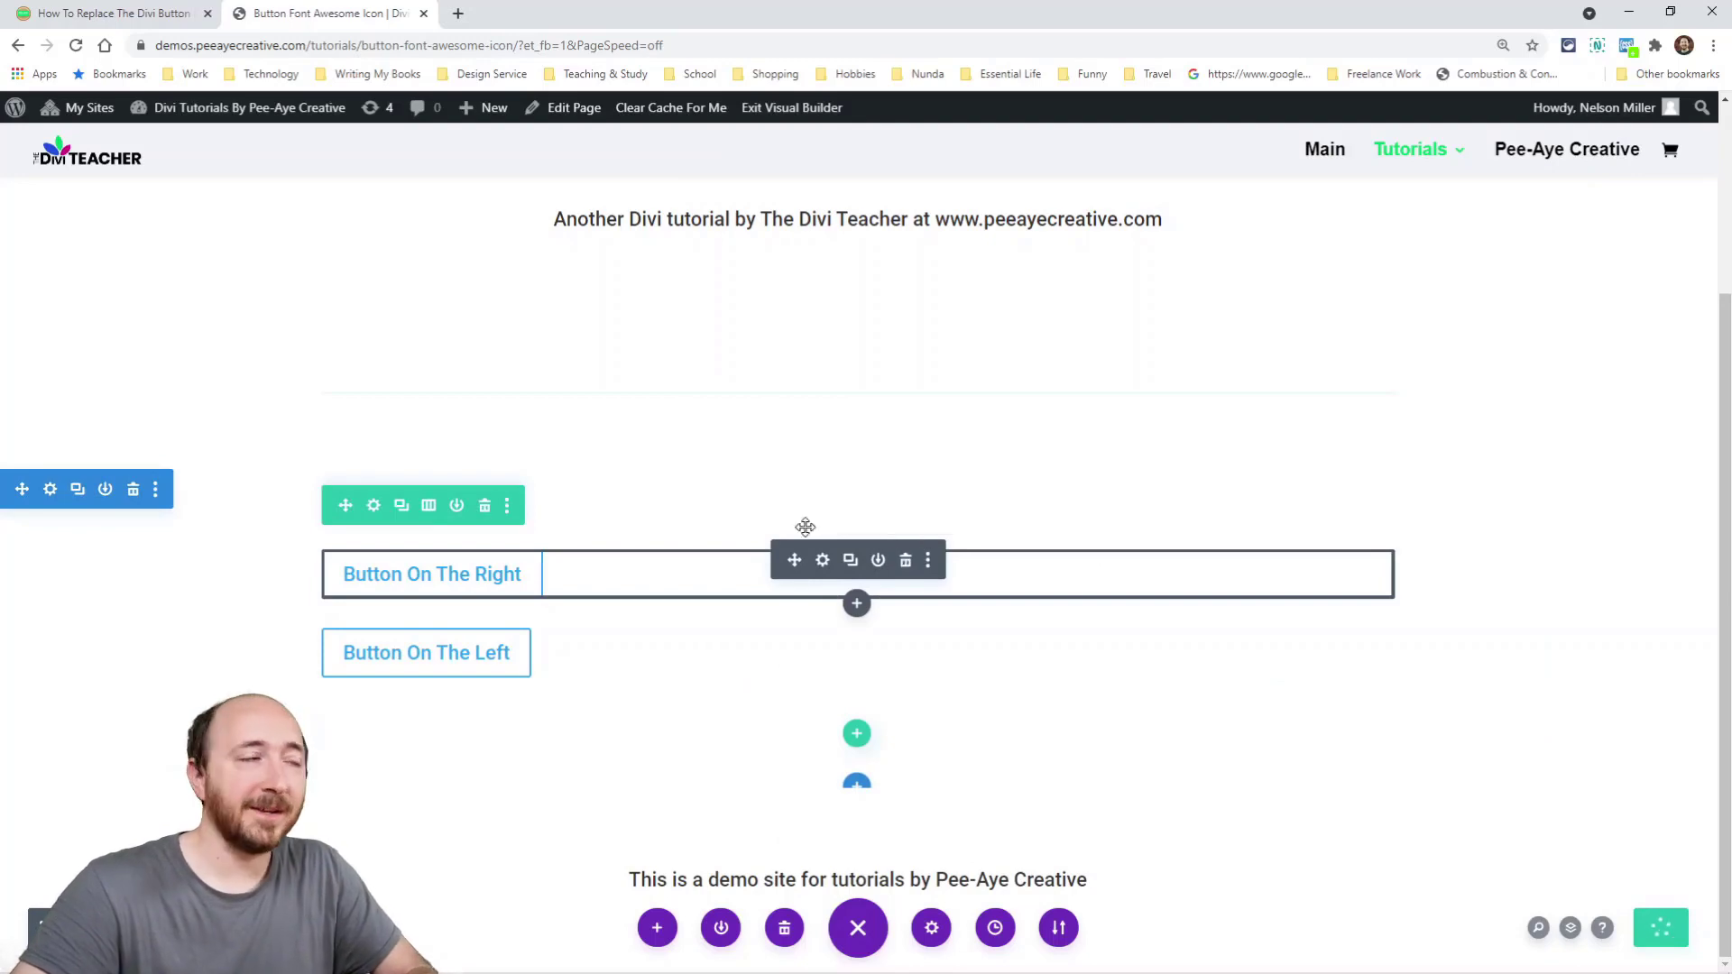
click(113, 13)
scroll(768, 544, down, 1)
scroll(768, 544, down, 4)
scroll(971, 631, down, 2)
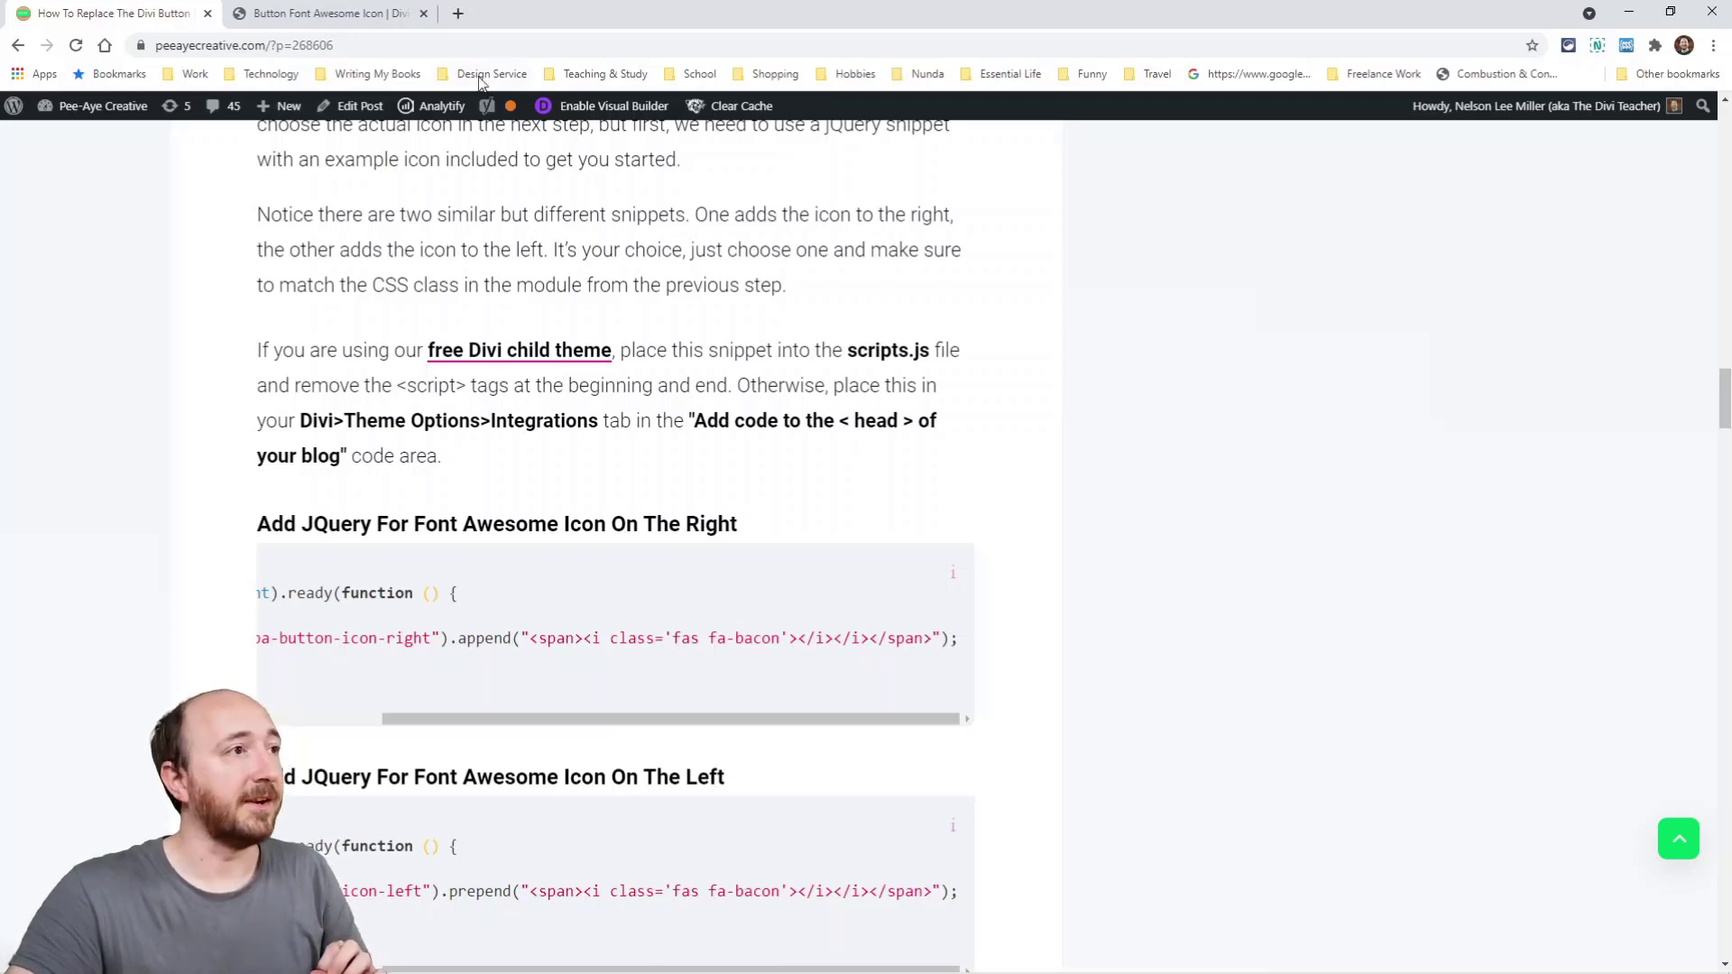
click(323, 13)
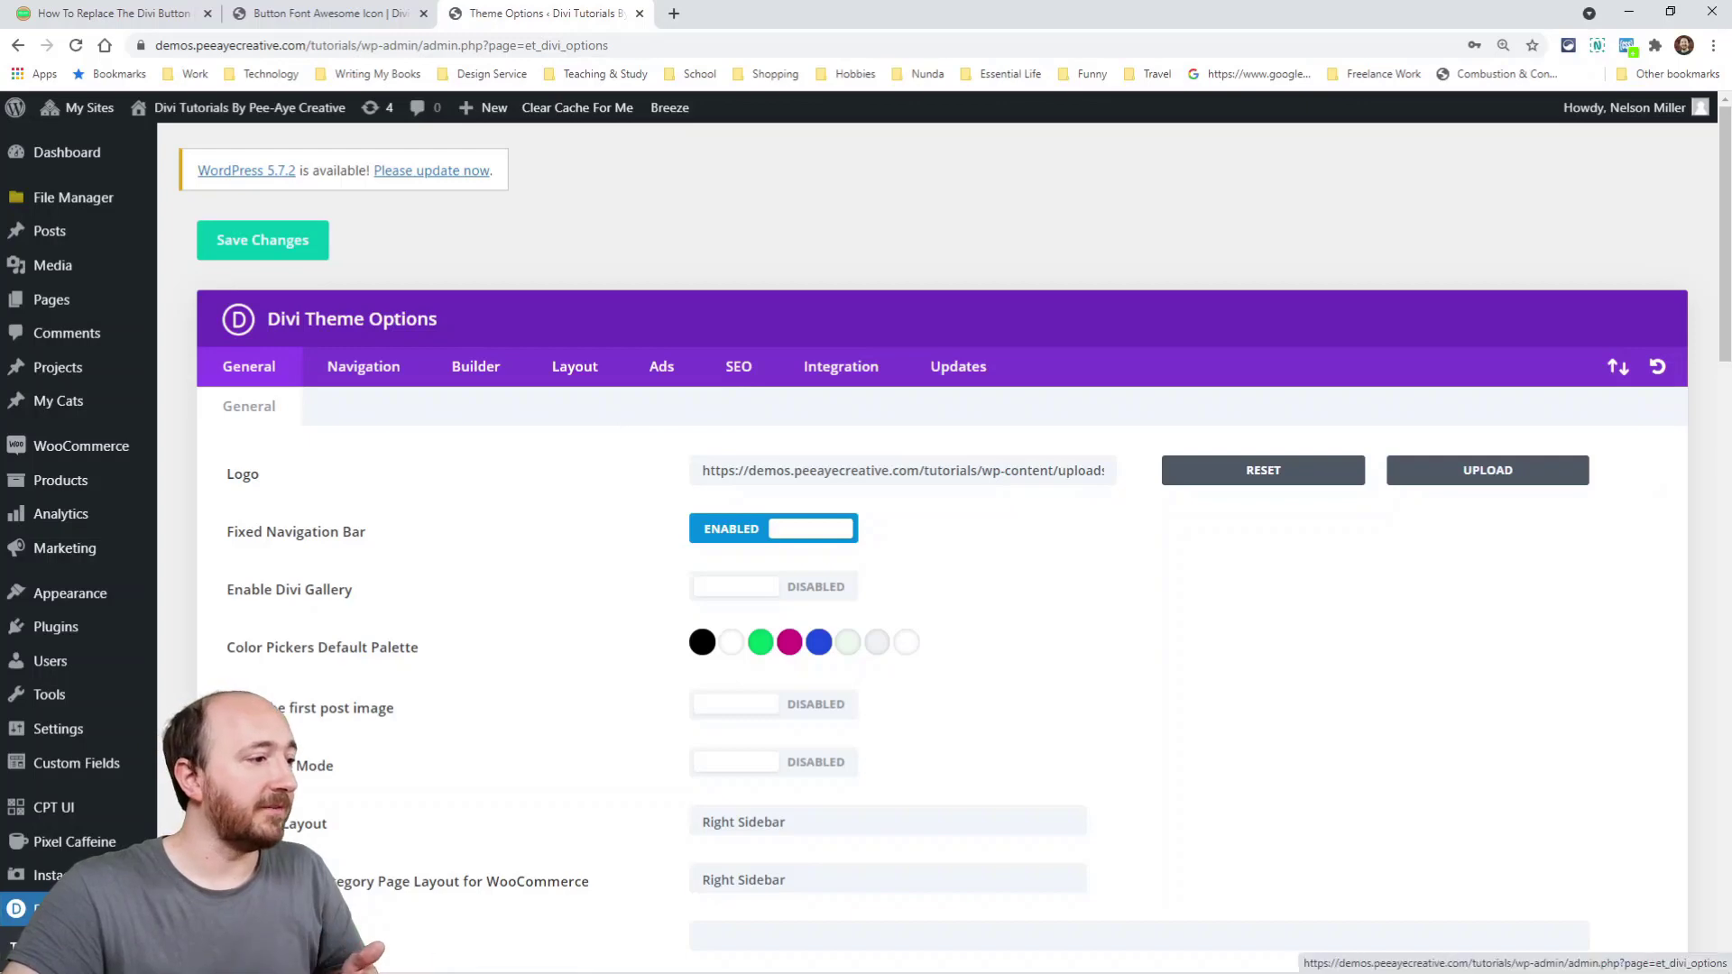
click(839, 370)
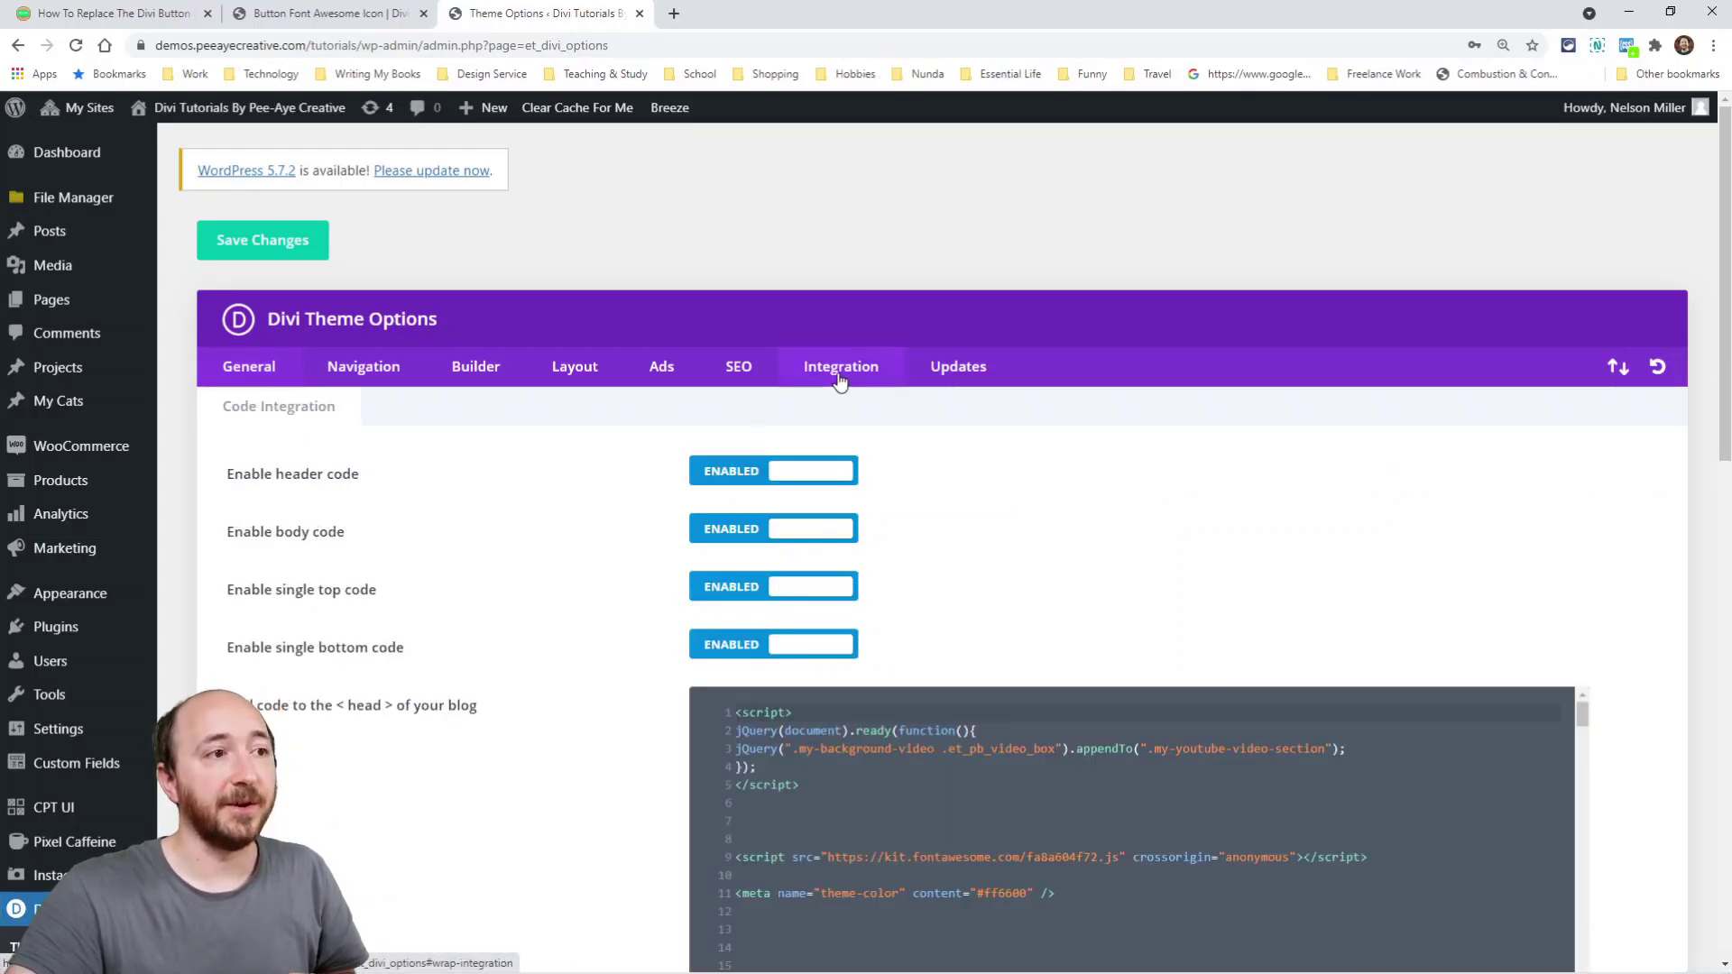
scroll(553, 492, down, 2)
scroll(1060, 712, down, 10)
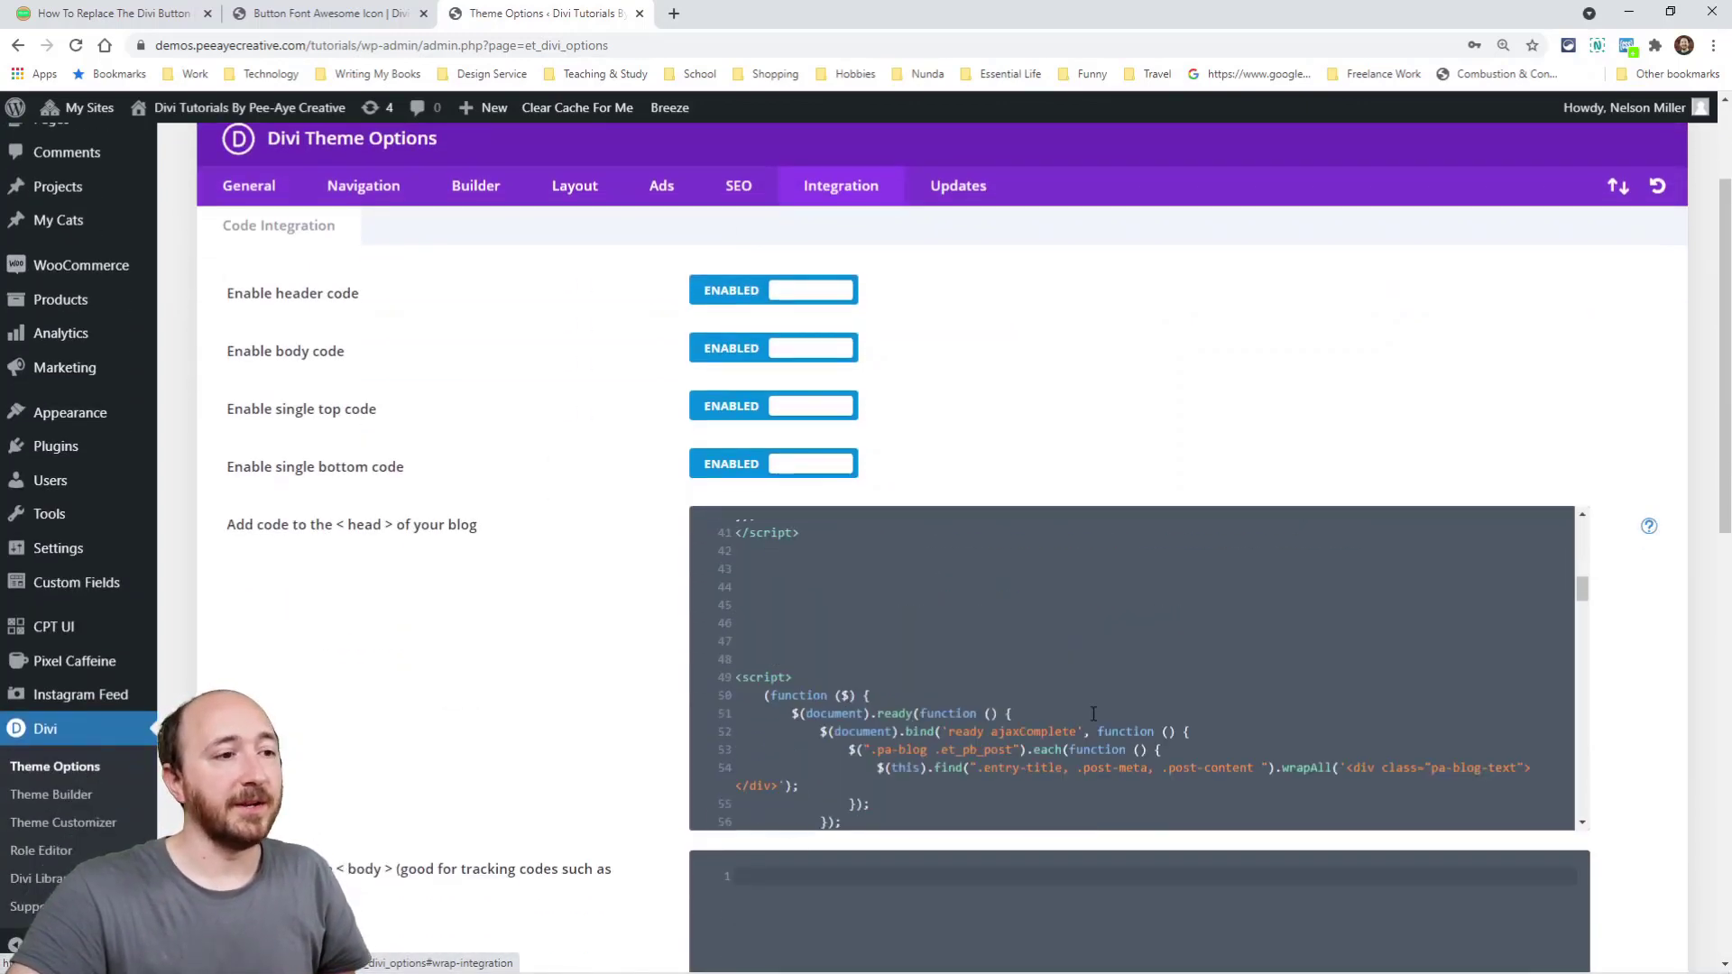
scroll(1060, 713, down, 20)
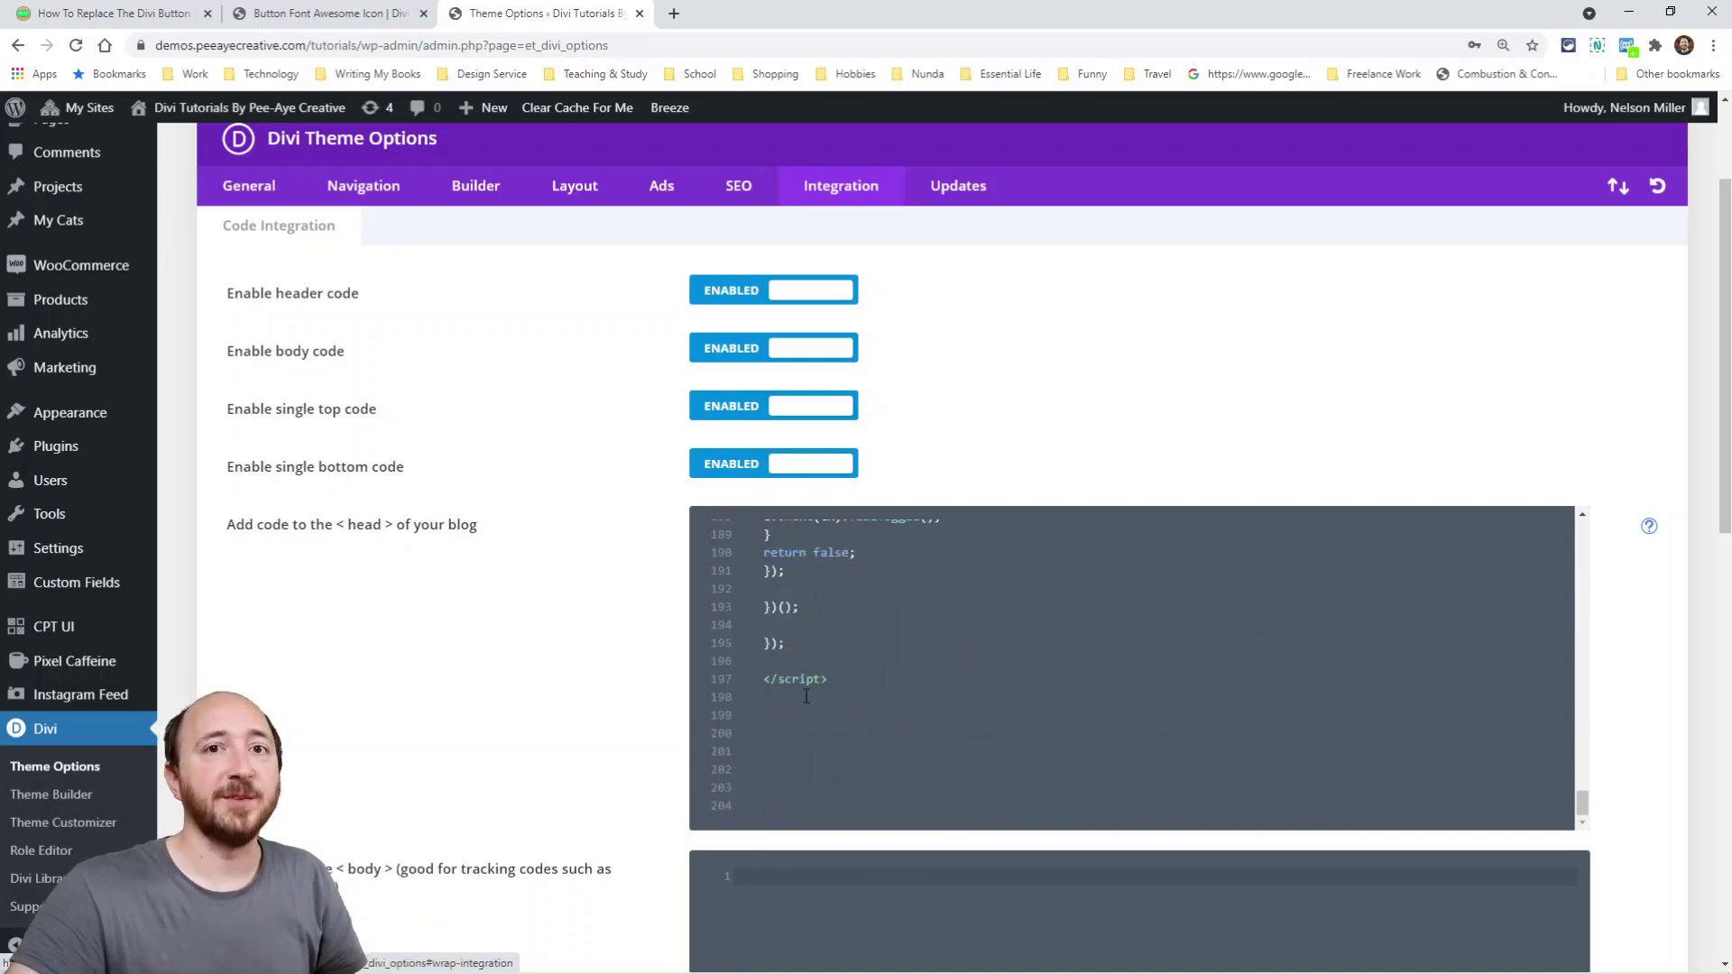
Back in the tutorial, select the right-icon jQuery snippet.
click(640, 13)
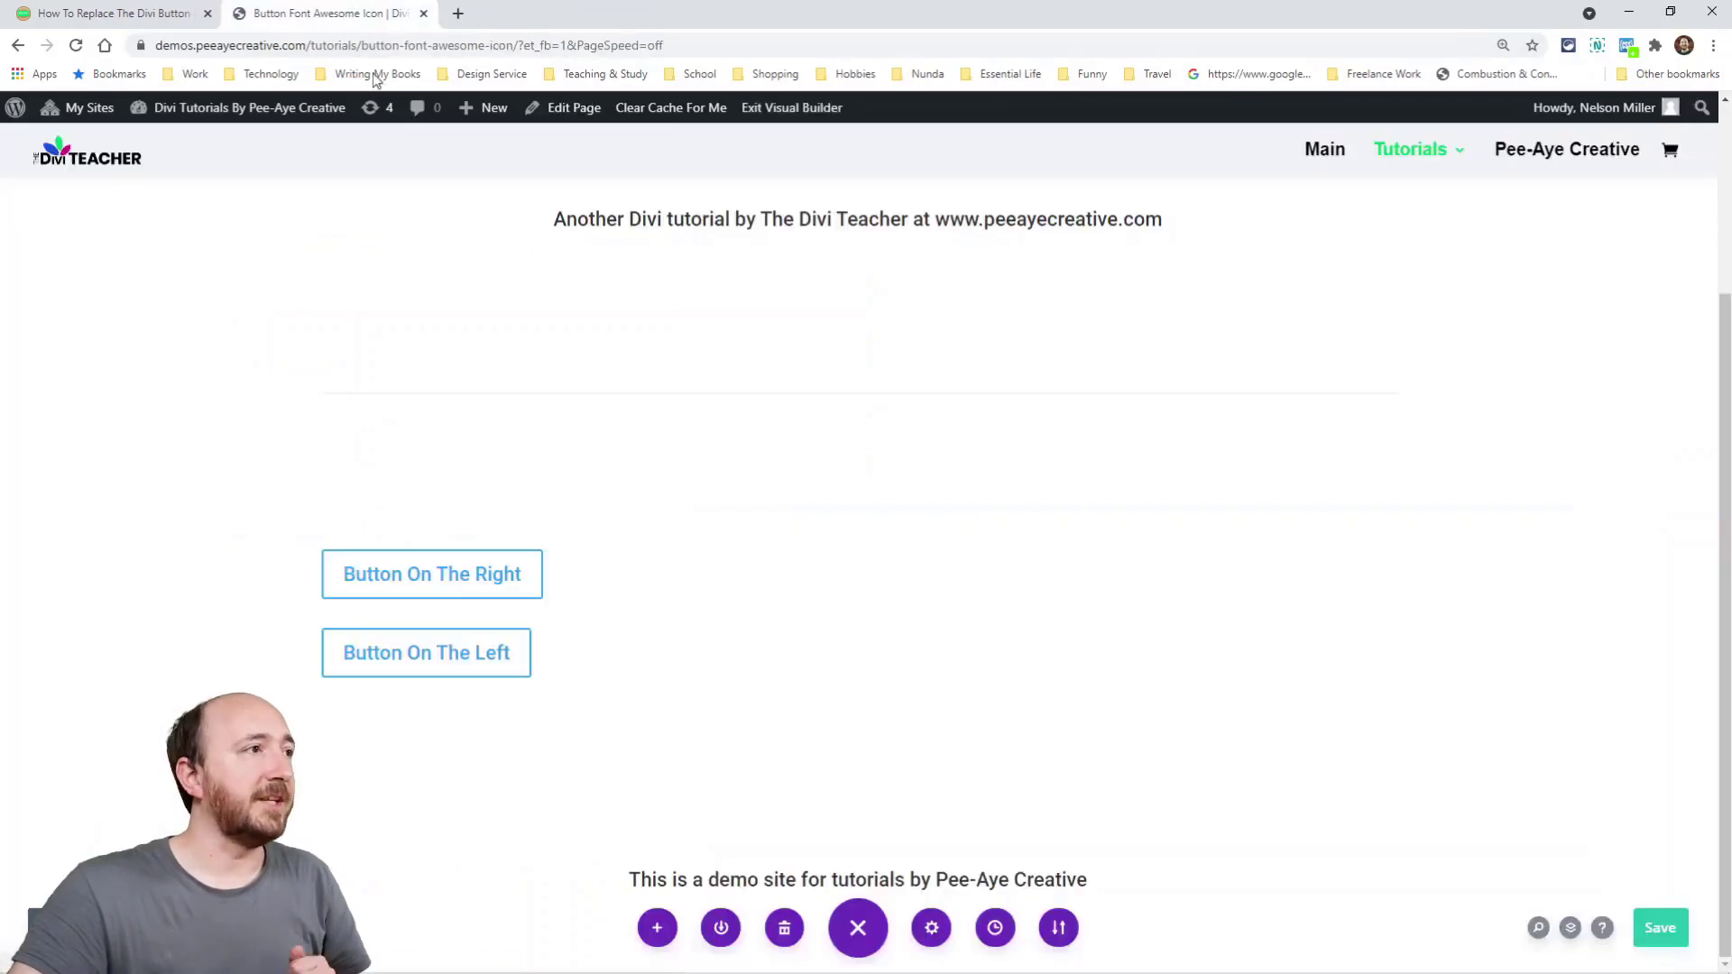
click(108, 12)
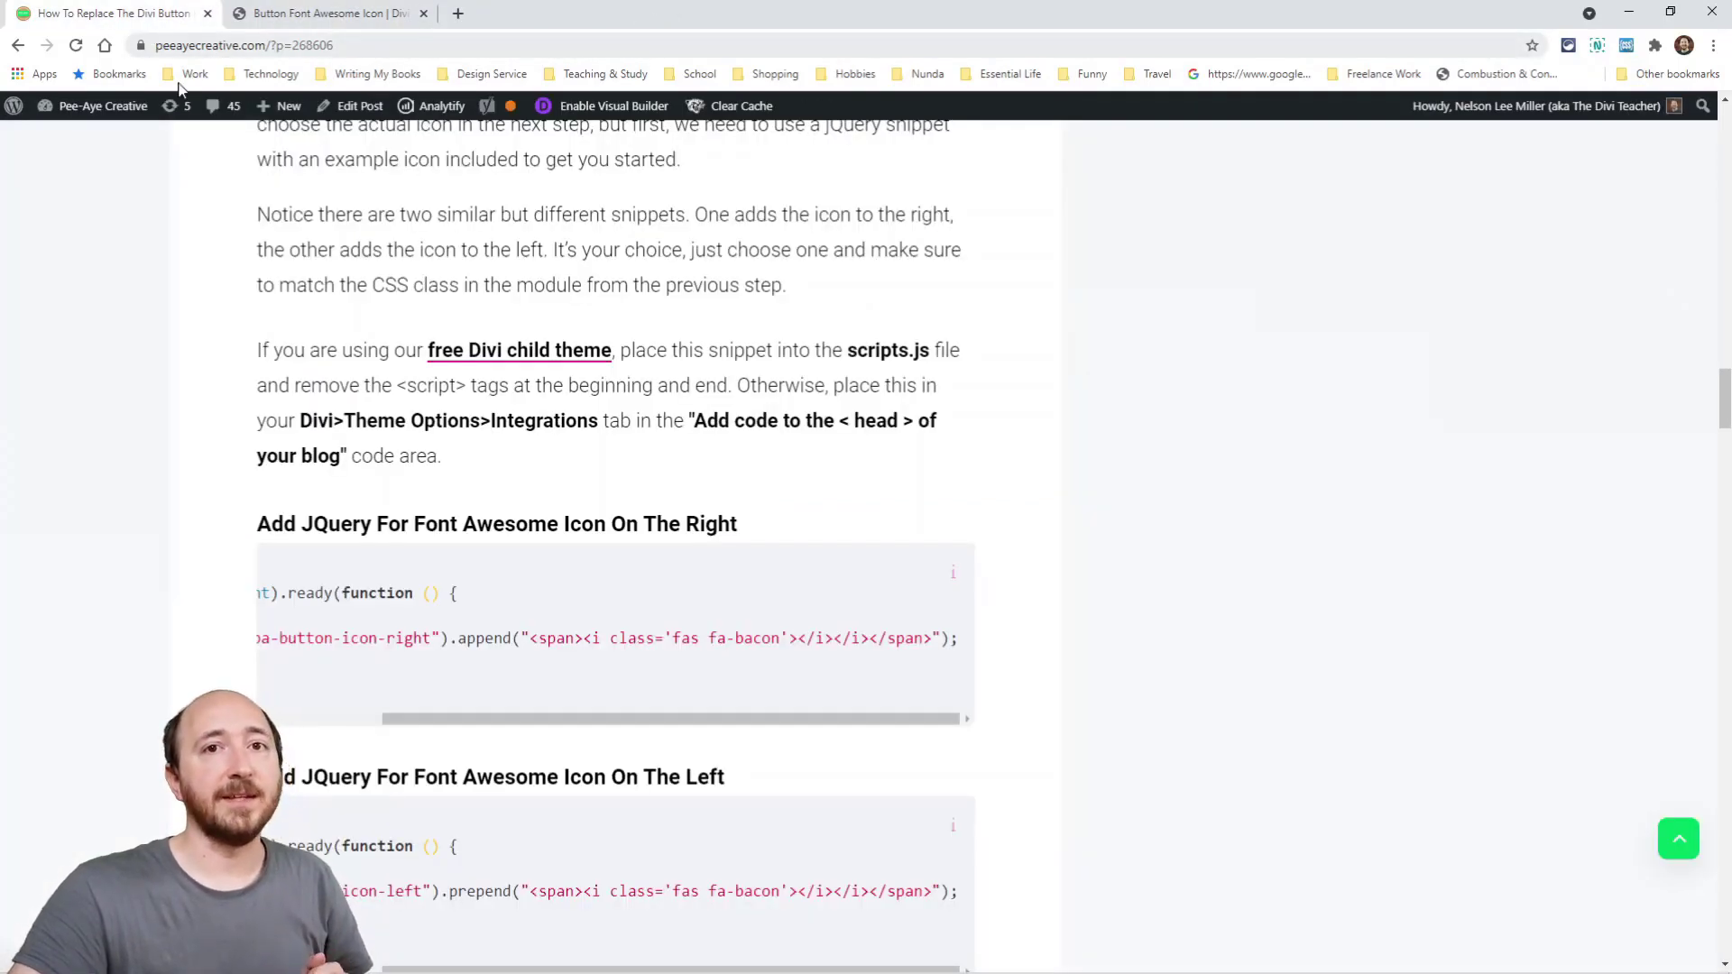
scroll(492, 555, down, 3)
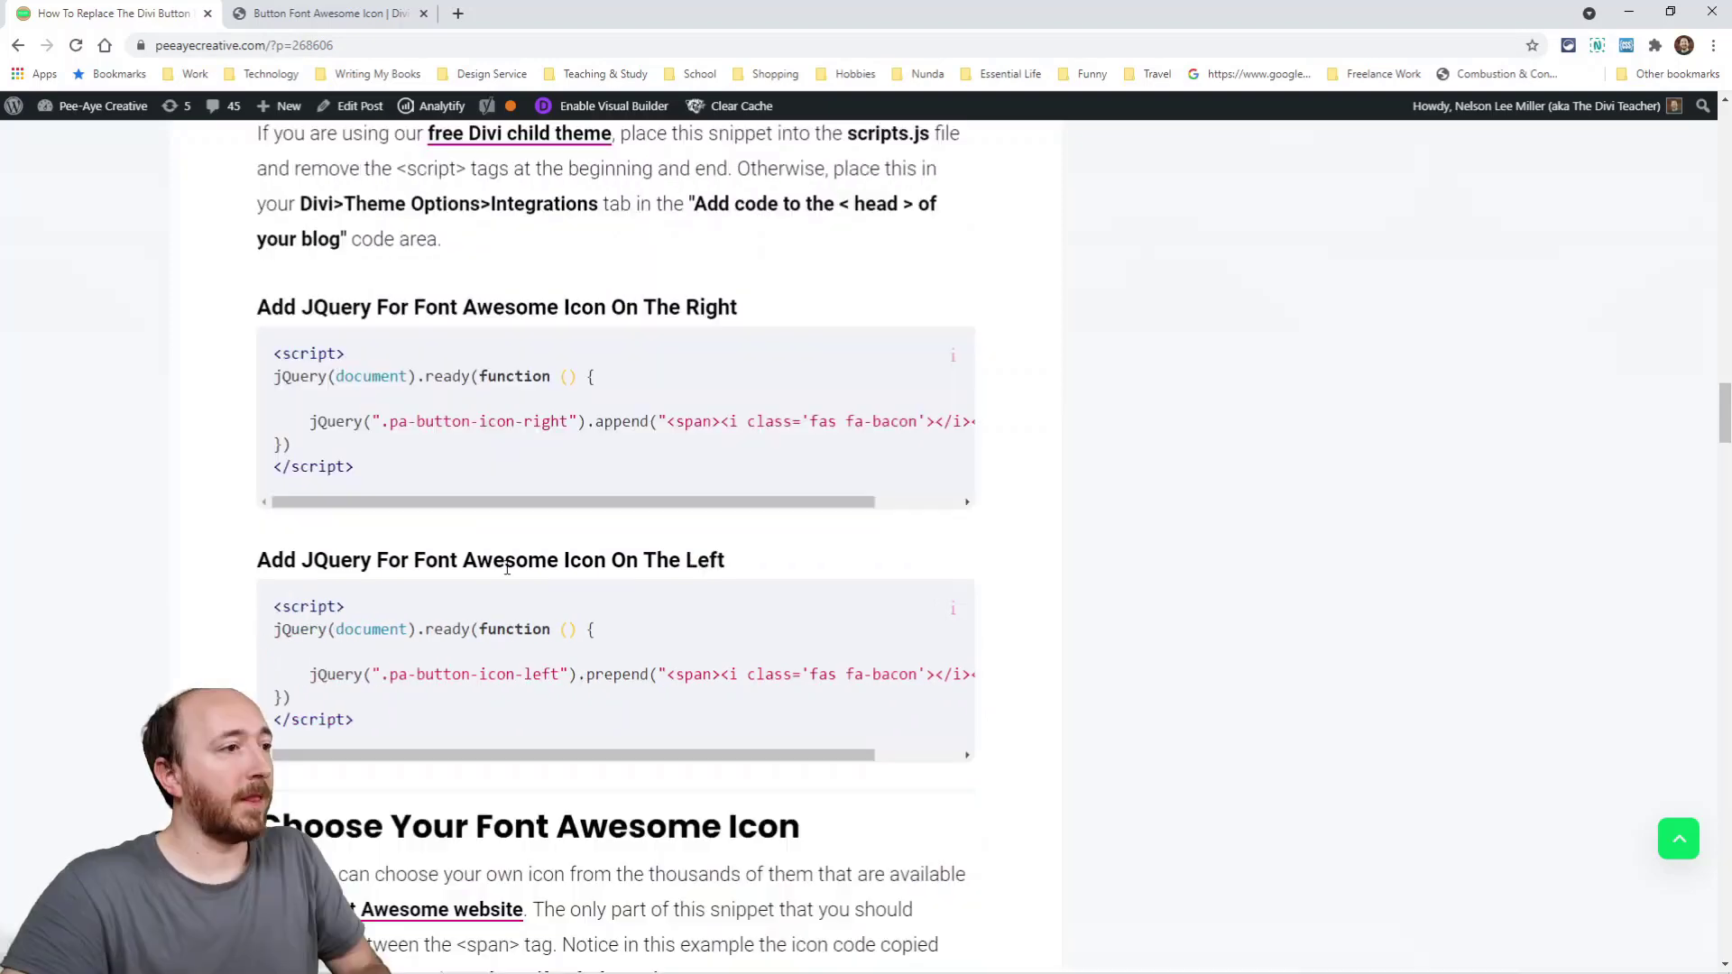
drag(376, 476, 270, 362)
key(ctrl+c)
Add a Code module below Button On The Left and paste the jQuery snippet into it.
click(288, 14)
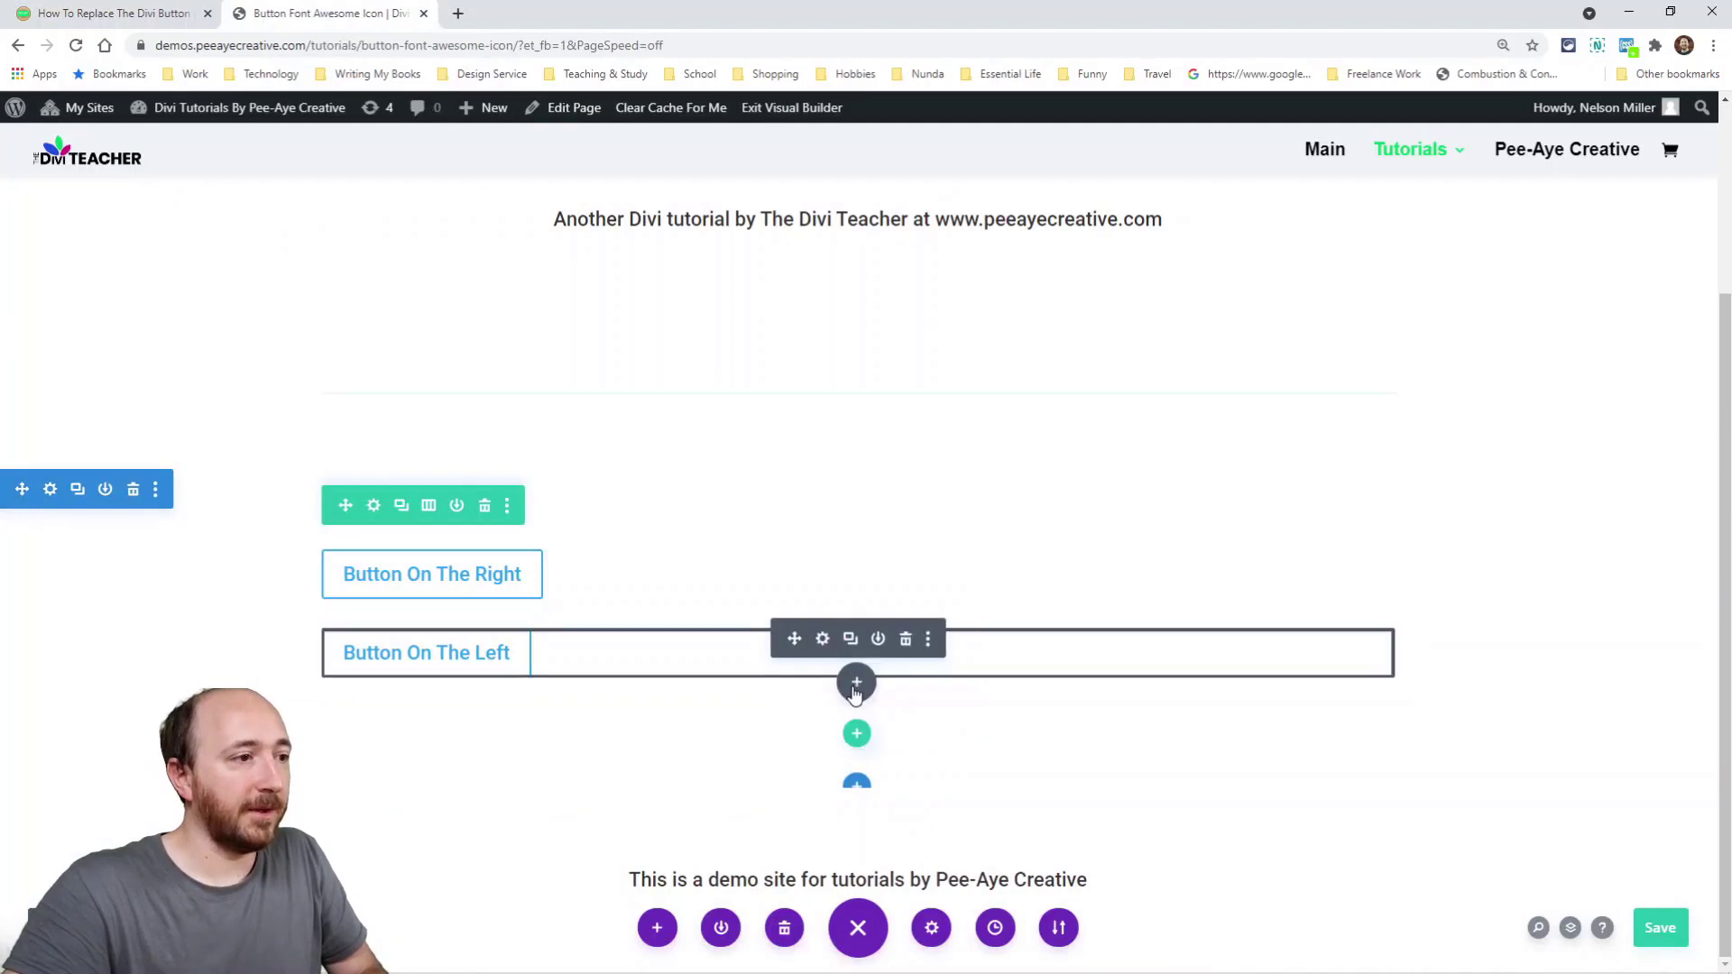
click(855, 684)
text(od)
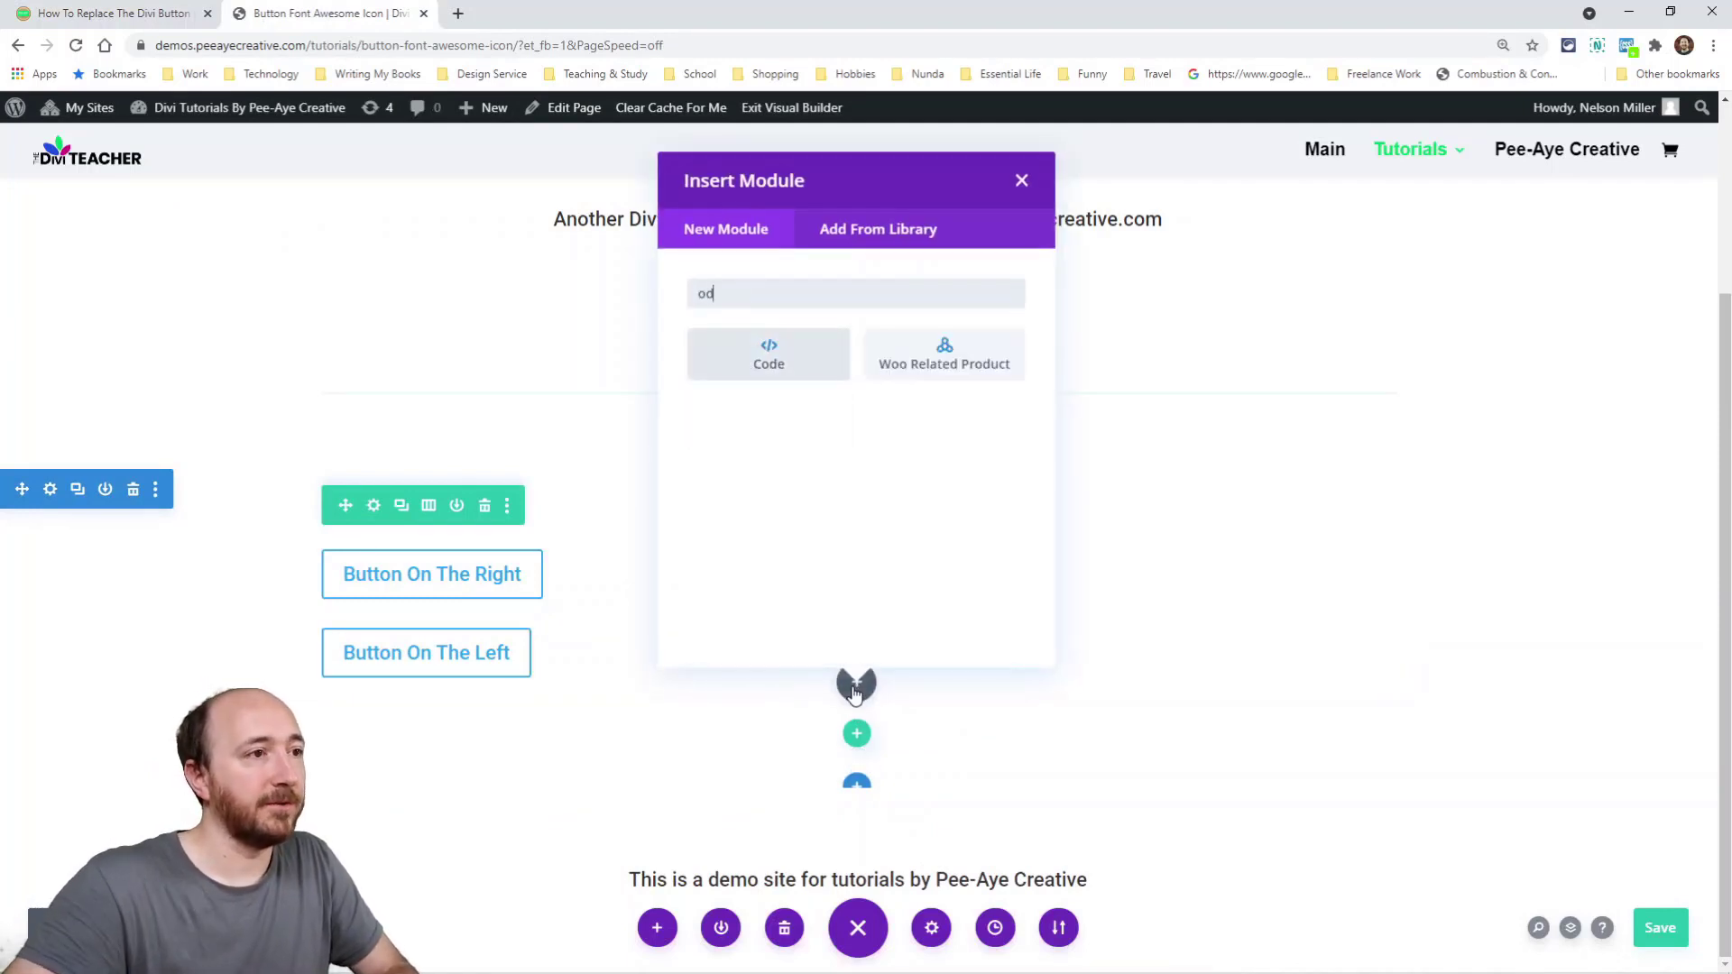
key(BackSpace)
key(BackSpace)
text(code)
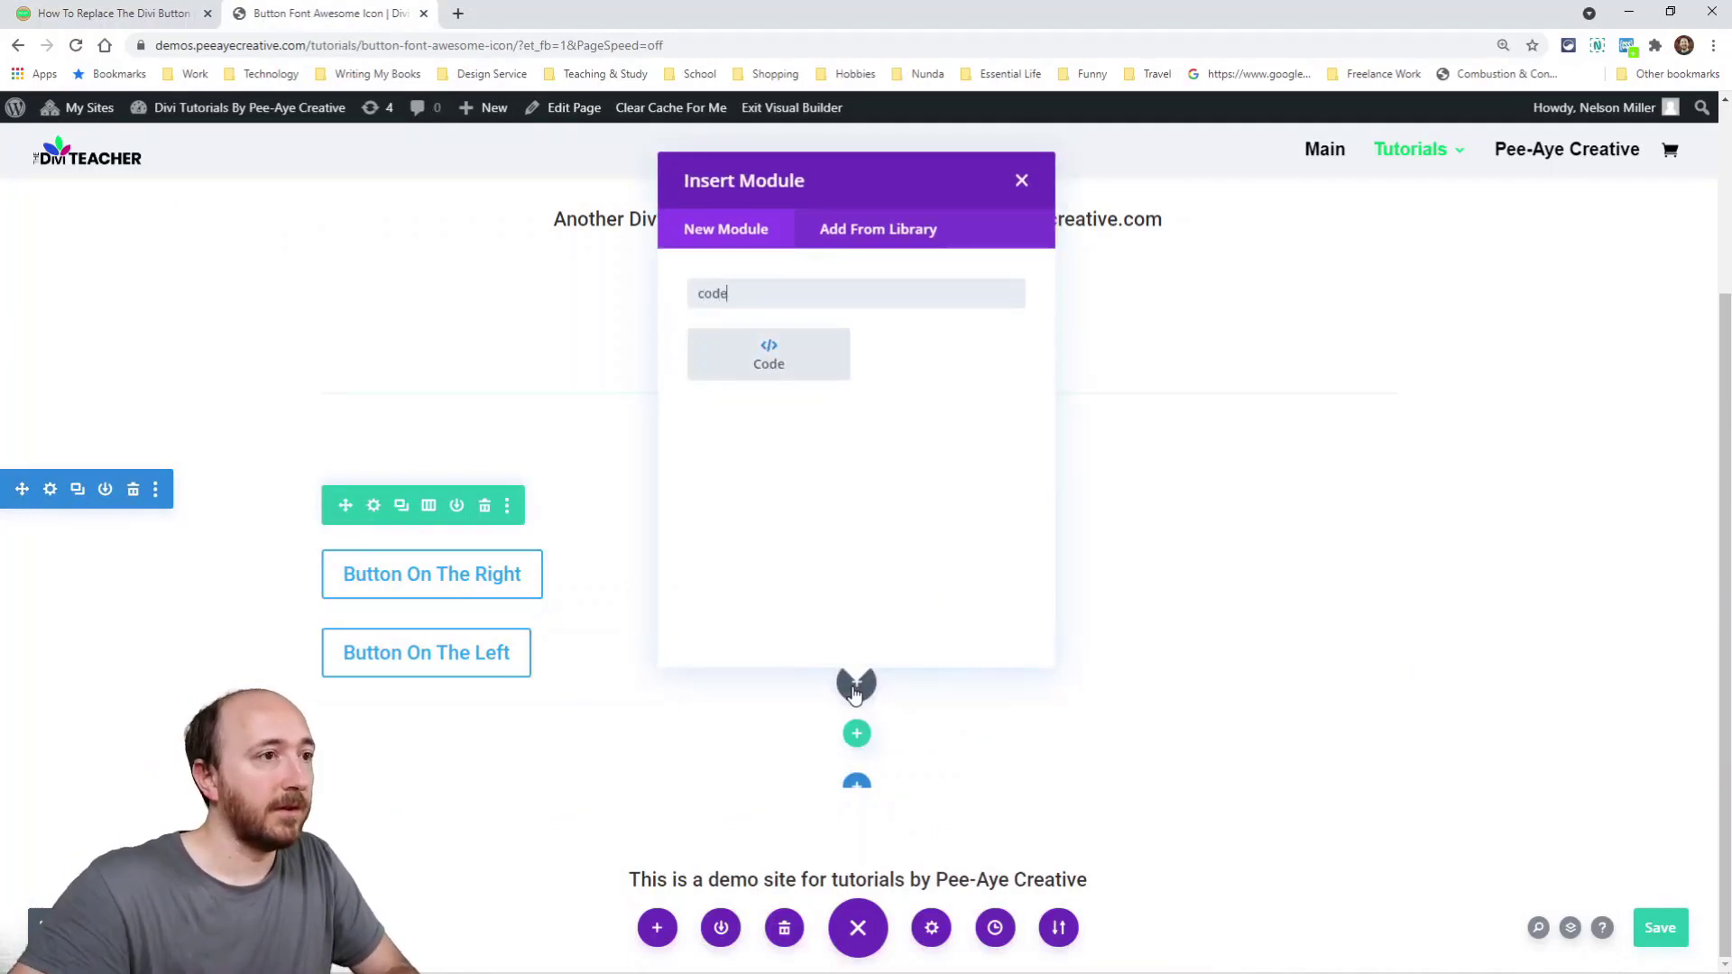
click(732, 365)
click(861, 490)
key(ctrl+v)
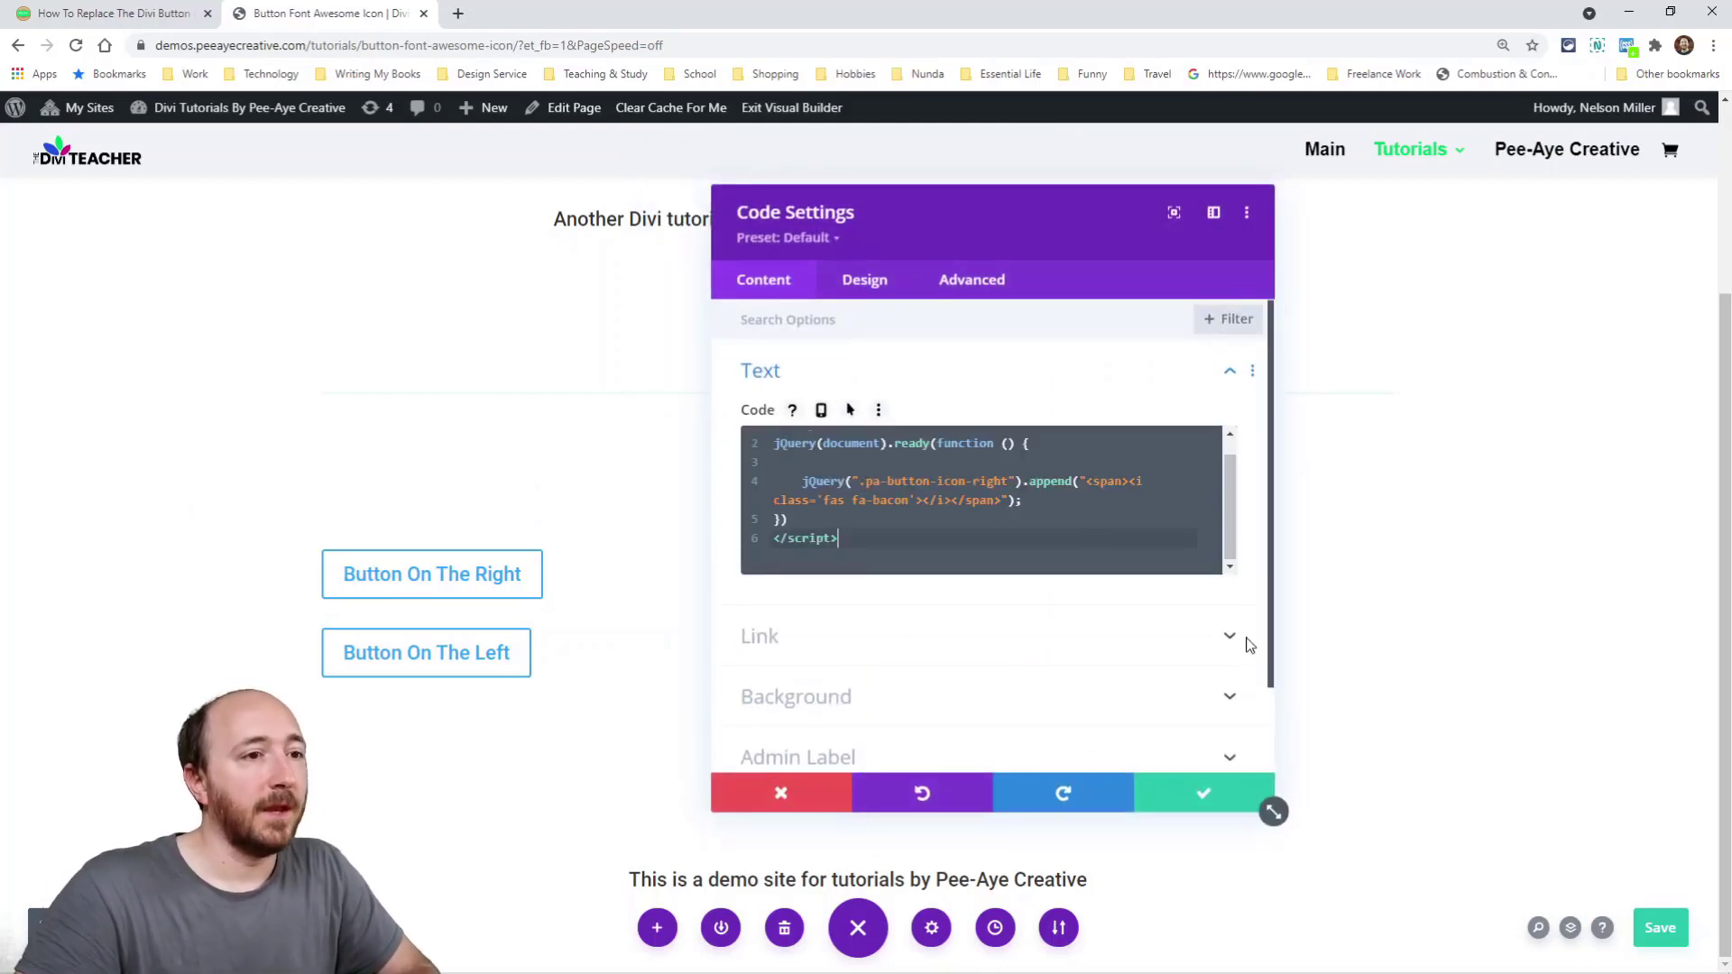
Widen the code panel and highlight the class selector and the Font Awesome icon tag.
drag(1273, 812, 1600, 740)
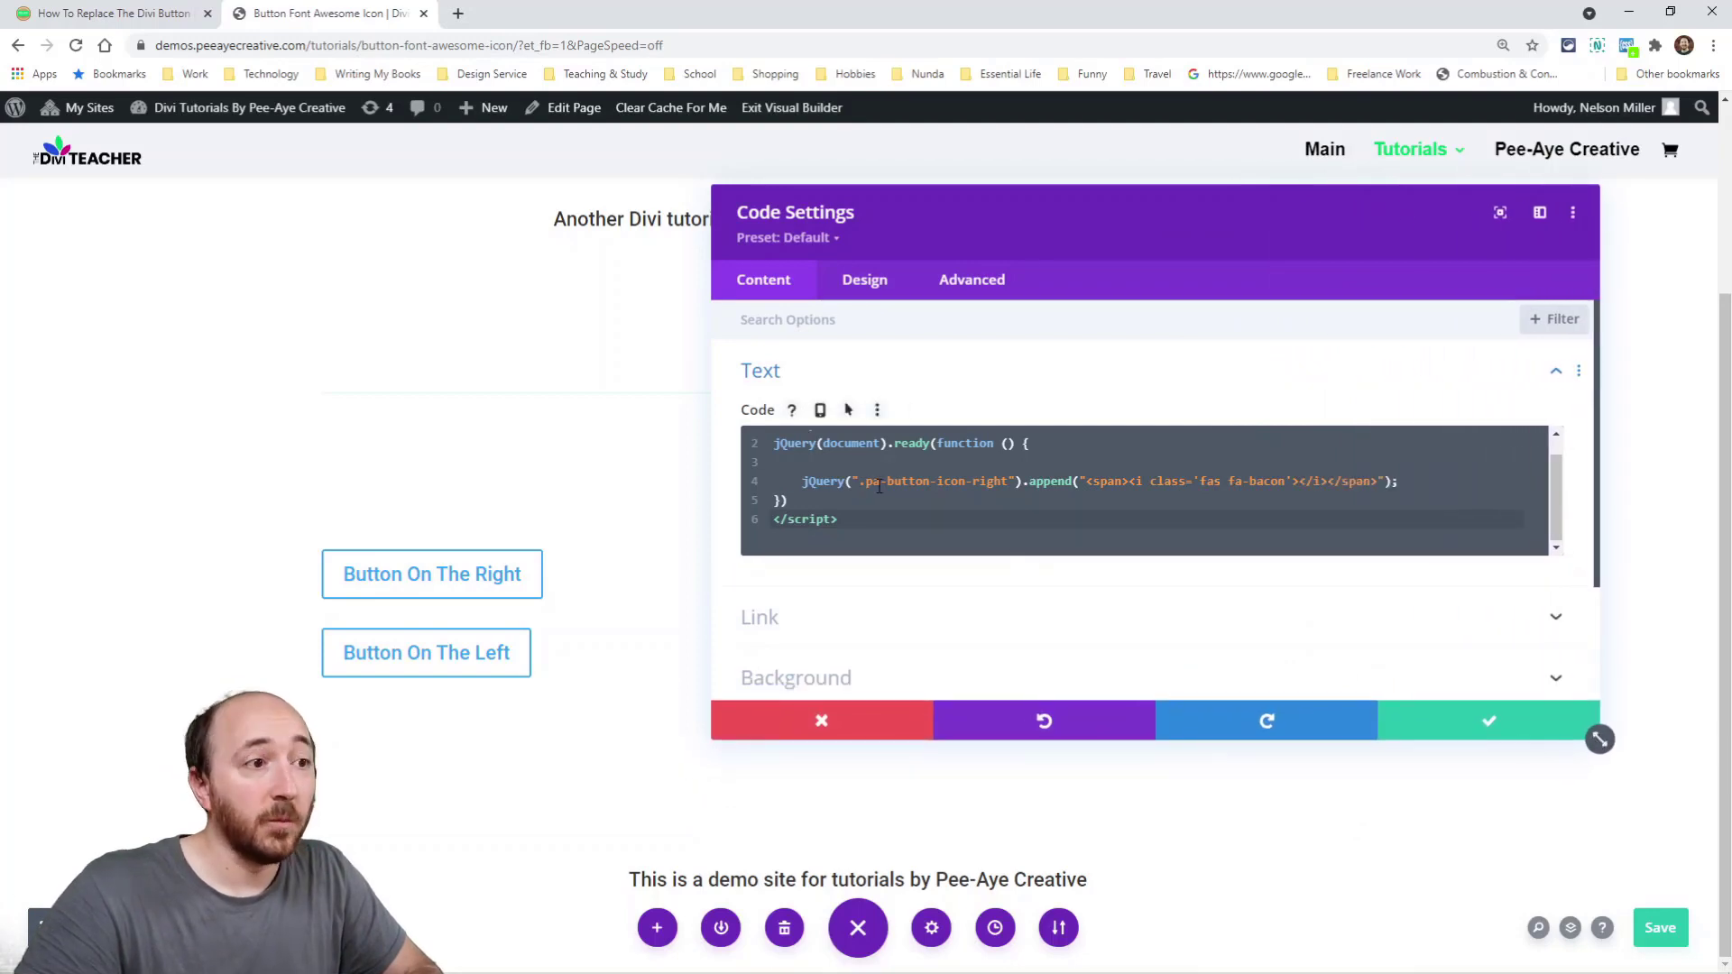
drag(859, 481, 1009, 484)
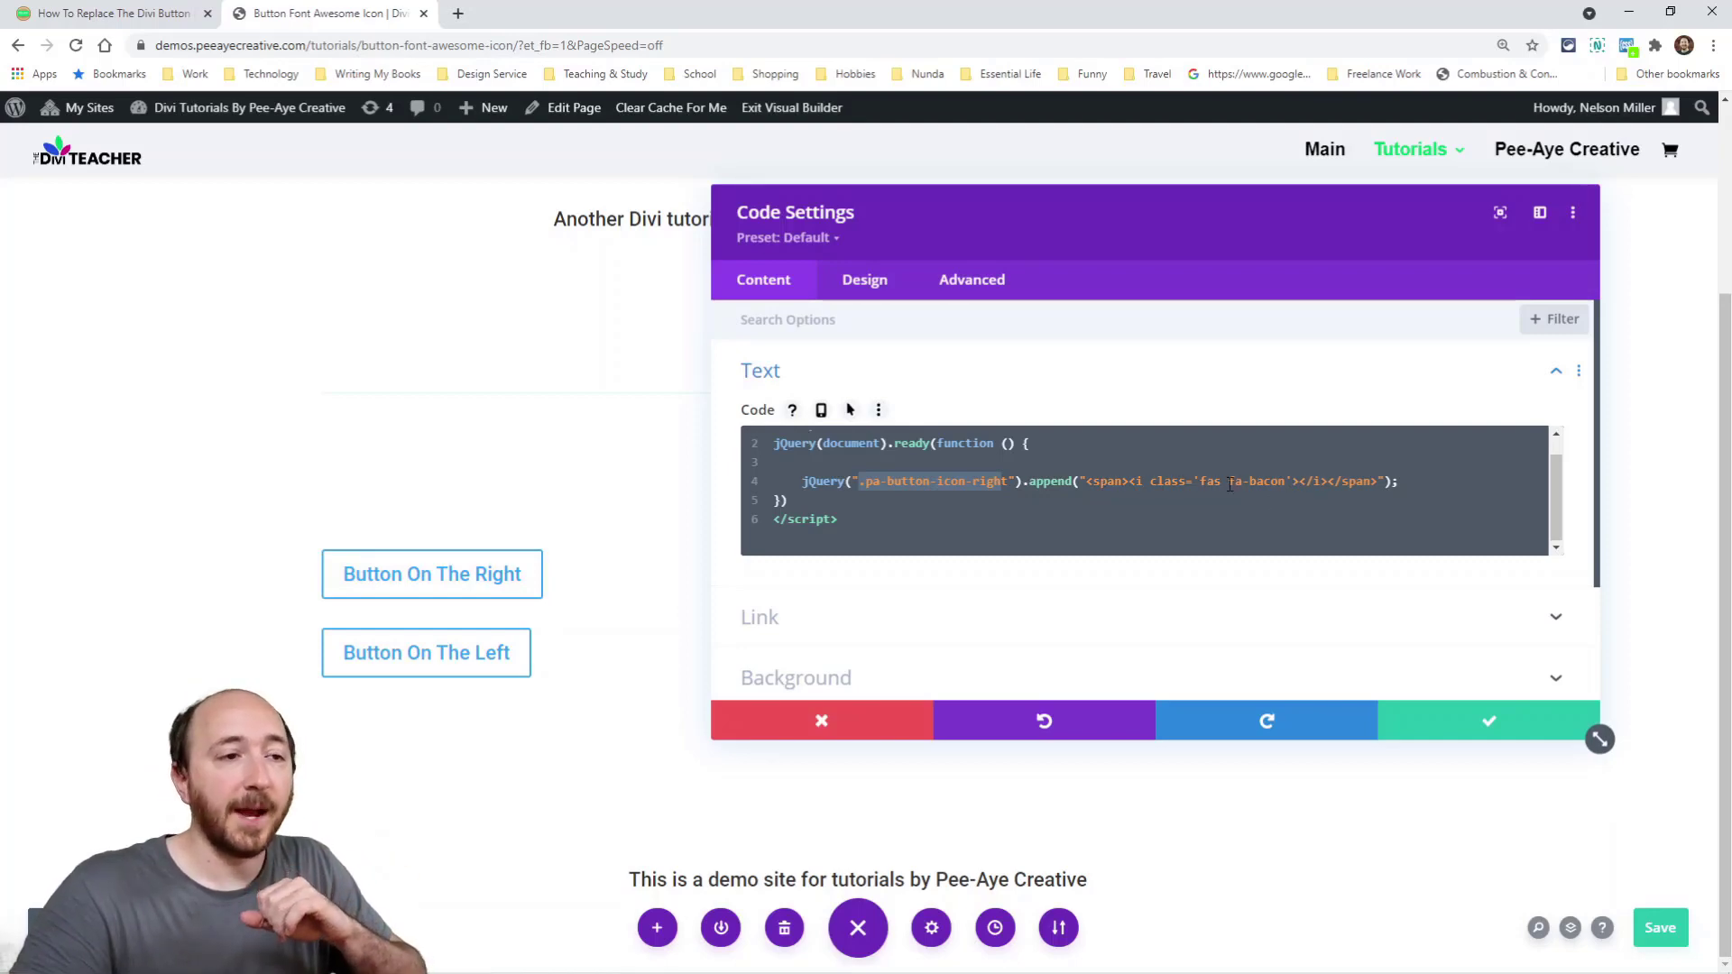
drag(1131, 482, 1298, 486)
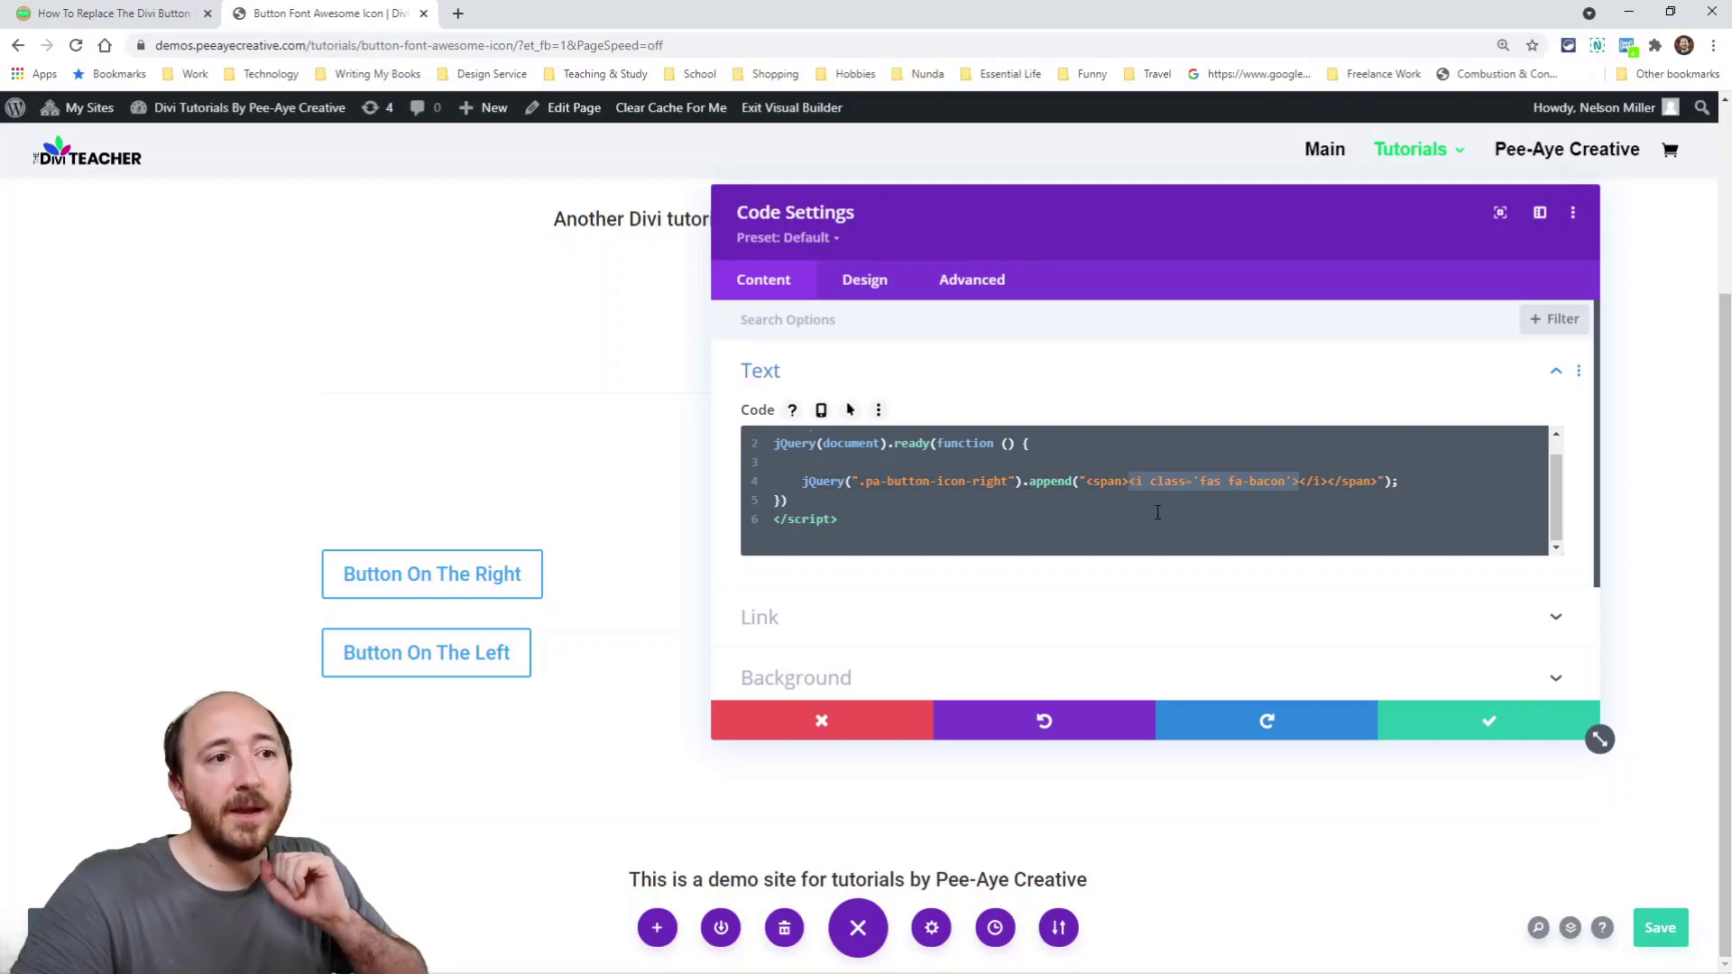
click(1137, 483)
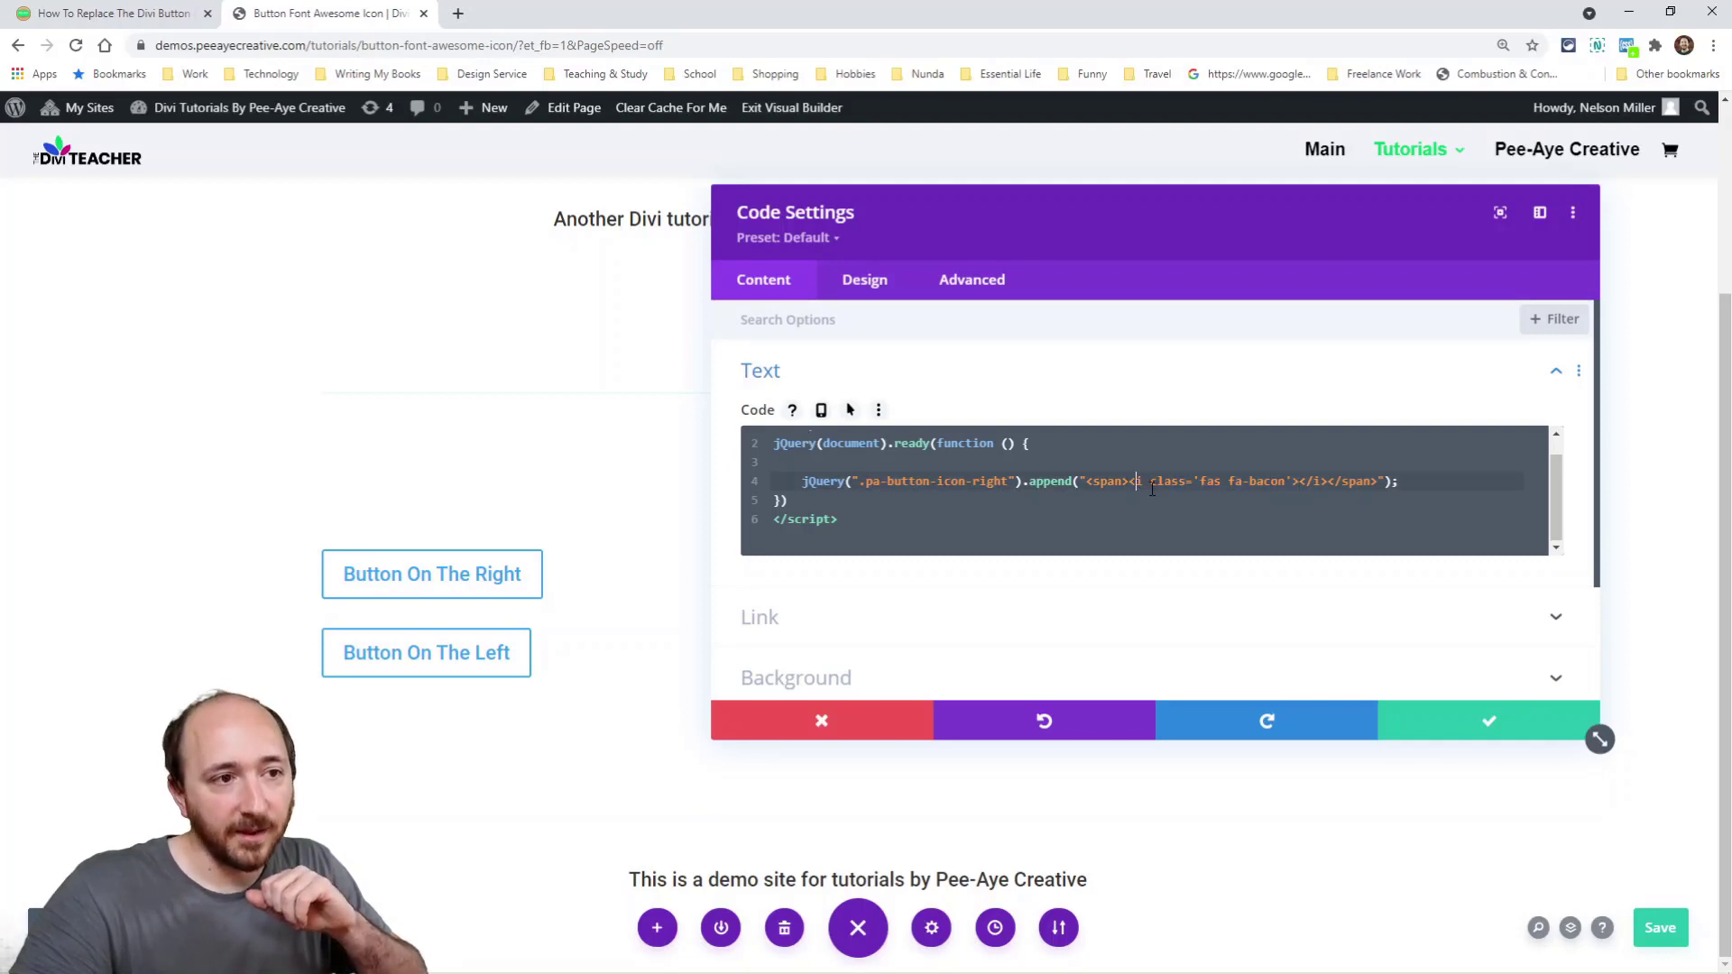
drag(1152, 482, 1206, 506)
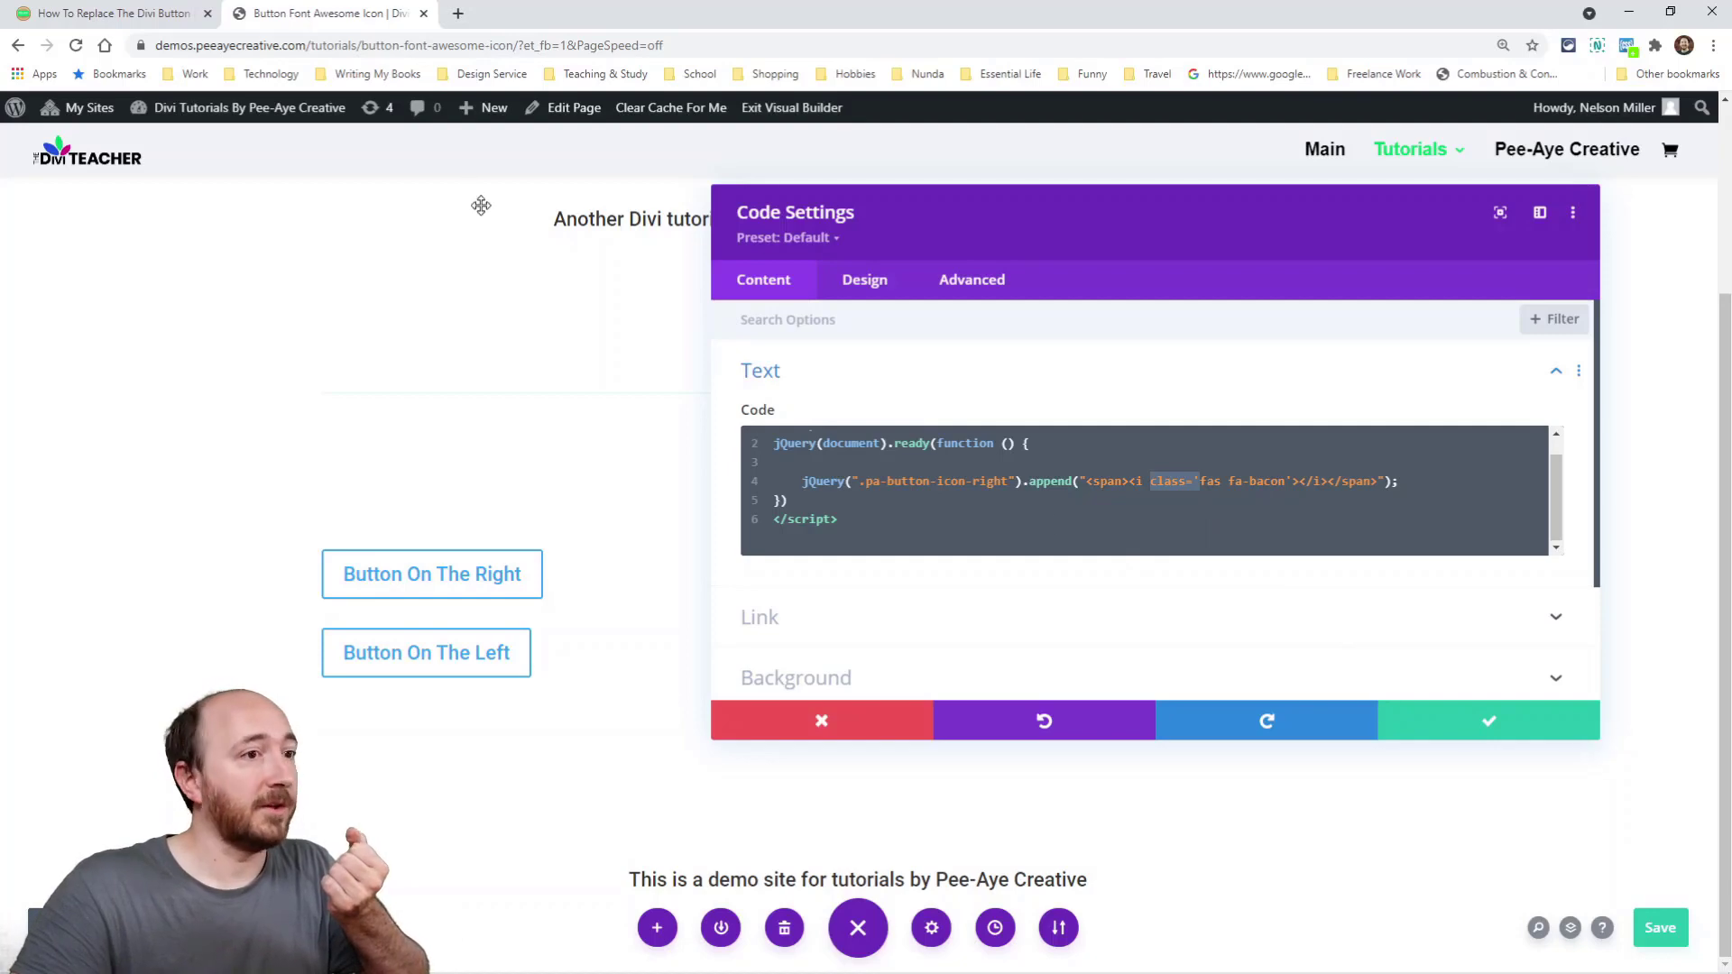
Paste the left-icon snippet after the script and delete the extra </script><script> tags.
key(ctrl+shift+Tab)
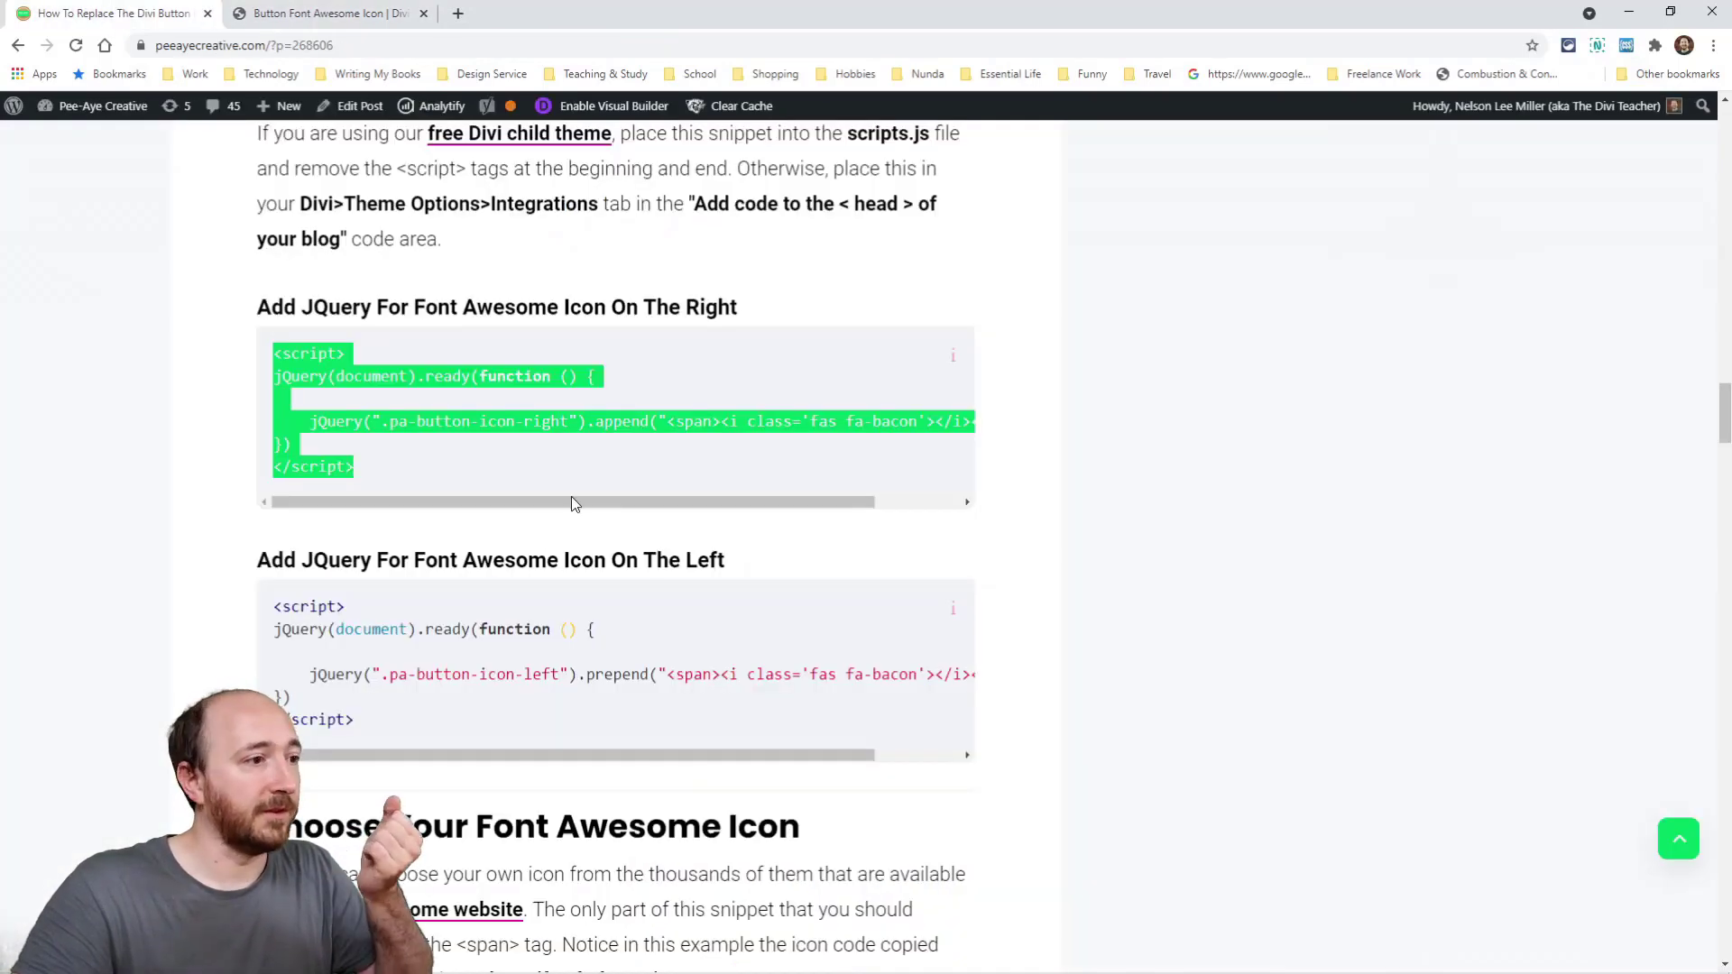
drag(377, 731, 259, 614)
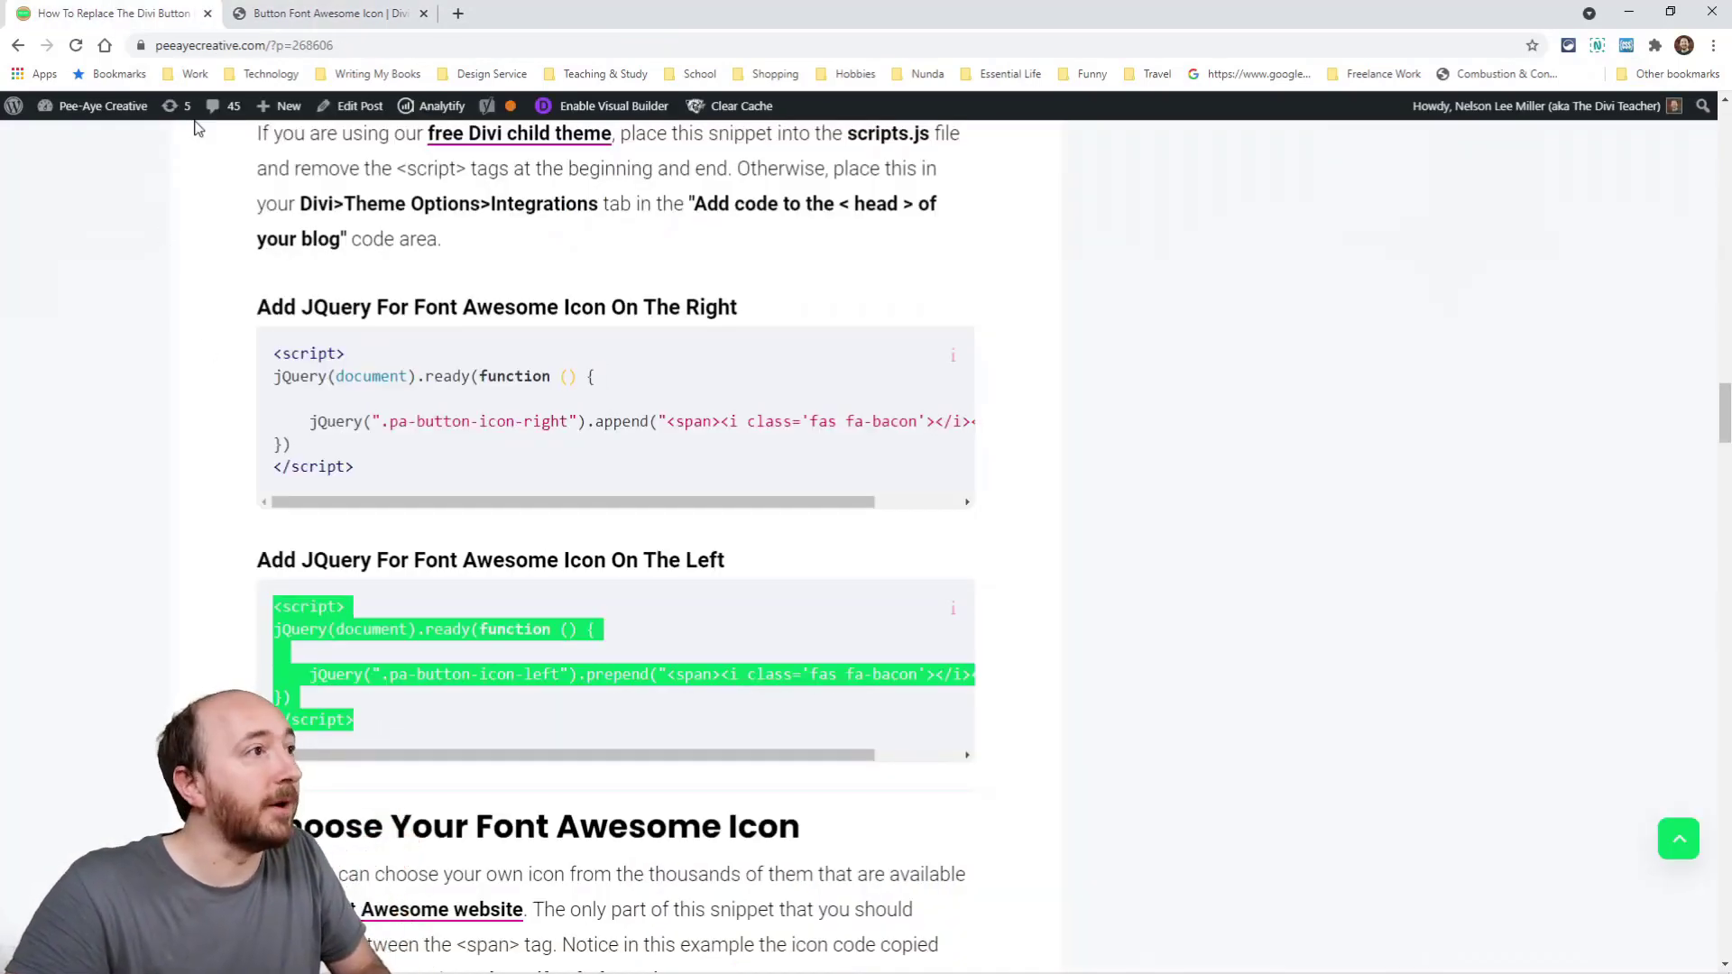
click(308, 22)
click(873, 551)
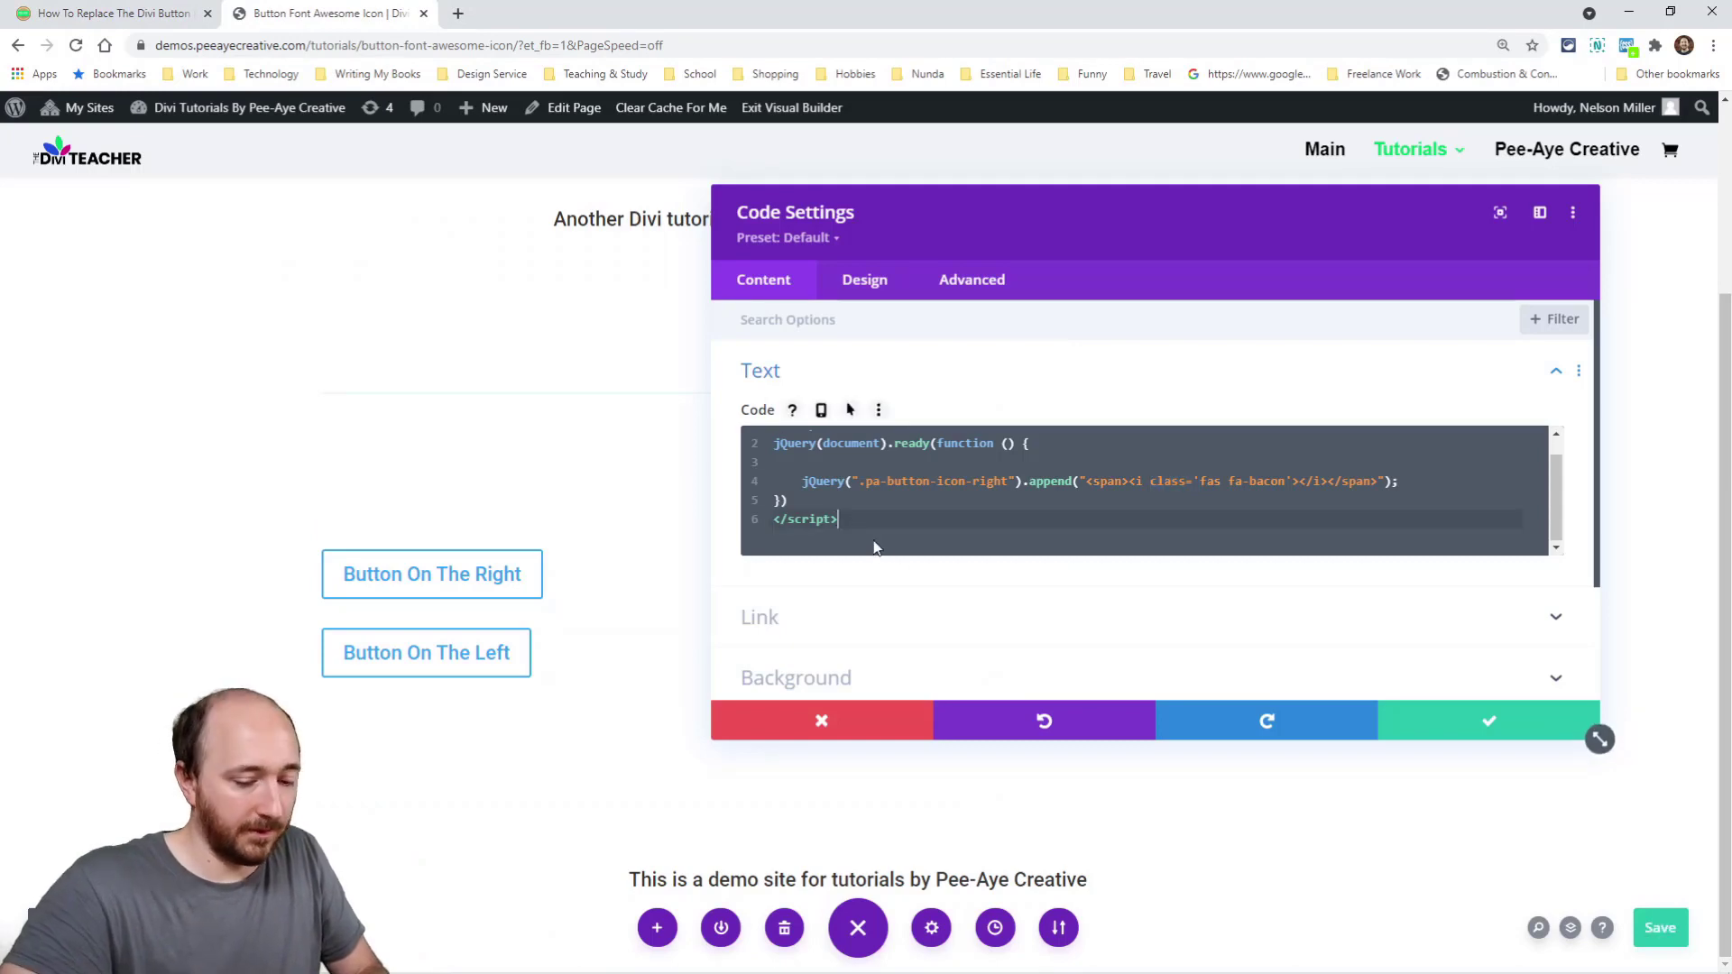
text(<script> jQuery(document).ready(function () {      jQuery(".pa-button-icon-left").prepend("<span><i class='fas fa-bacon'></i></span>"); }) </script>)
drag(864, 574, 758, 540)
key(BackSpace)
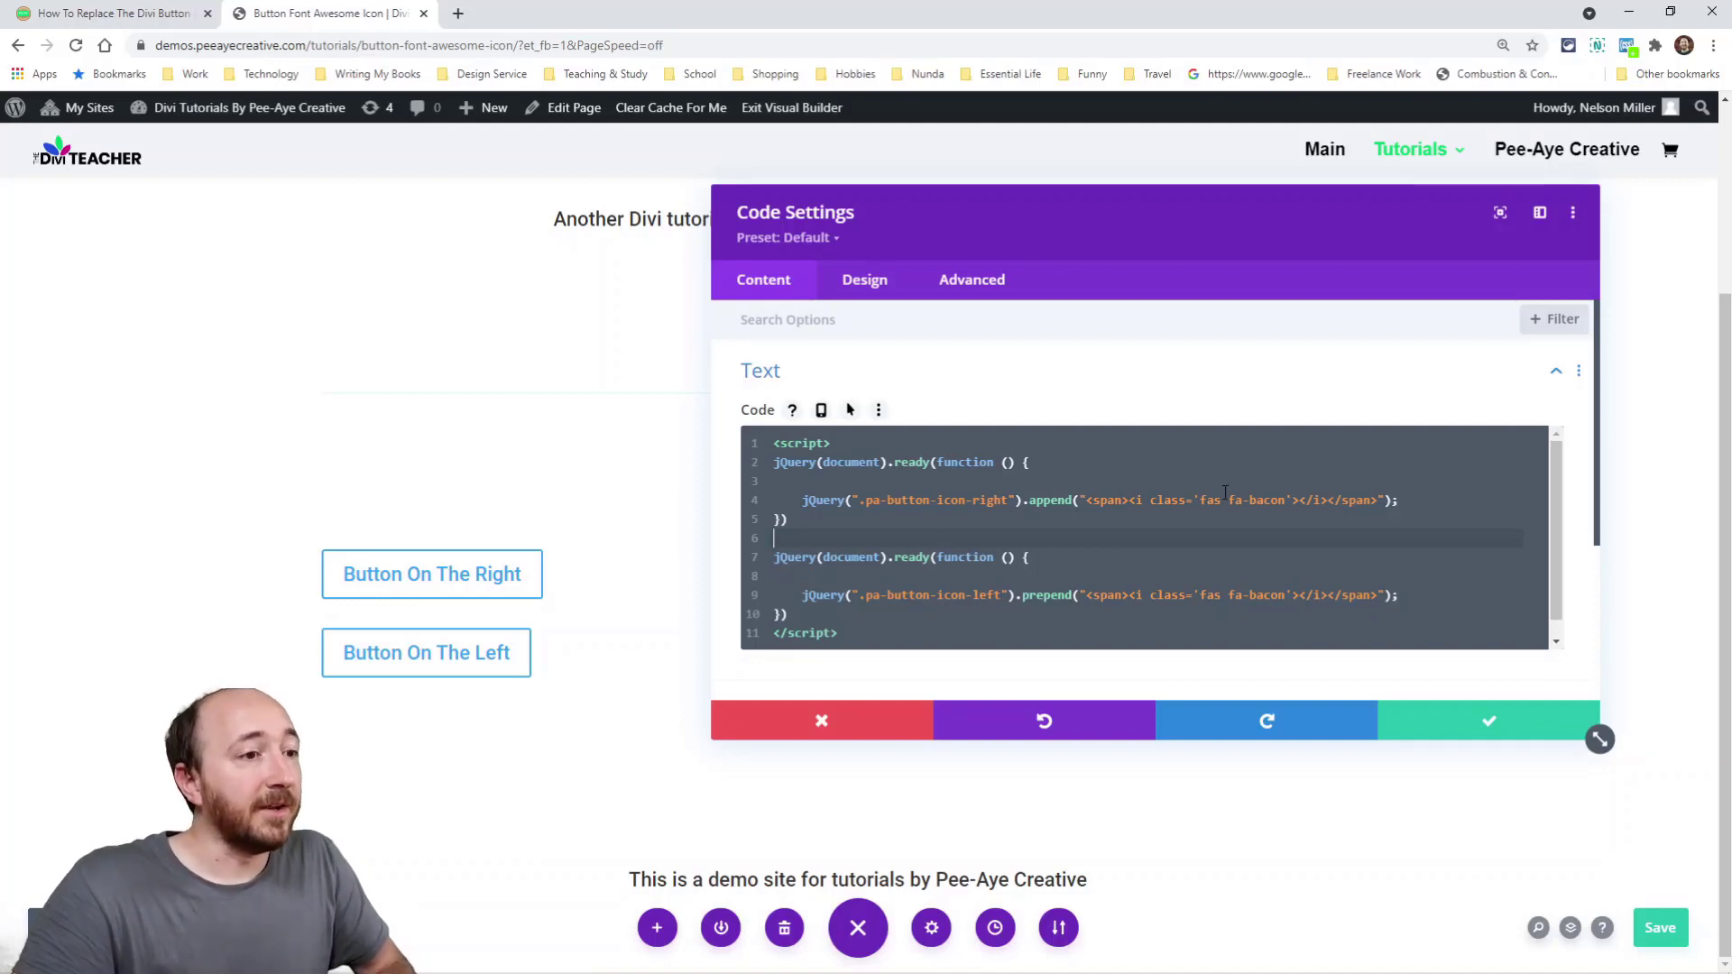
Highlight the left-button class and compare prepend on the left line with append on the right.
drag(999, 594, 853, 598)
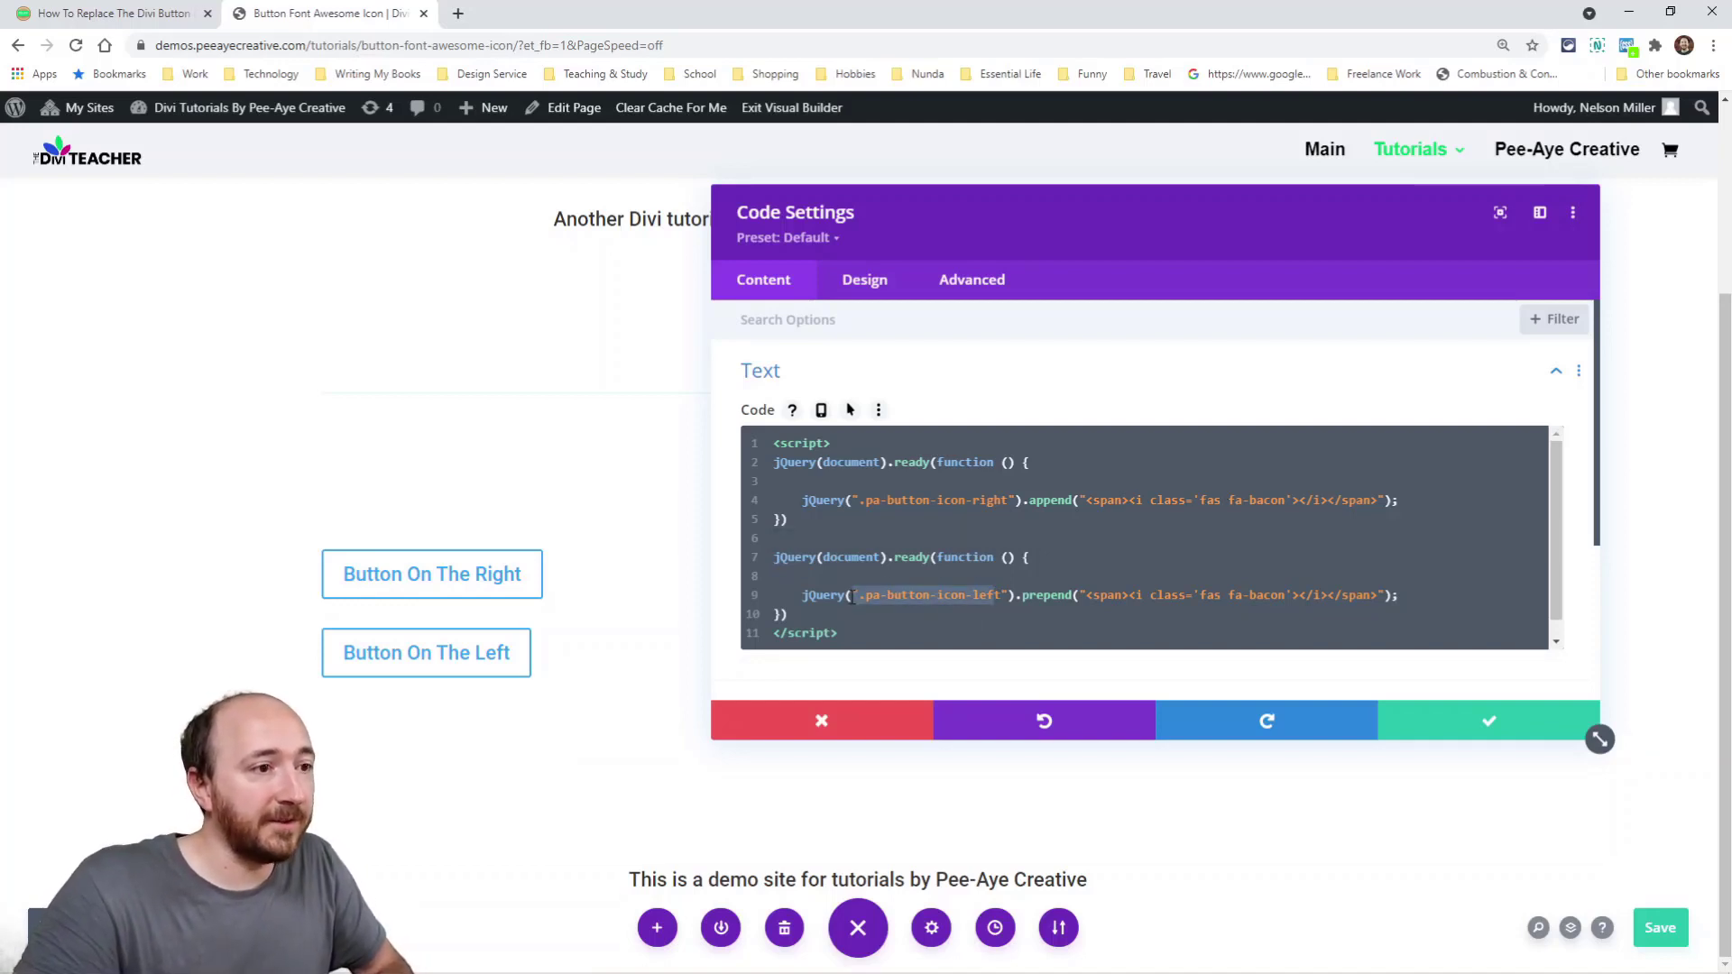
drag(1024, 598, 1066, 595)
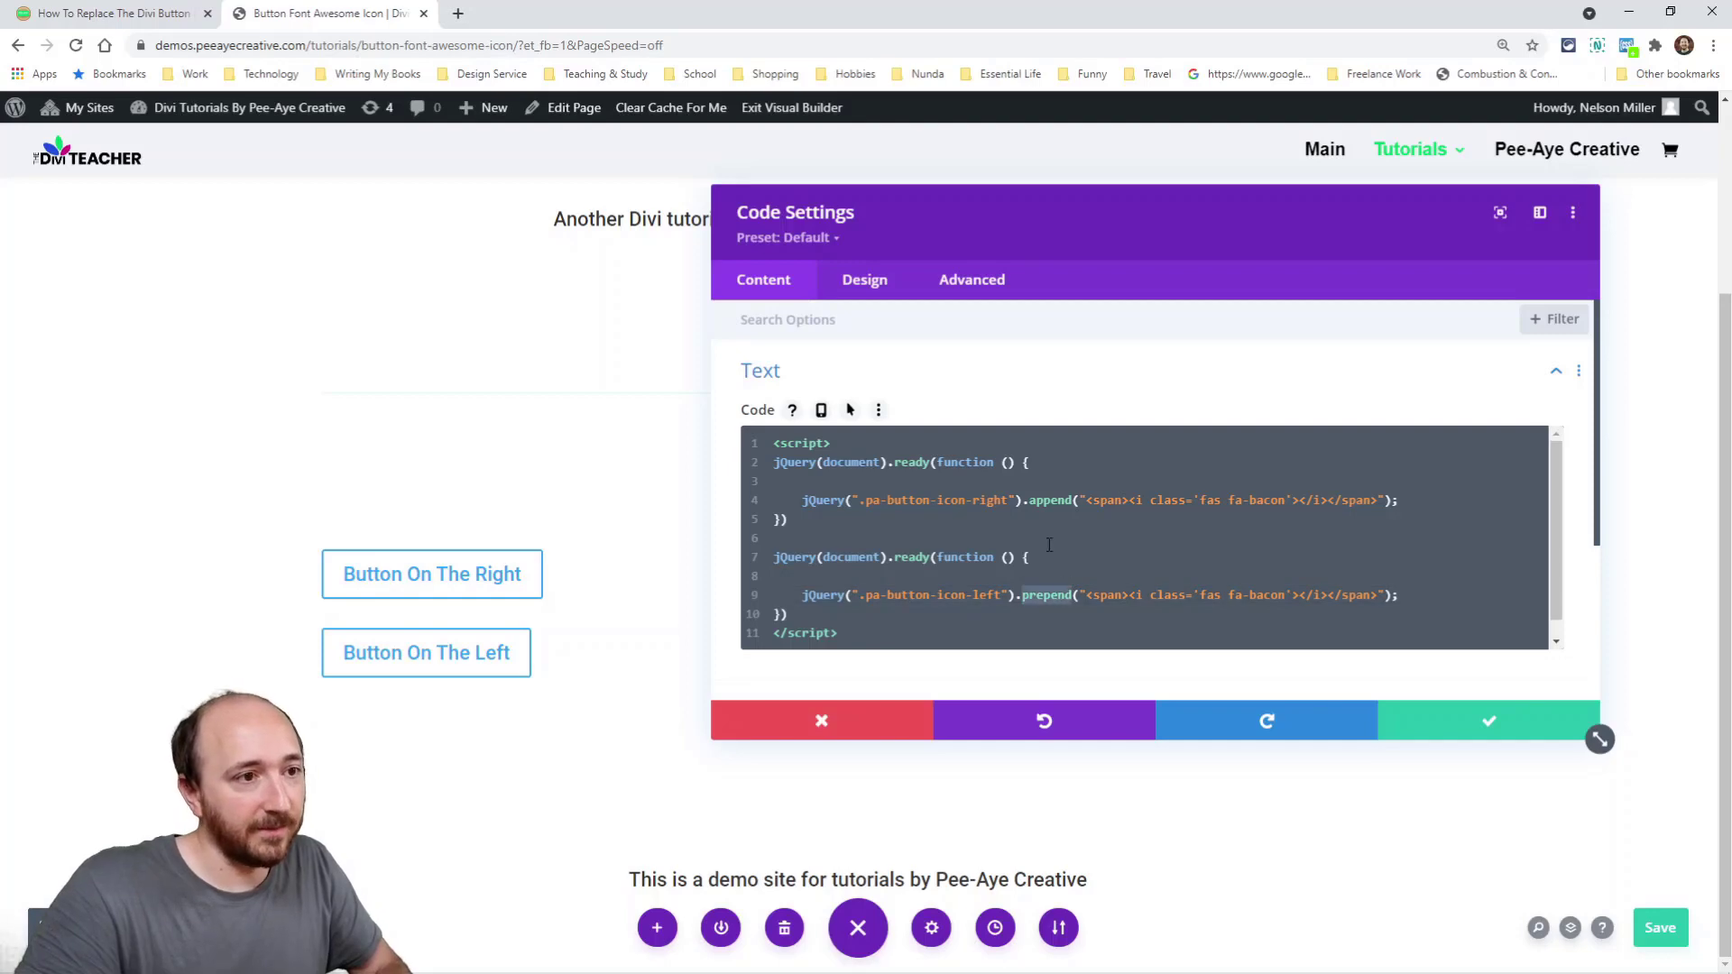
drag(1029, 501, 1080, 502)
drag(1024, 596, 1101, 600)
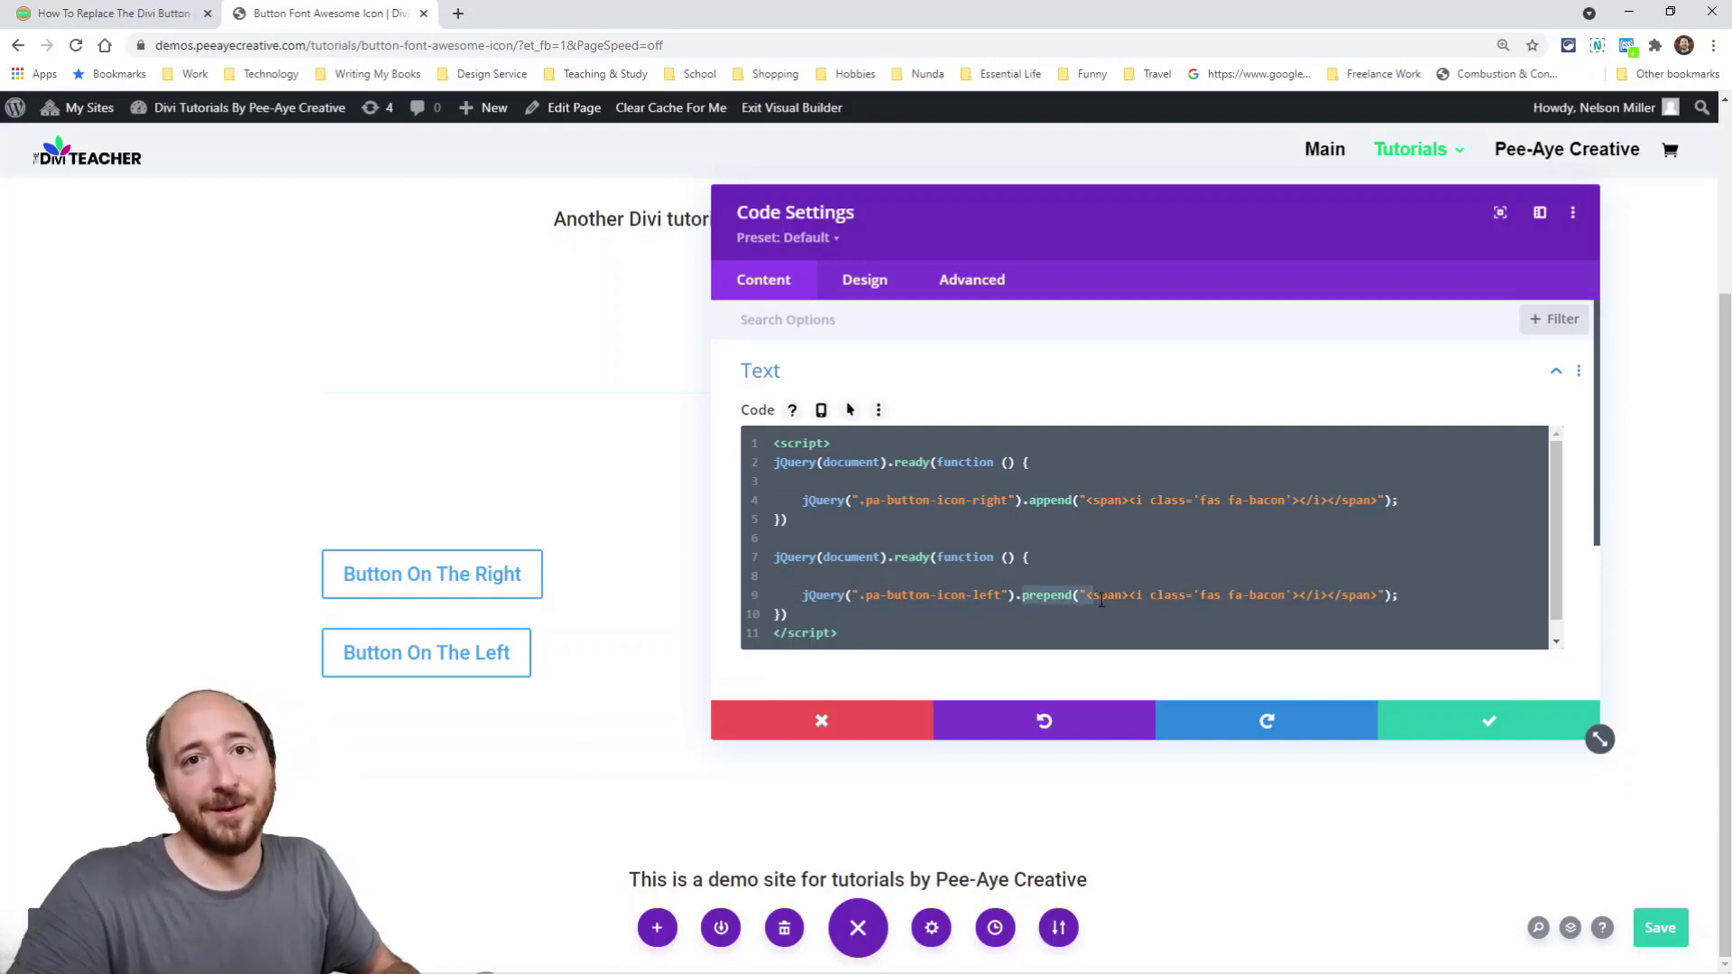
click(1139, 539)
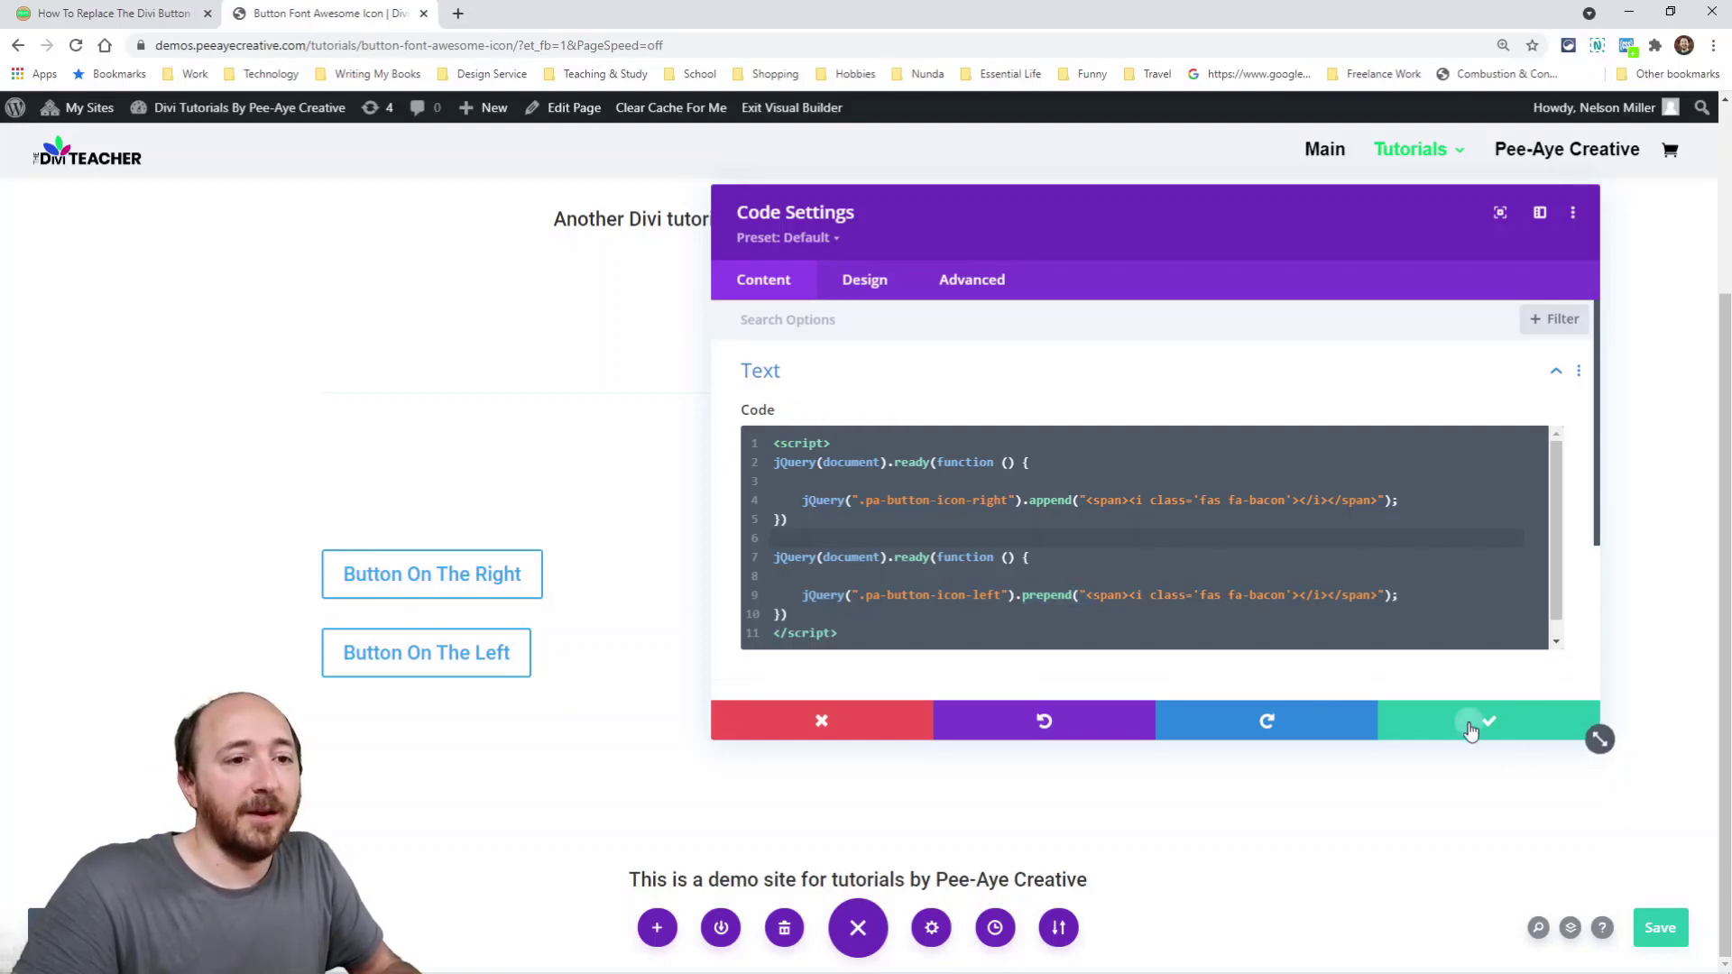
Confirm the Code module, save the page, and exit the builder to view both bacon-icon buttons.
click(1466, 722)
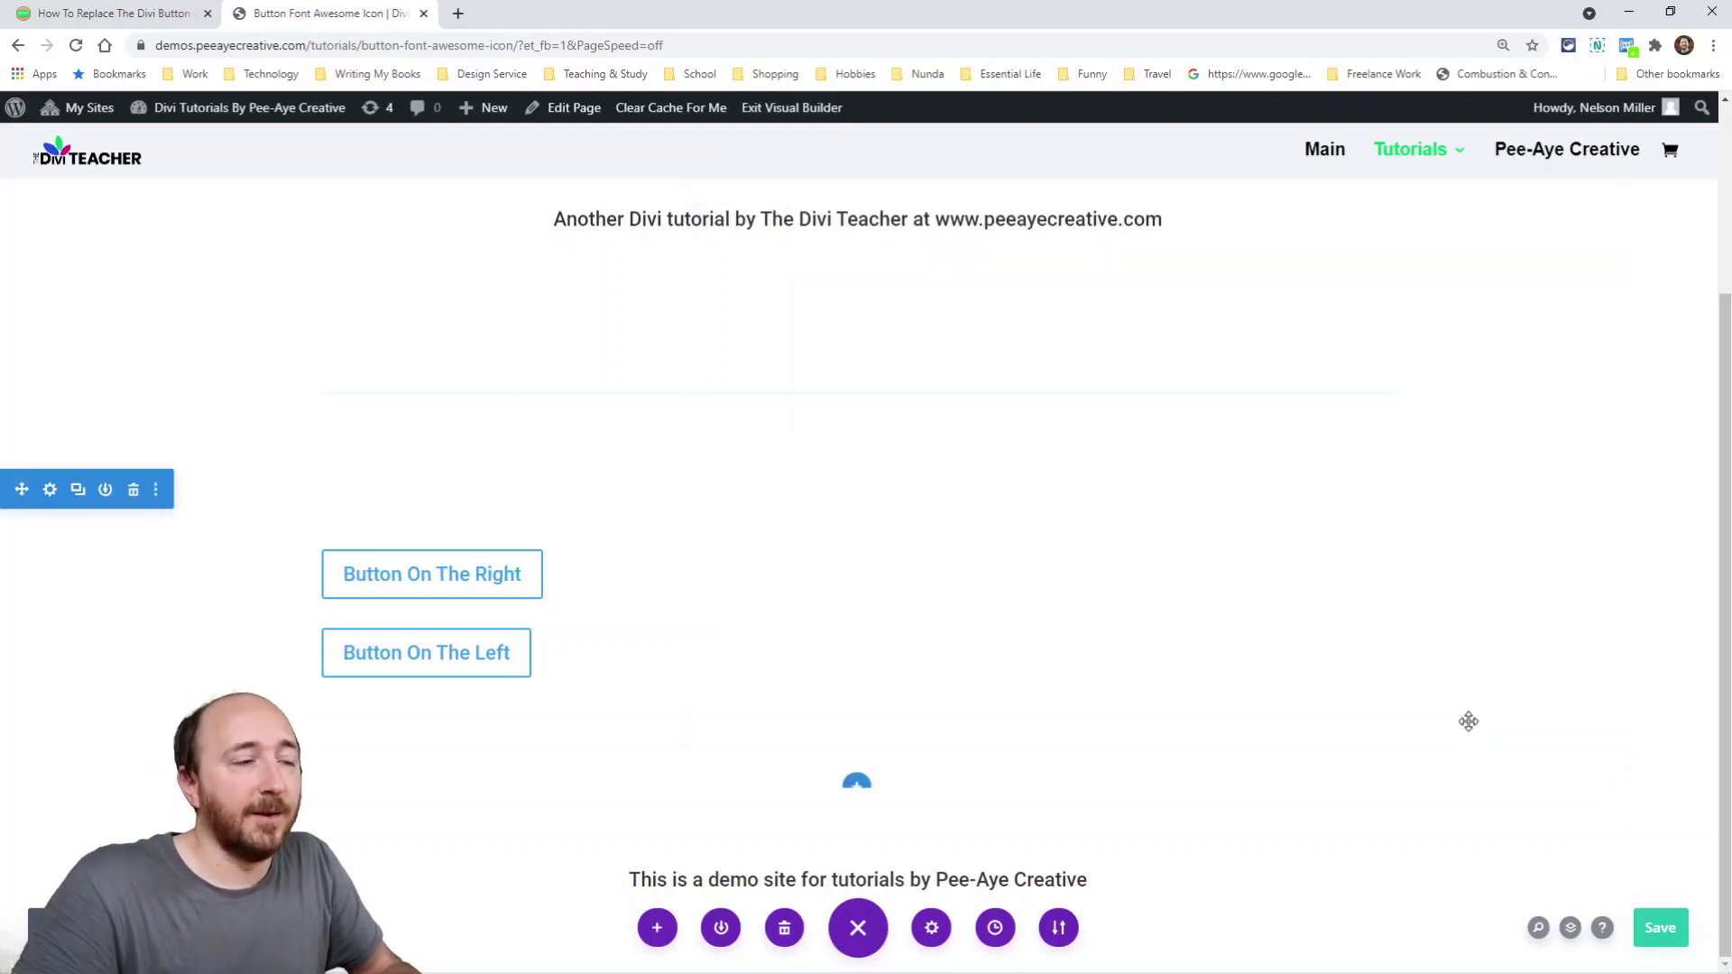
click(1657, 929)
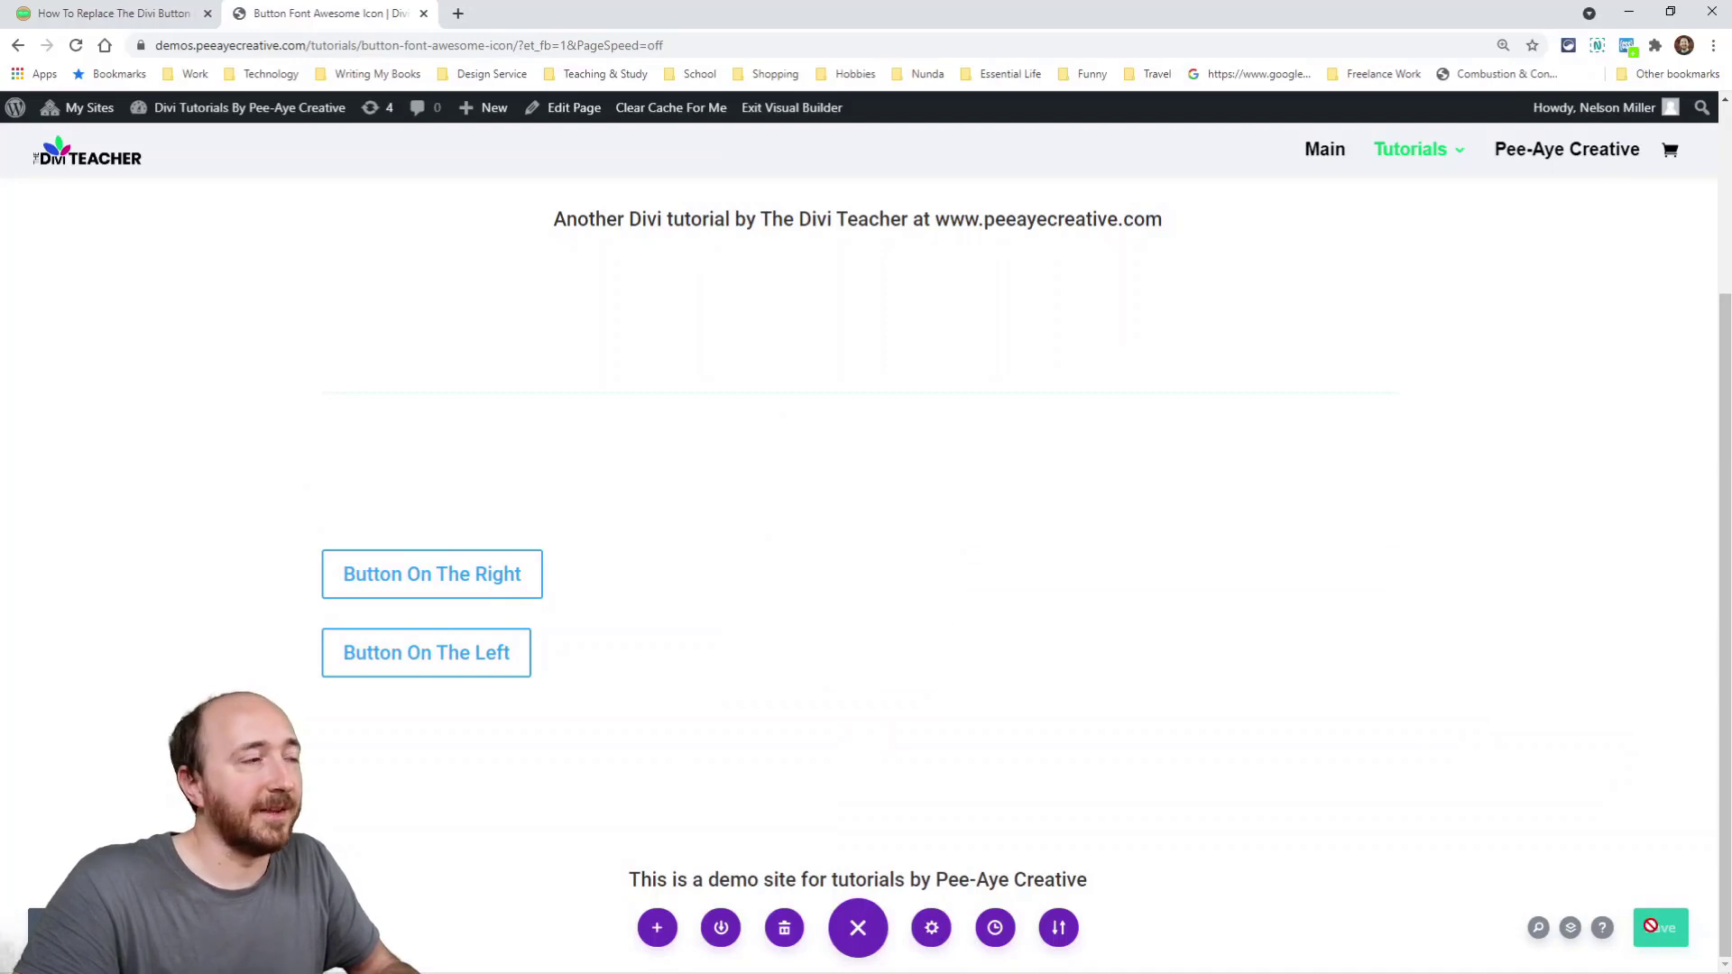
click(776, 109)
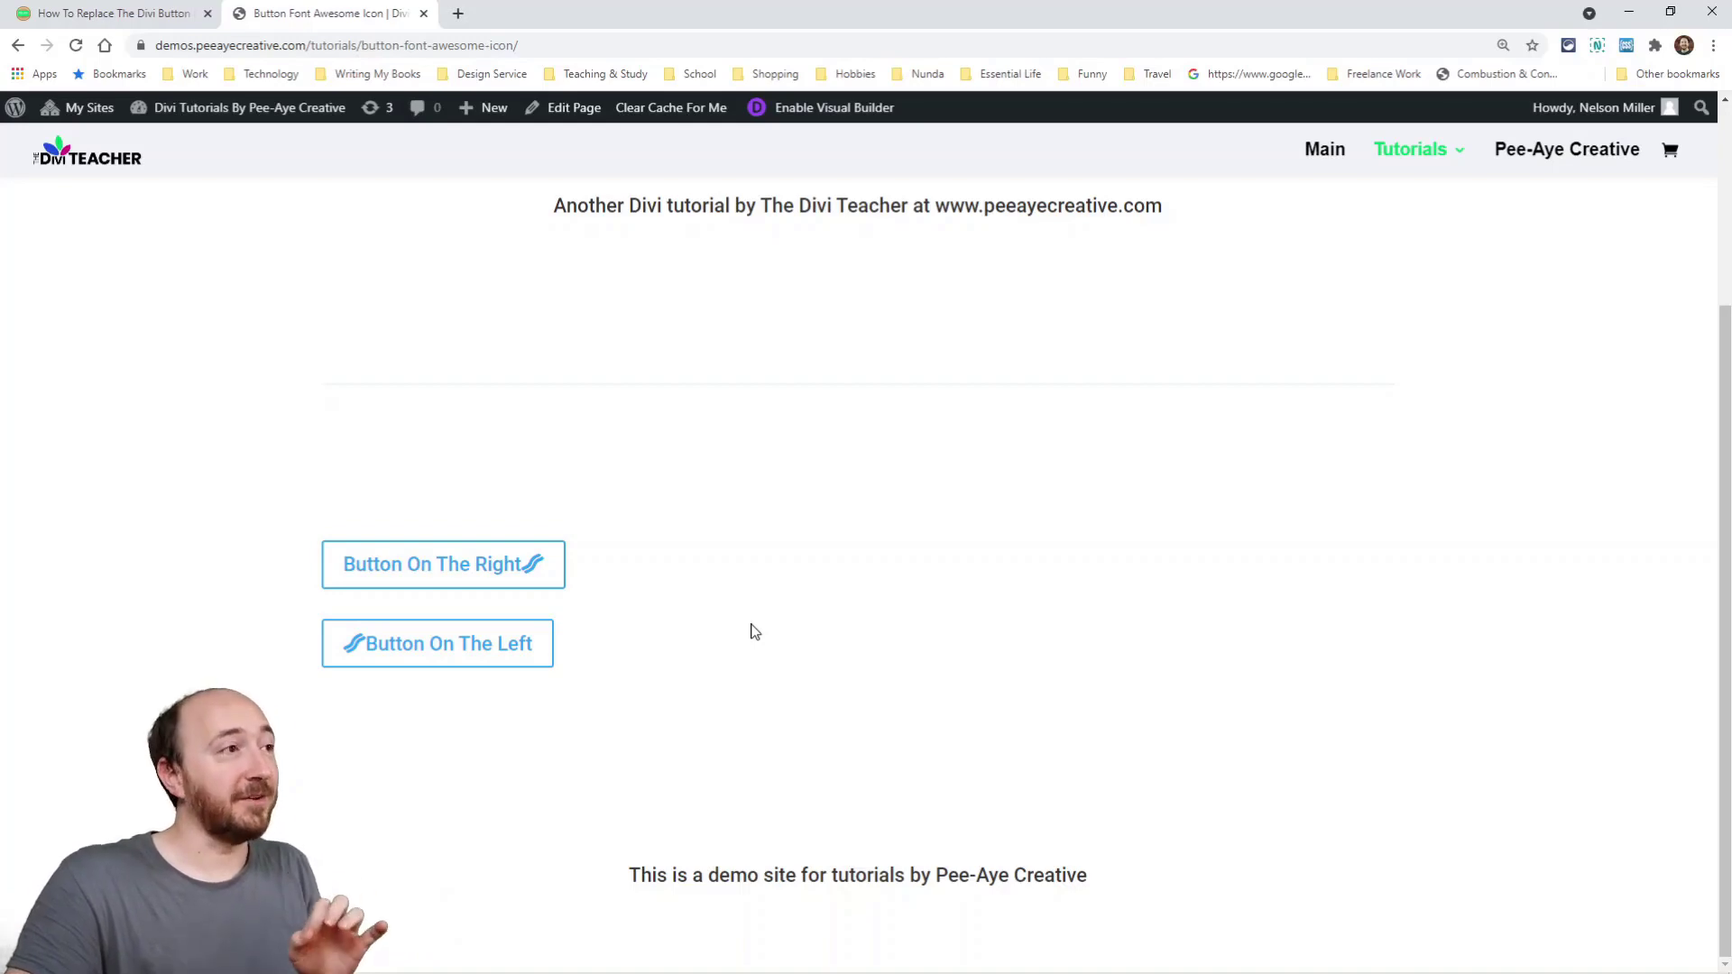
click(74, 13)
Copy the right-icon CSS from 'Add Spacing And Style The Icons' and return to the demo page.
scroll(445, 468, down, 5)
scroll(327, 493, down, 3)
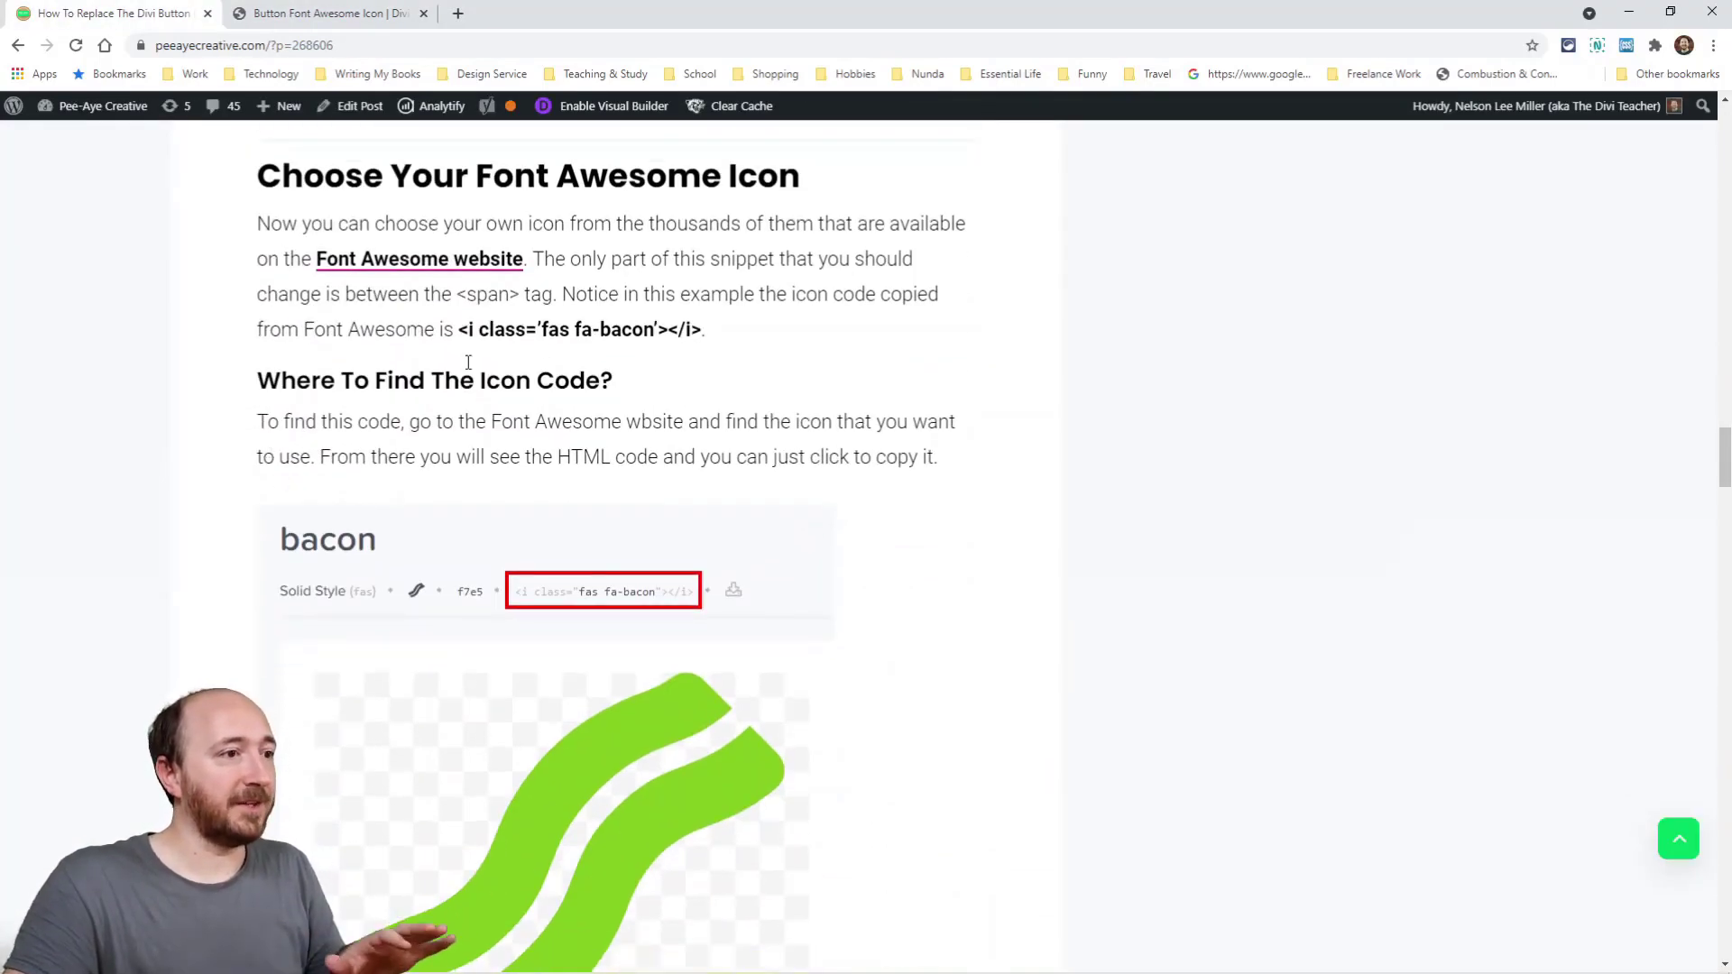
scroll(579, 510, down, 12)
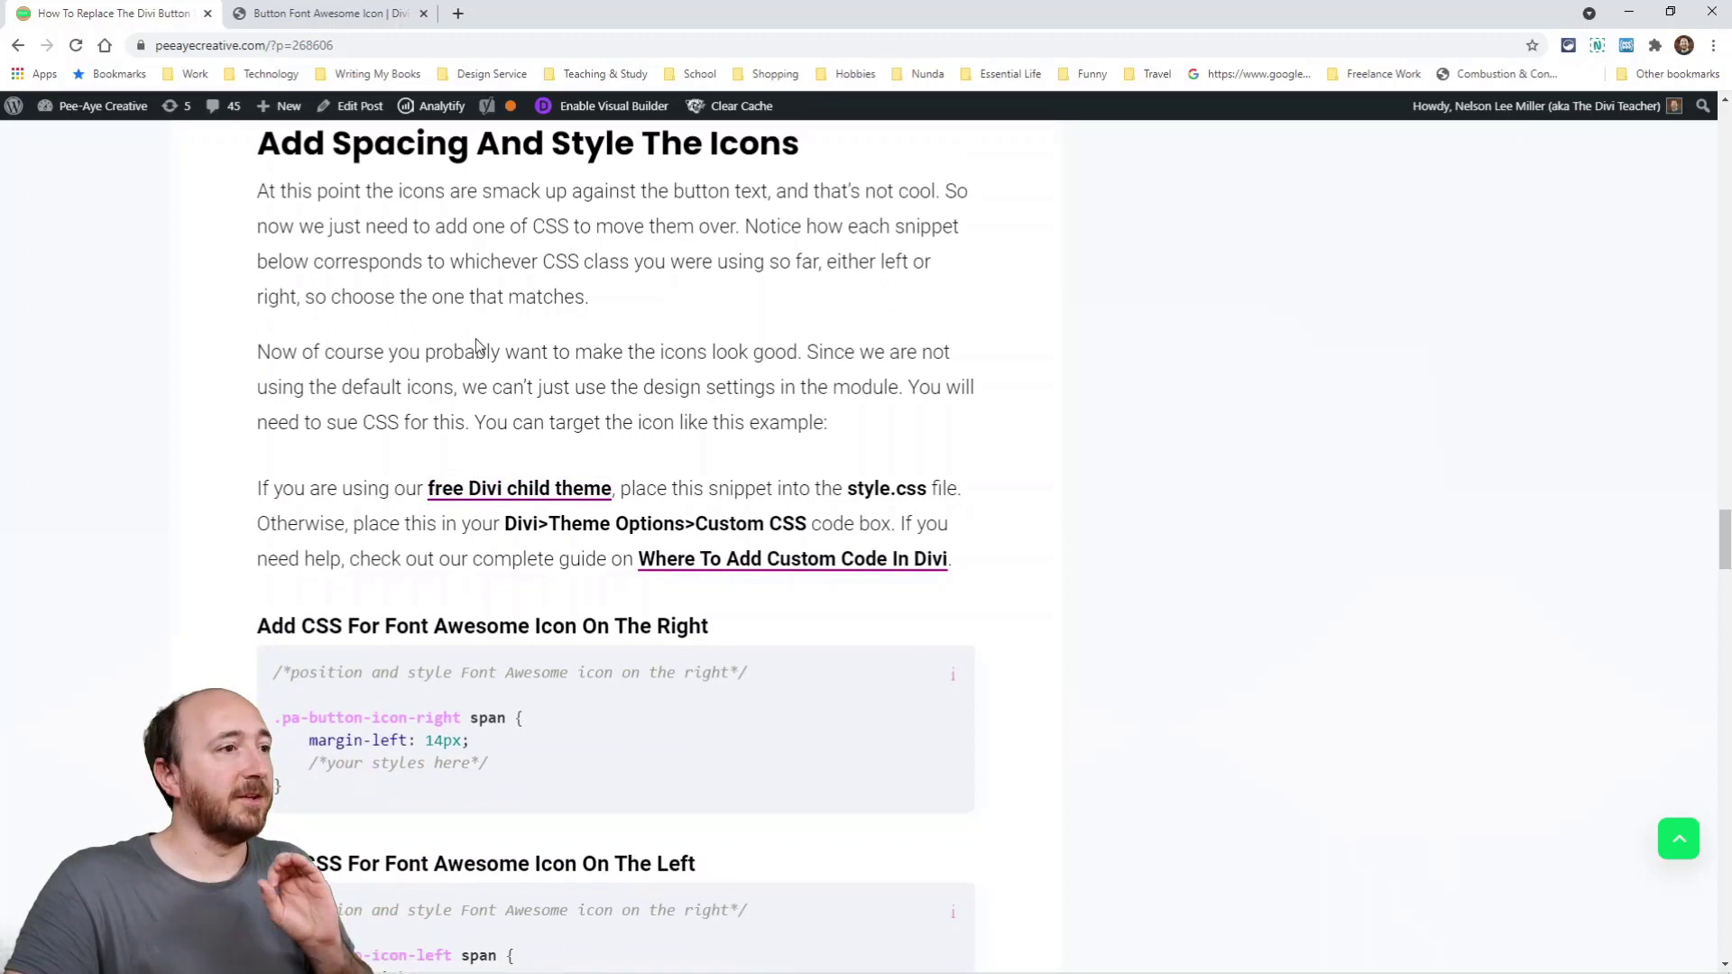
scroll(478, 347, down, 3)
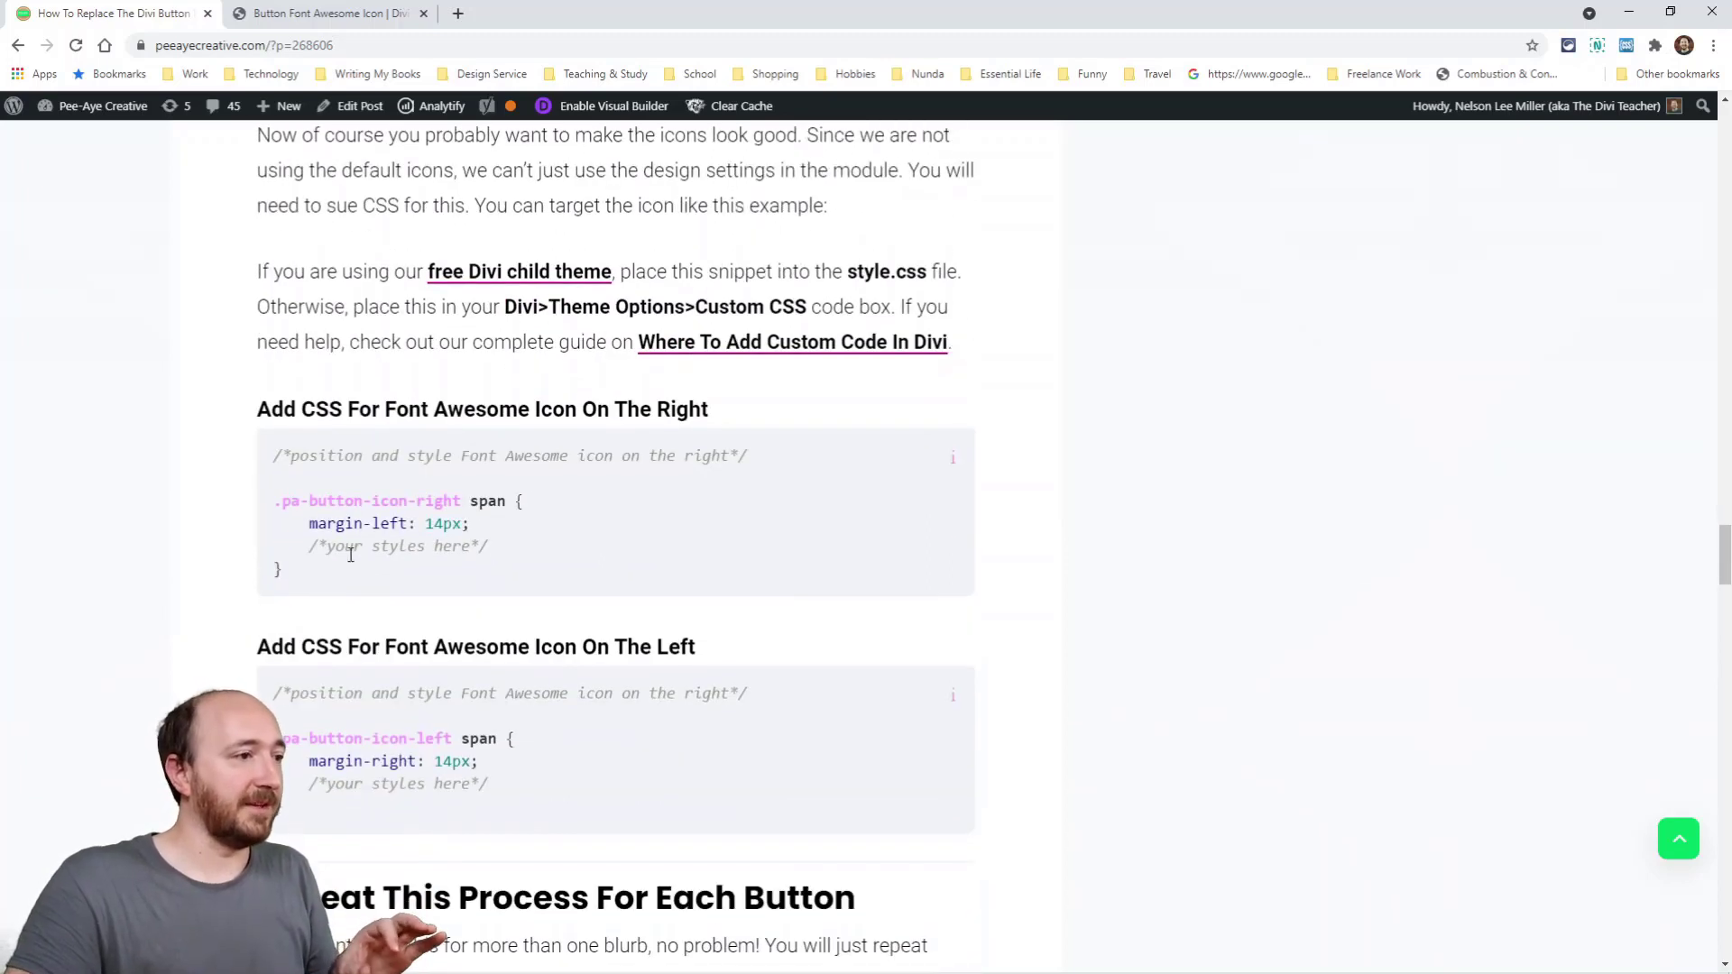
drag(310, 572, 263, 462)
key(ctrl+c)
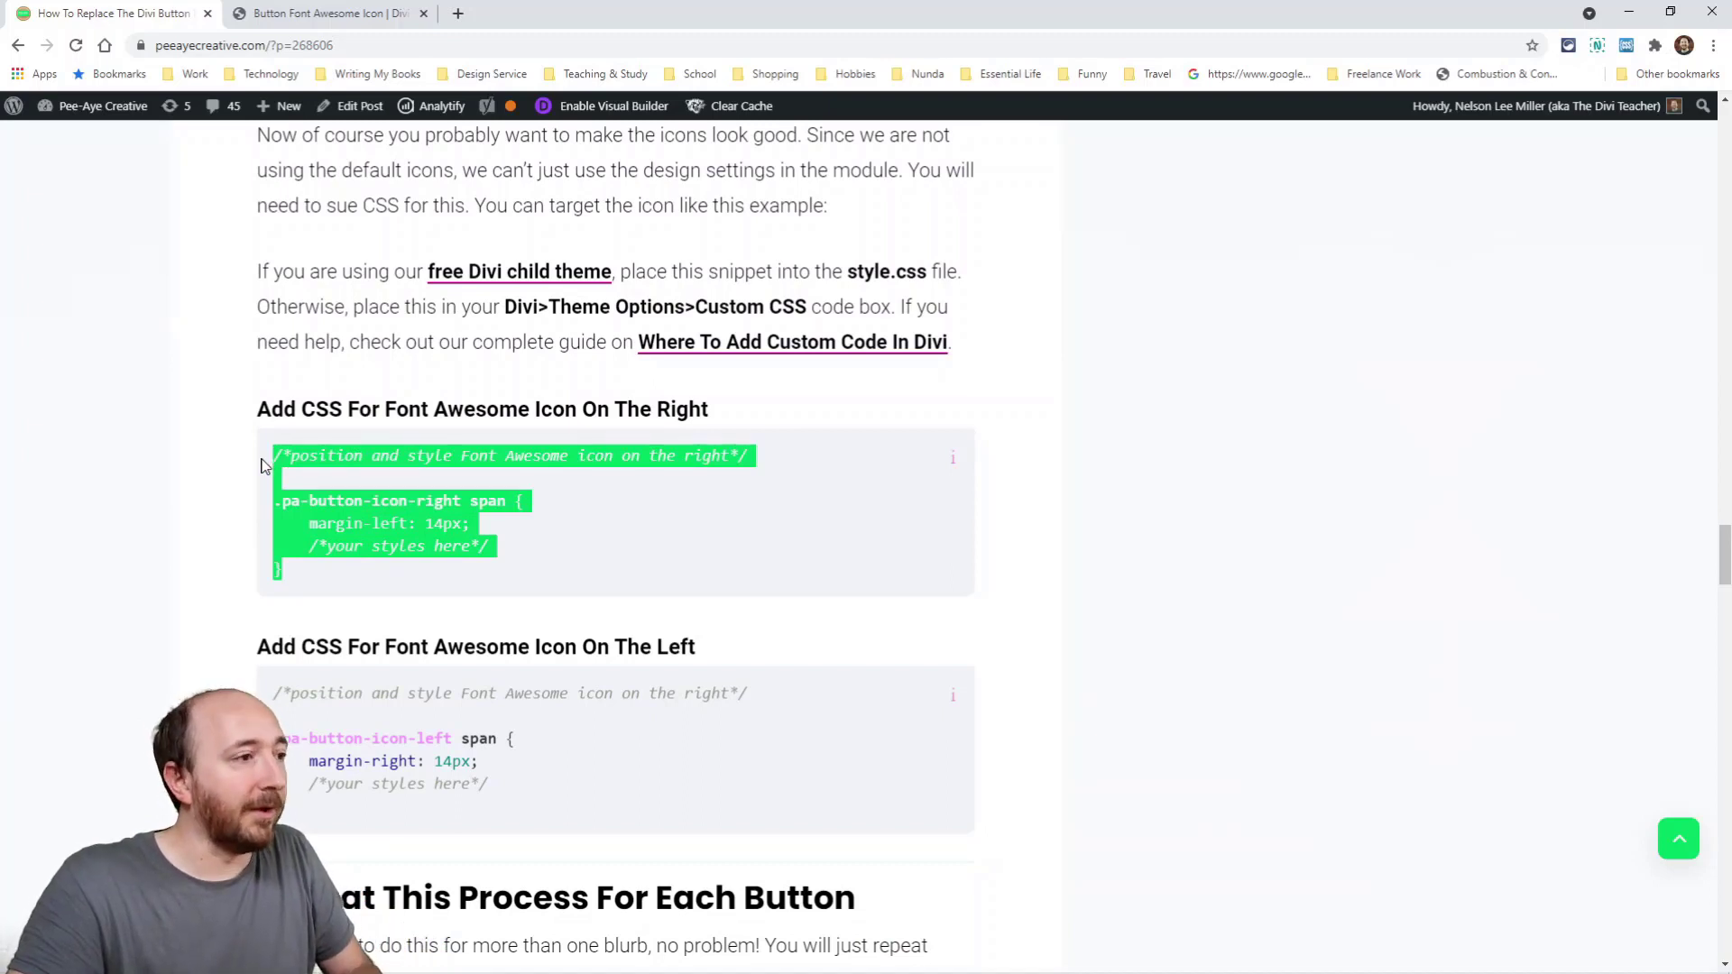
click(284, 15)
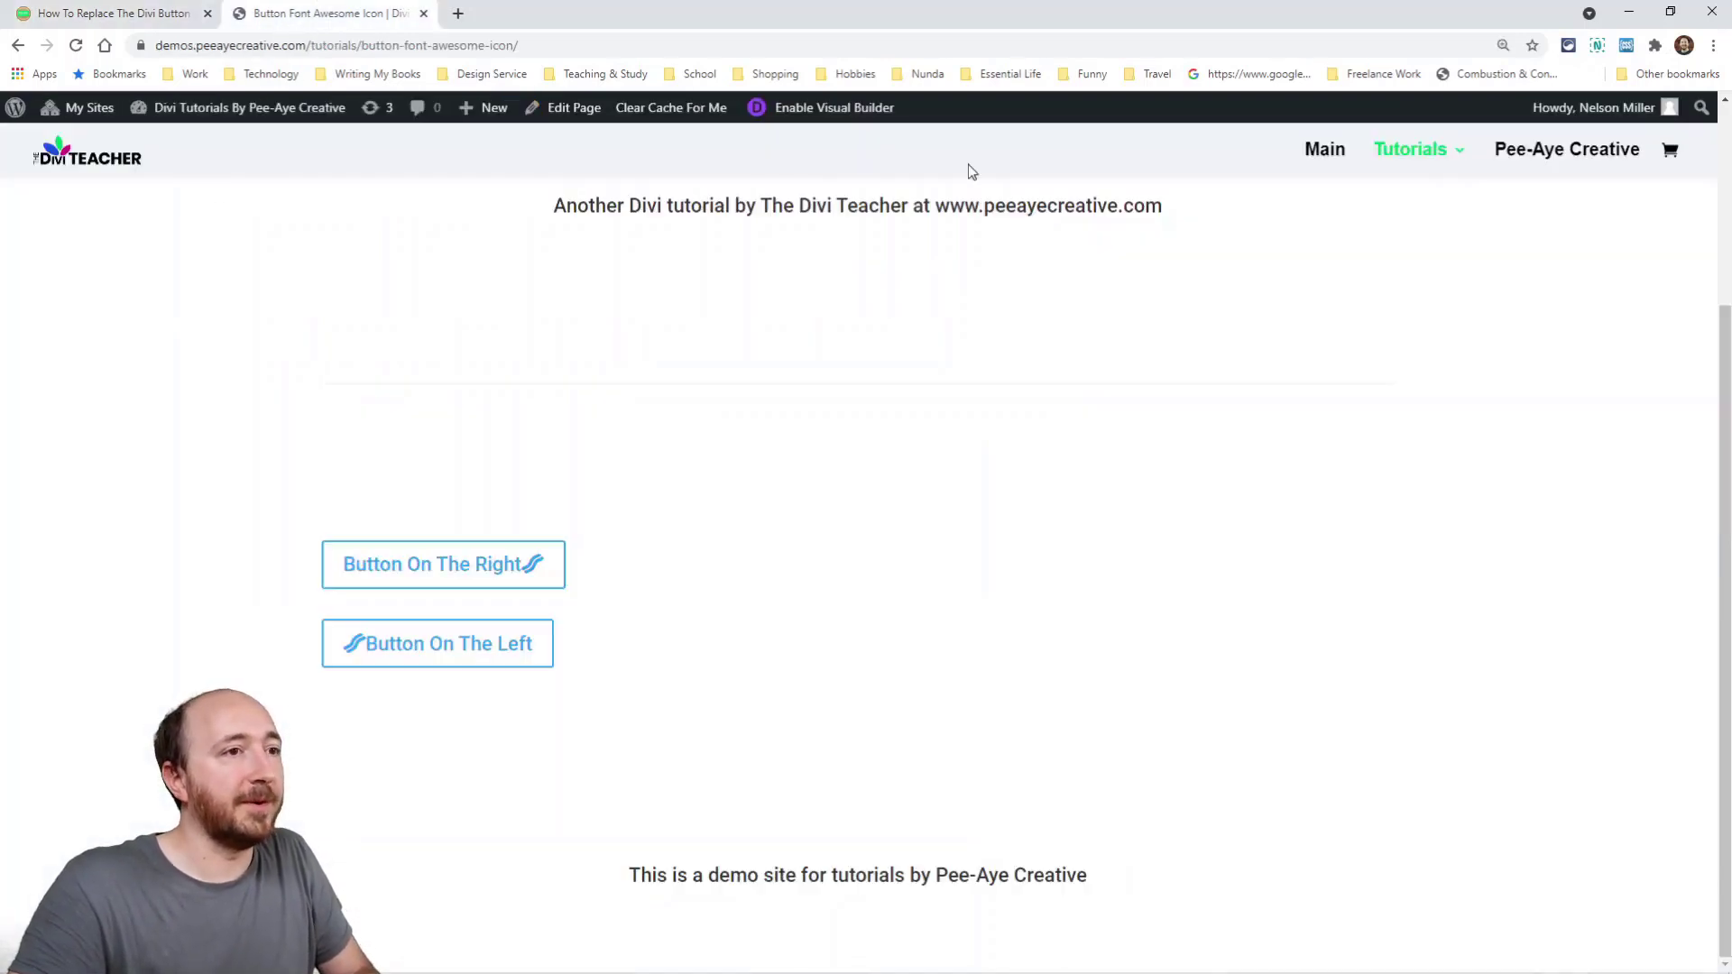
Paste the right- and left-icon spacing CSS rules into User CSS and point out both class selectors.
click(1627, 46)
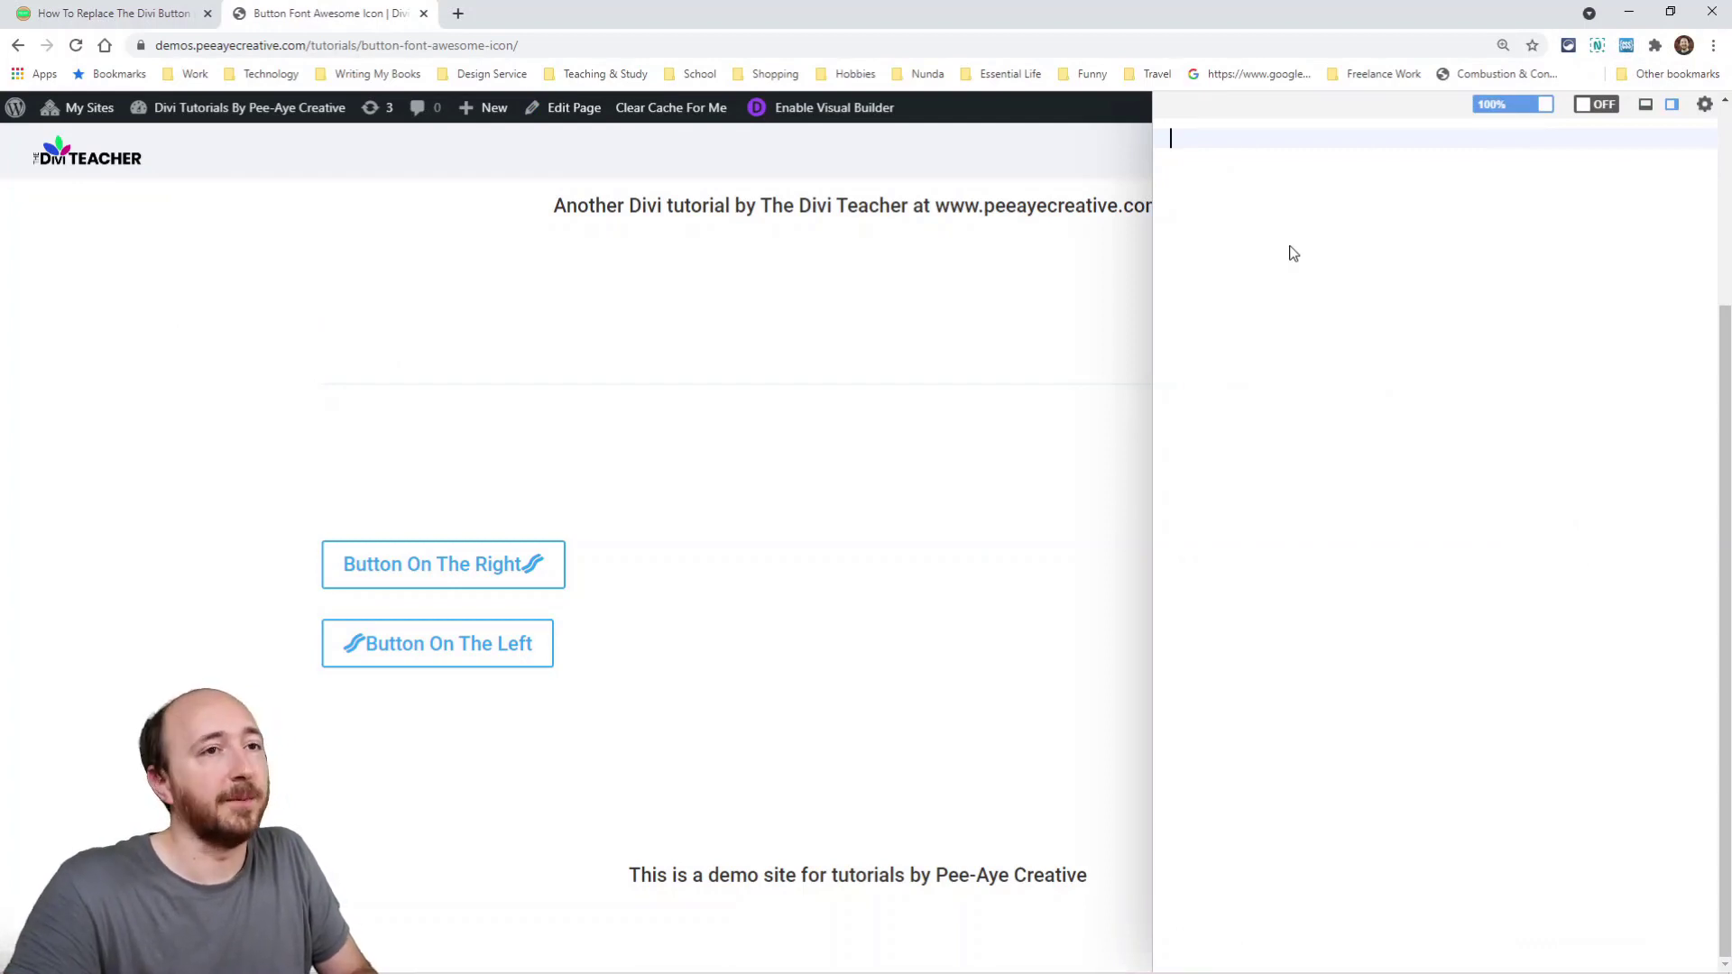
key(ctrl+v)
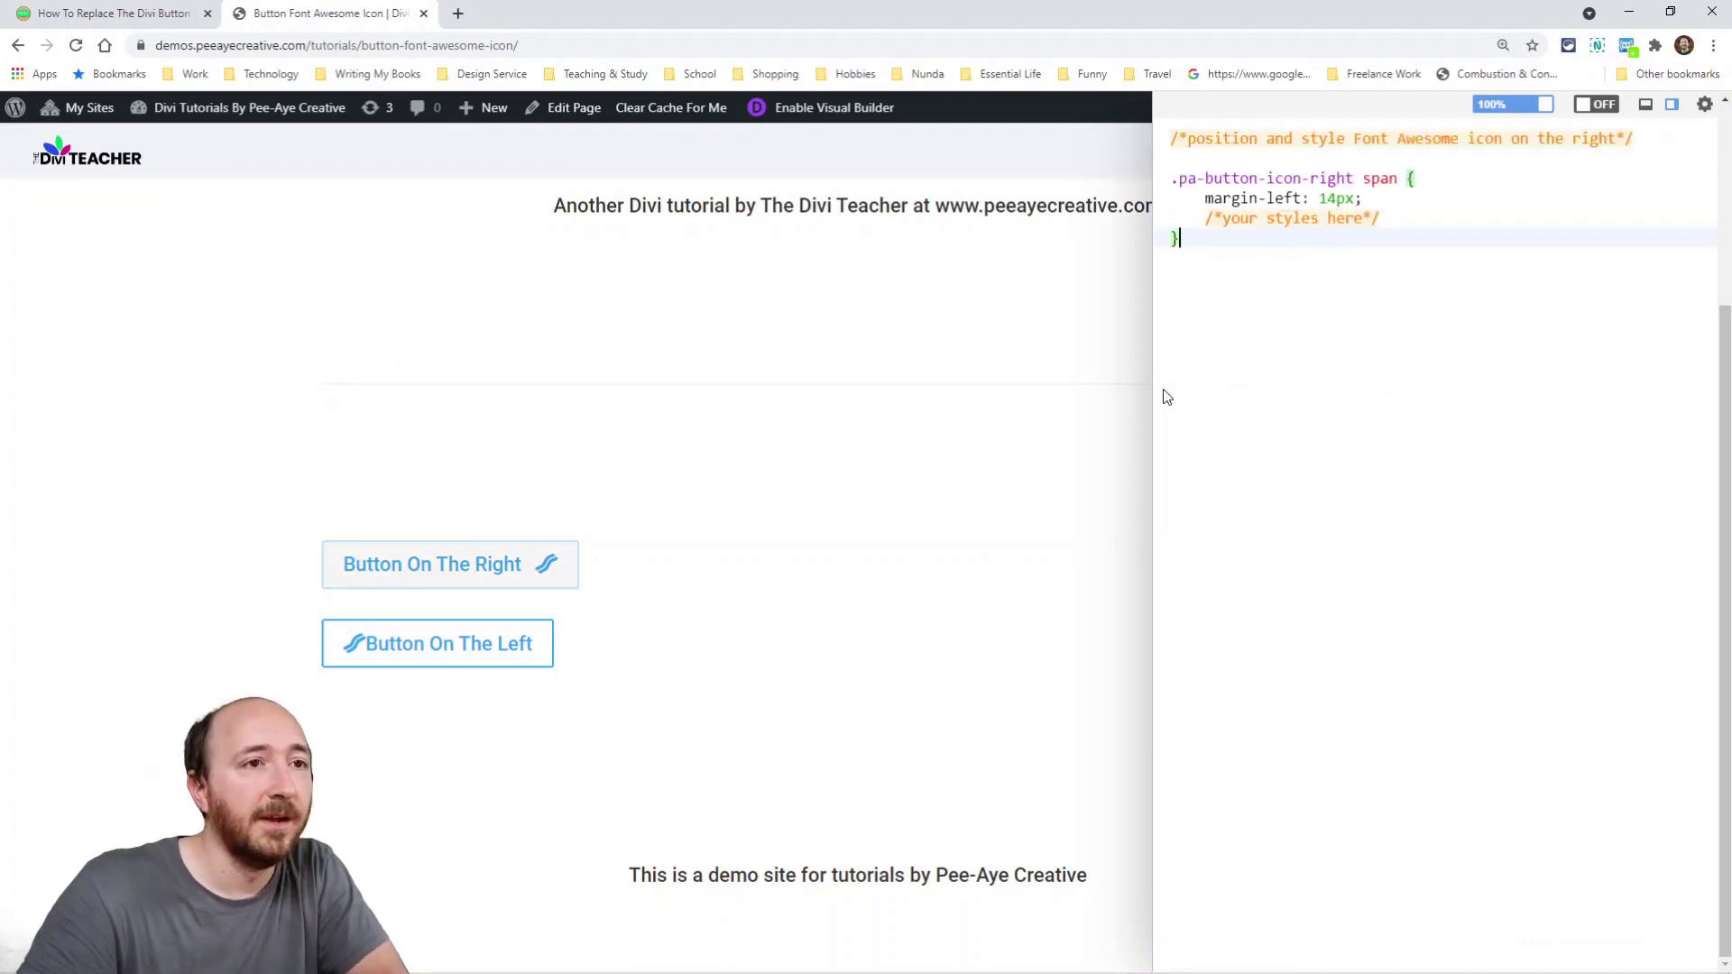
click(113, 13)
drag(309, 799, 271, 677)
key(ctrl+c)
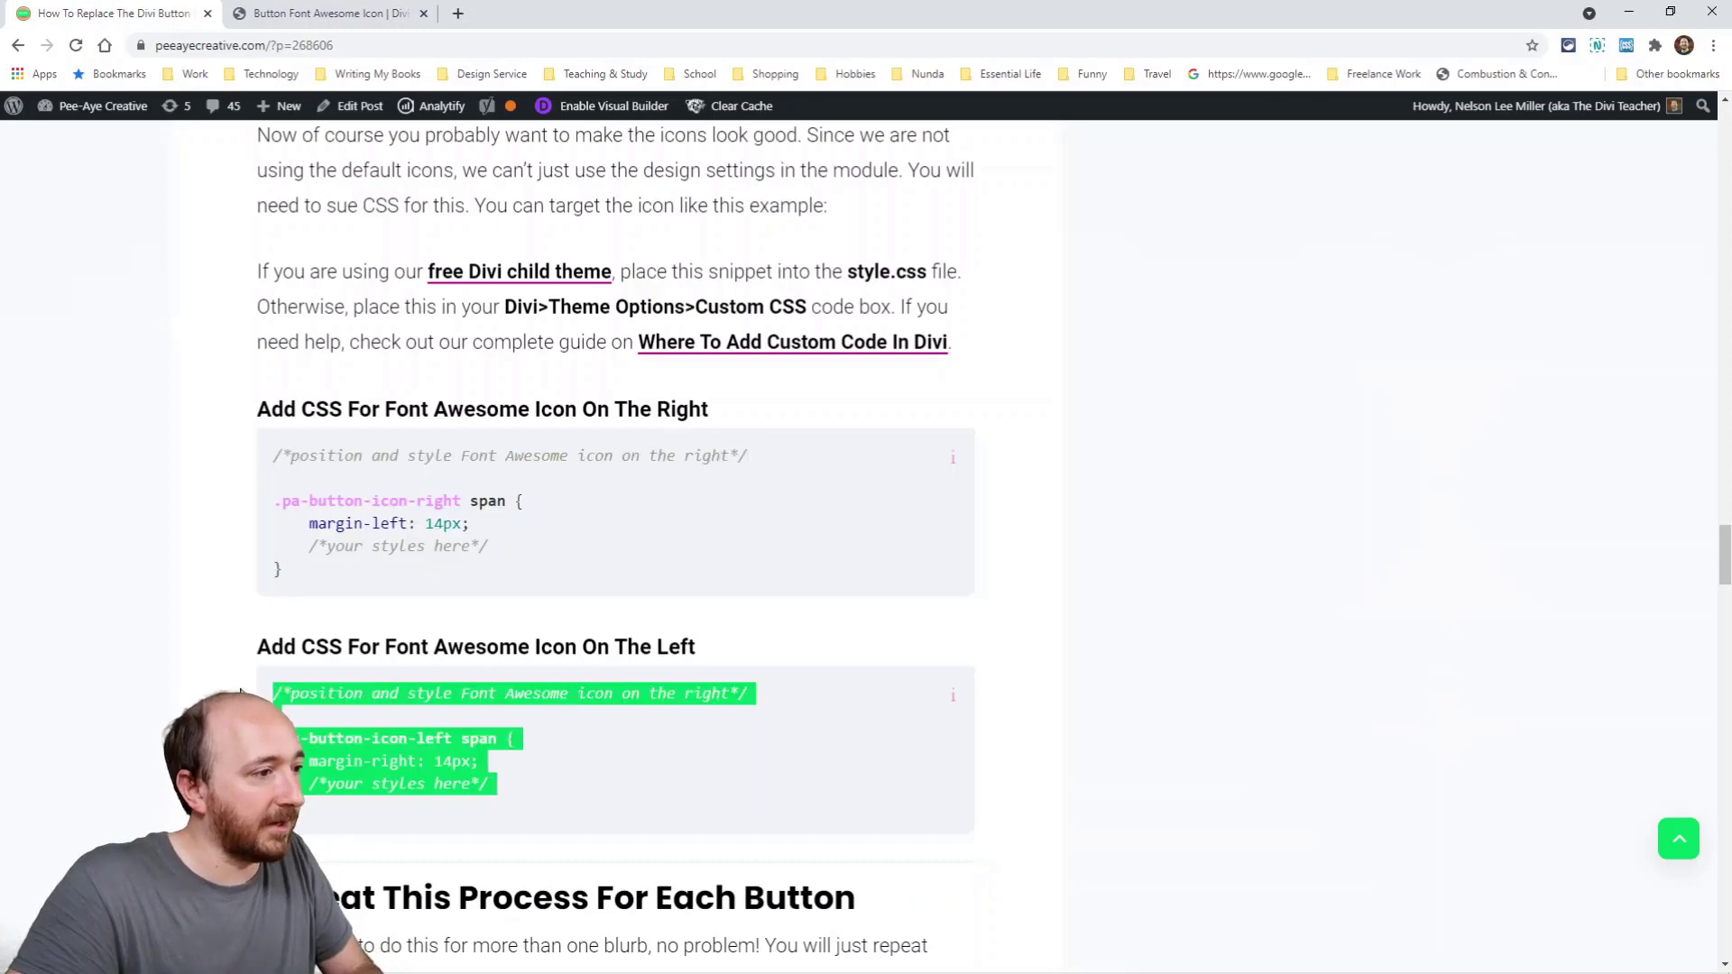
click(330, 13)
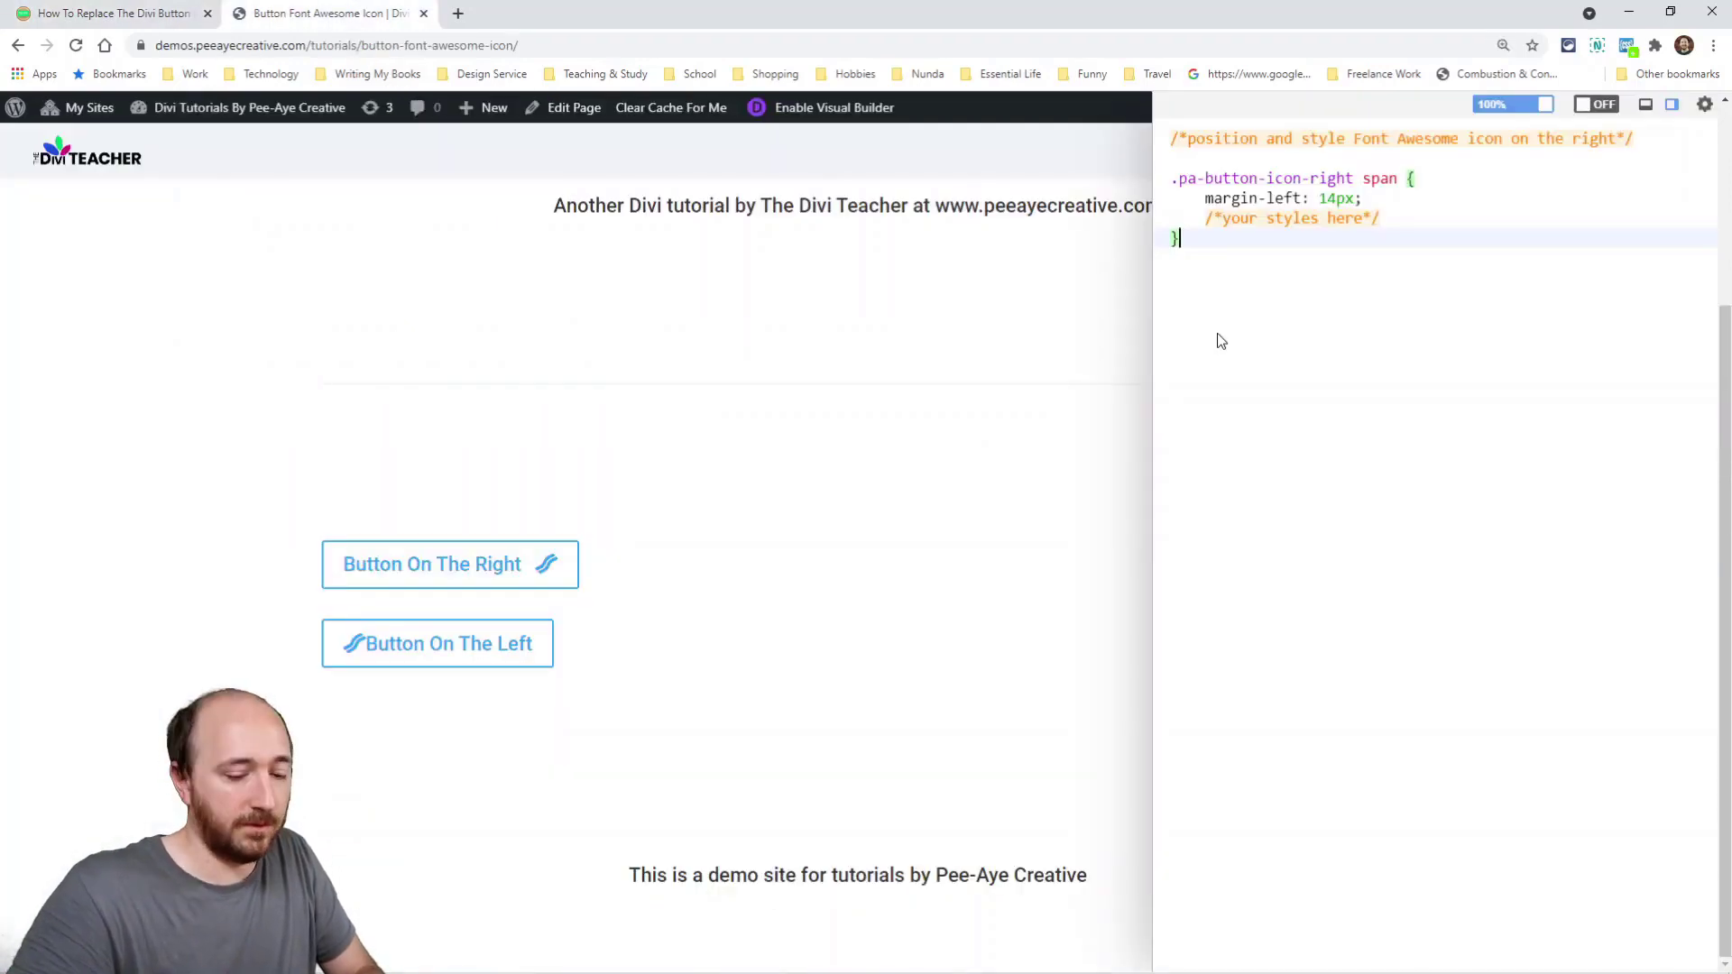
key(Return)
key(Return)
key(ctrl+v)
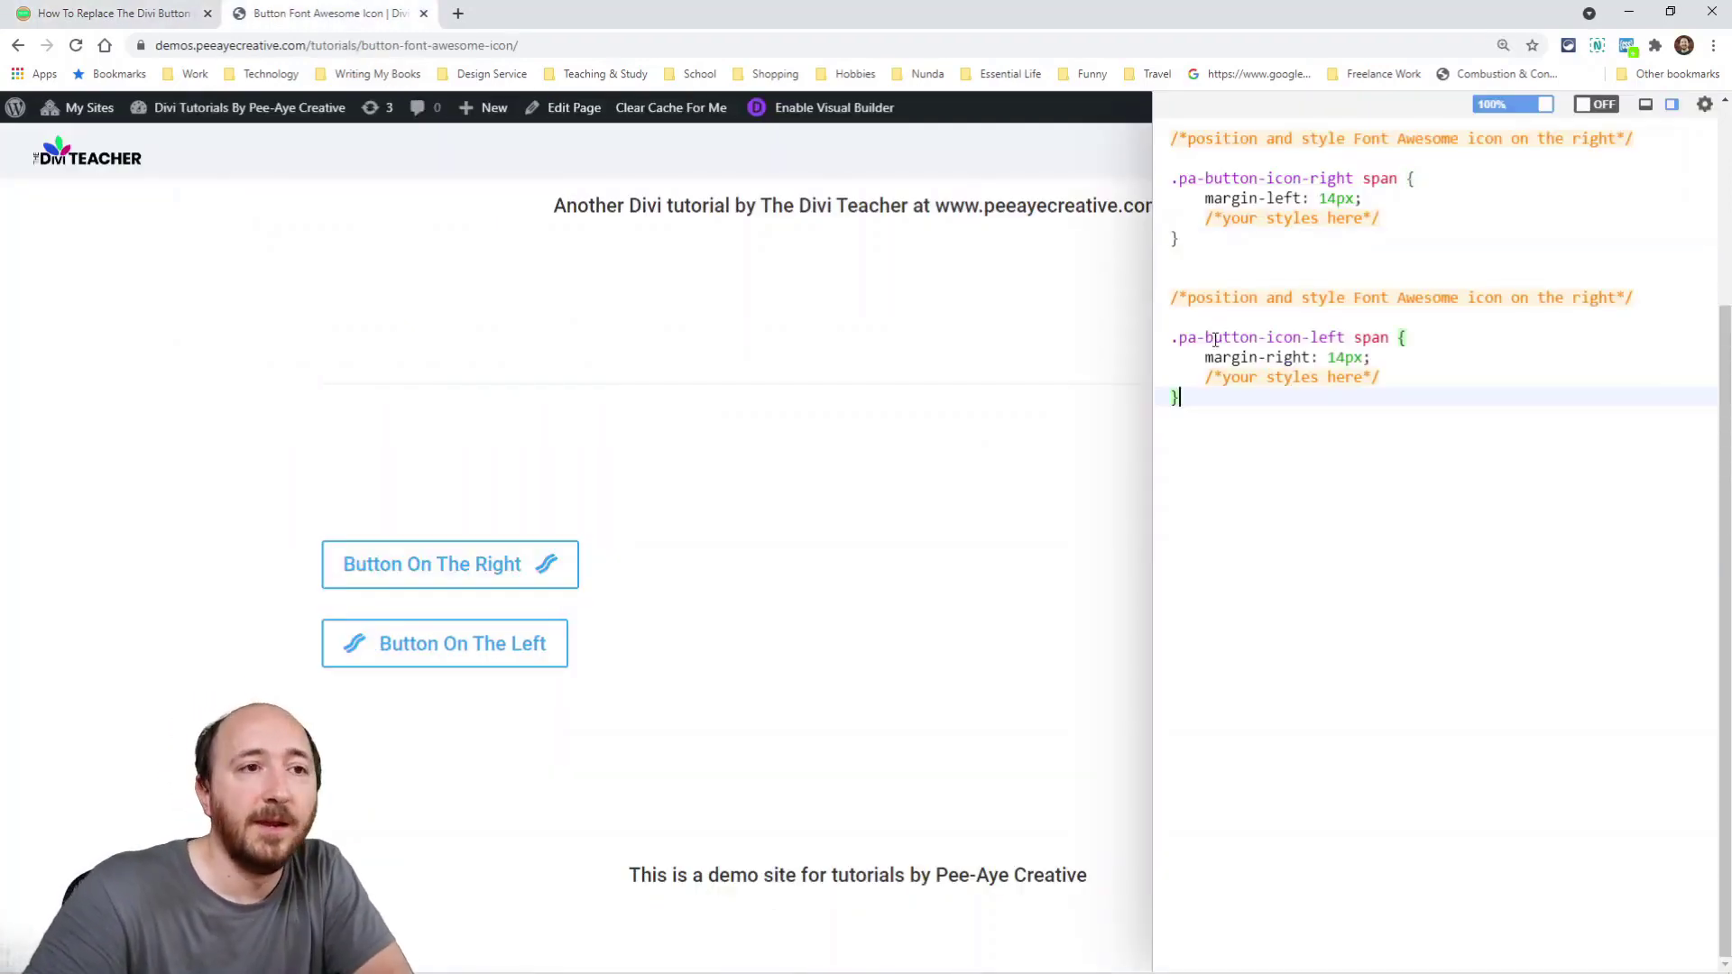
click(1345, 177)
drag(1353, 178, 1198, 181)
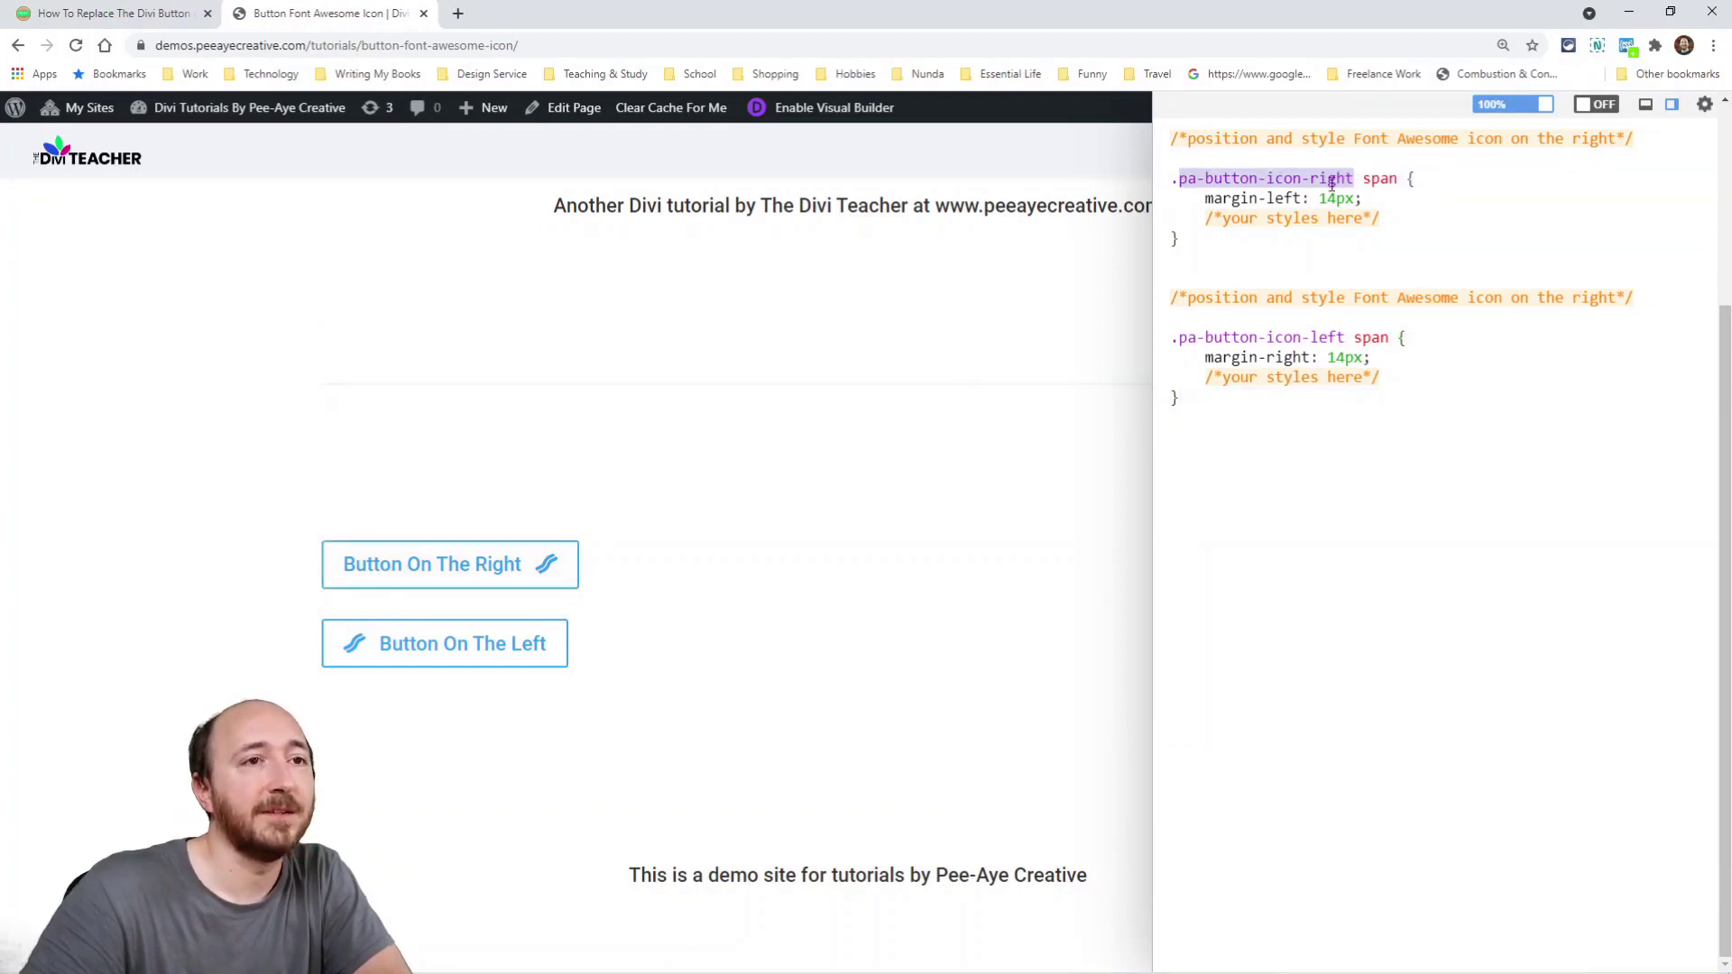
drag(1344, 339, 1179, 338)
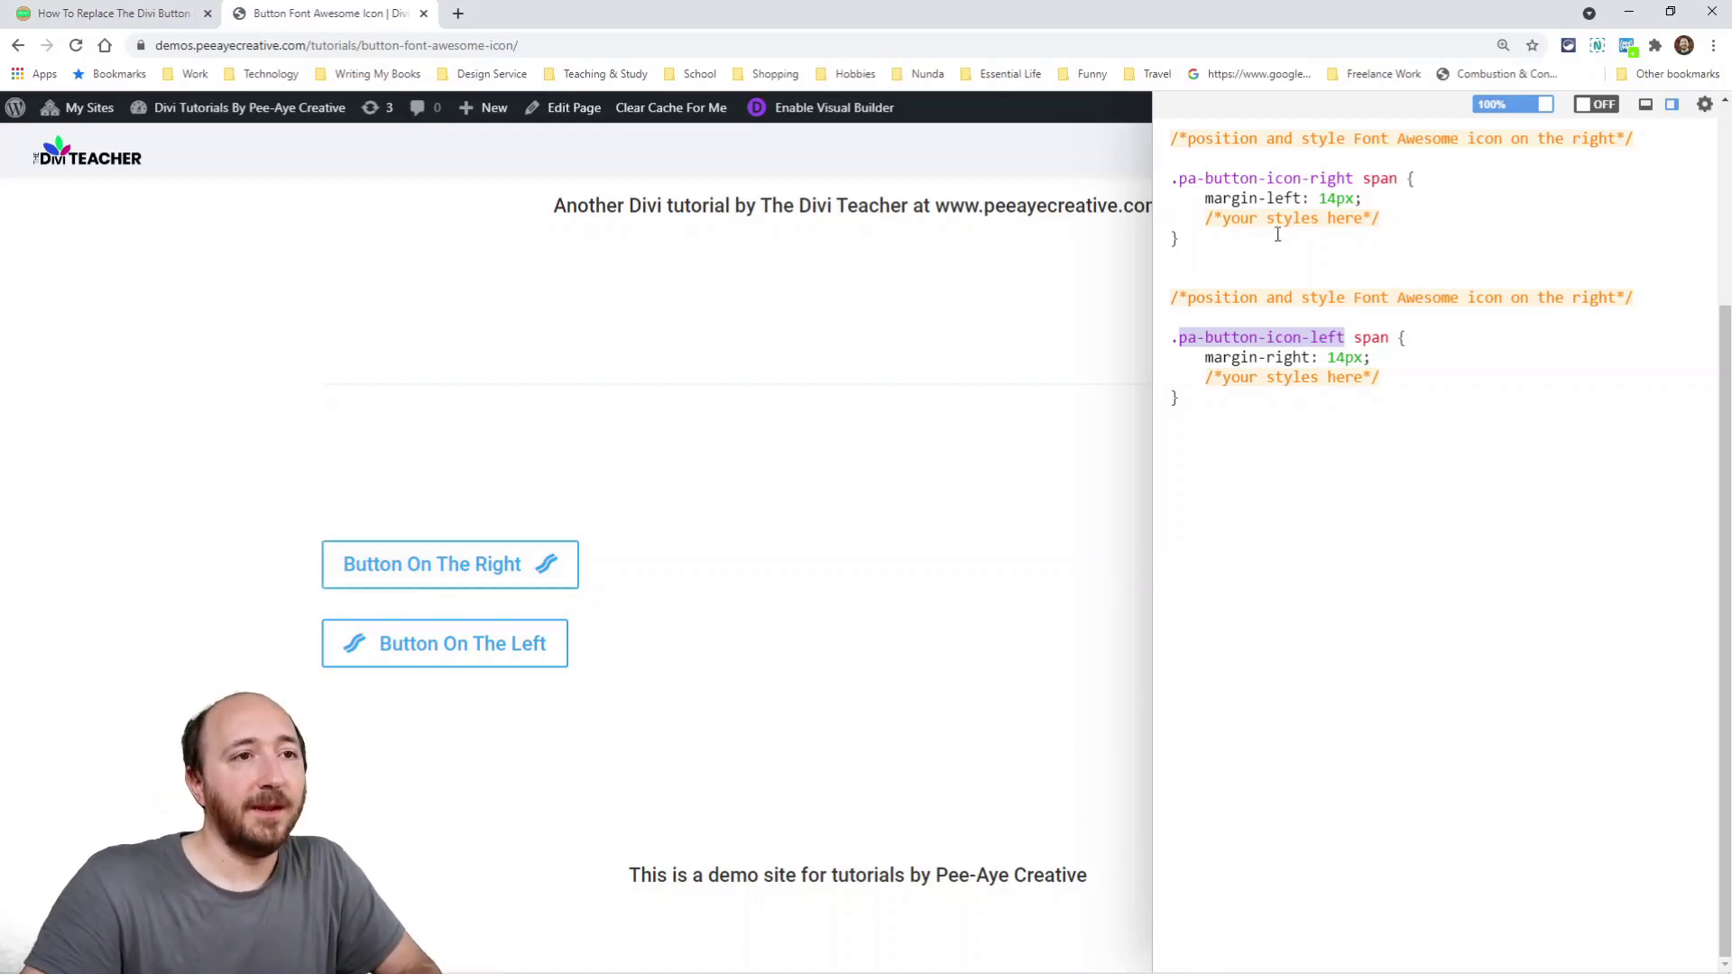
Remove the '/*your styles here*/' comment and add 'color: red;' after margin-left: 14px.
click(1382, 222)
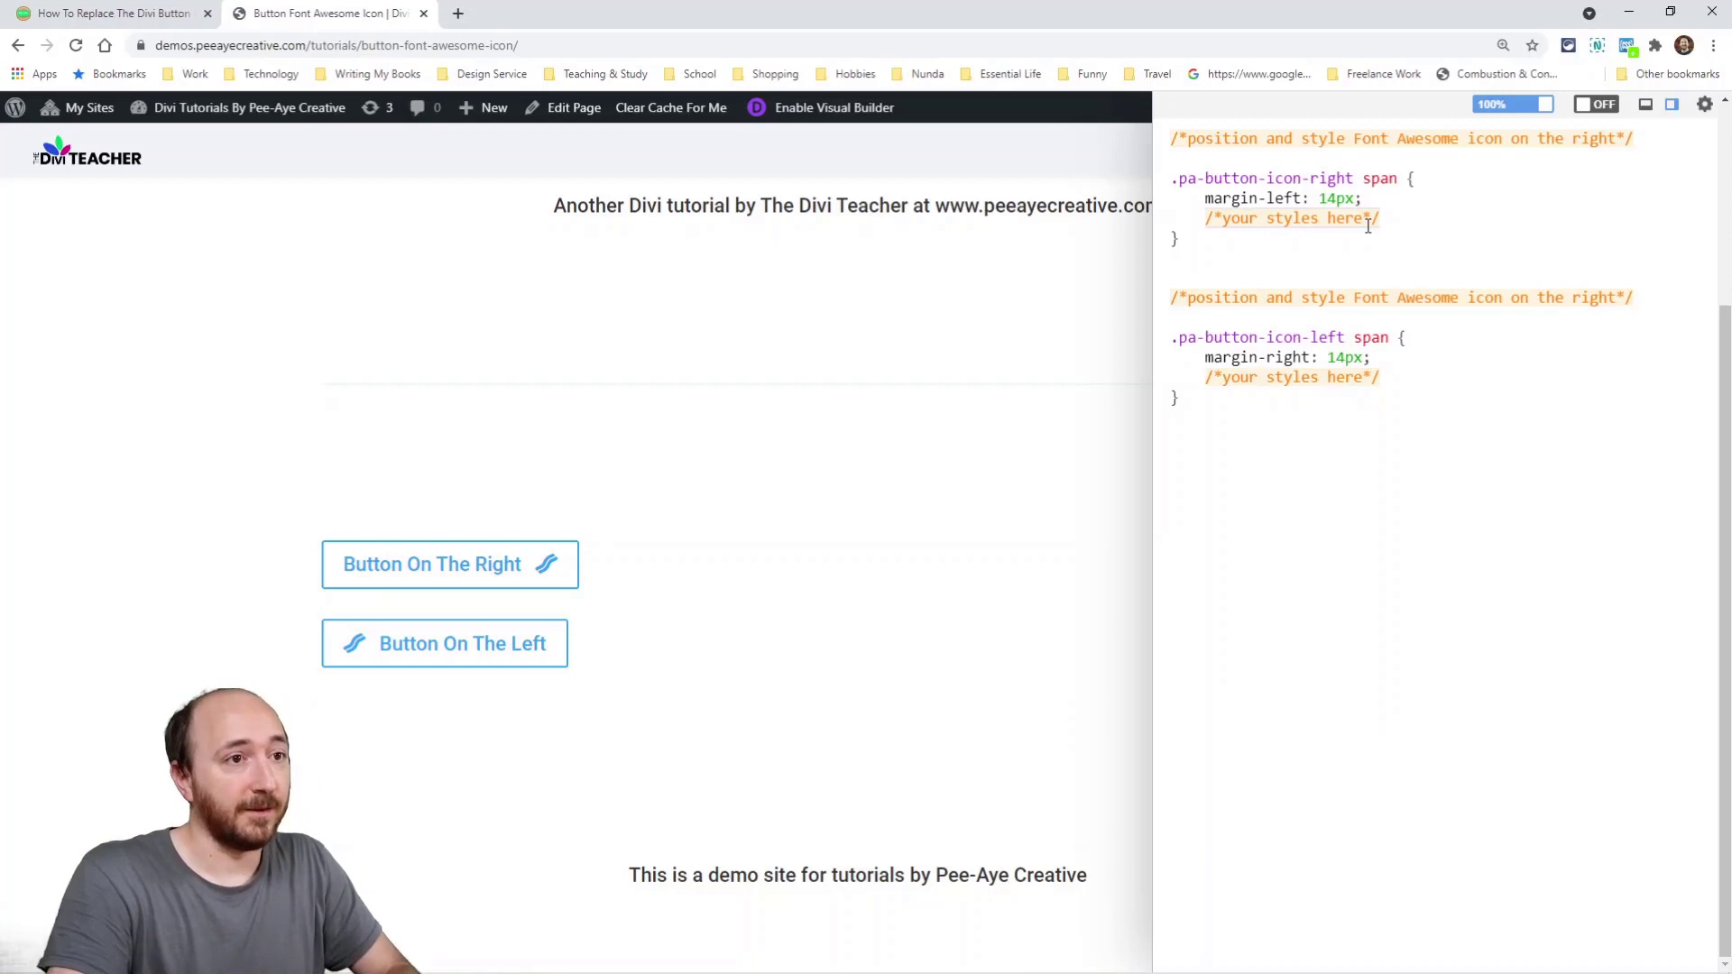
triple_click(1291, 220)
key(BackSpace)
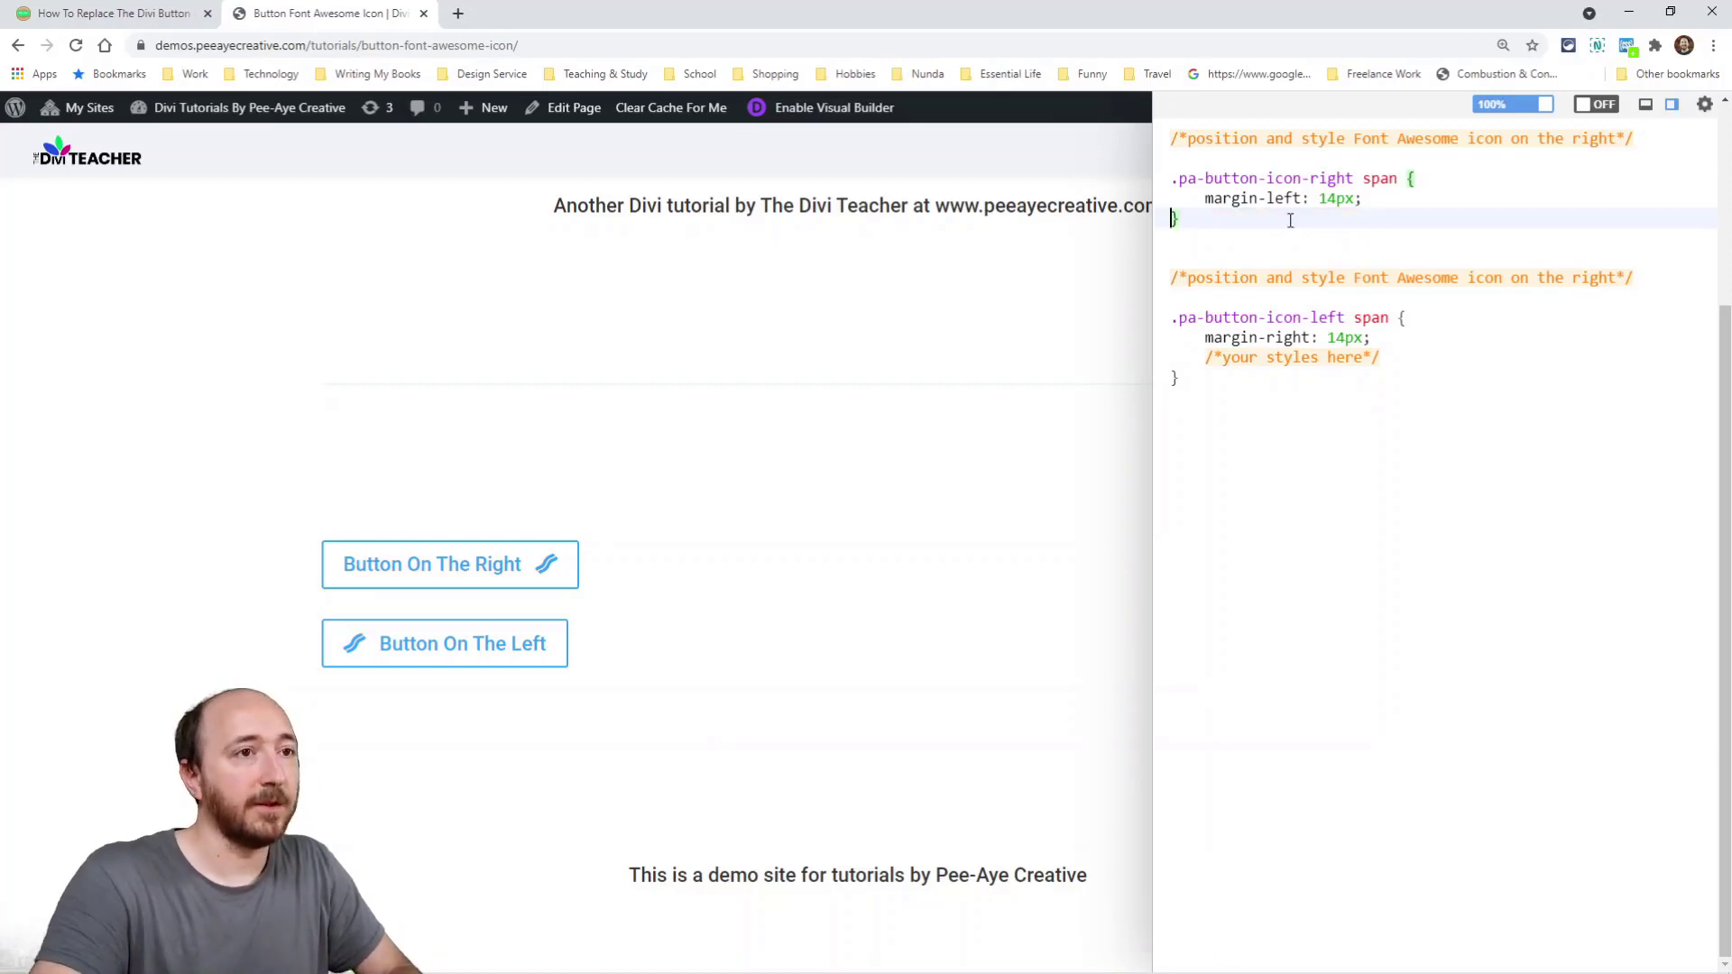
click(1383, 199)
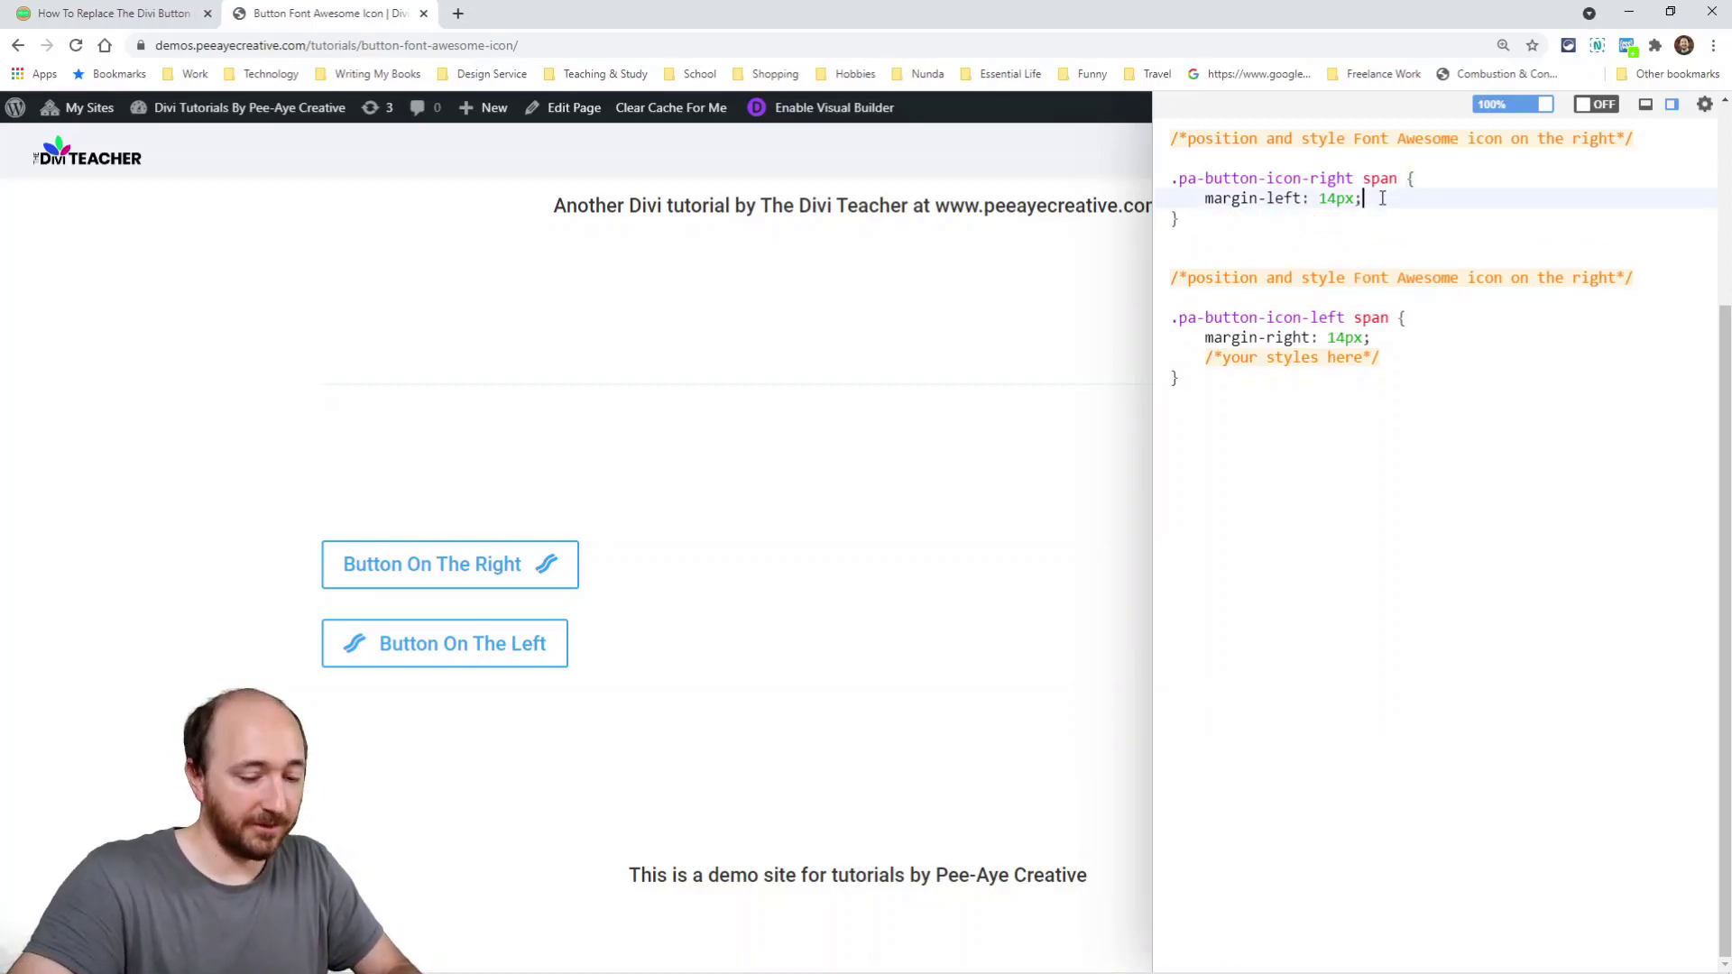
key(Return)
text(c)
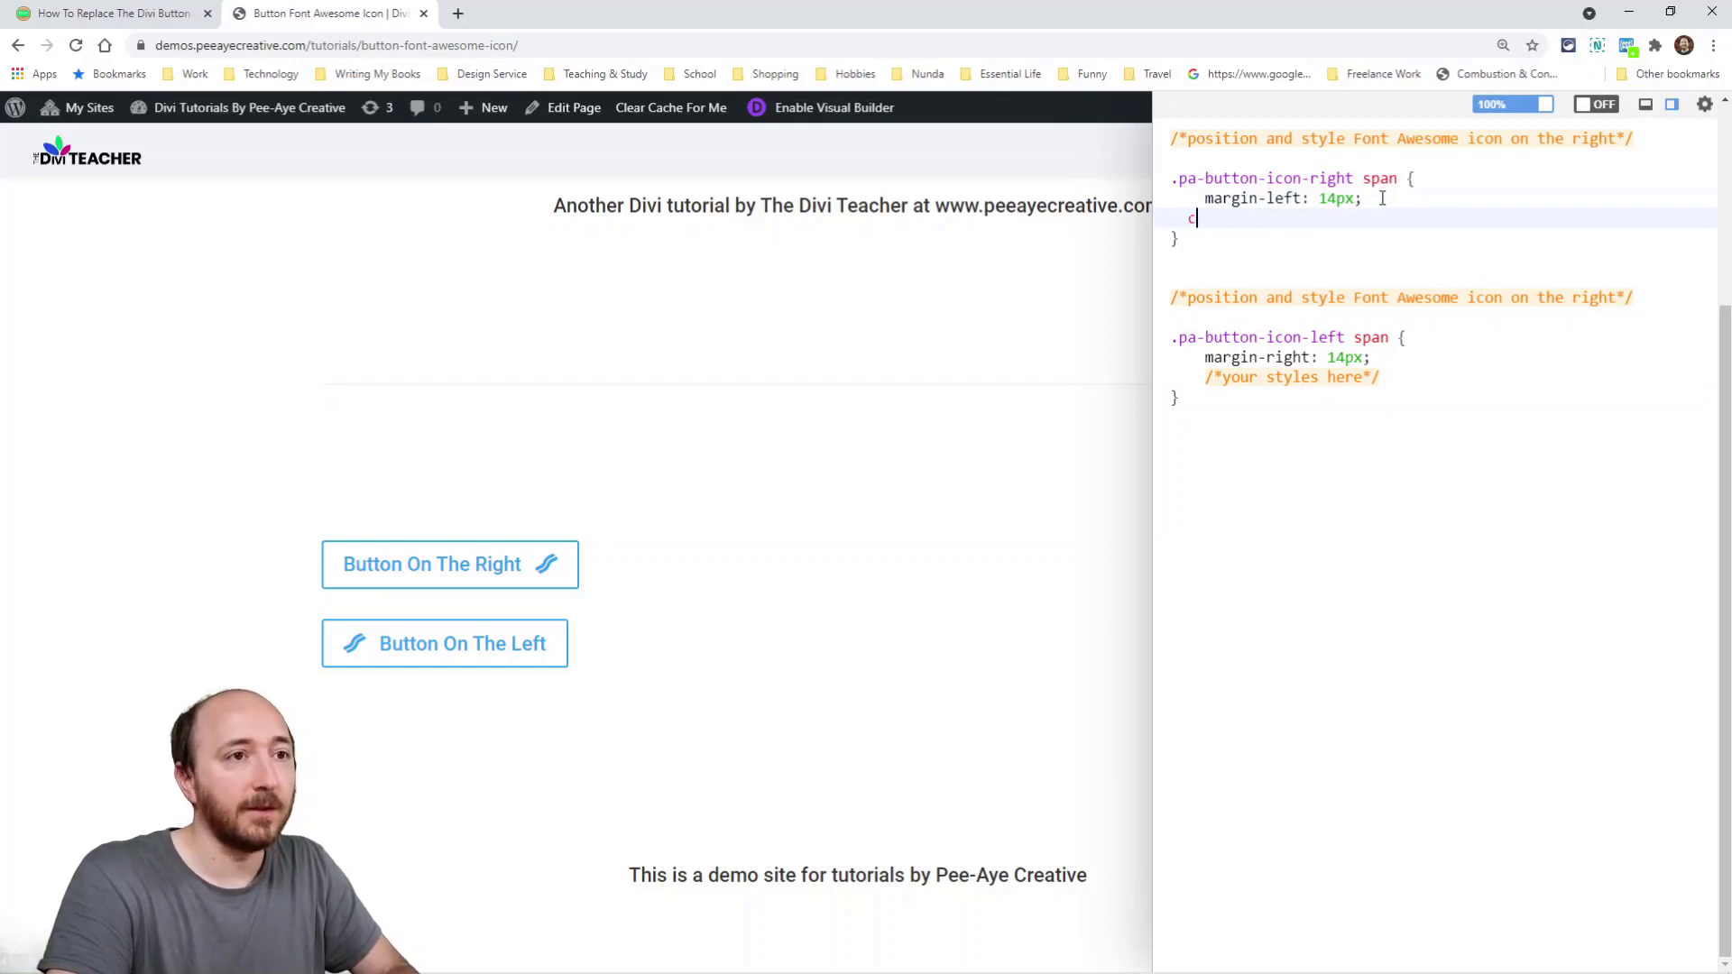
text(olor: red;)
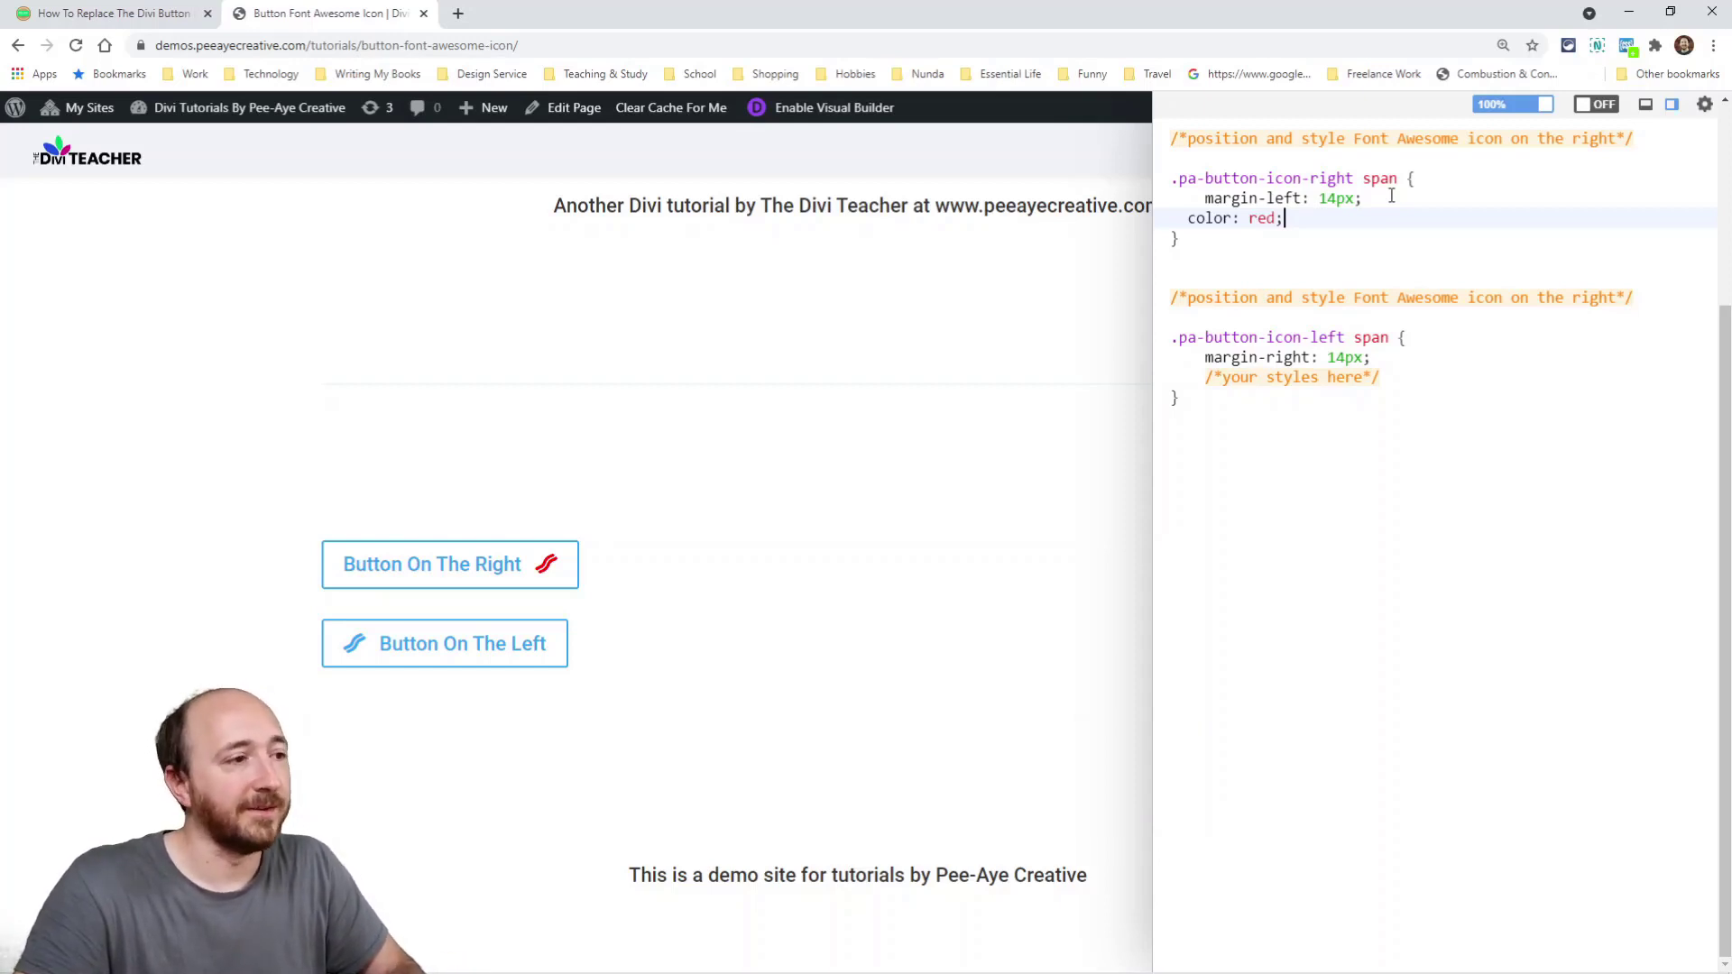
Open the article's Font Awesome website link in a new tab.
key(ctrl+1)
scroll(171, 434, up, 8)
scroll(172, 433, up, 3)
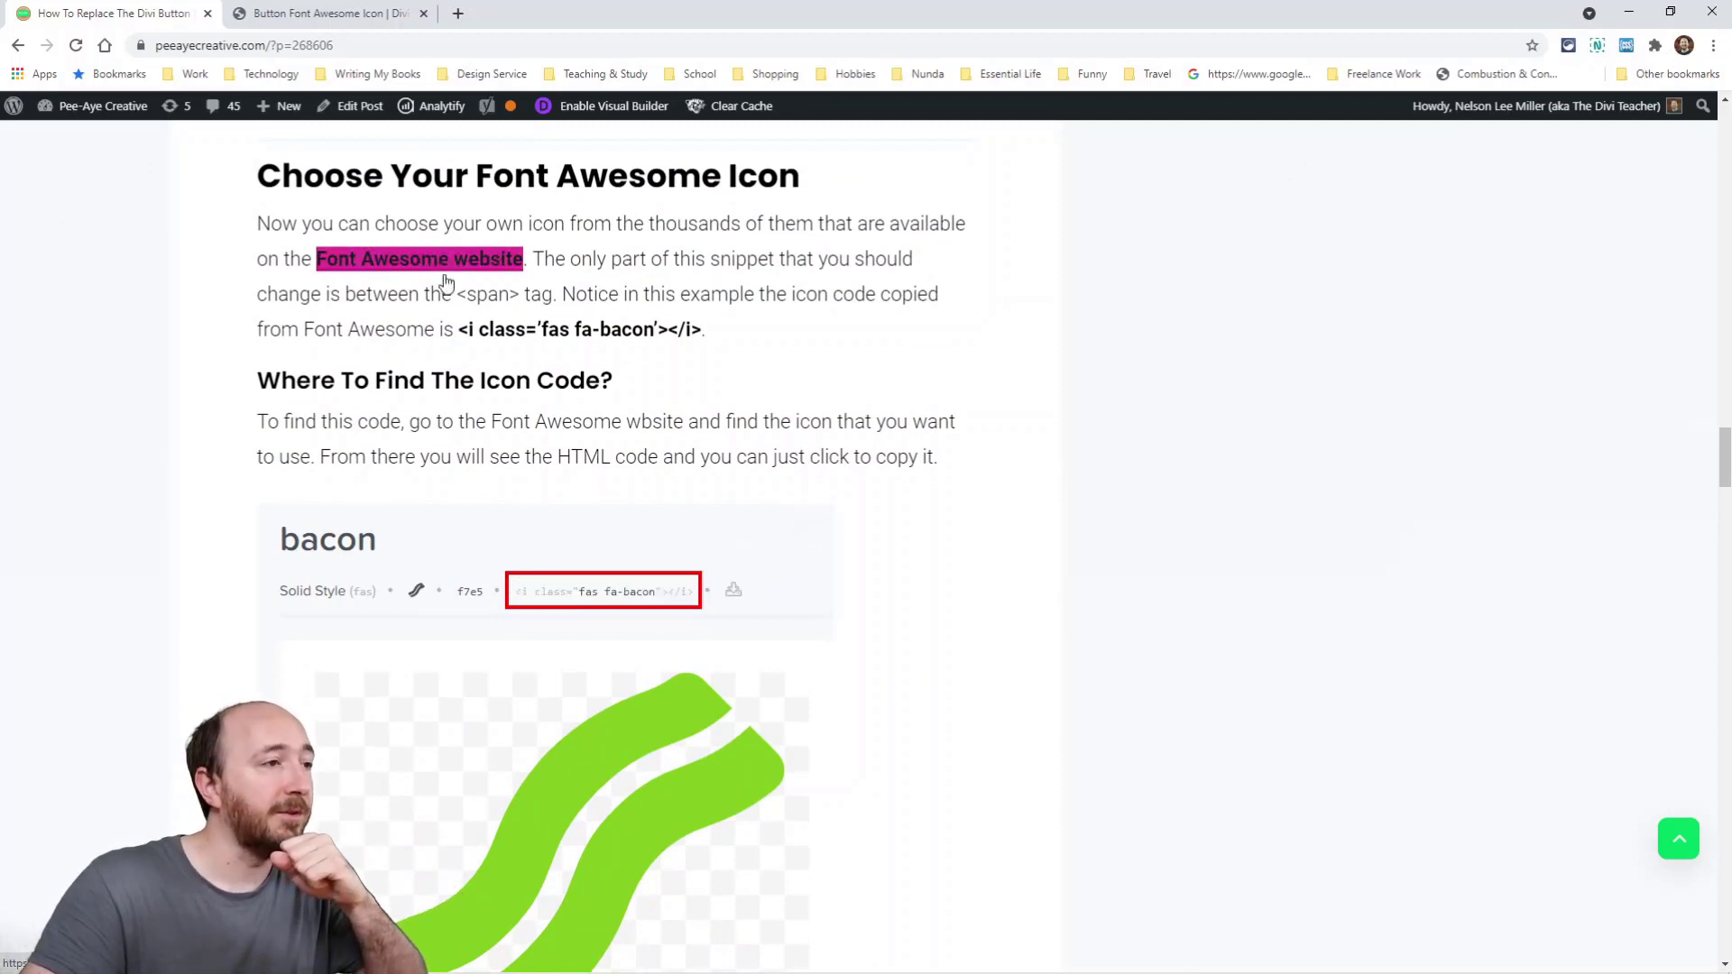
right_click(398, 260)
click(477, 271)
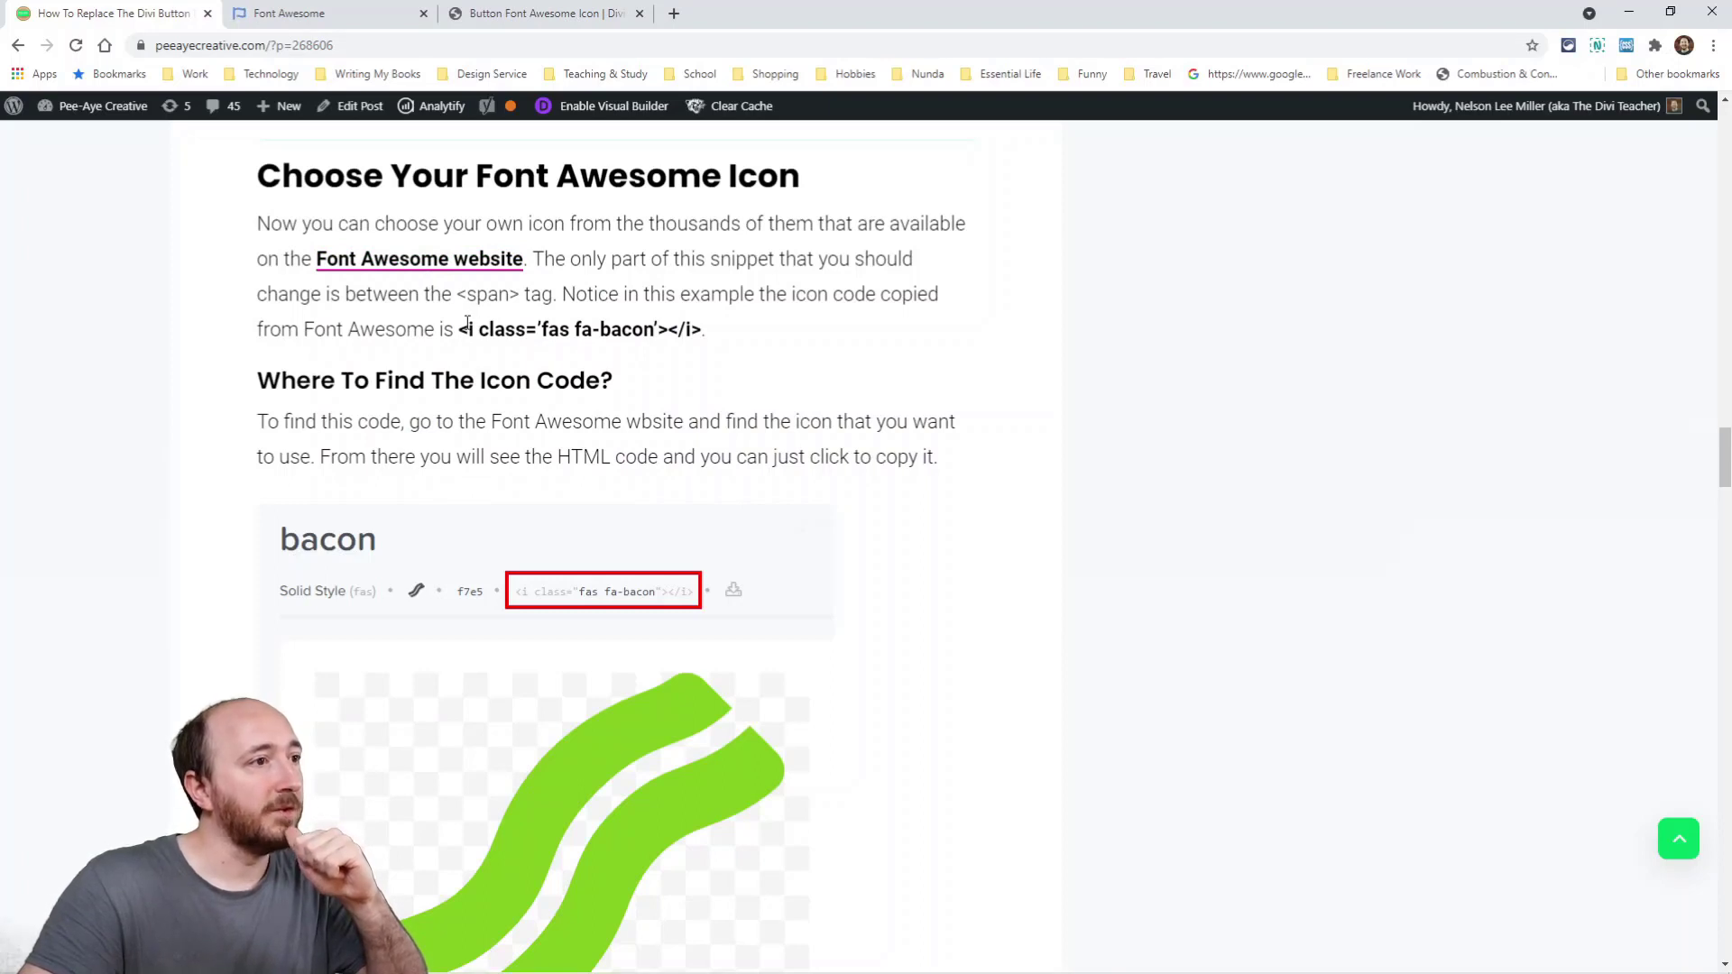
Highlight the example icon code and its class= part, then go to the Font Awesome site.
drag(459, 330, 703, 332)
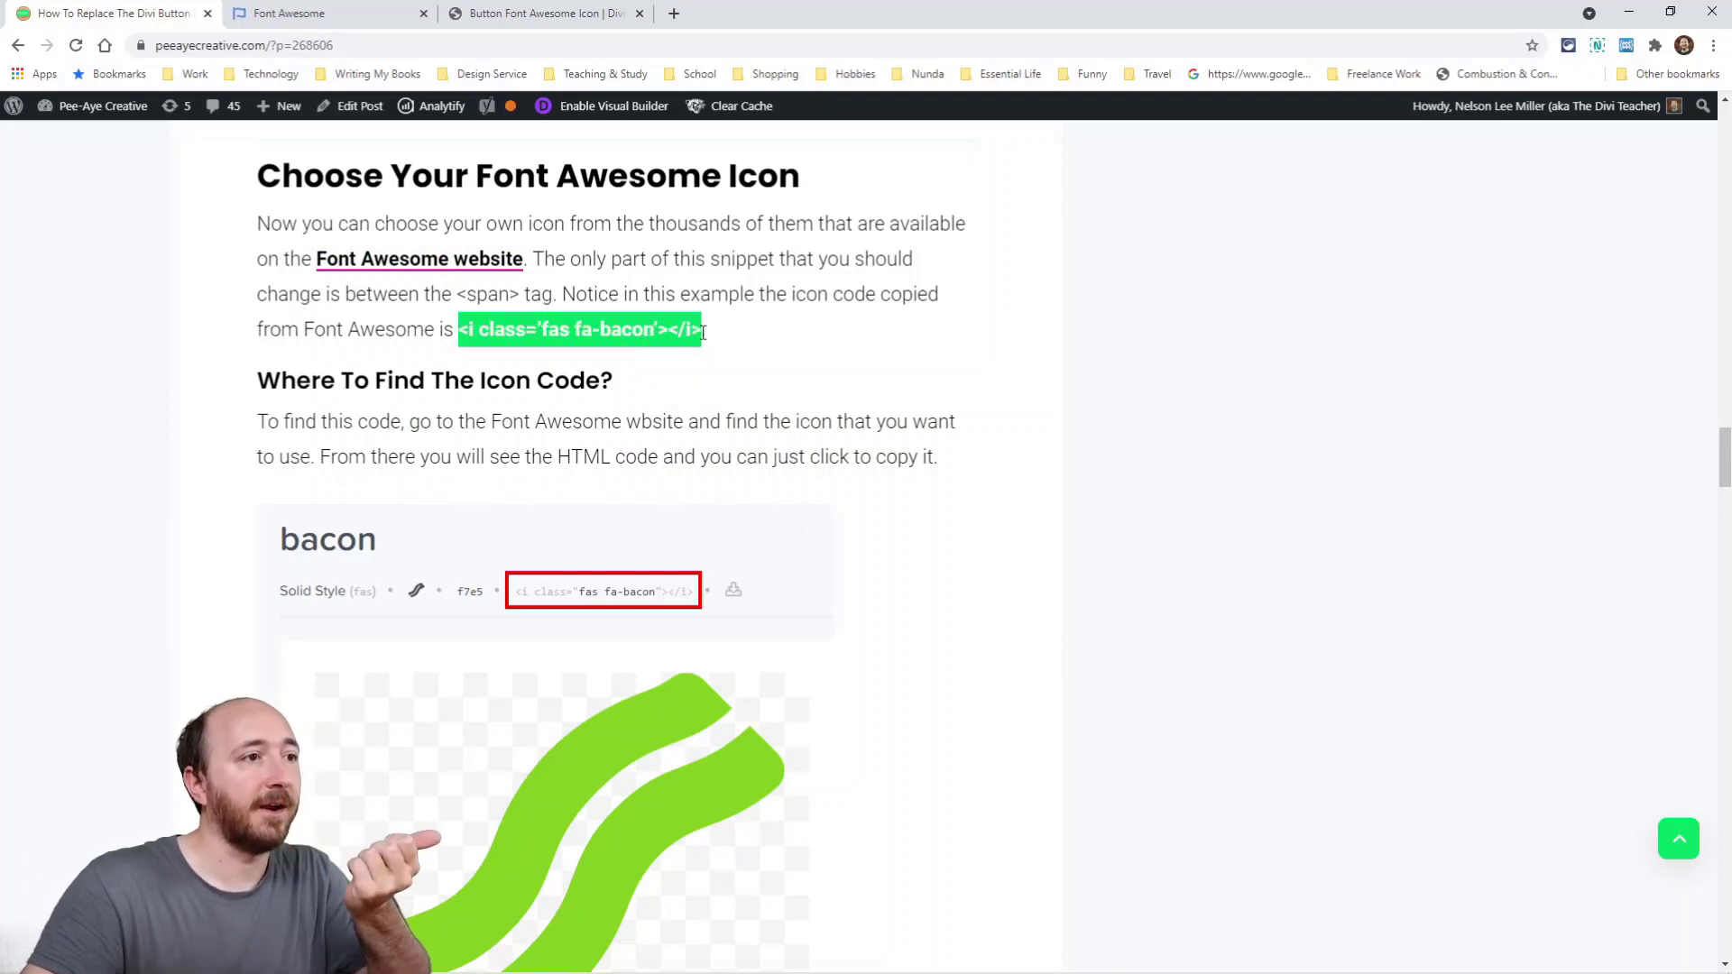
click(525, 338)
drag(481, 334, 653, 330)
click(551, 328)
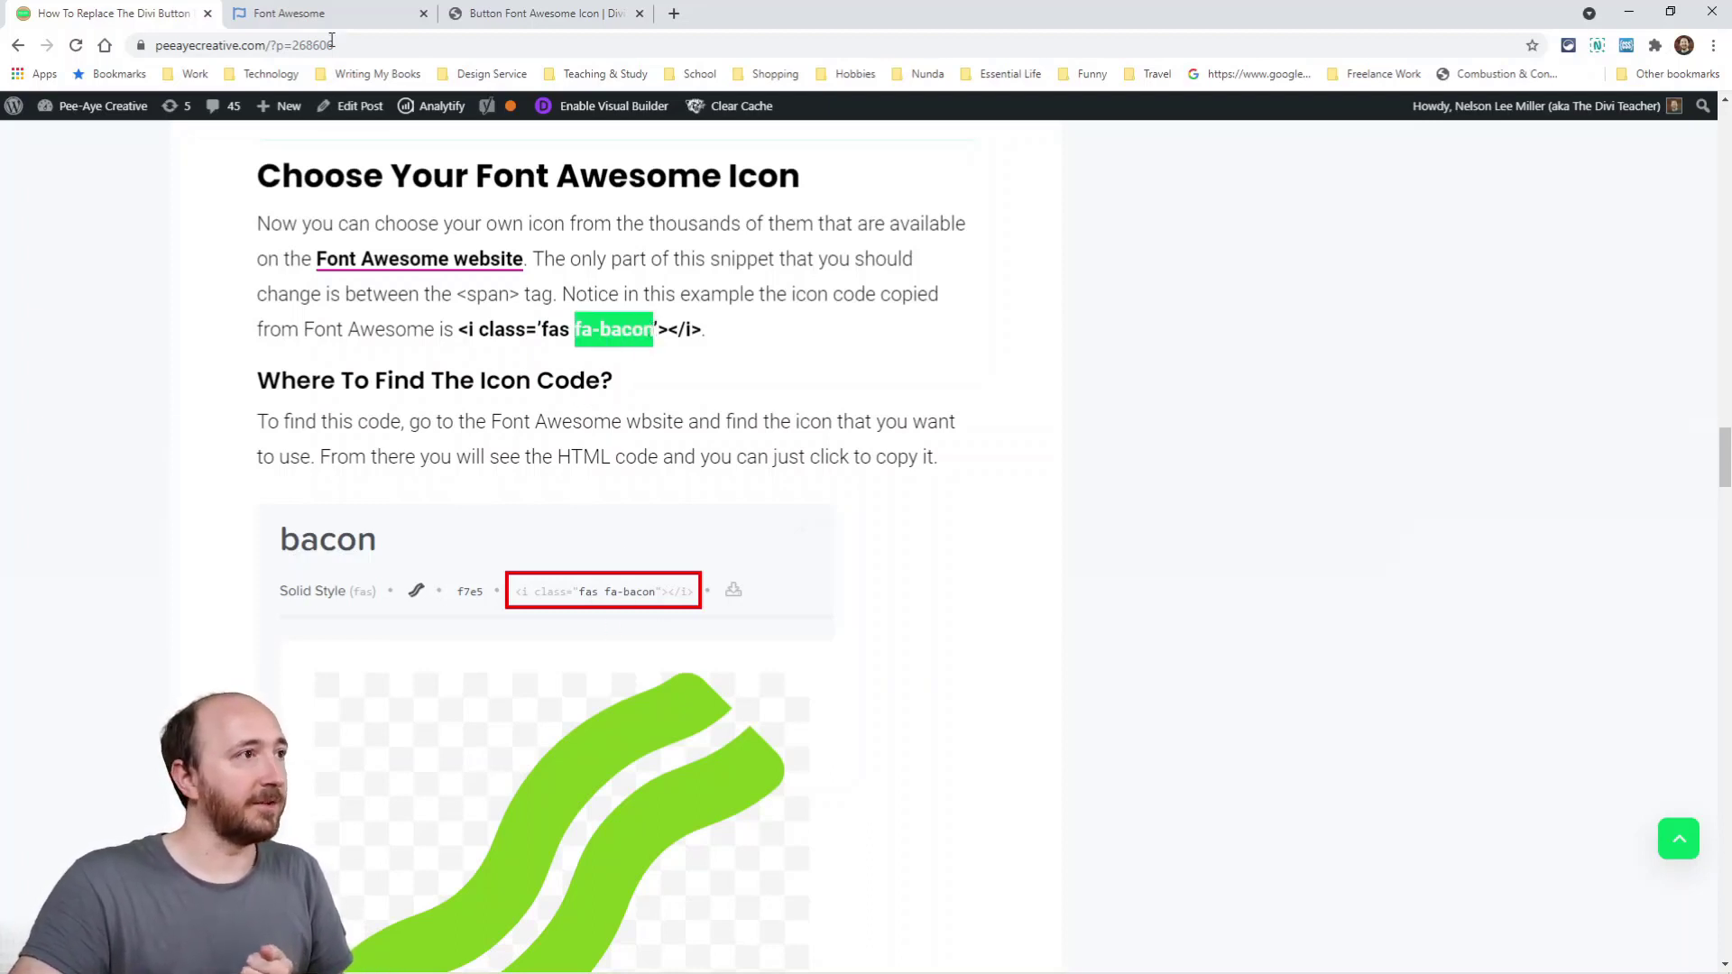
click(321, 16)
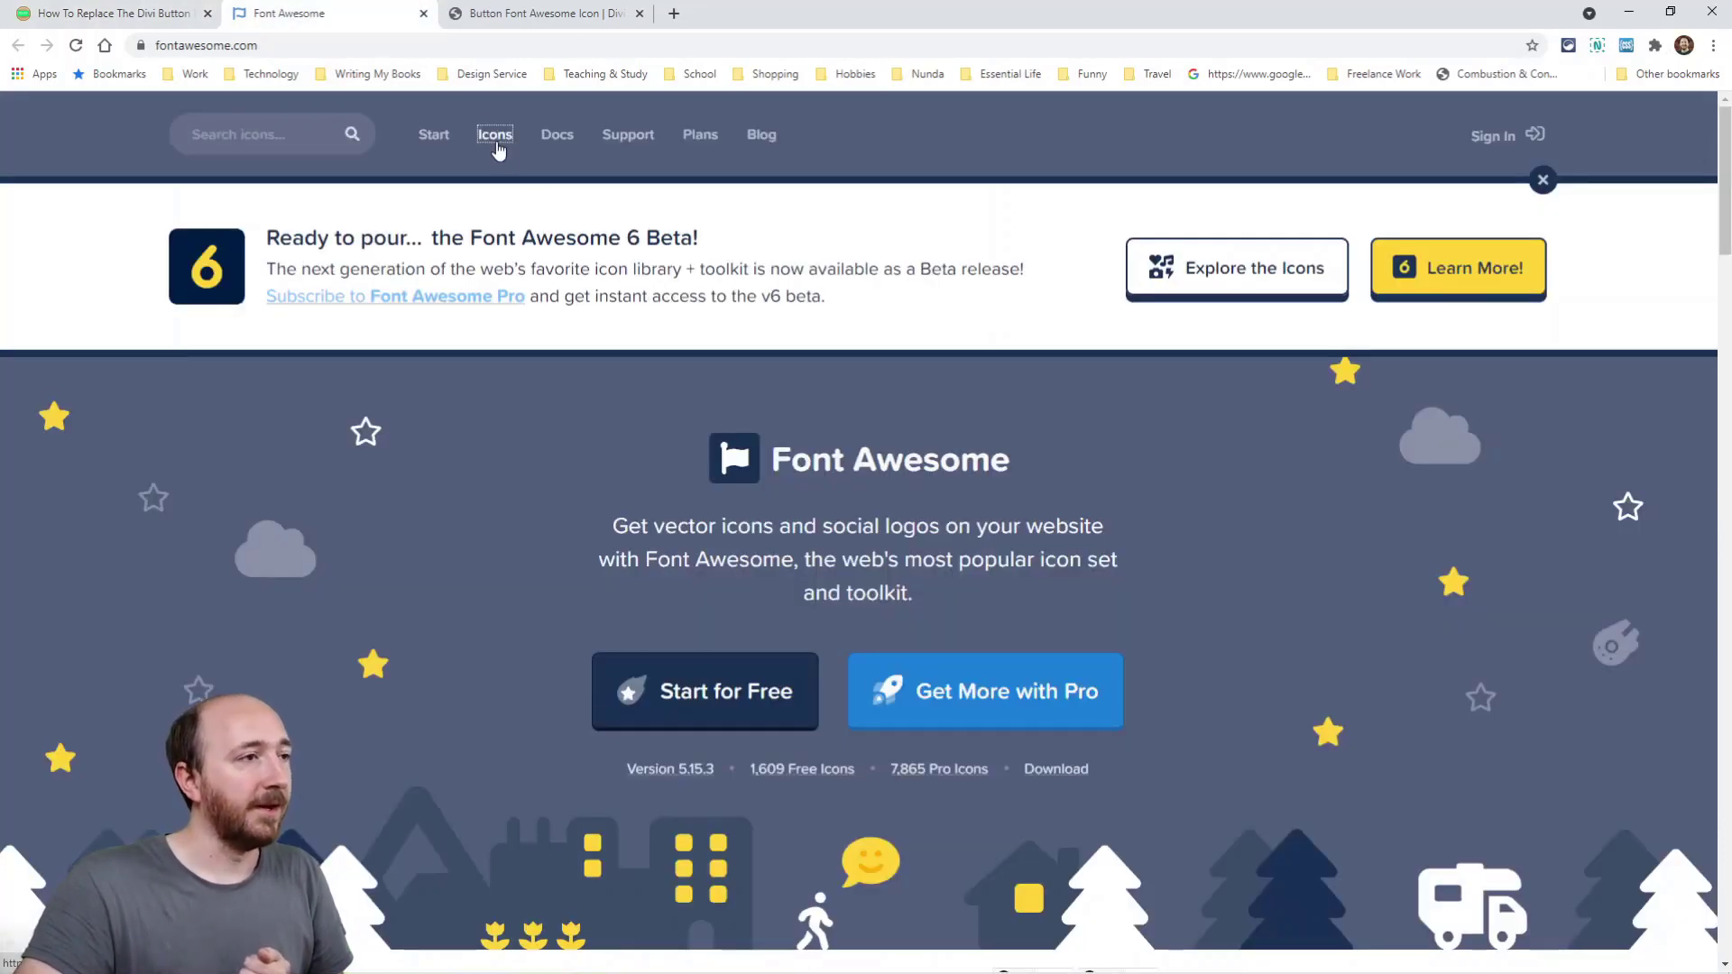
Find and open the airbnb brand icon in the Font Awesome gallery.
click(496, 145)
scroll(716, 437, down, 4)
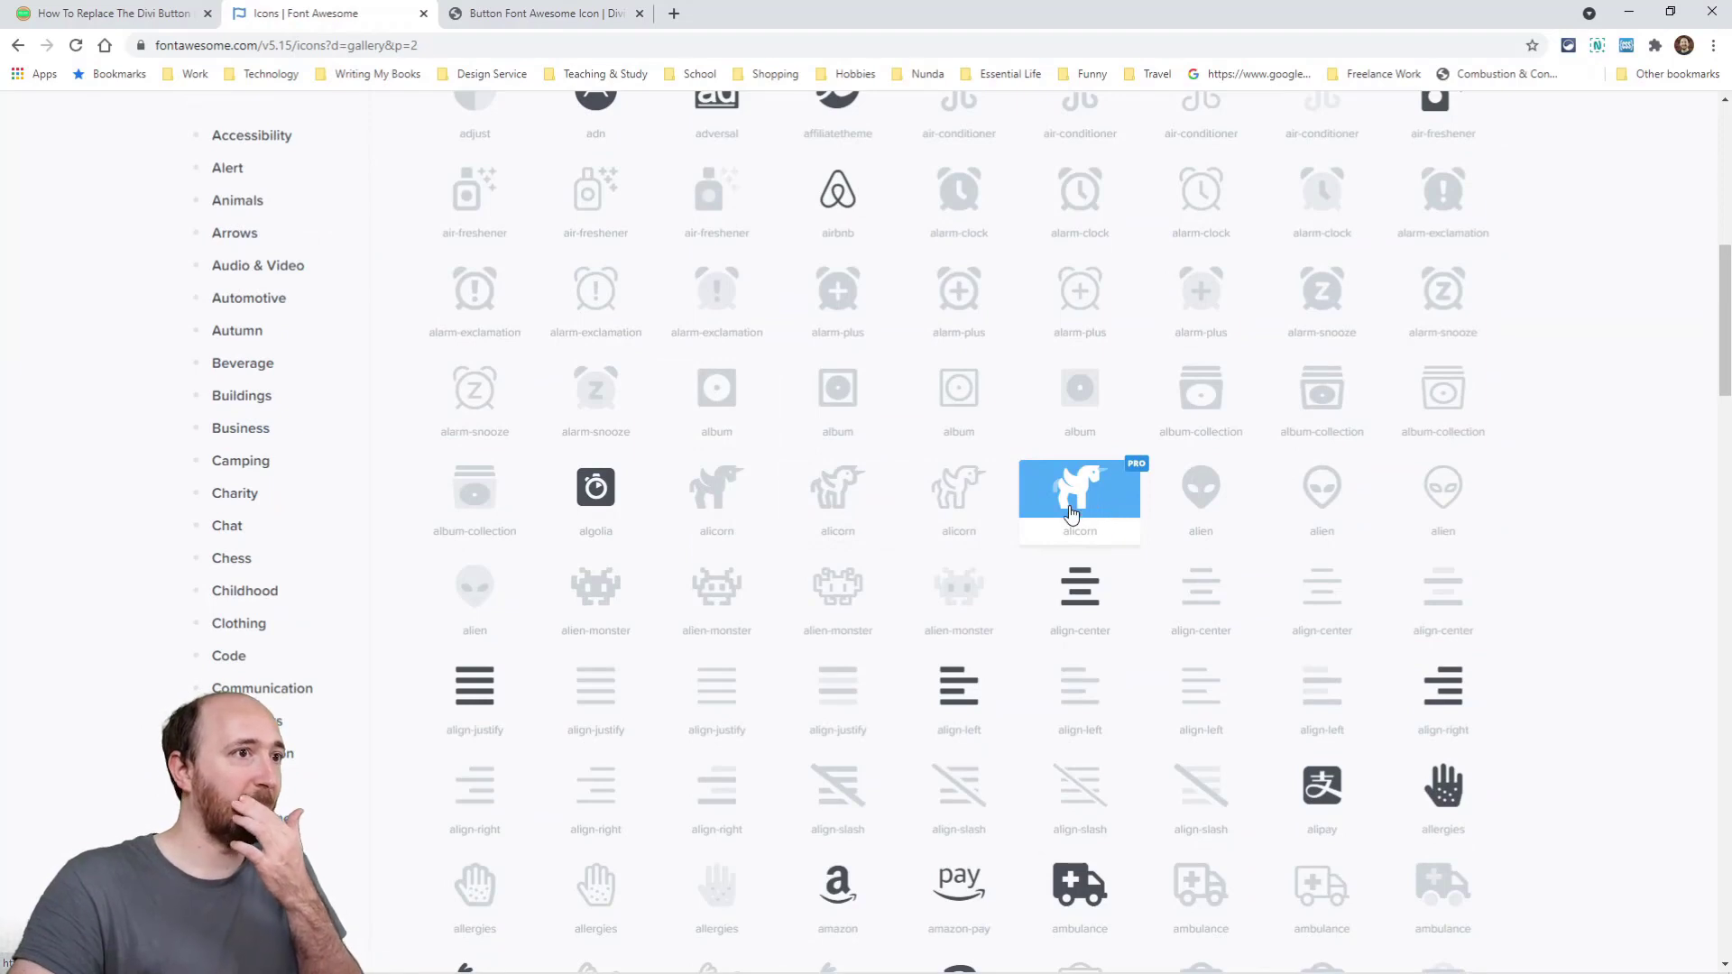
scroll(1106, 522, up, 2)
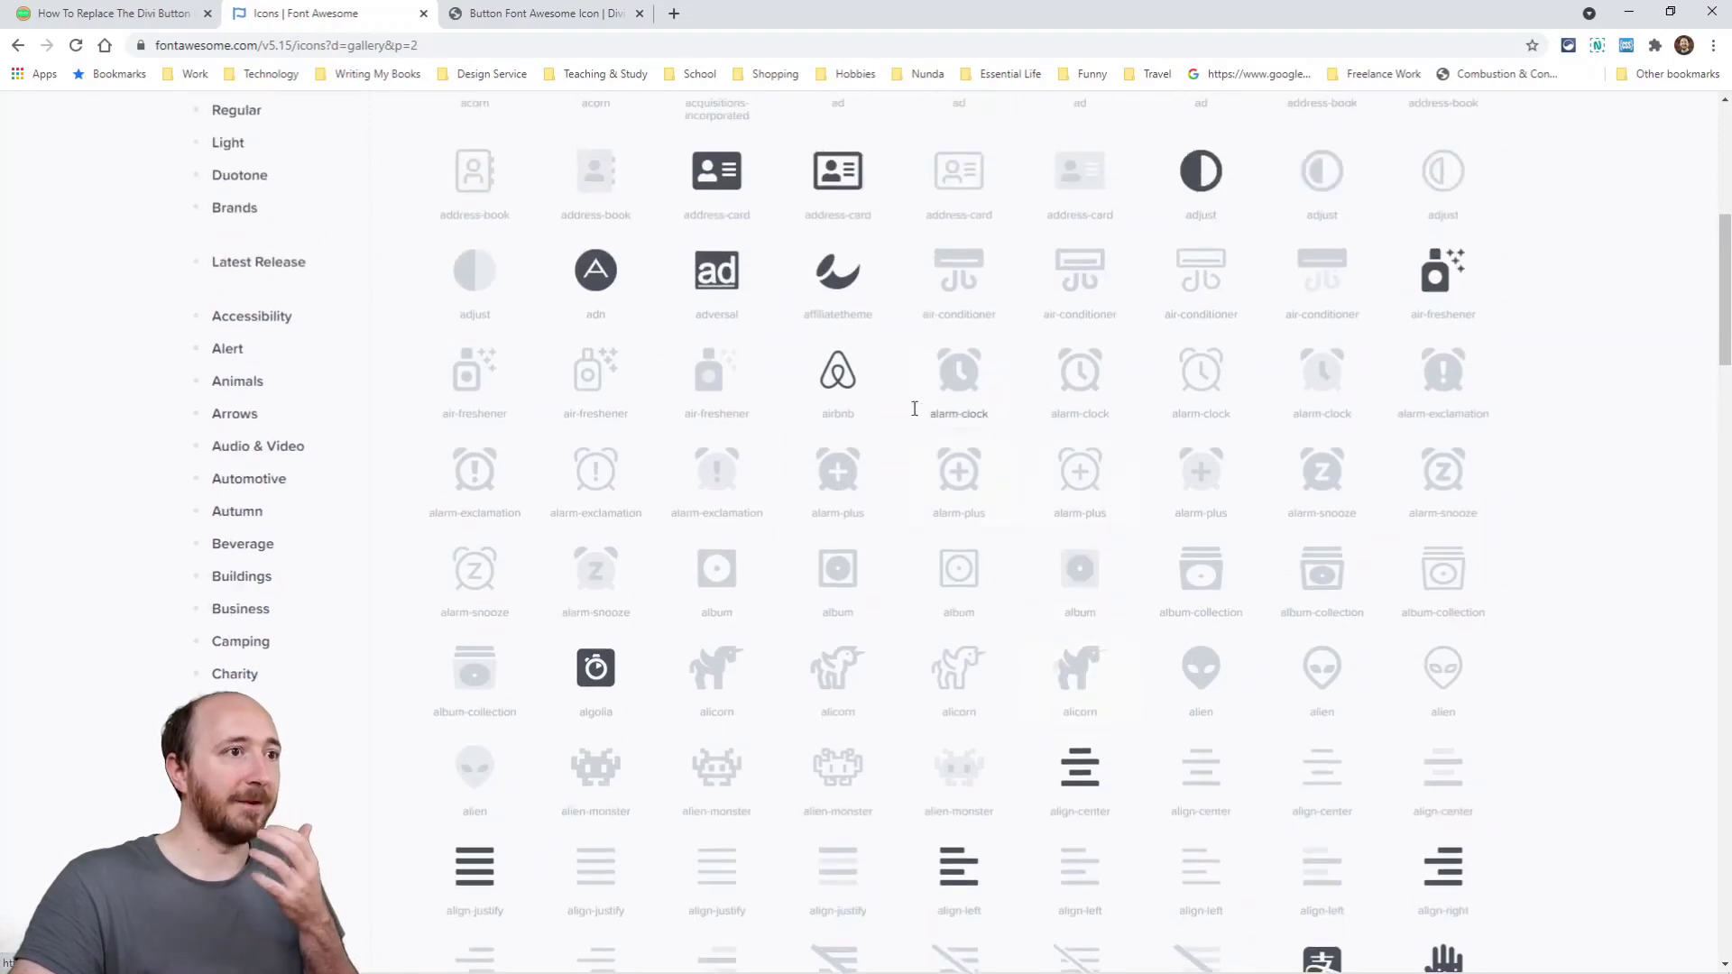
click(837, 377)
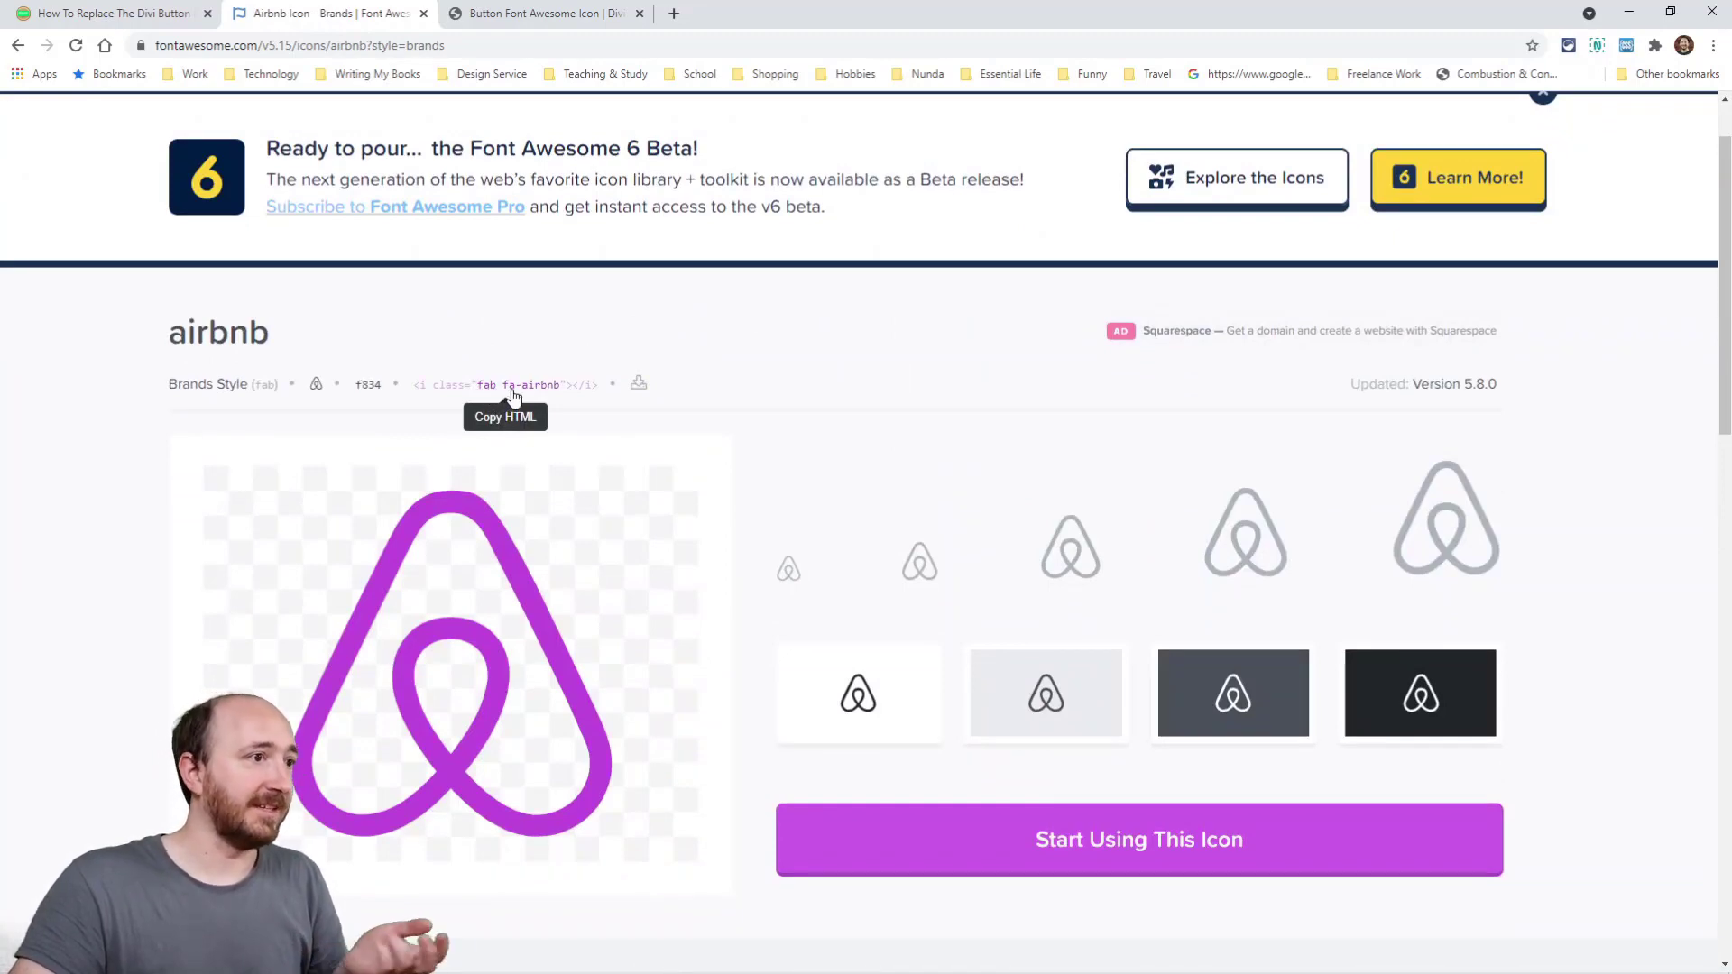
Start the visual builder on the demo page, then copy the airbnb icon's HTML snippet.
click(528, 13)
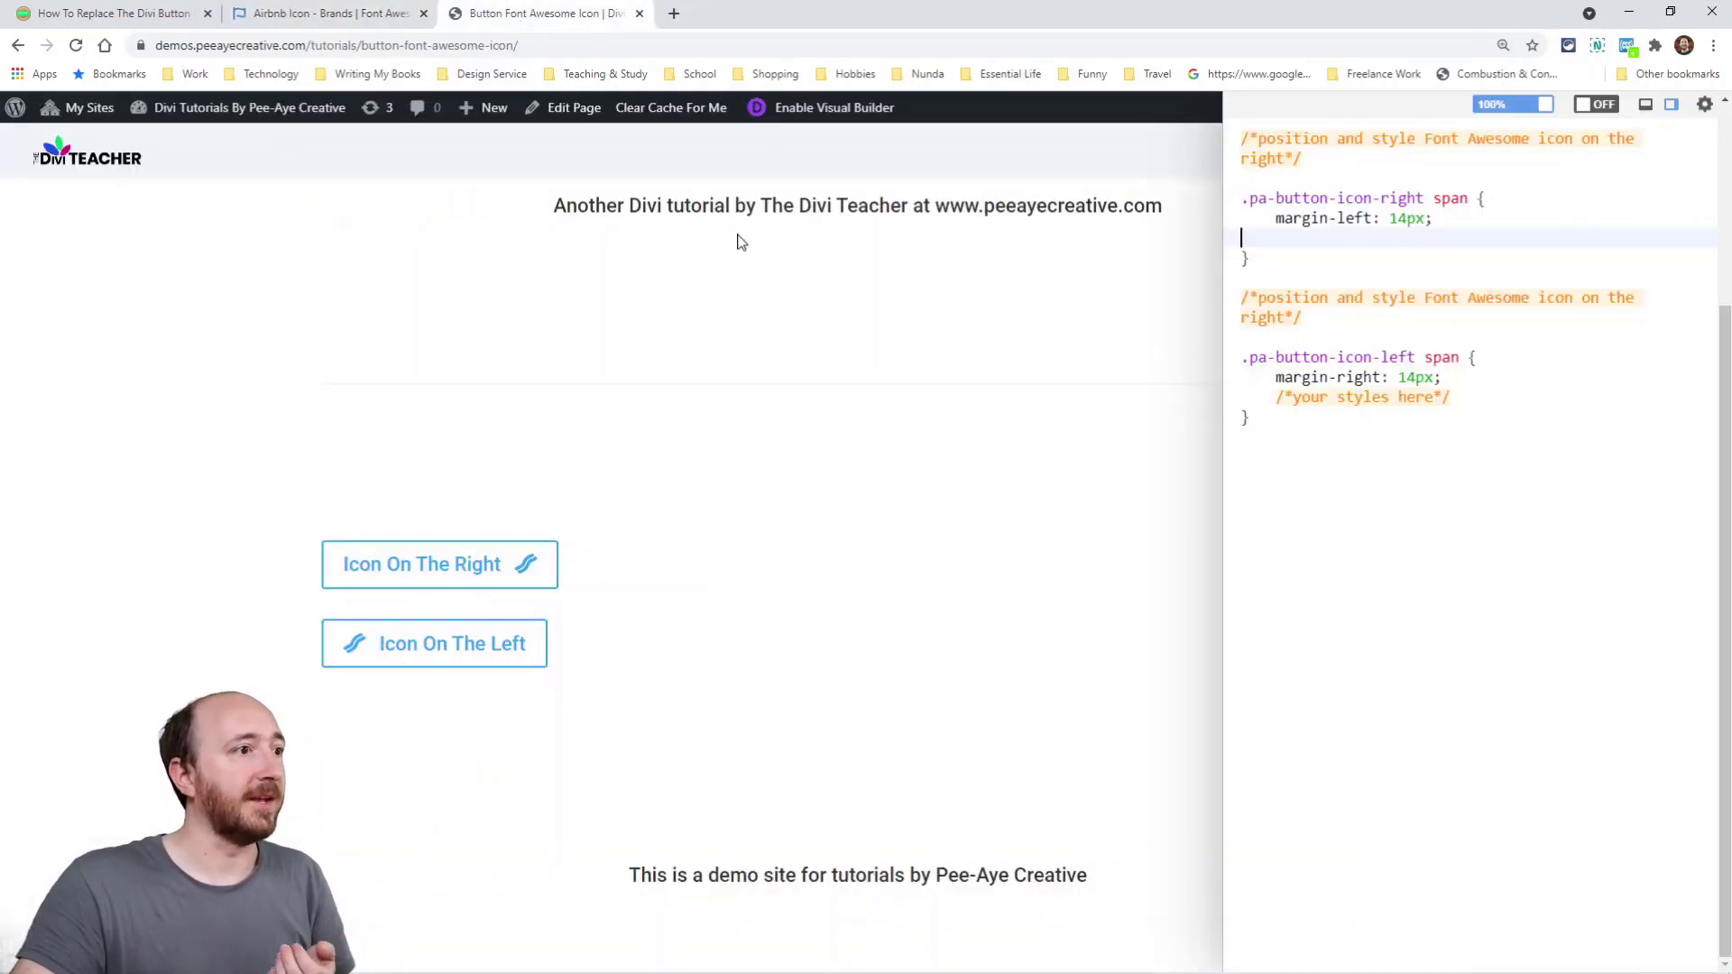
click(799, 112)
click(298, 13)
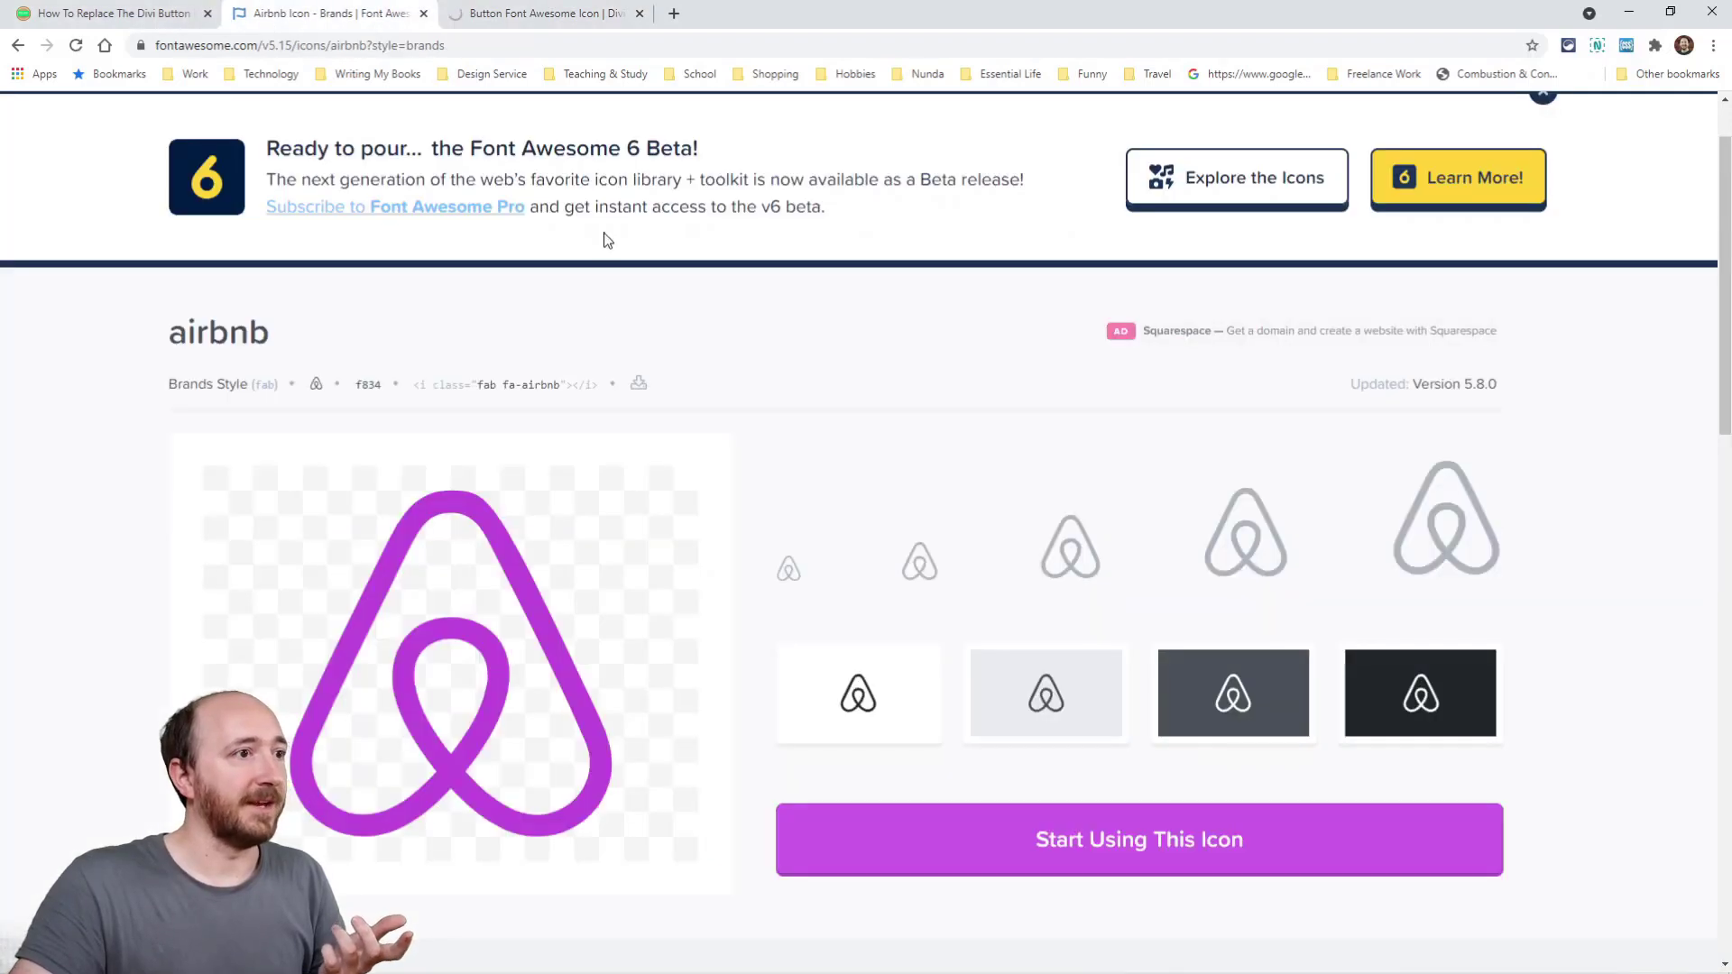
click(510, 394)
Replace the bacon icon markup on line 4 of the Code module with the airbnb HTML.
click(544, 16)
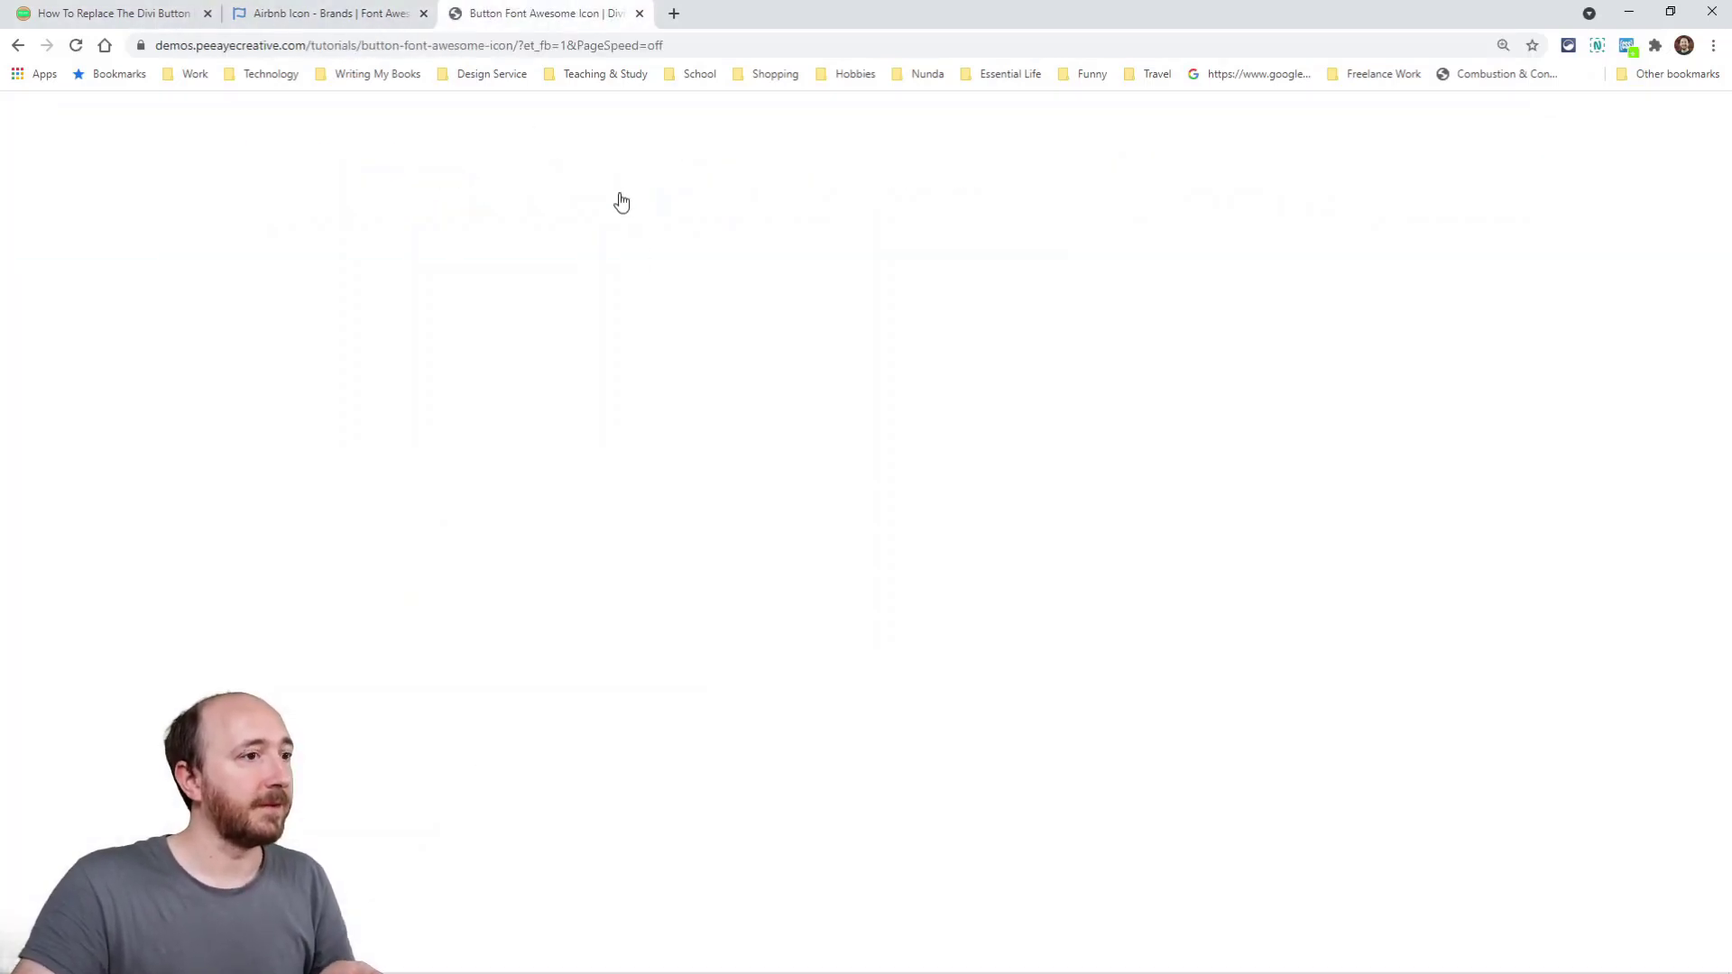
scroll(739, 749, down, 3)
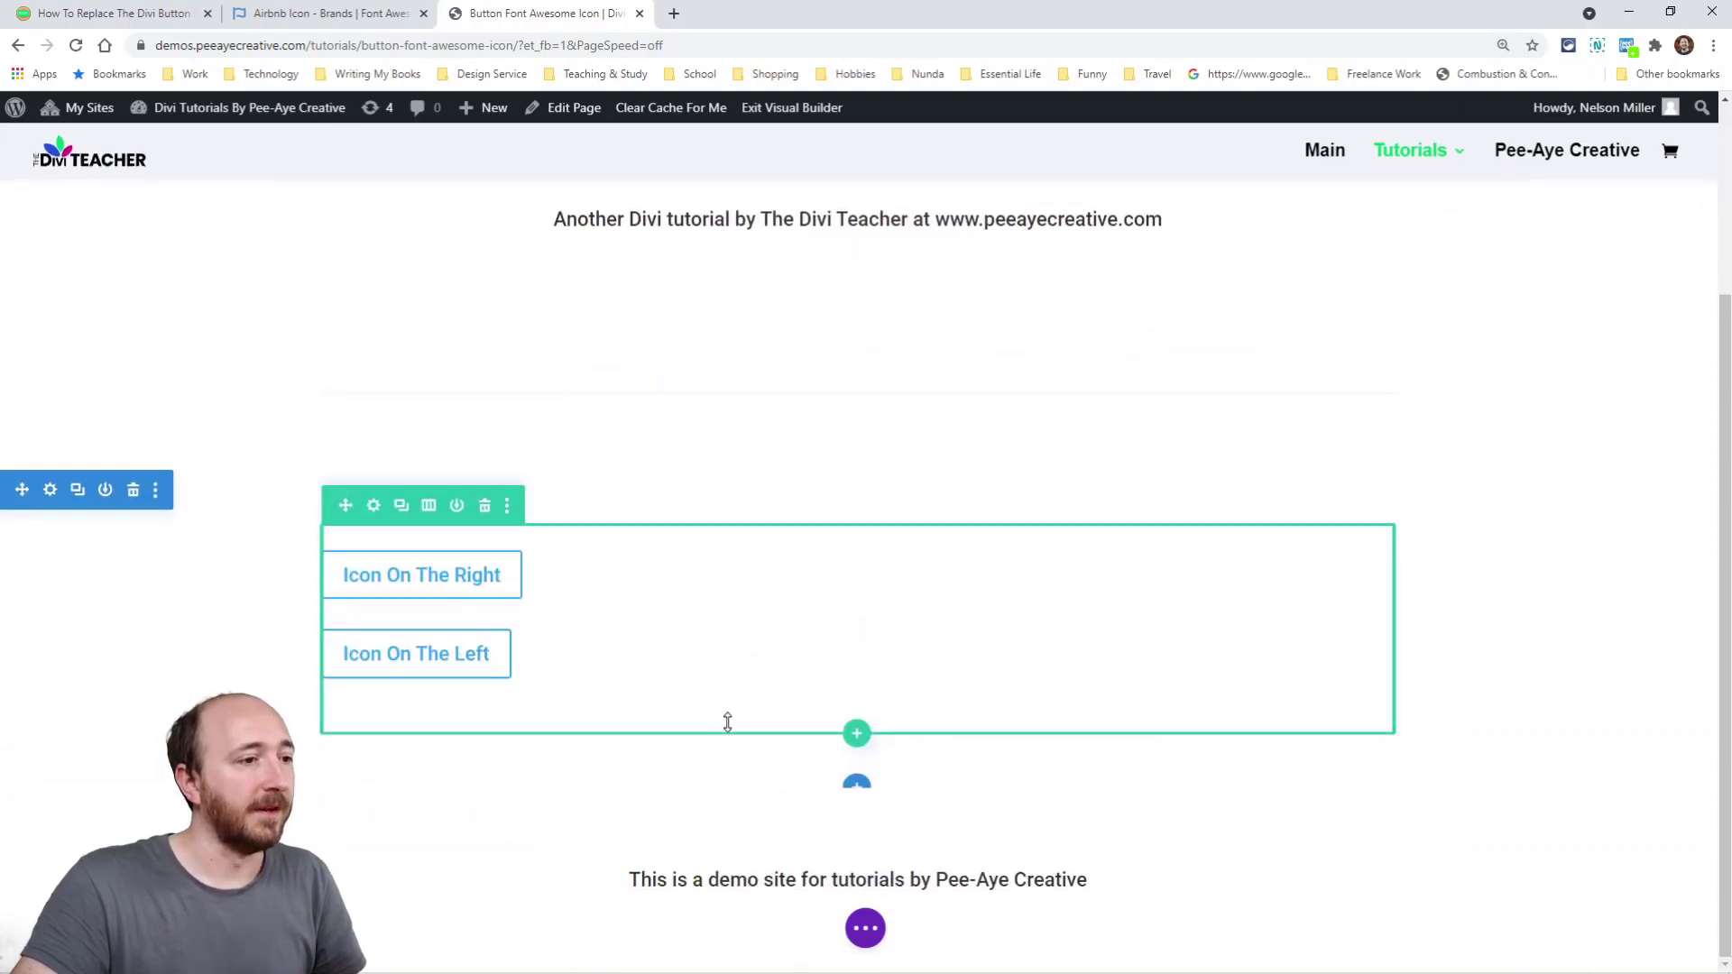
click(820, 717)
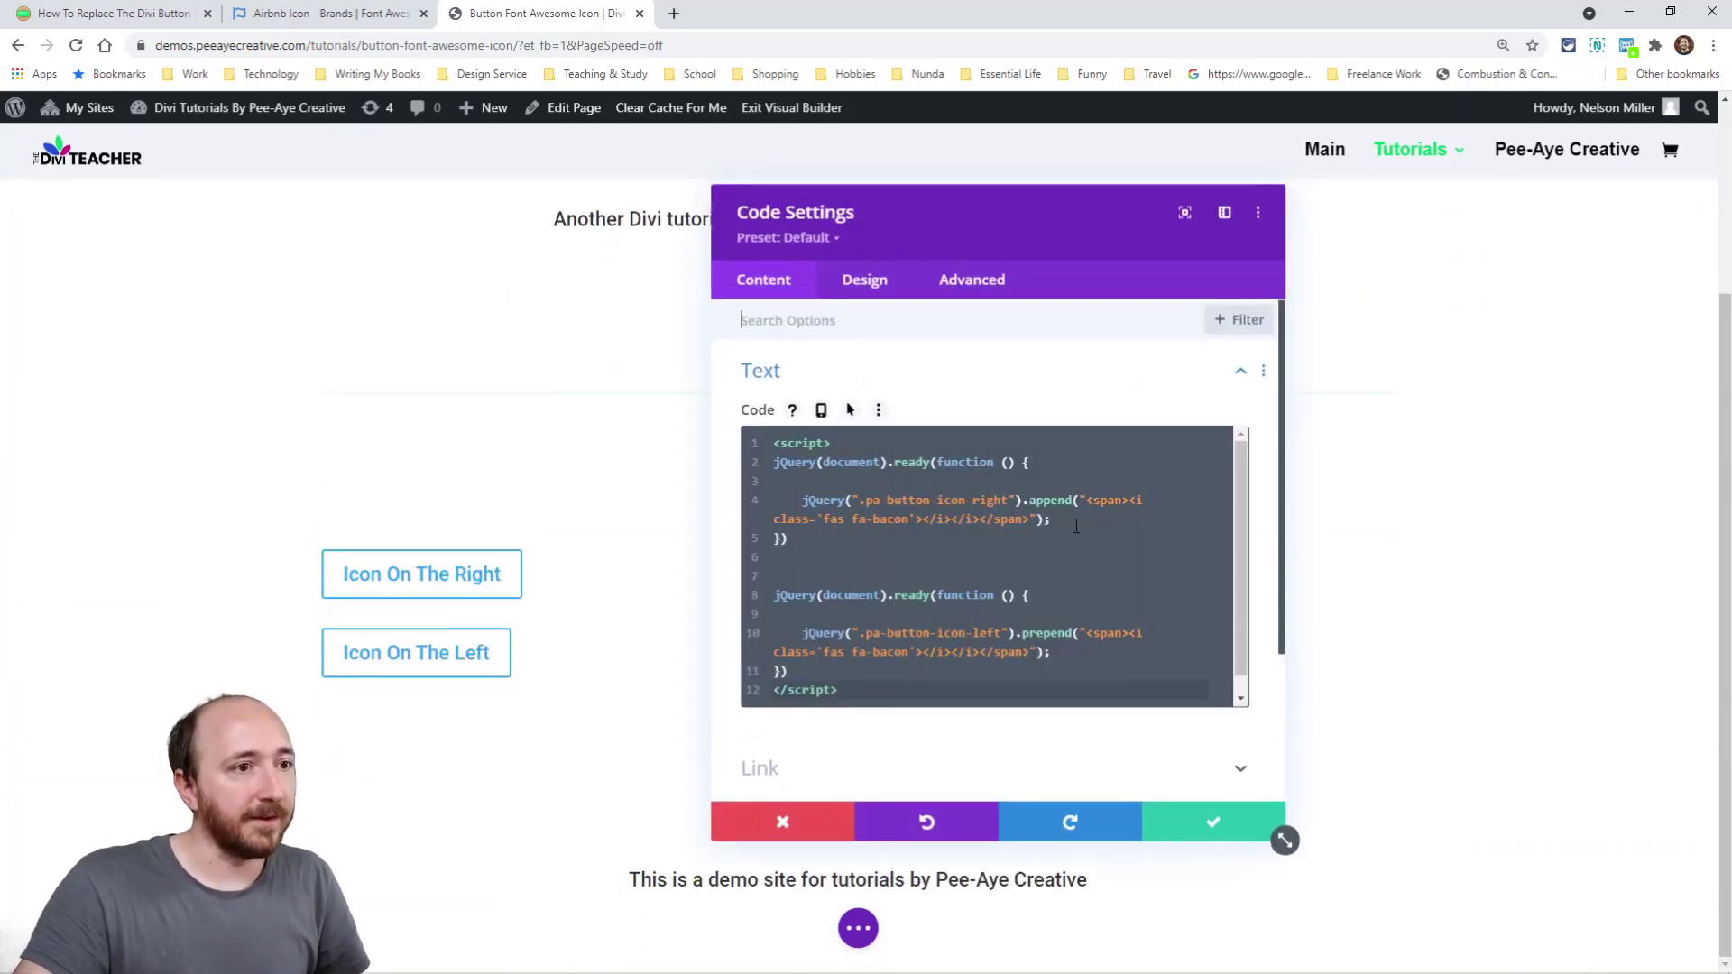
drag(1285, 841, 1578, 832)
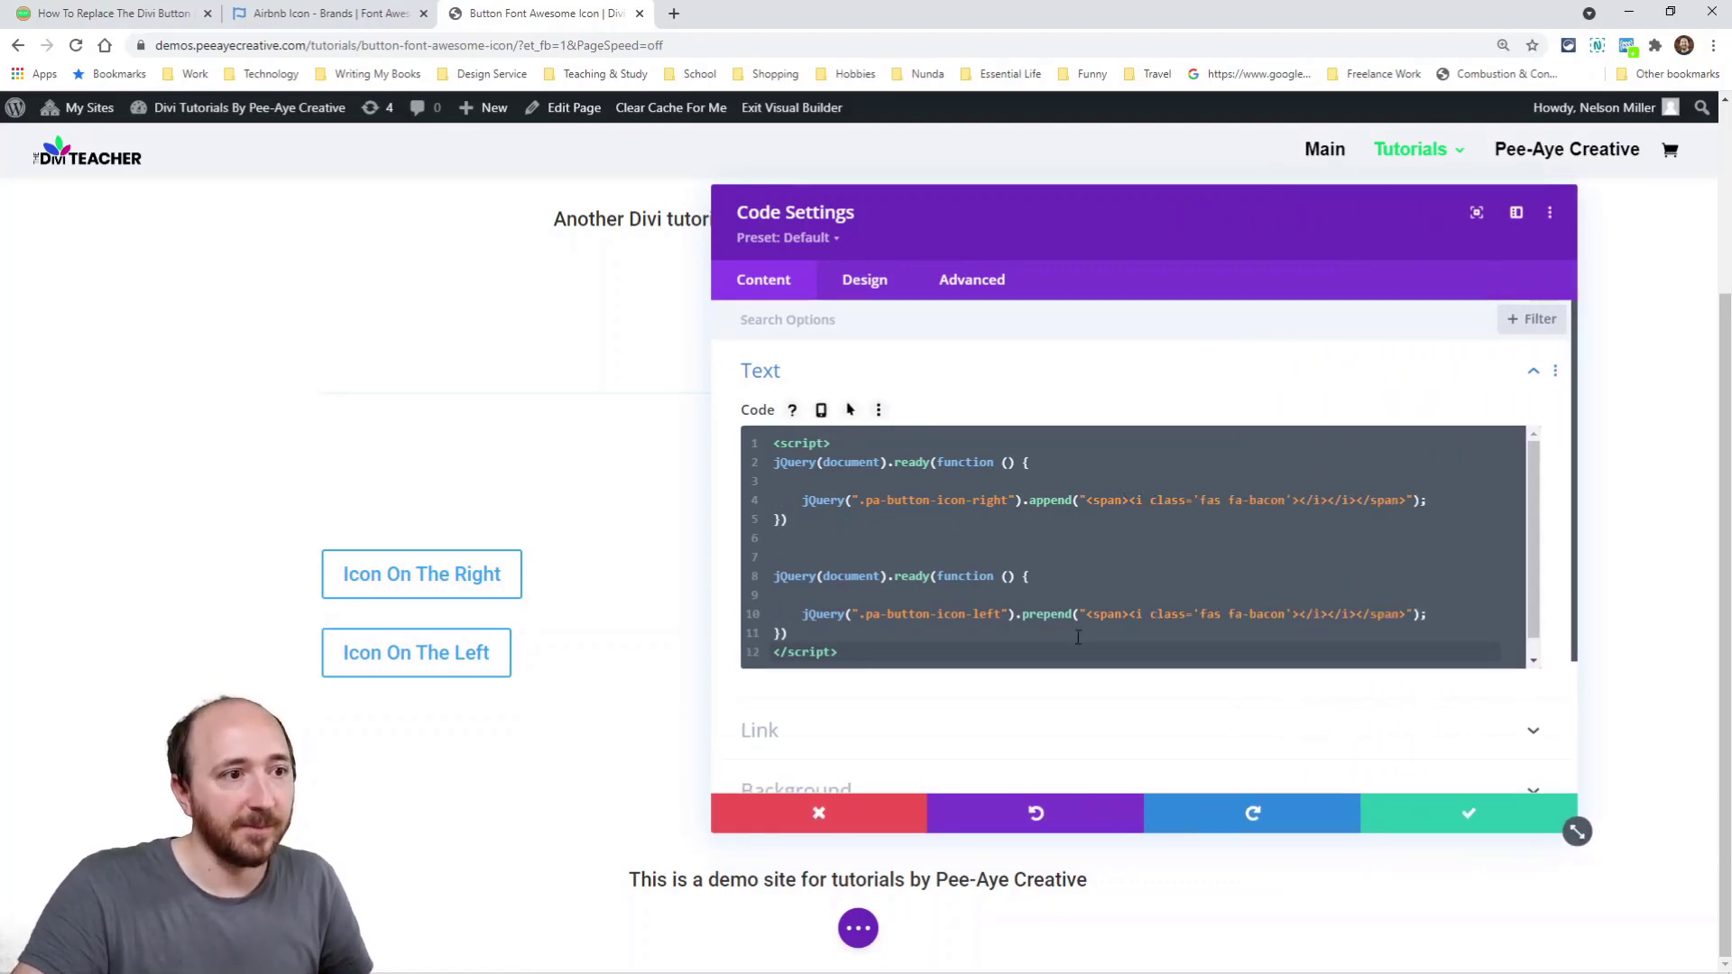
drag(1129, 505, 1299, 499)
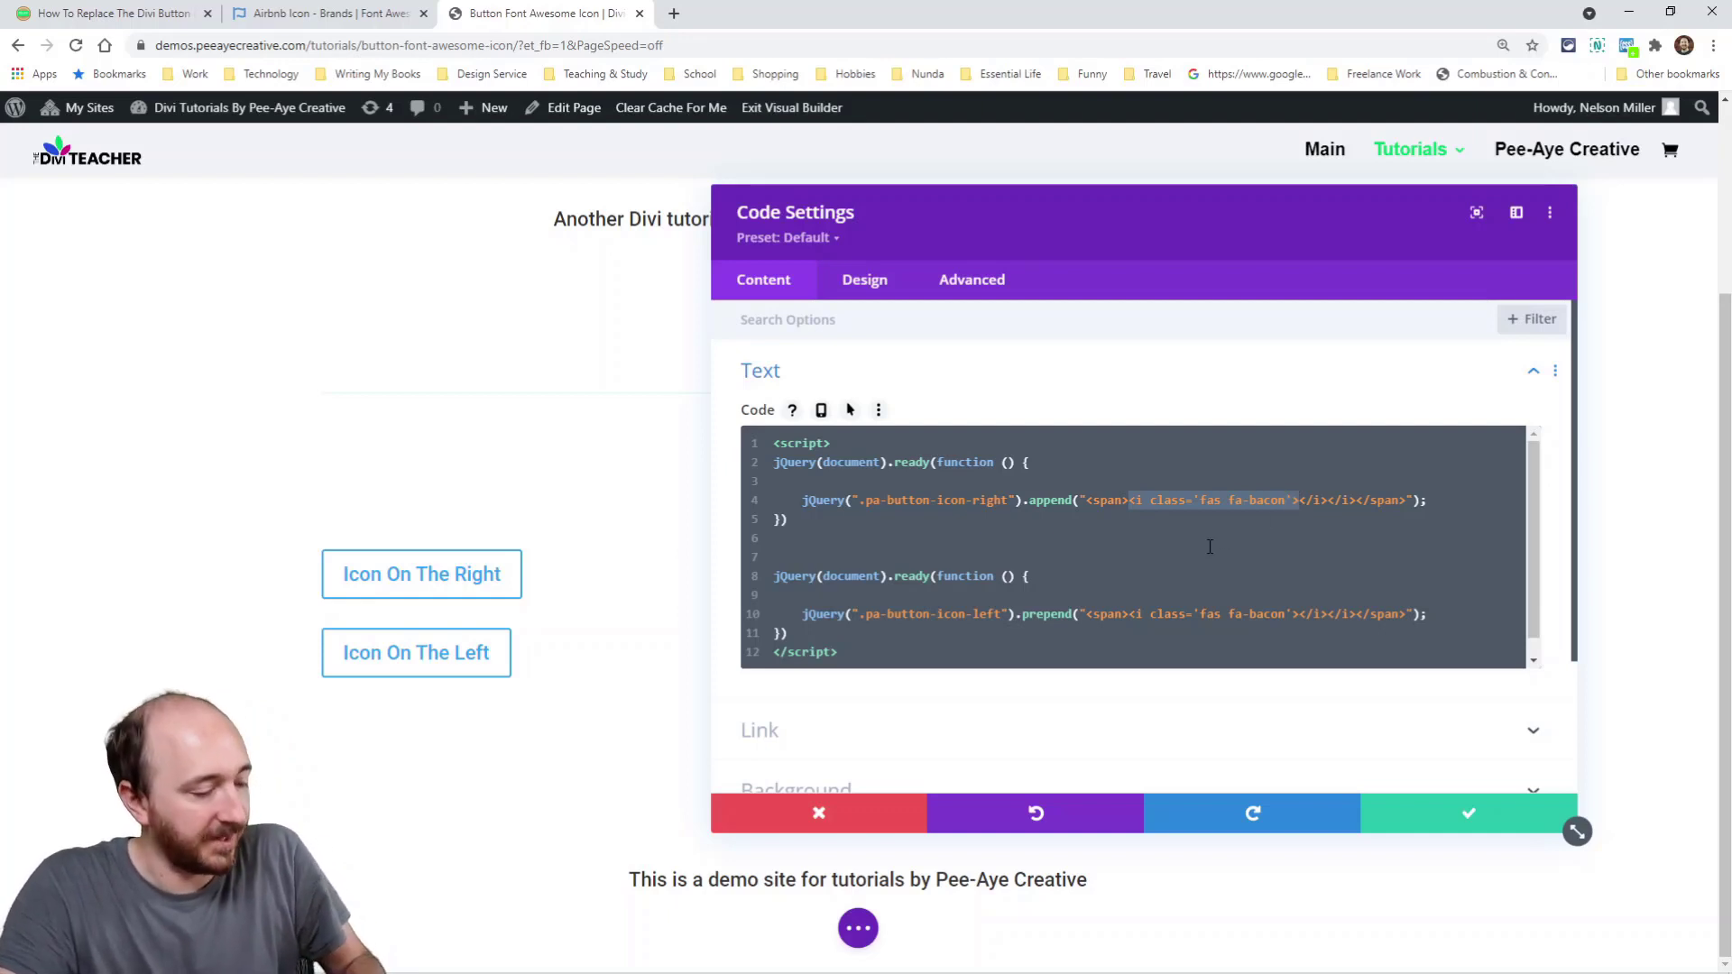
key(ctrl+v)
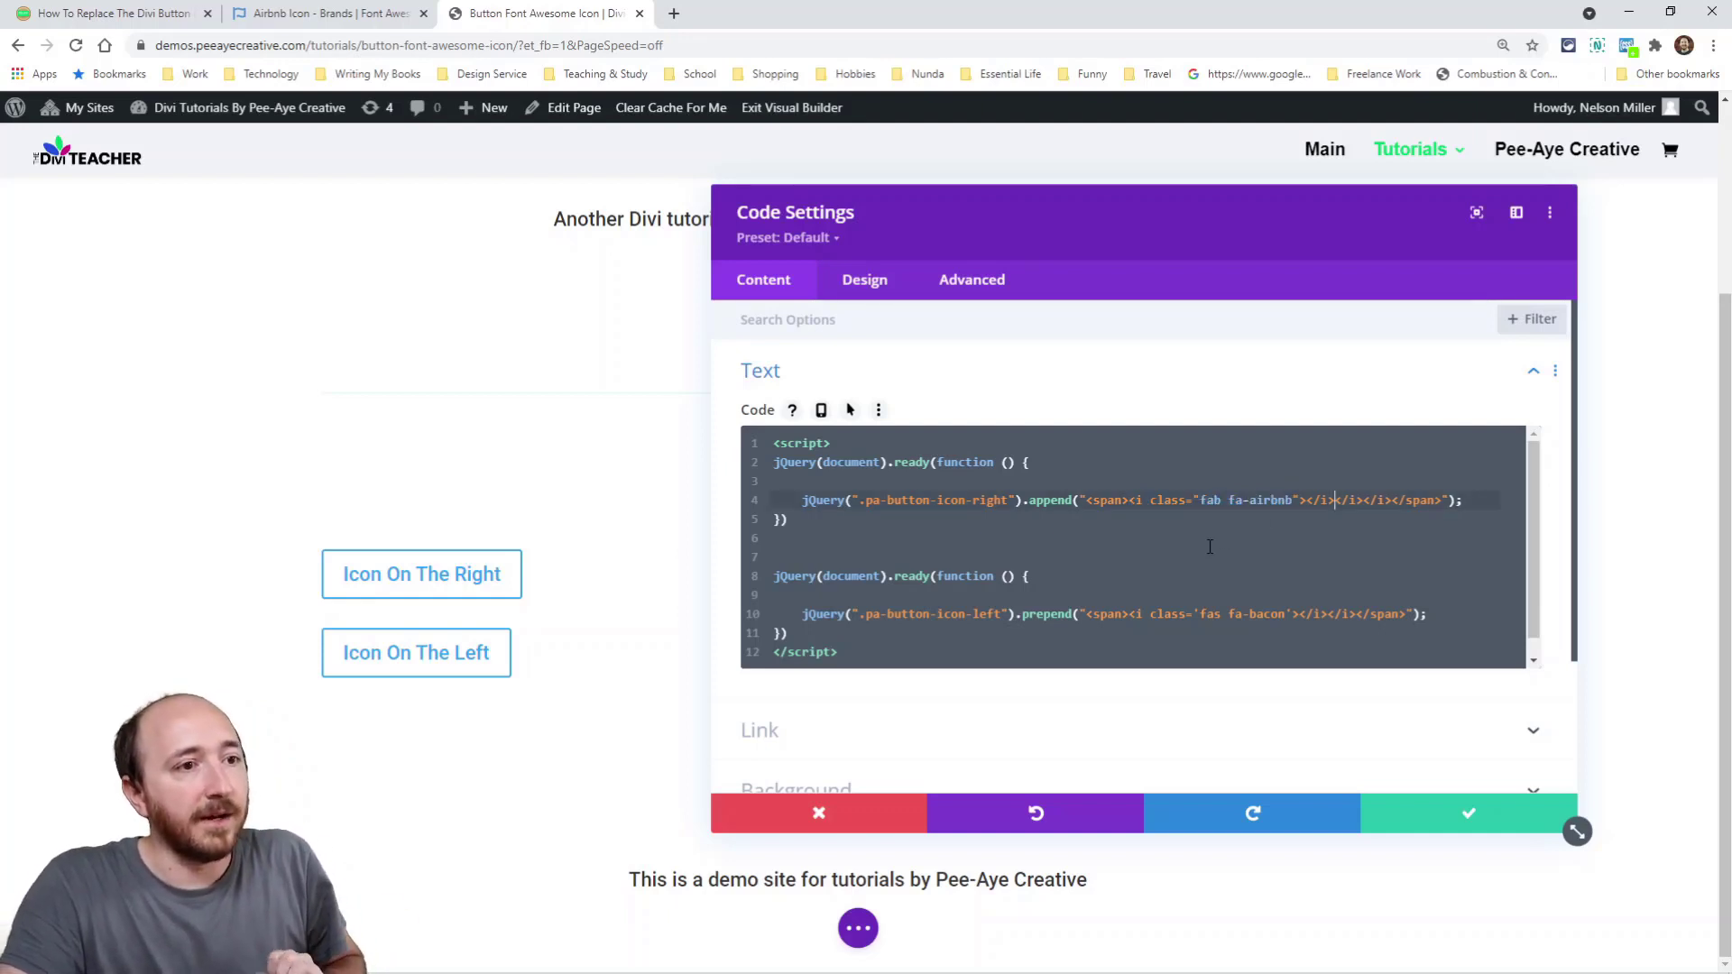
Swap the double quotes around 'fab fa-airbnb' for single quotes.
click(1197, 500)
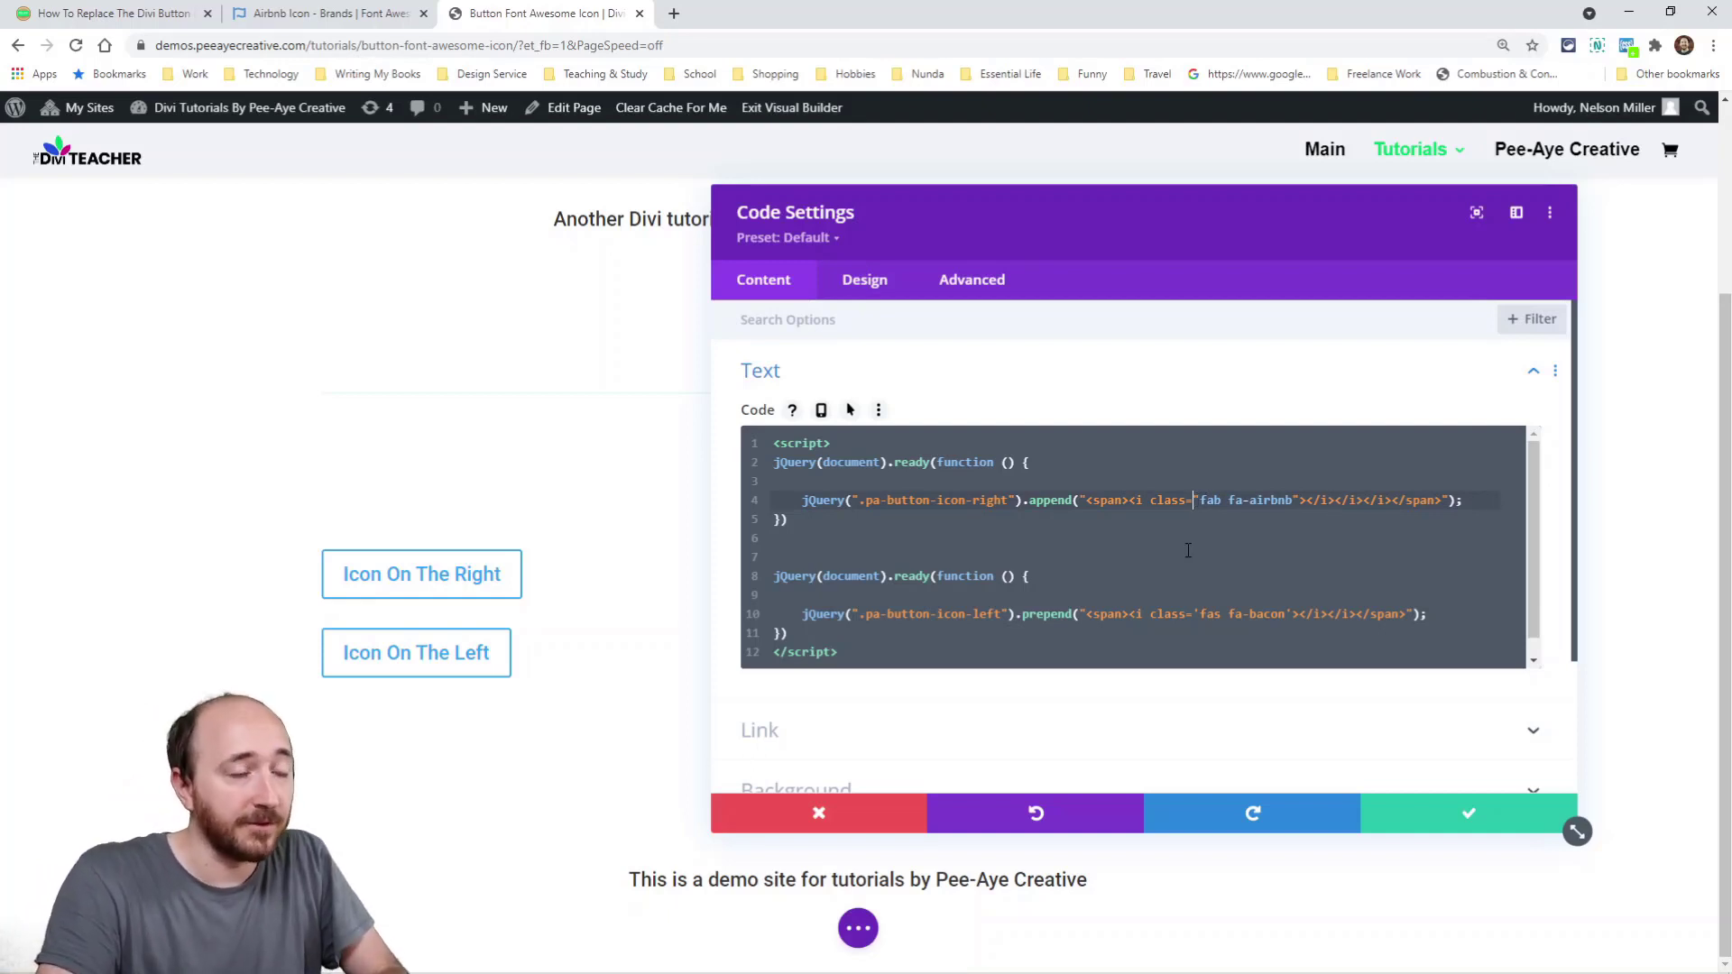
key(Delete)
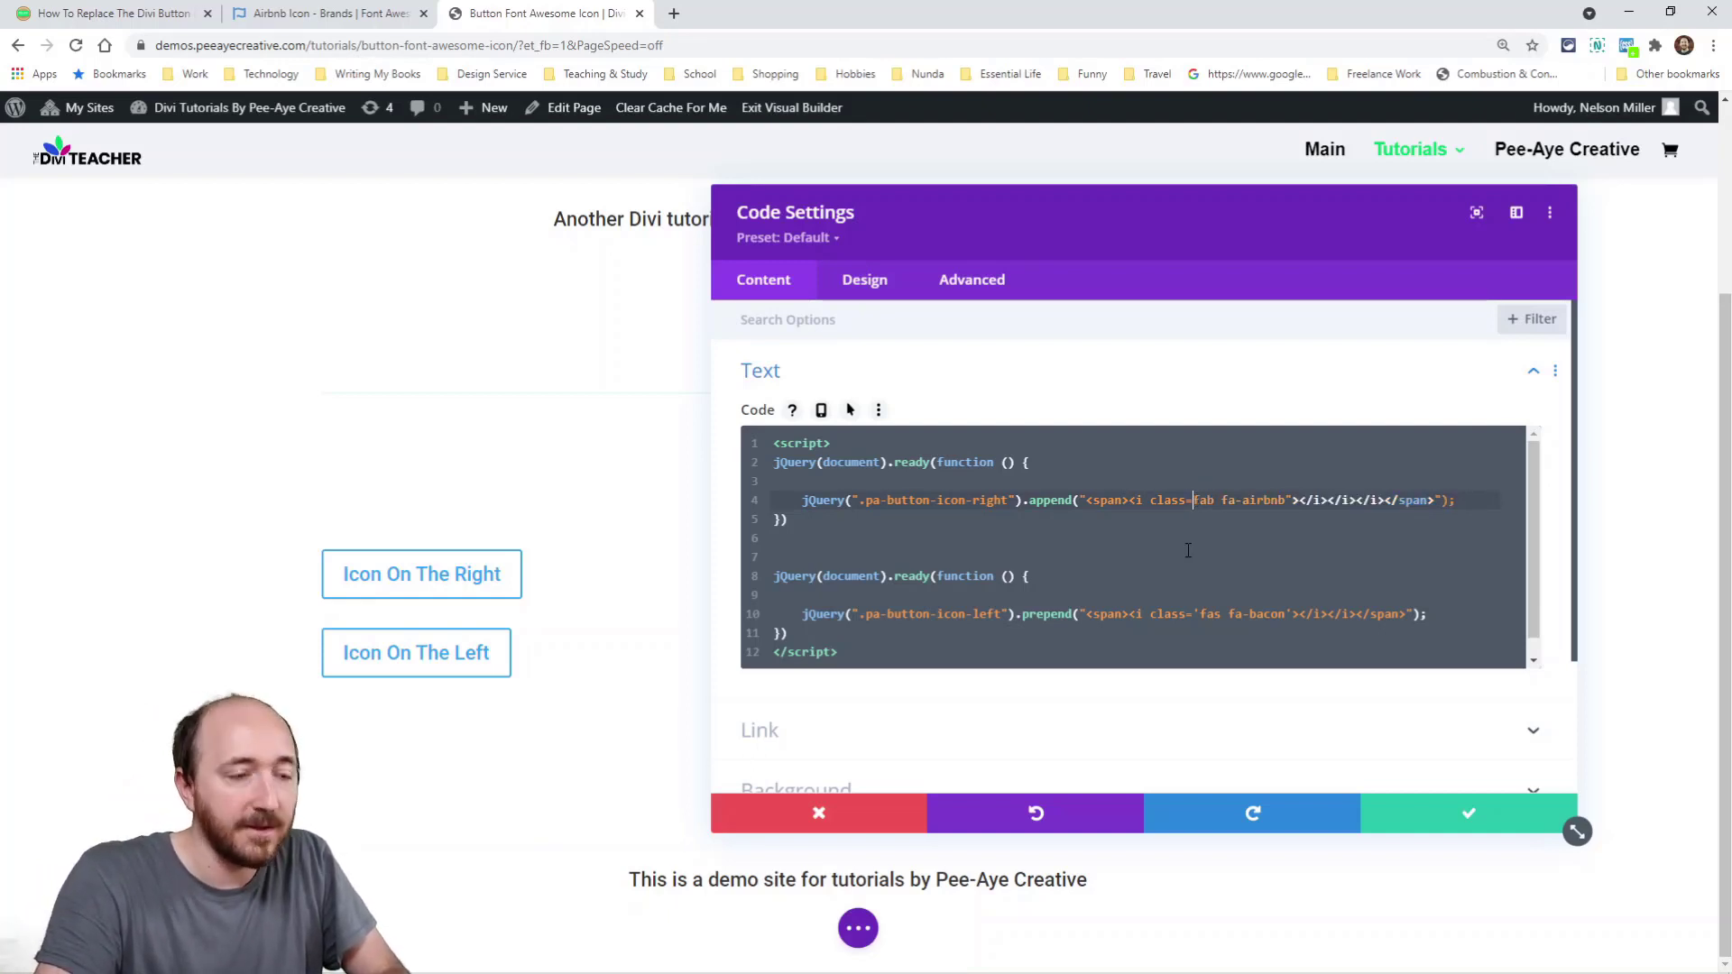
text(')
key(Right)
key(Right)
key(Right)
key(Right)
key(Right)
key(Right)
key(Right)
key(Right)
key(Right)
key(Delete)
text(')
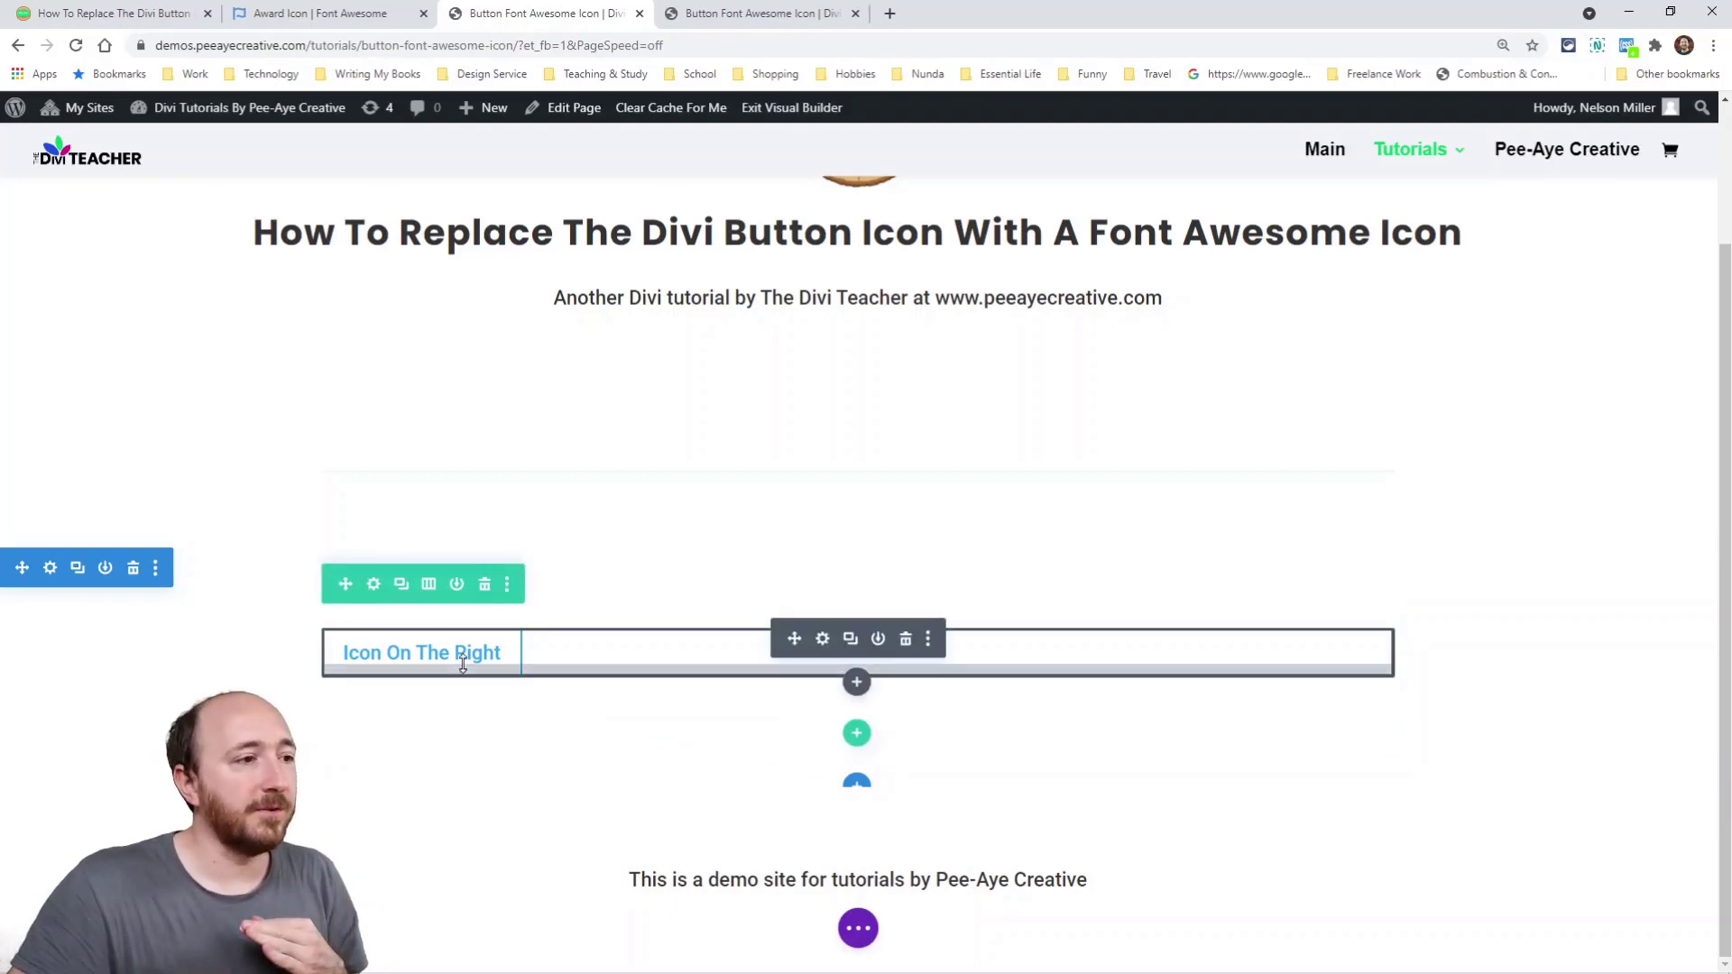
Duplicate the Icon On The Right button twice and append -airbnb to one button's CSS class.
click(851, 639)
click(851, 562)
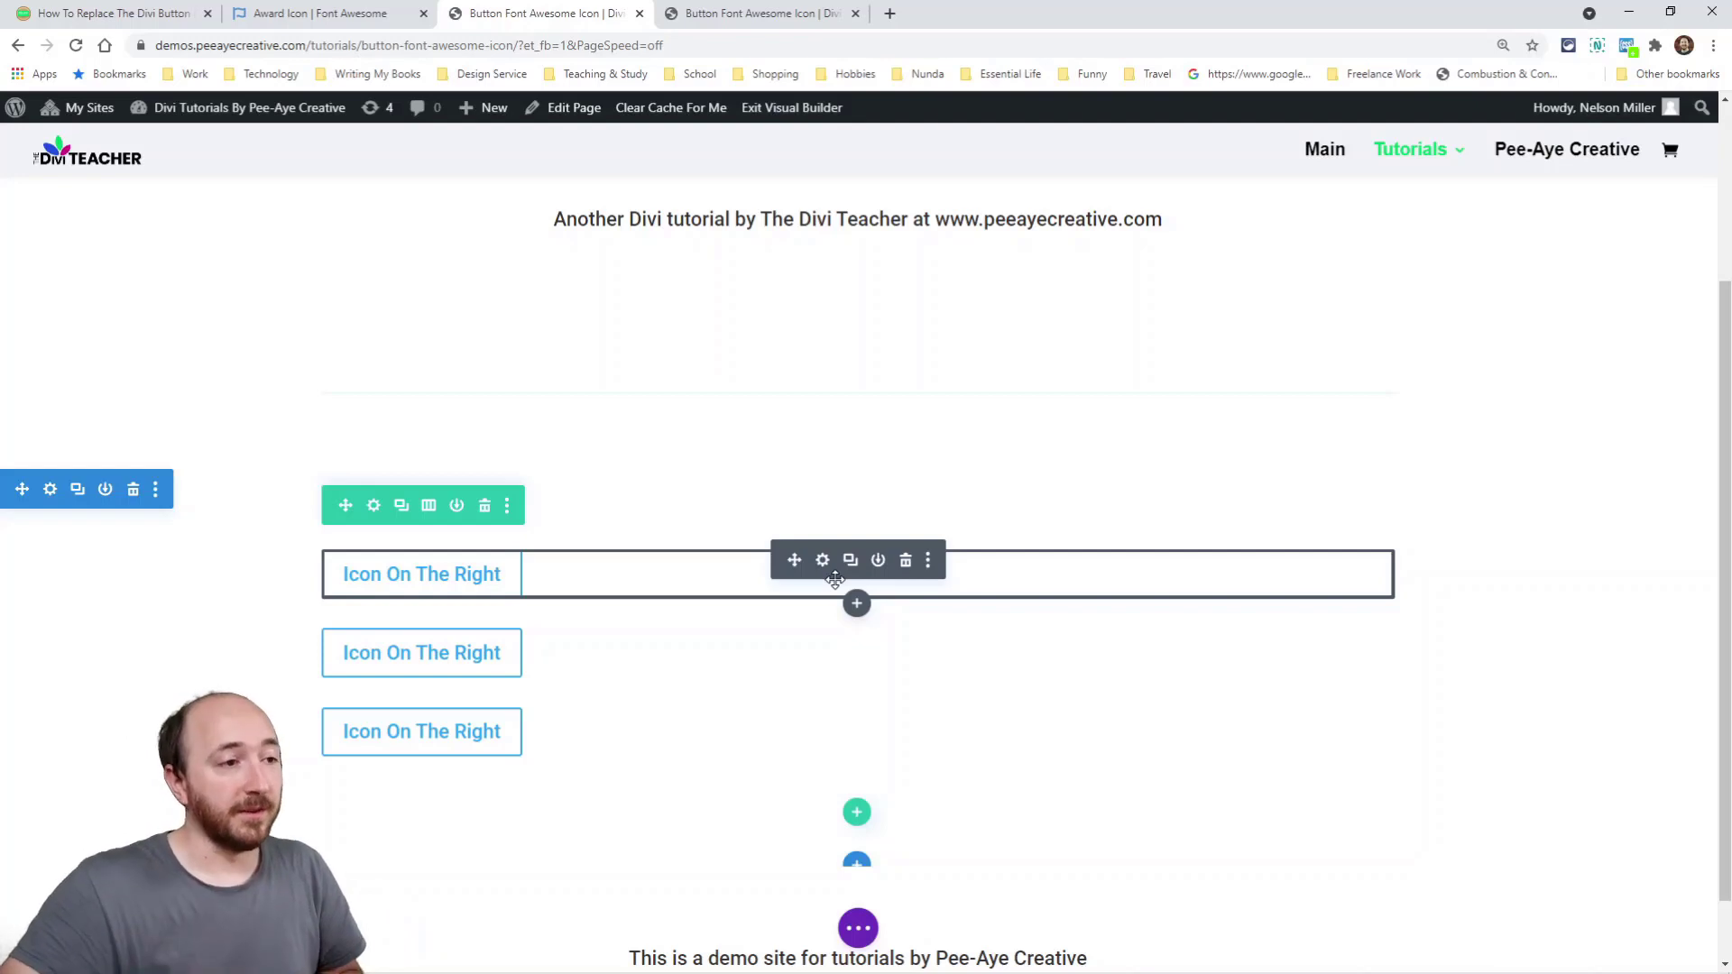
click(823, 561)
click(965, 282)
click(857, 375)
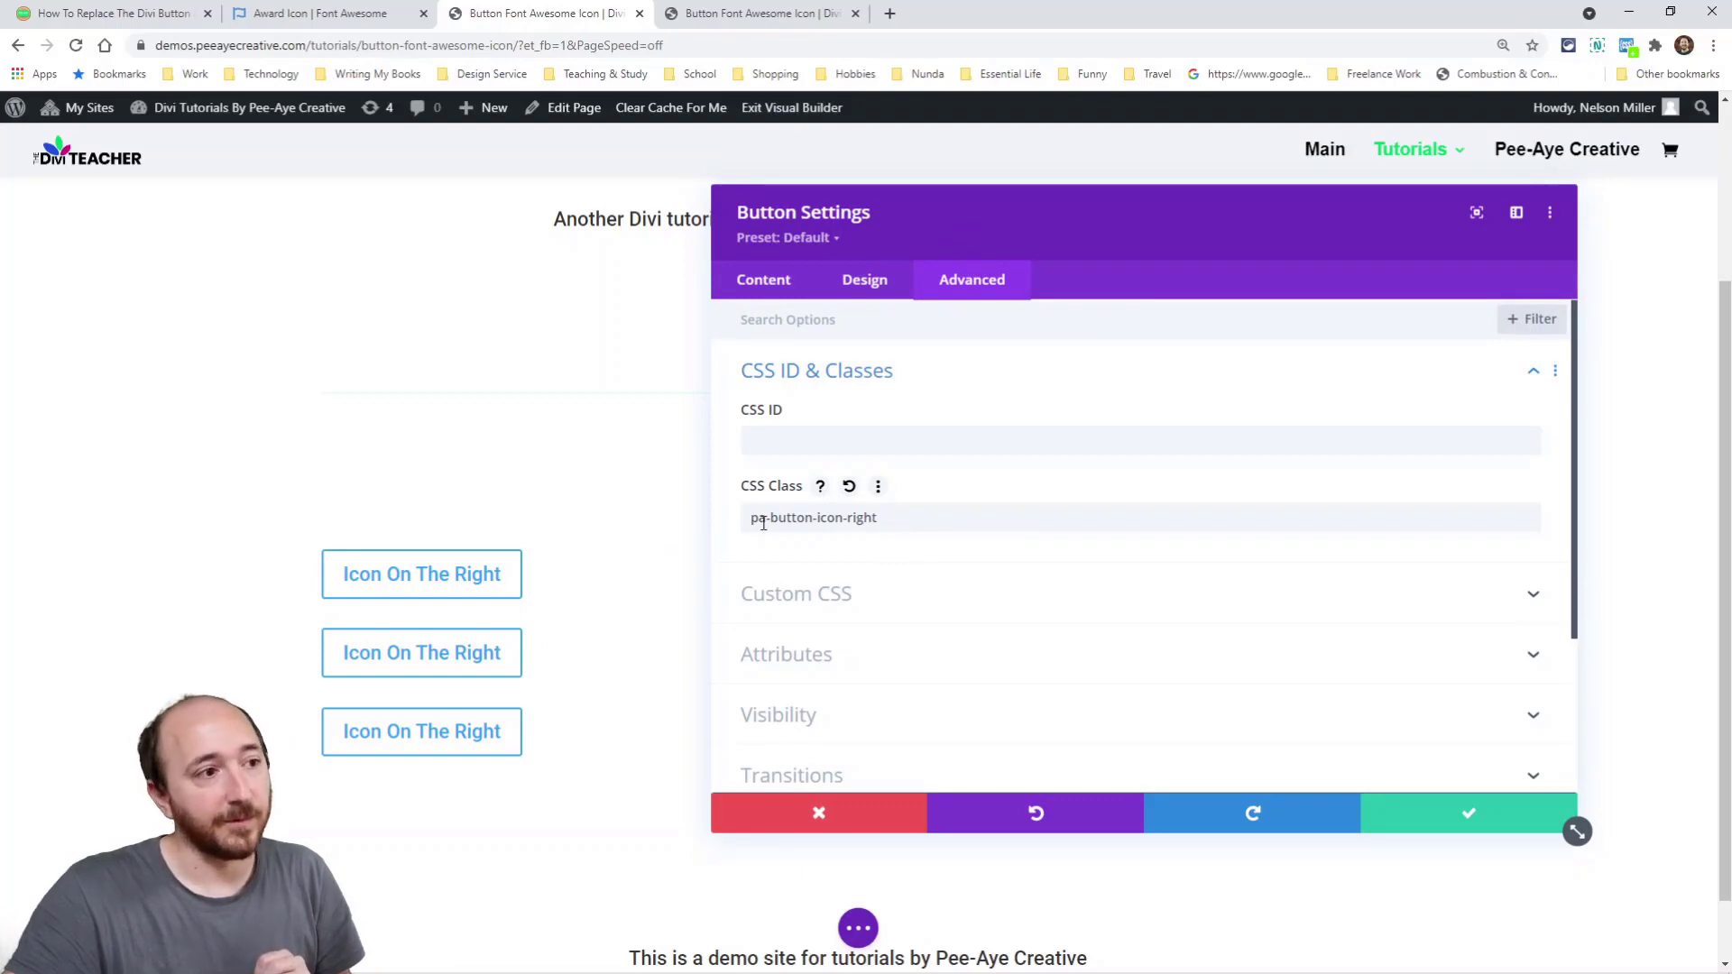
click(902, 520)
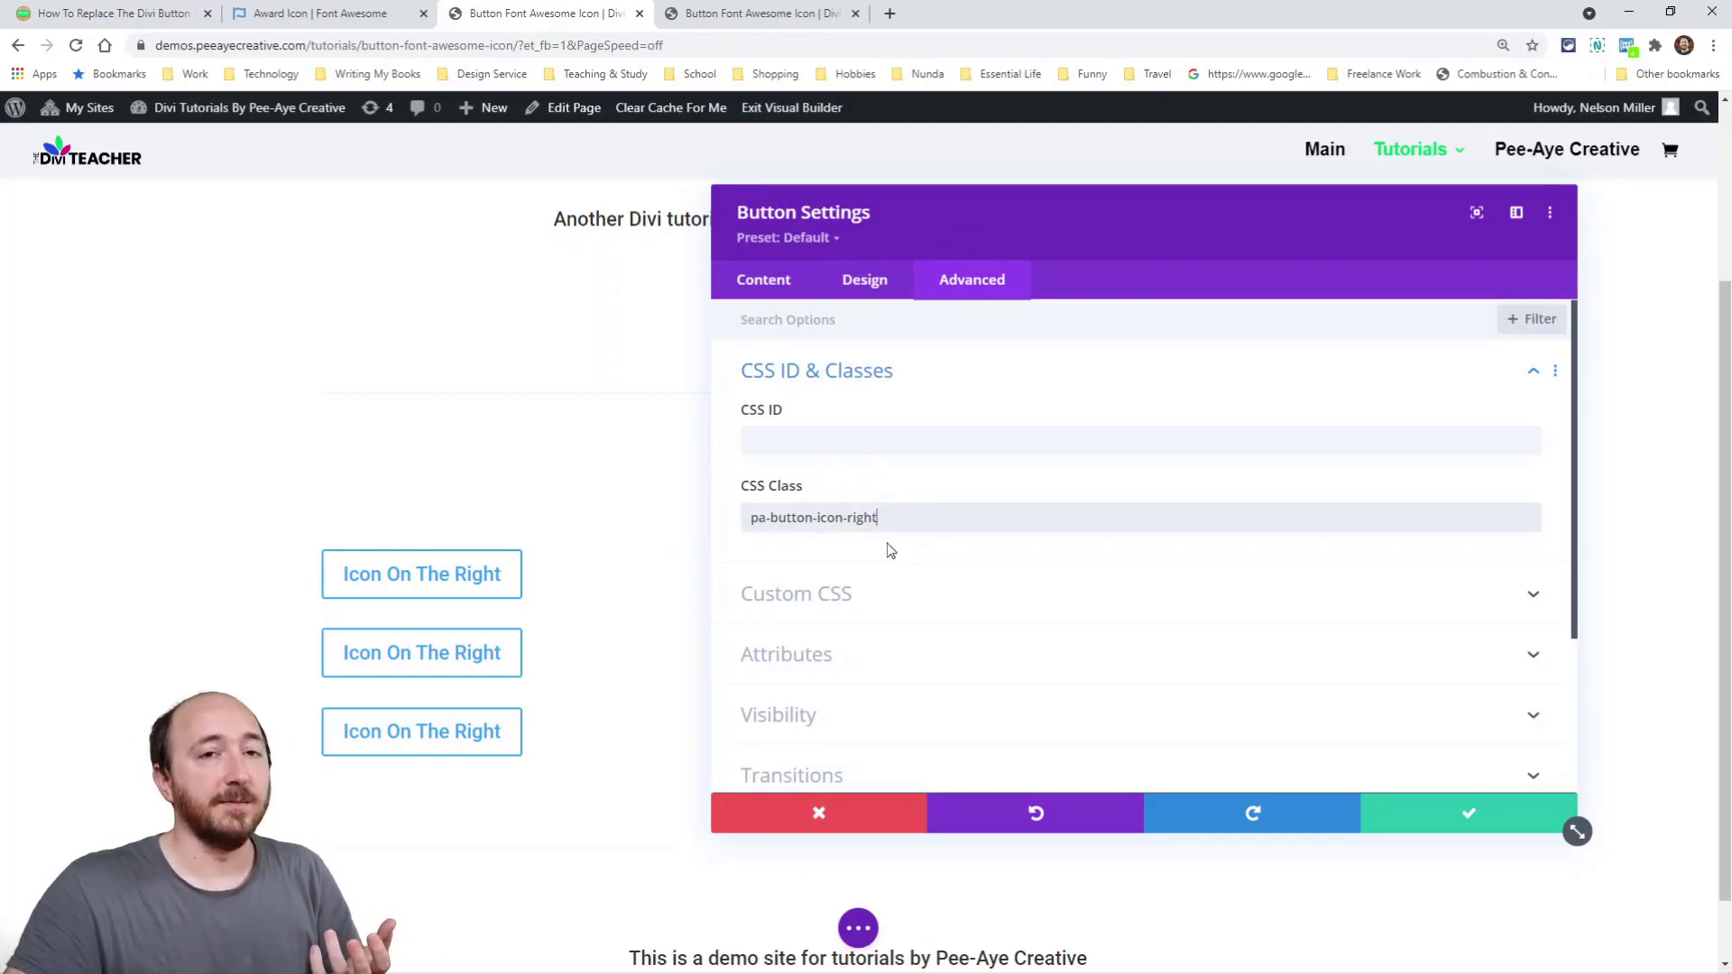
text(-airbnb)
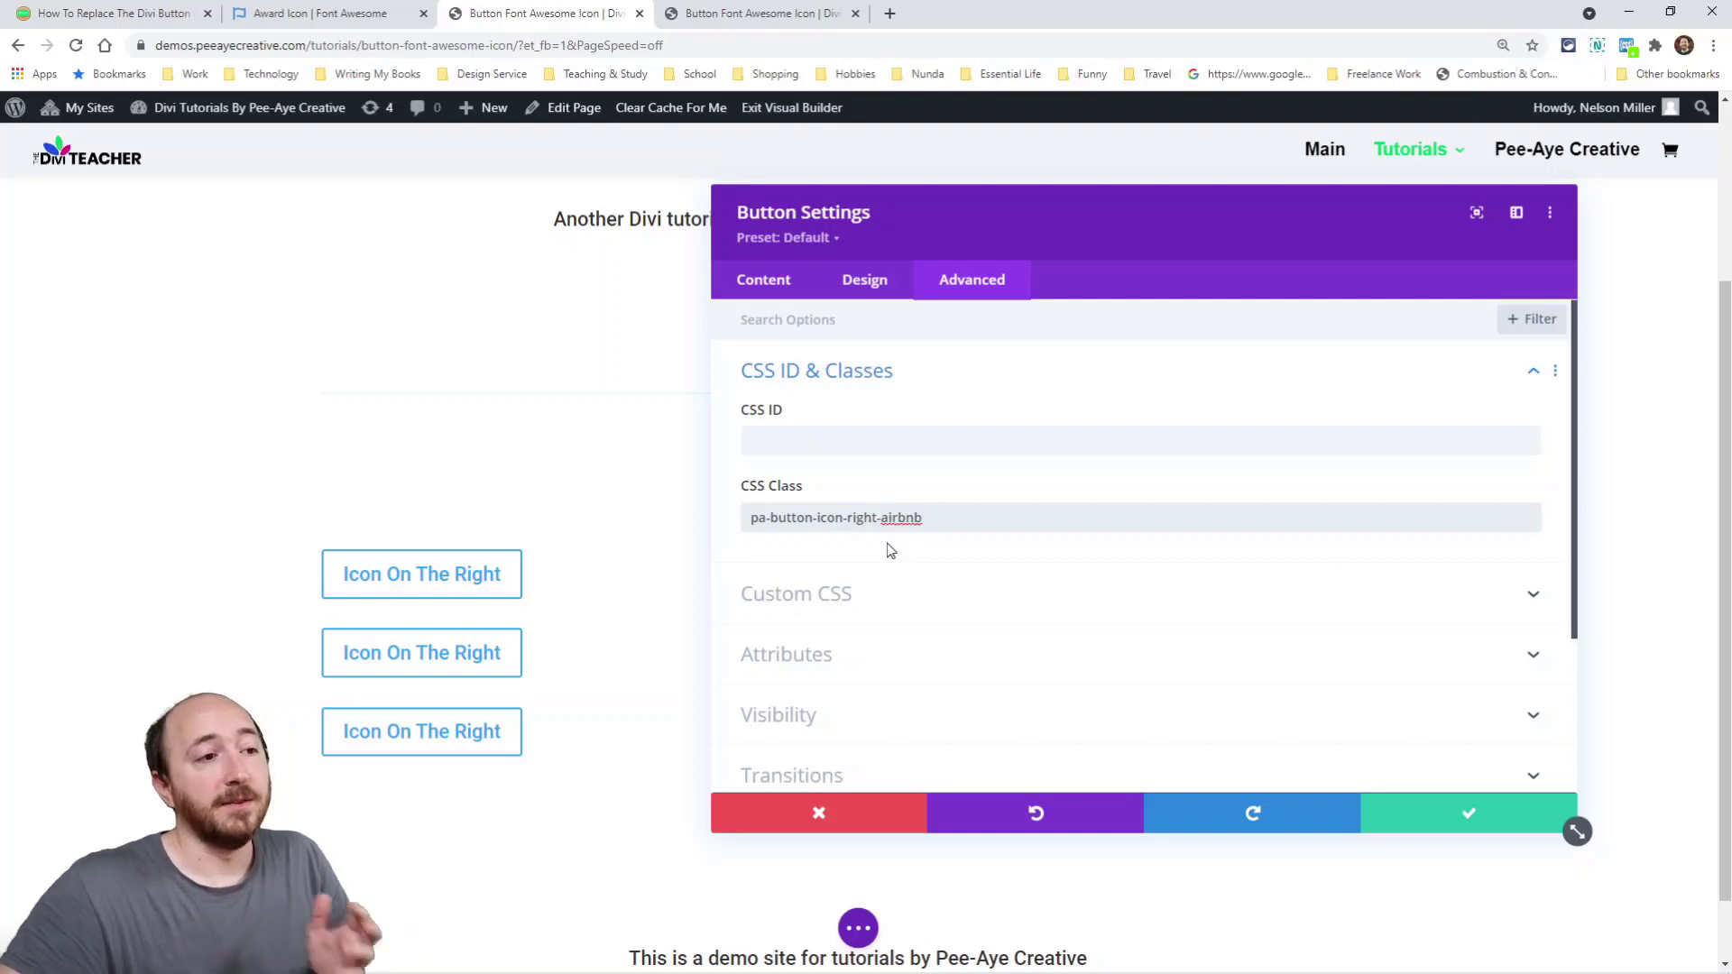
Save the button, then change line 3's selector to pa-button-icon-right-airbnb.
click(1466, 815)
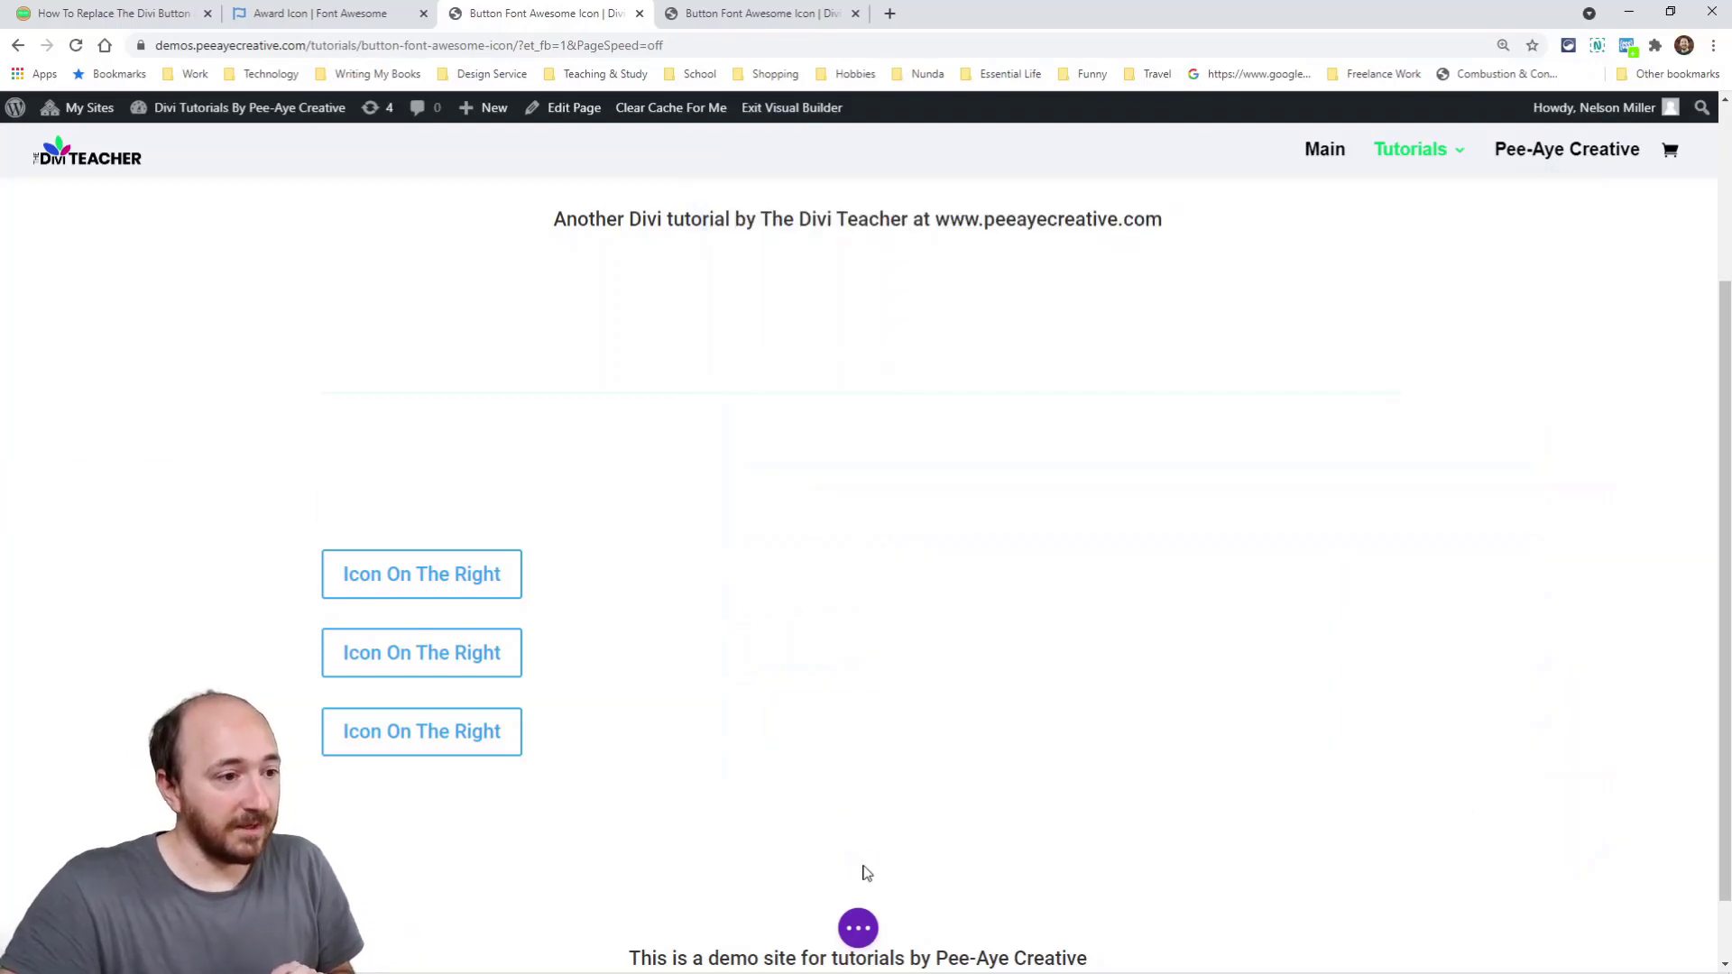
click(824, 798)
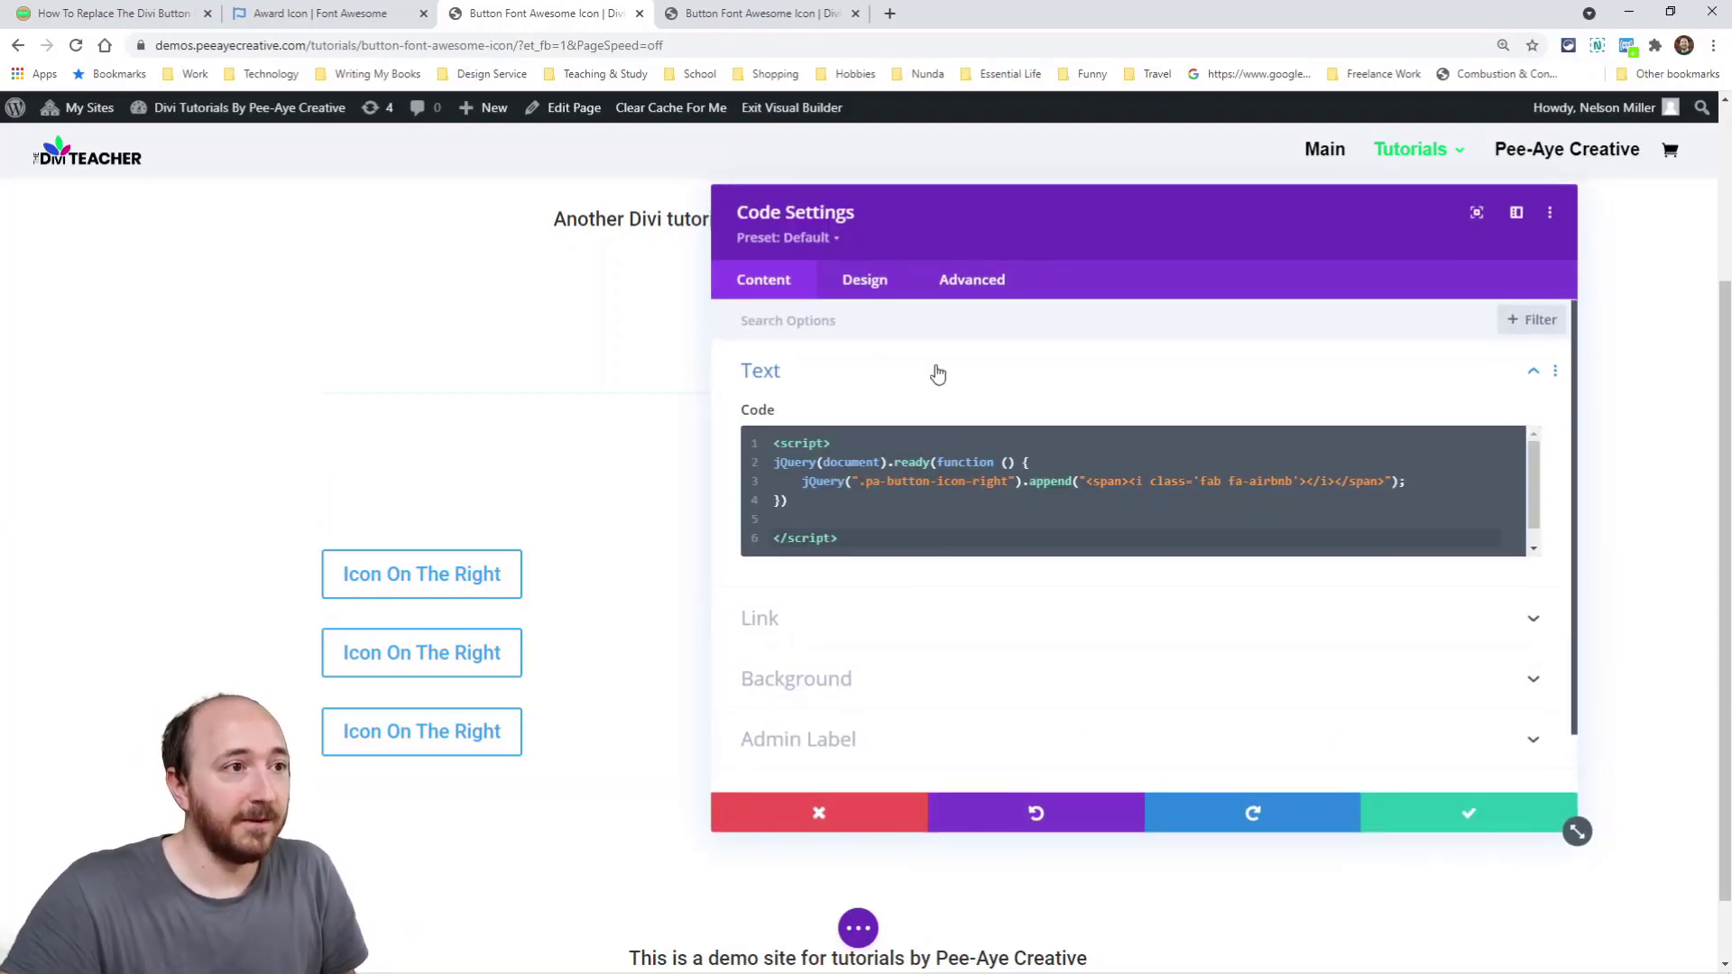
click(1009, 483)
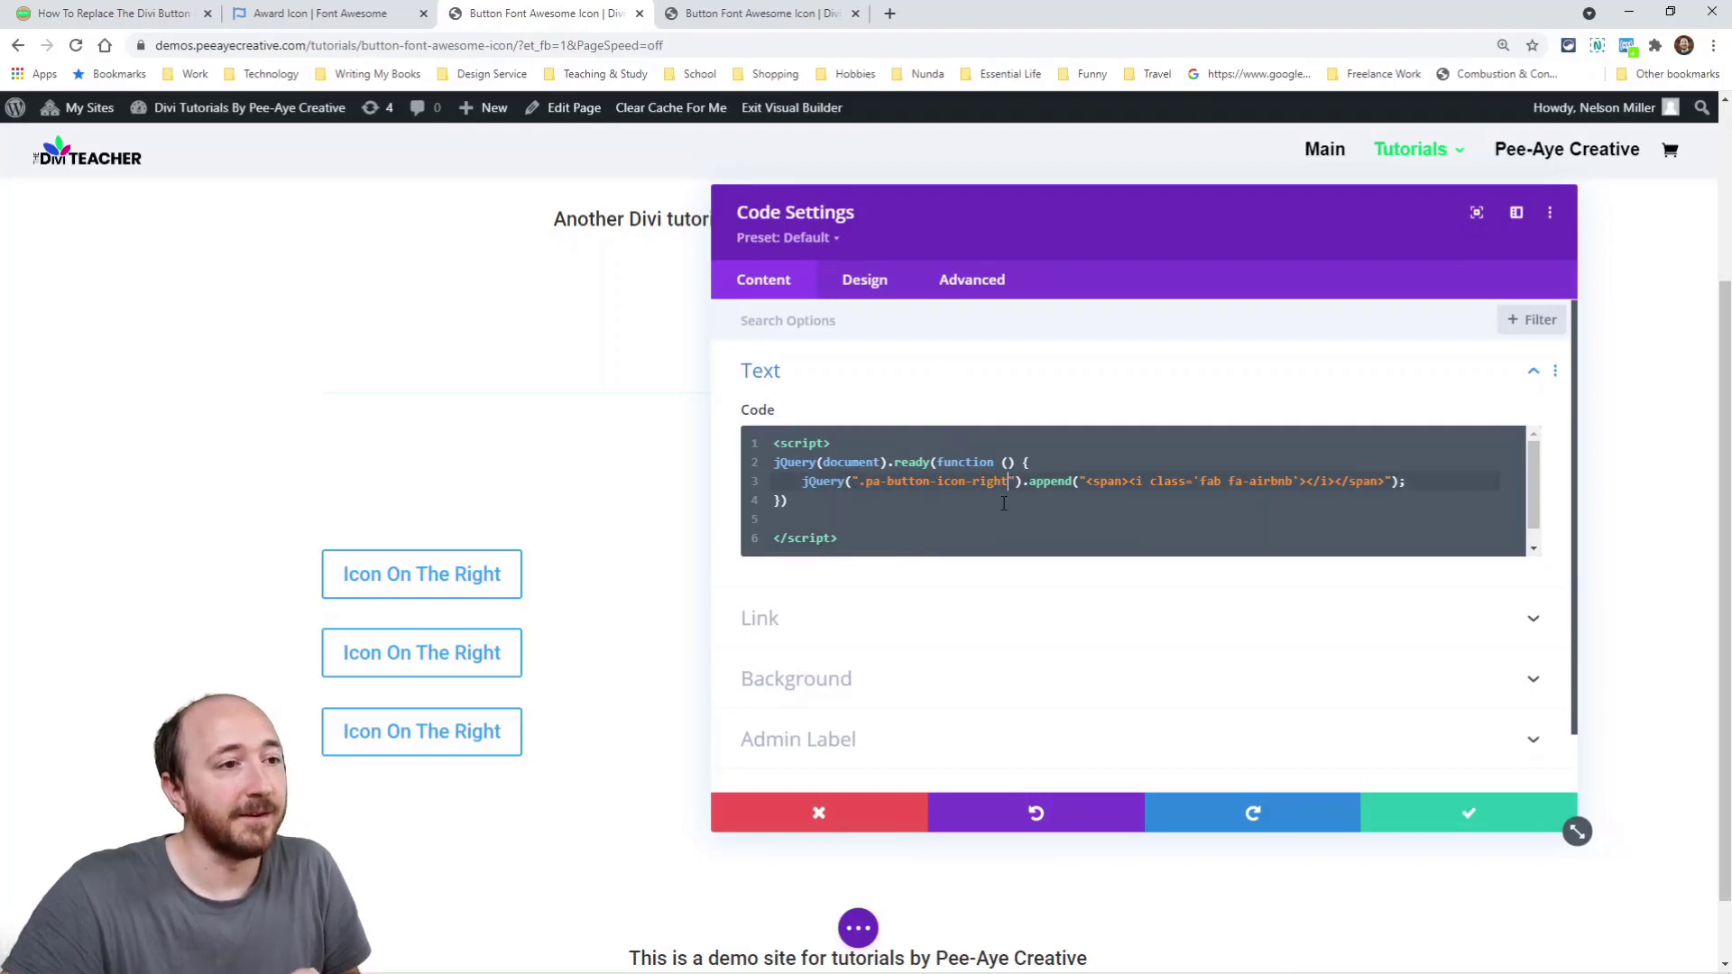
text(-airb)
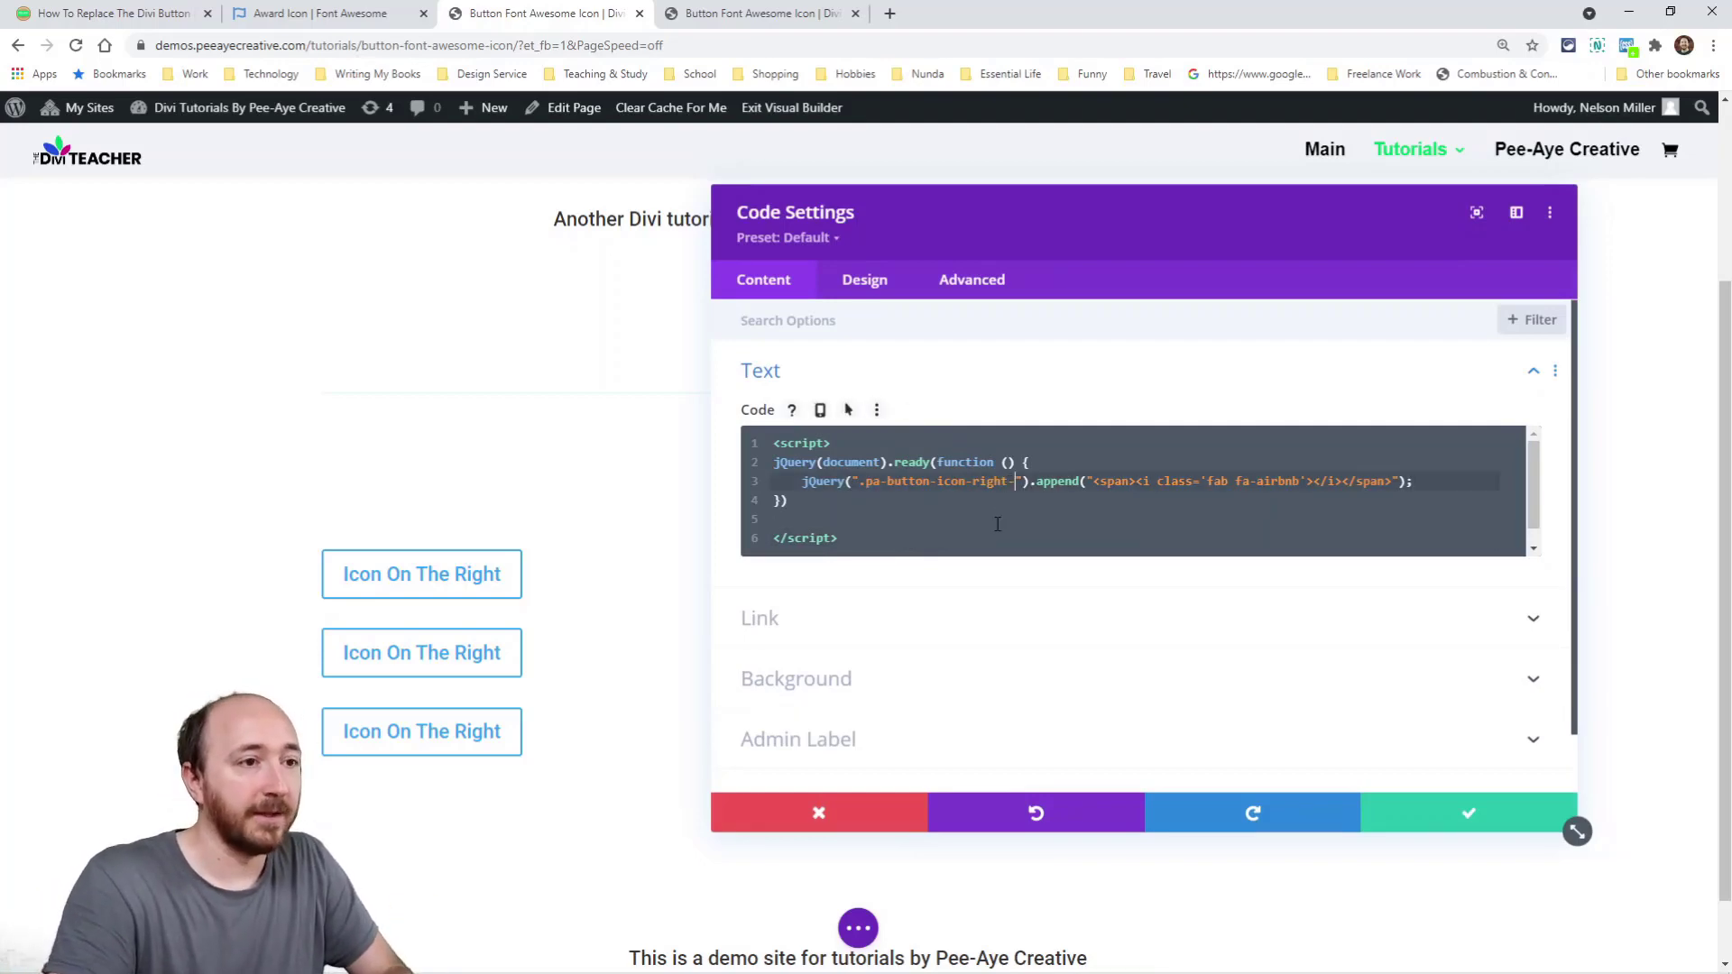
text(nb)
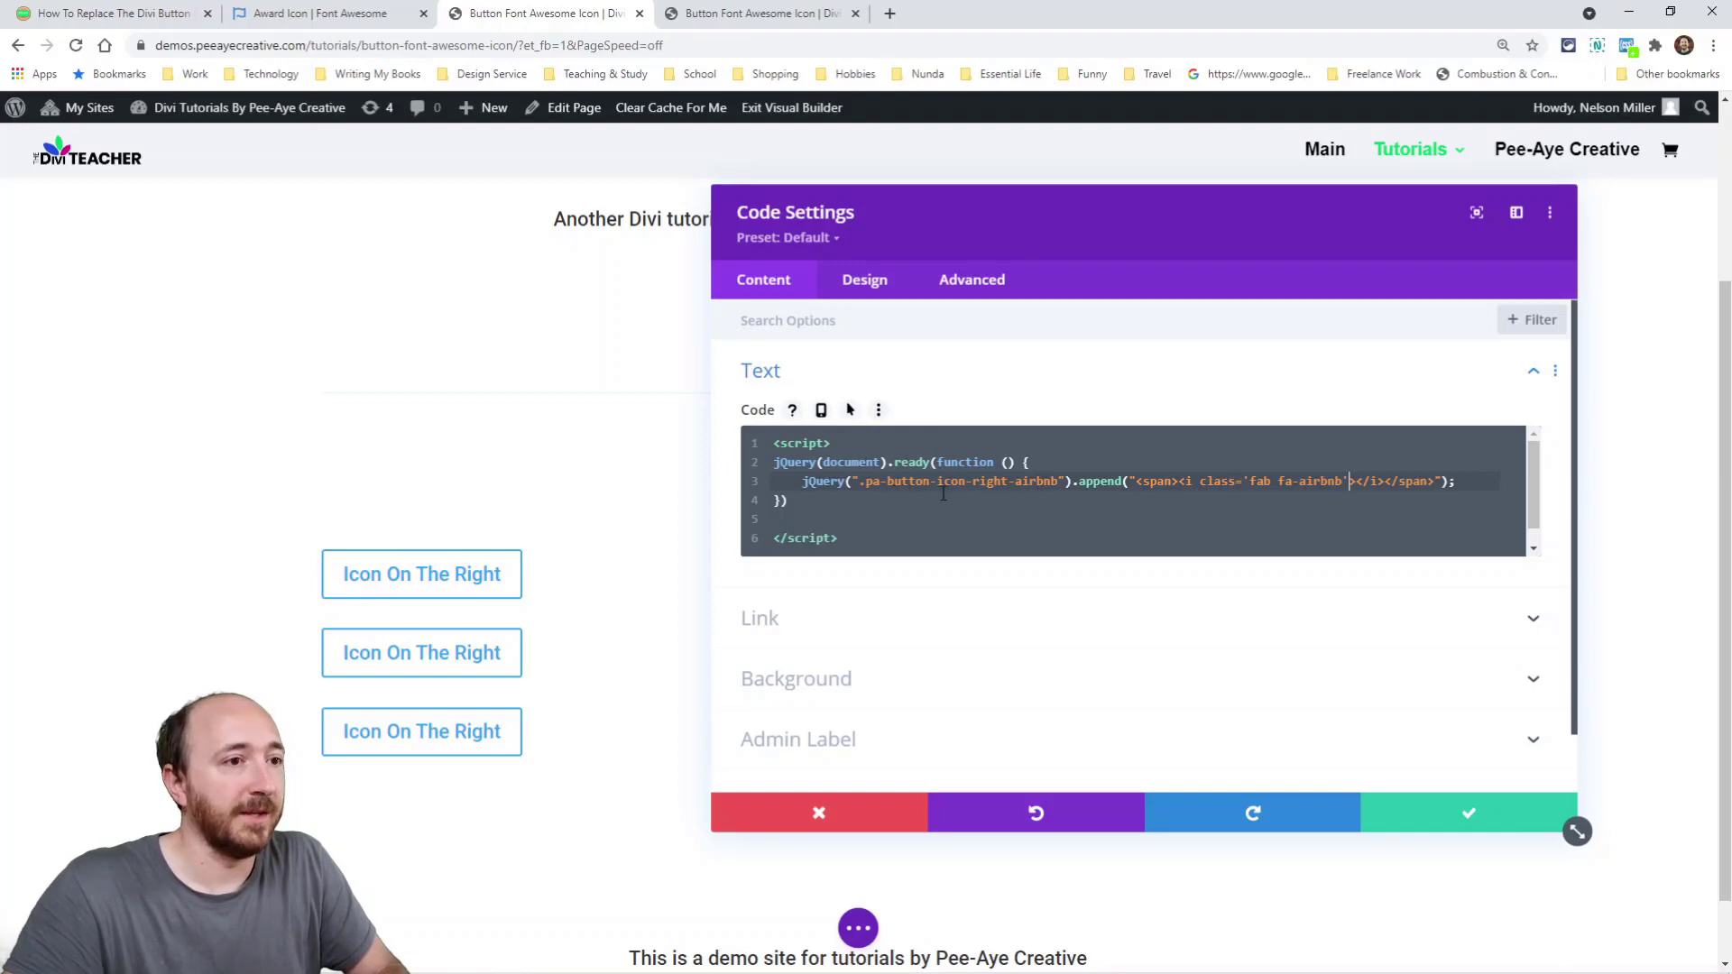
Copy the jQuery block on lines 2–4, paste it twice below, and save the Code module.
drag(774, 462, 805, 505)
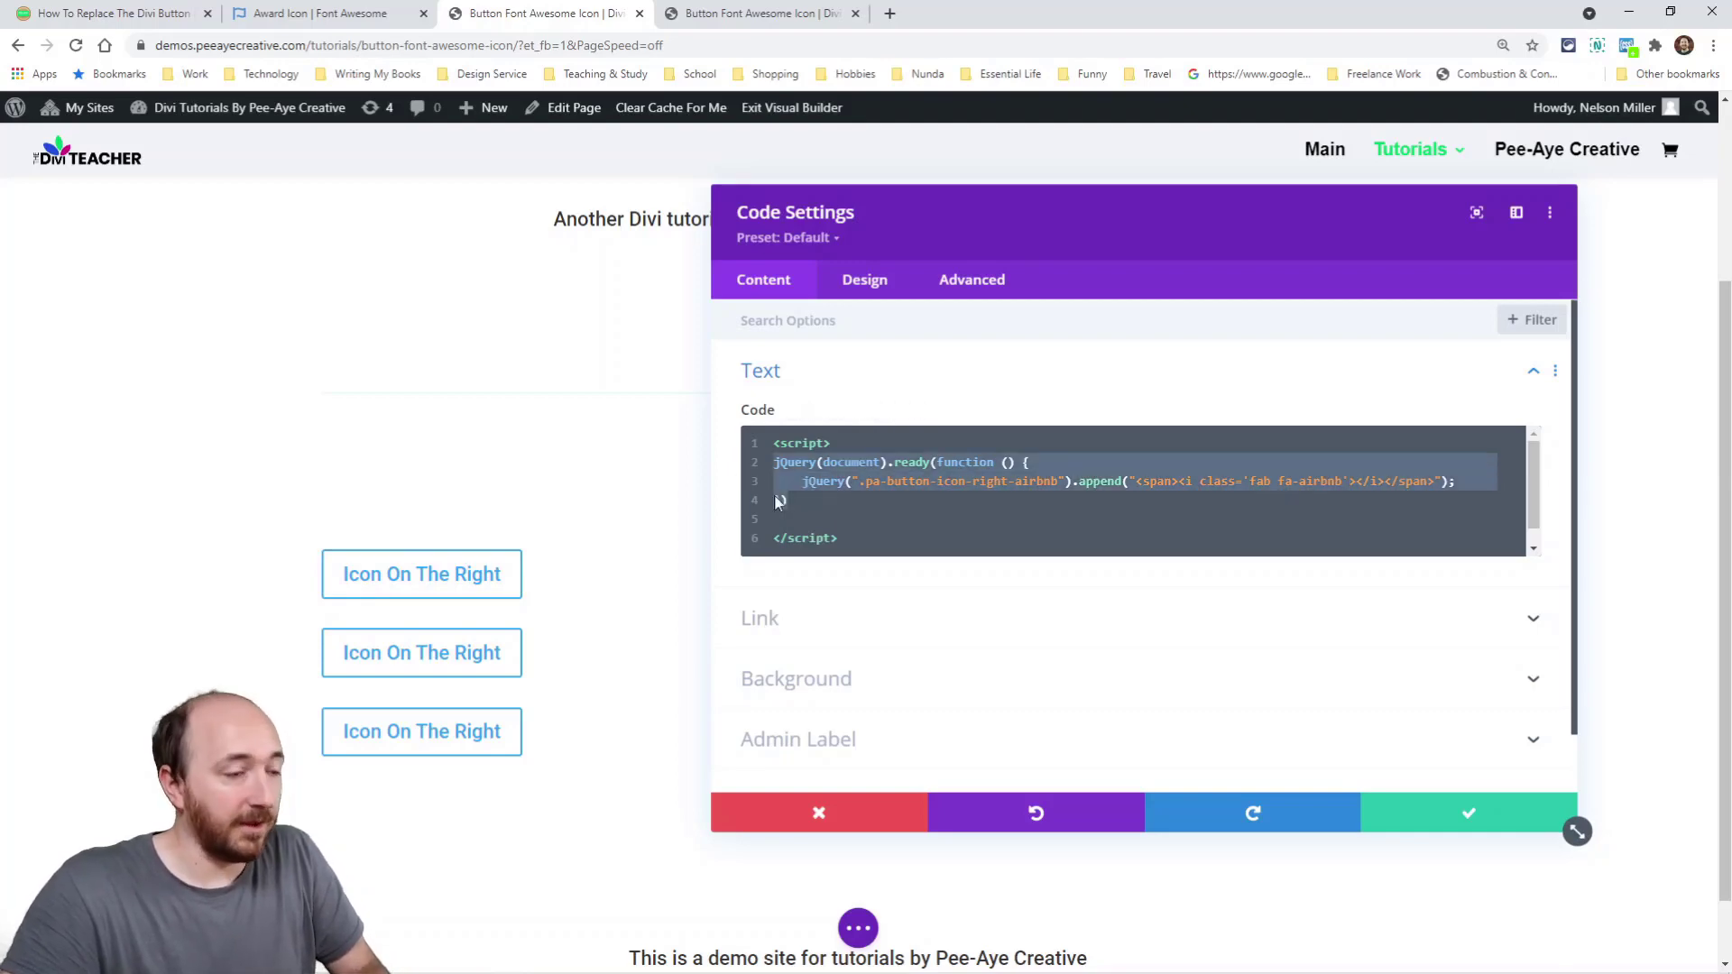
key(ctrl+c)
click(809, 508)
key(Return)
key(Return)
key(ctrl+v)
key(Return)
key(Return)
key(ctrl+v)
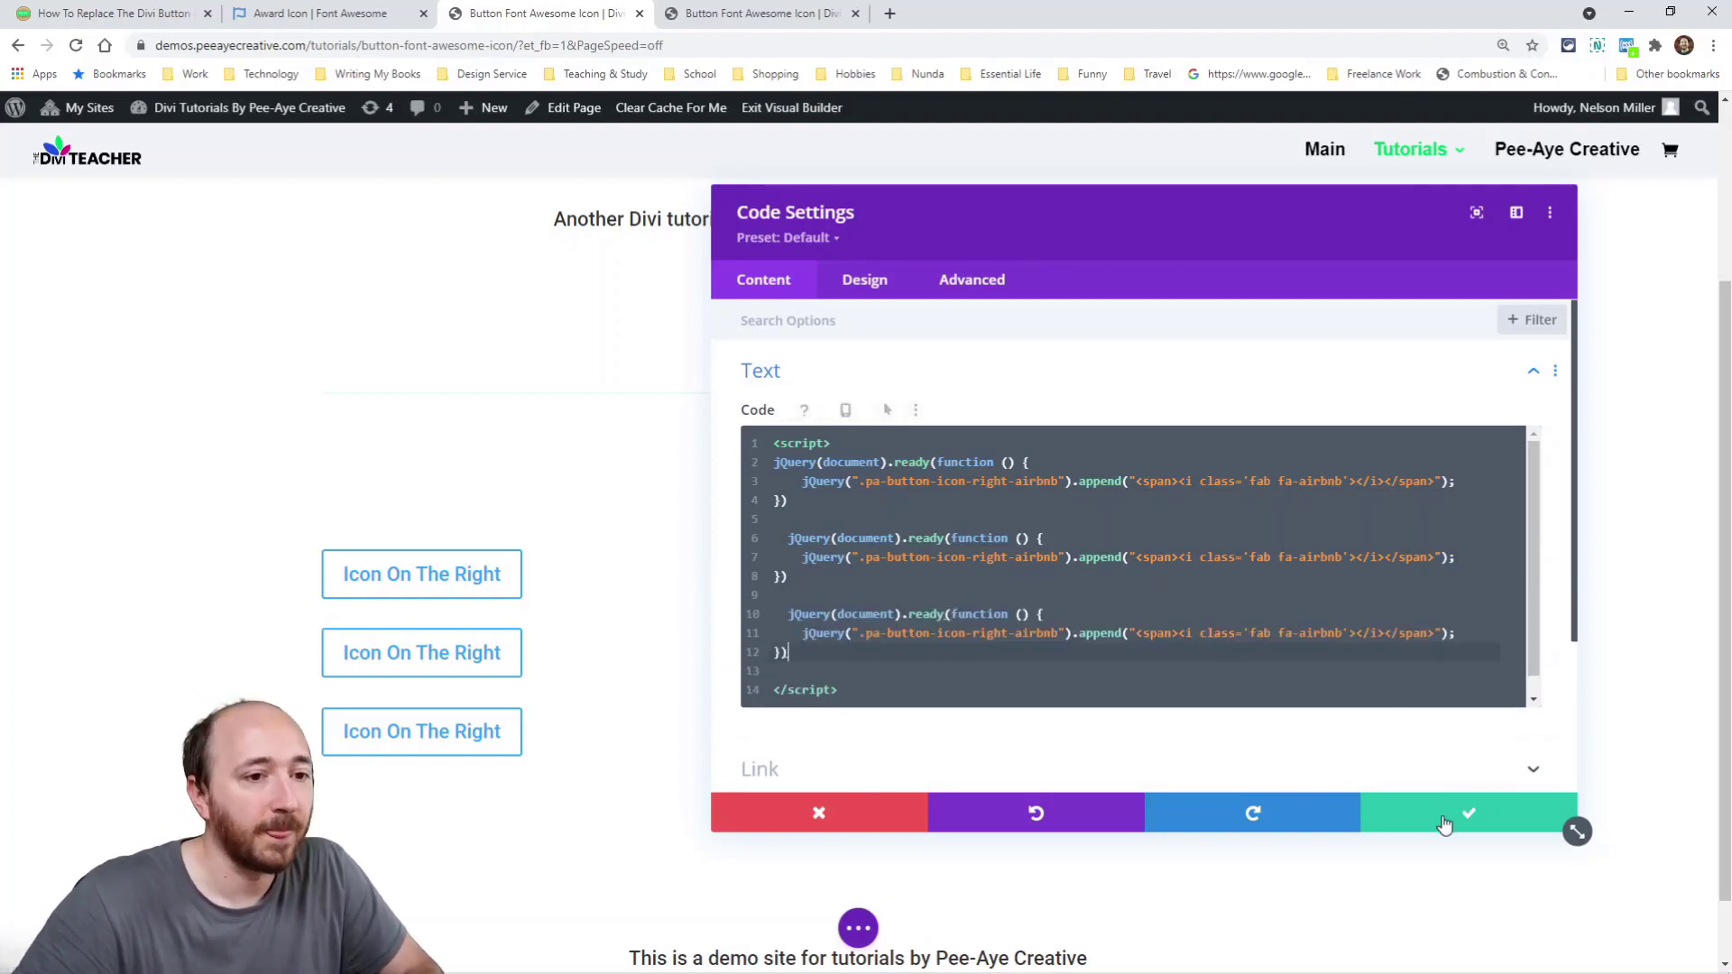
click(1441, 820)
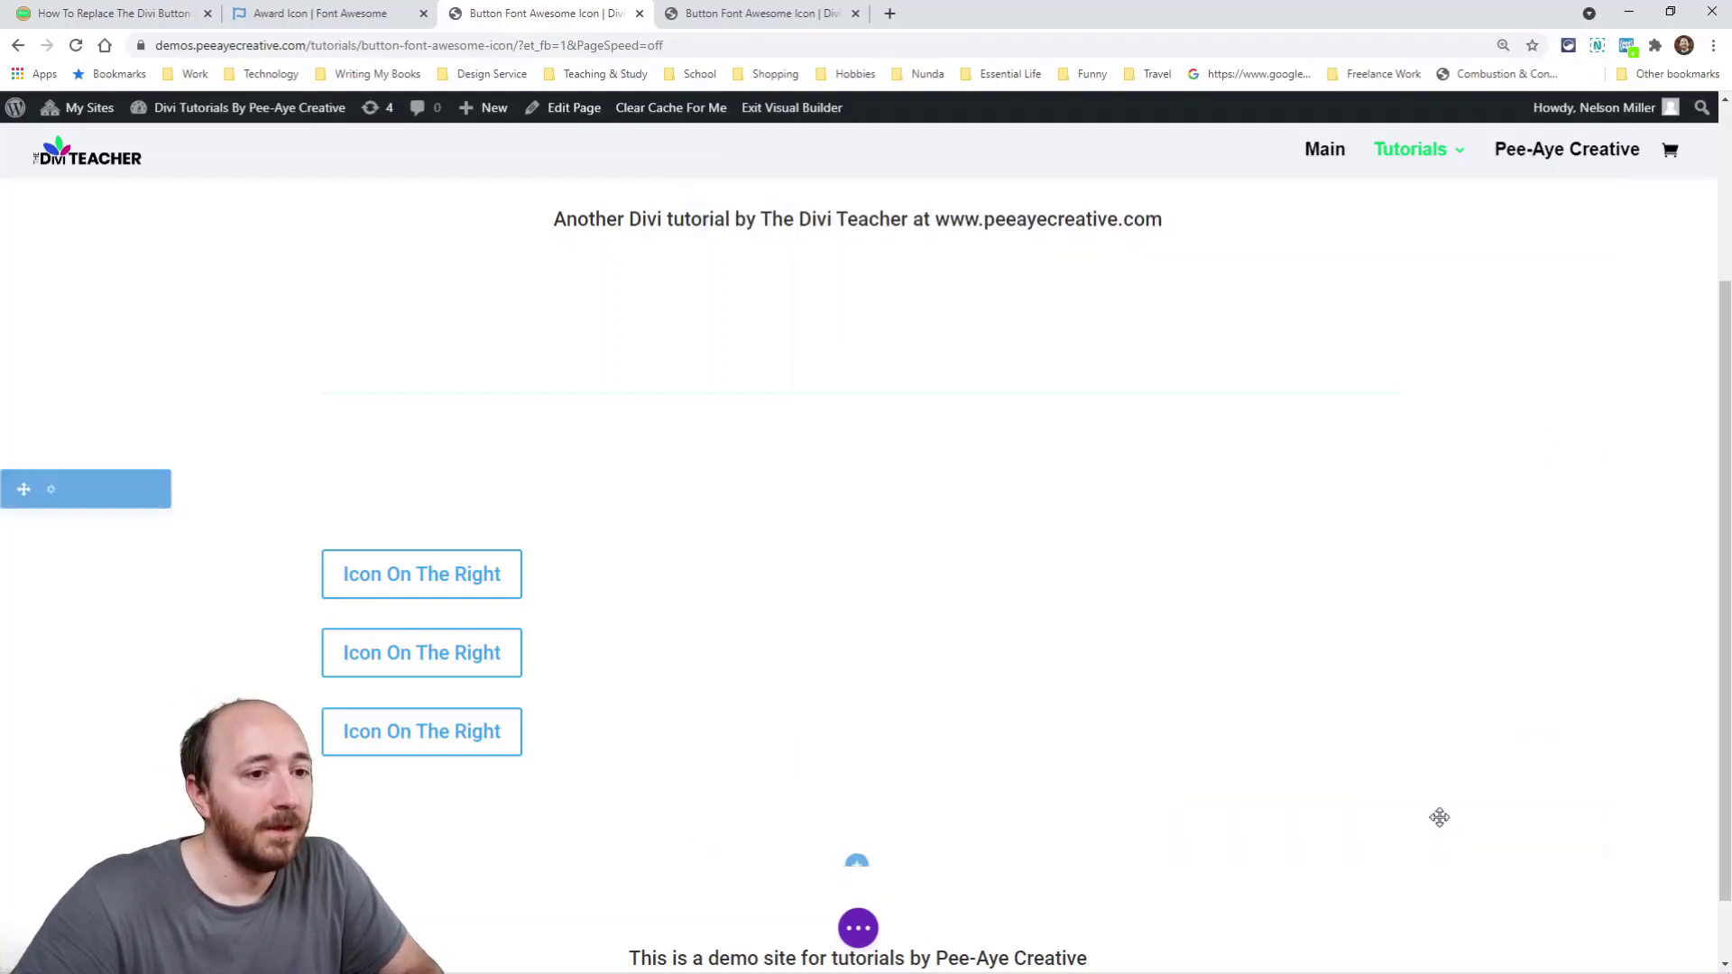
Look up the award icon's 'fas fa-award' class in Font Awesome and return to Divi.
click(295, 13)
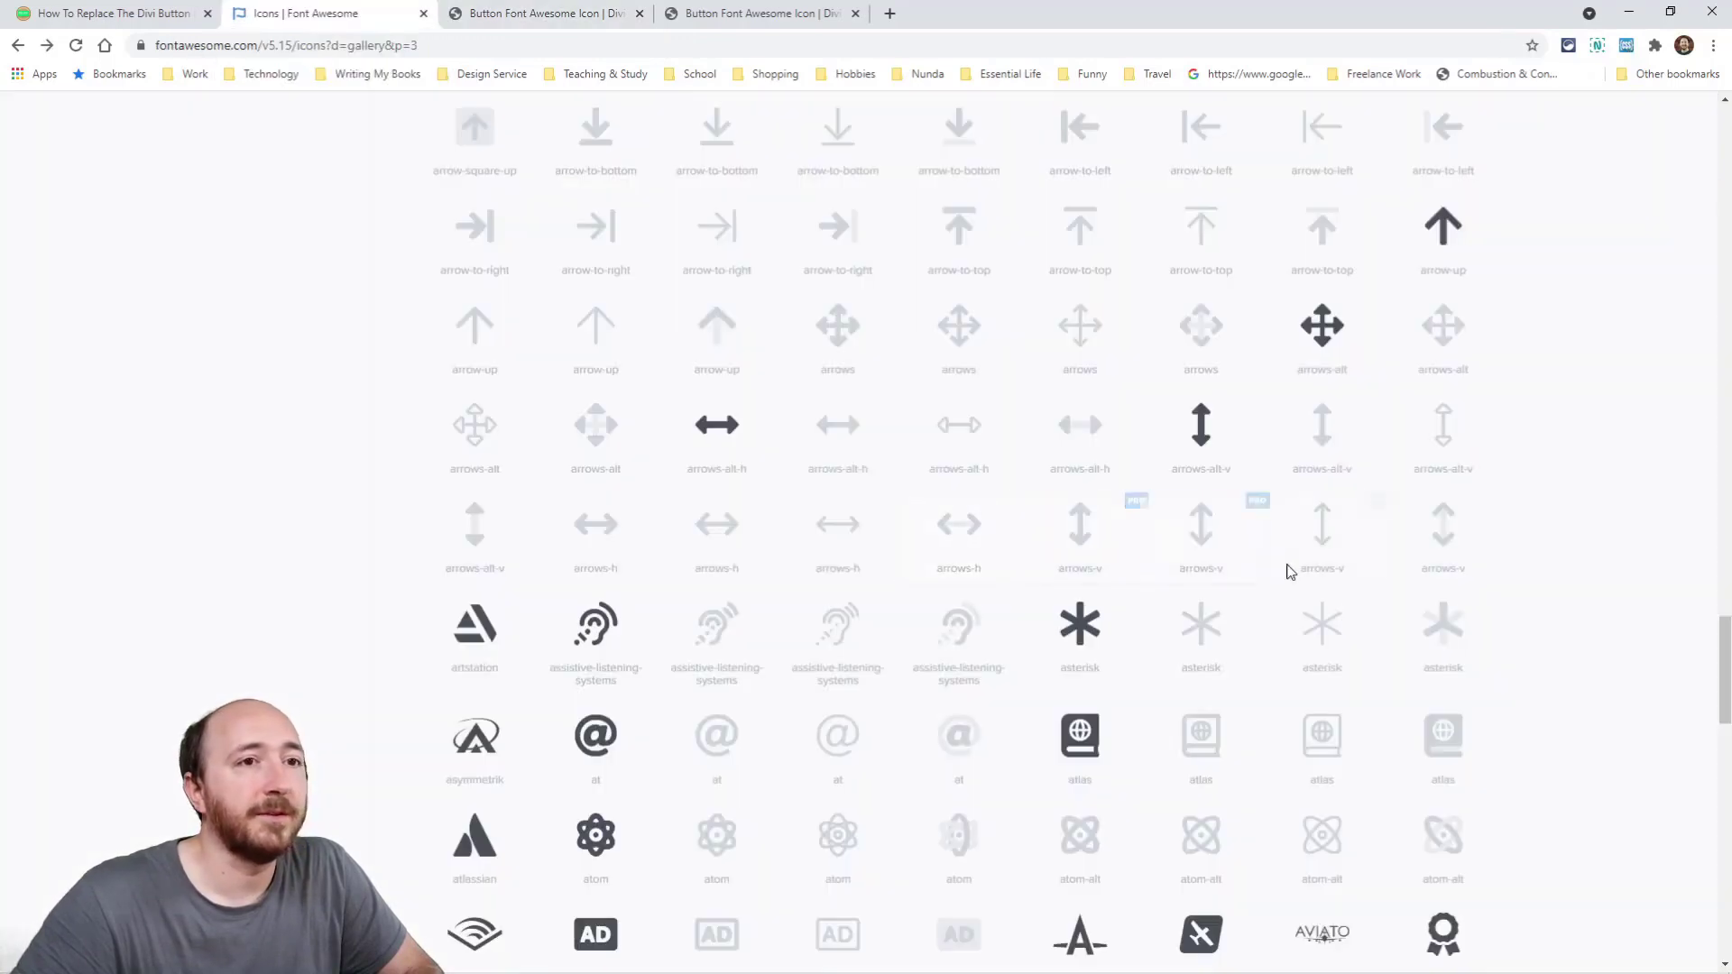
scroll(1287, 565, down, 3)
click(1443, 670)
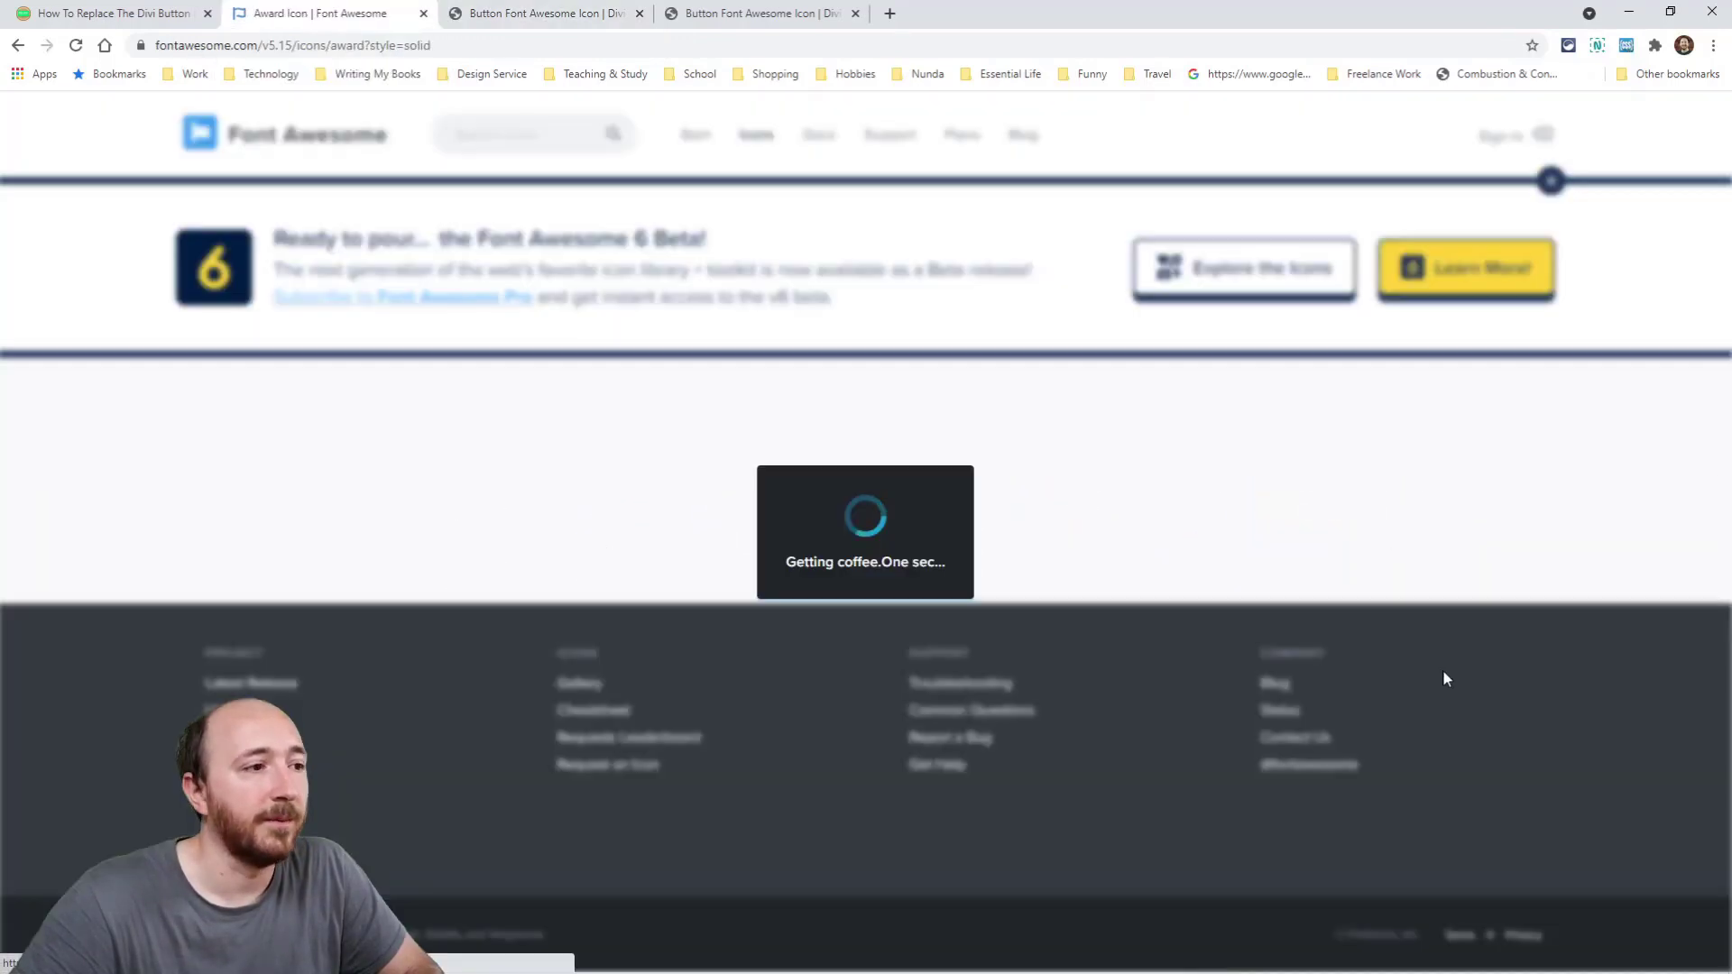
scroll(698, 482, down, 2)
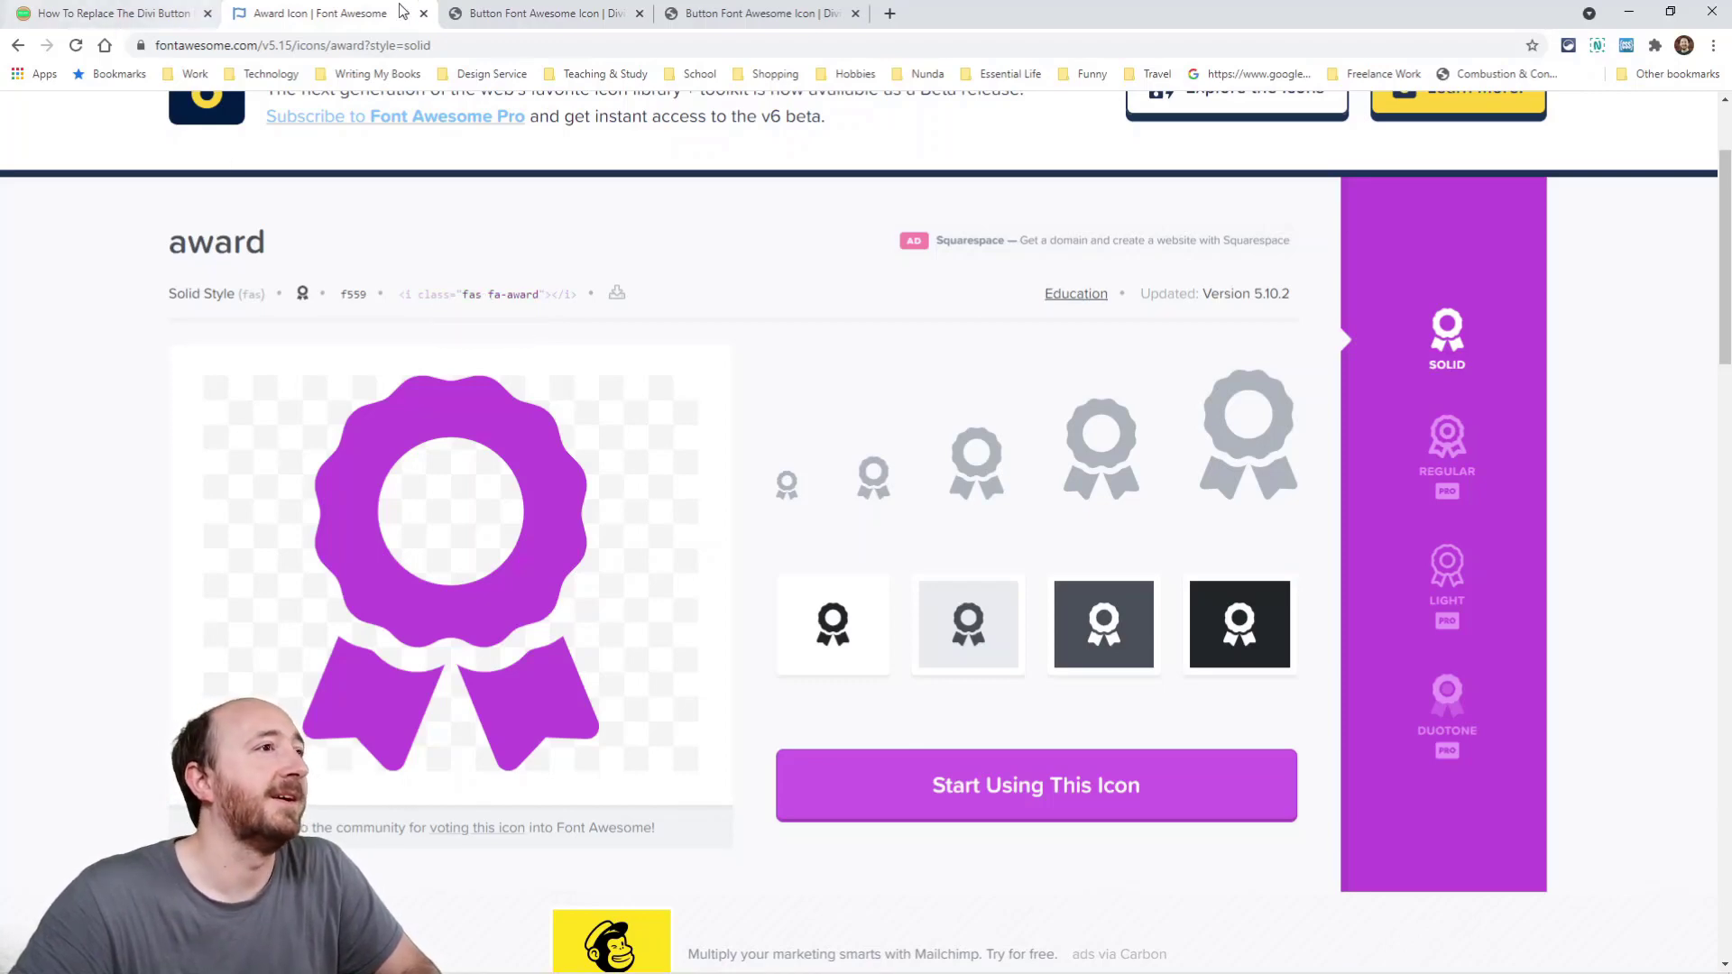
click(504, 17)
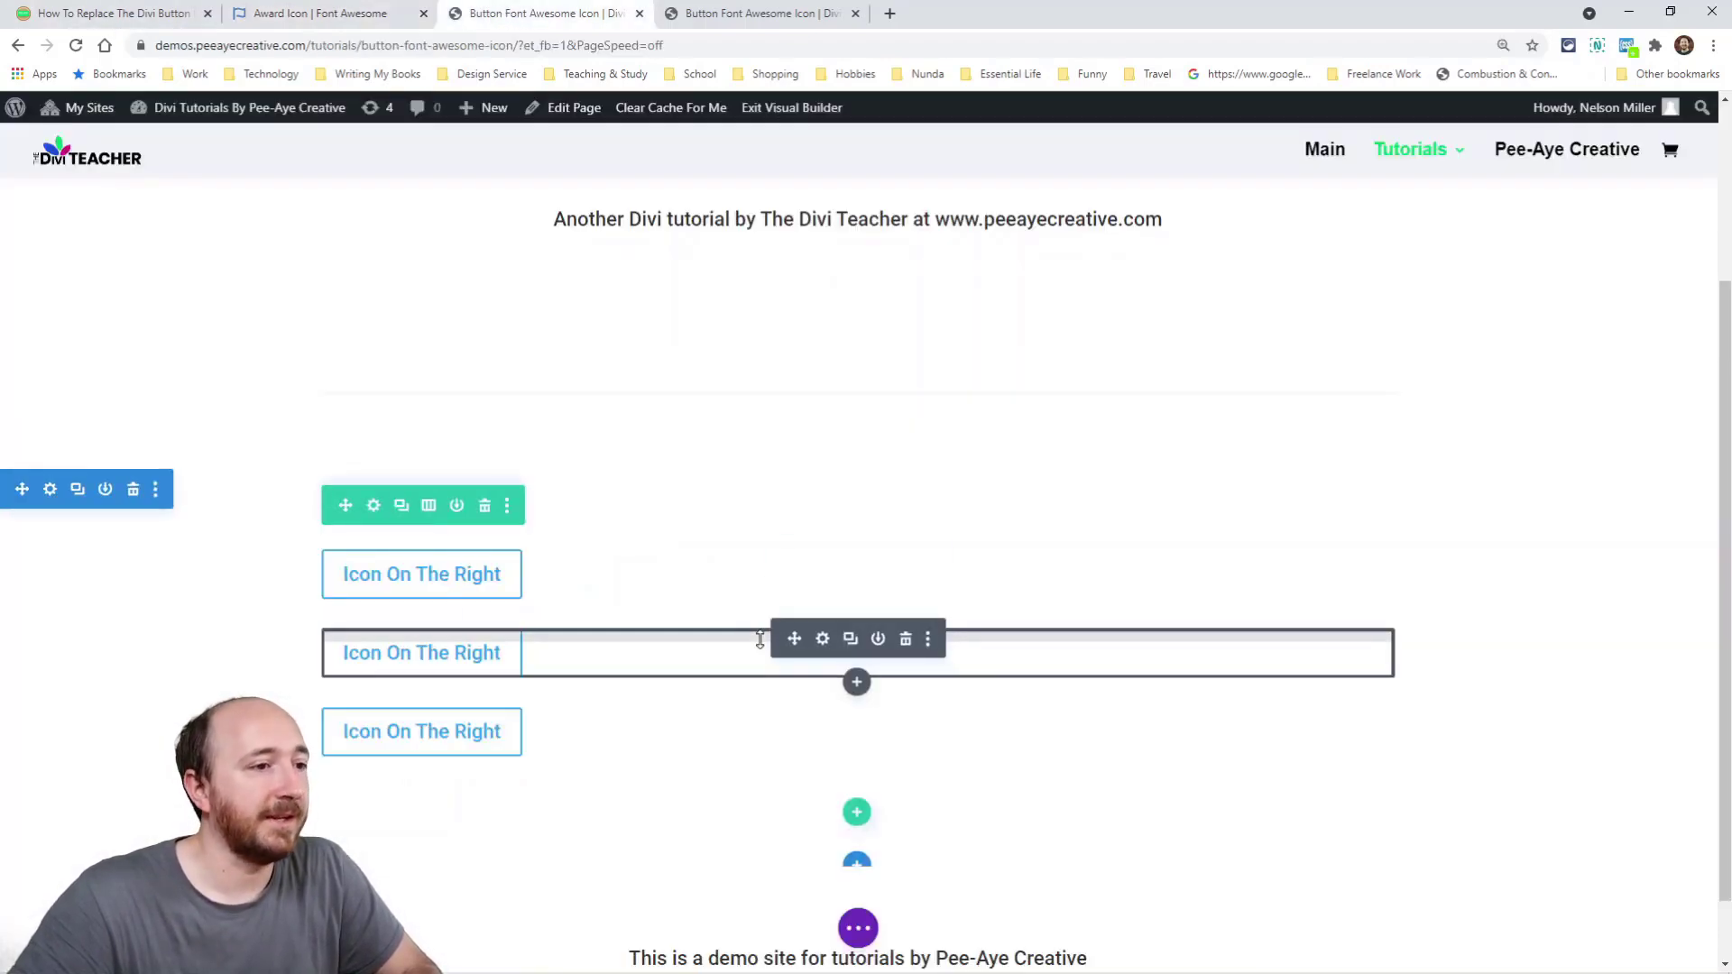
Append -award to the middle button's CSS class and save it.
click(820, 643)
click(955, 287)
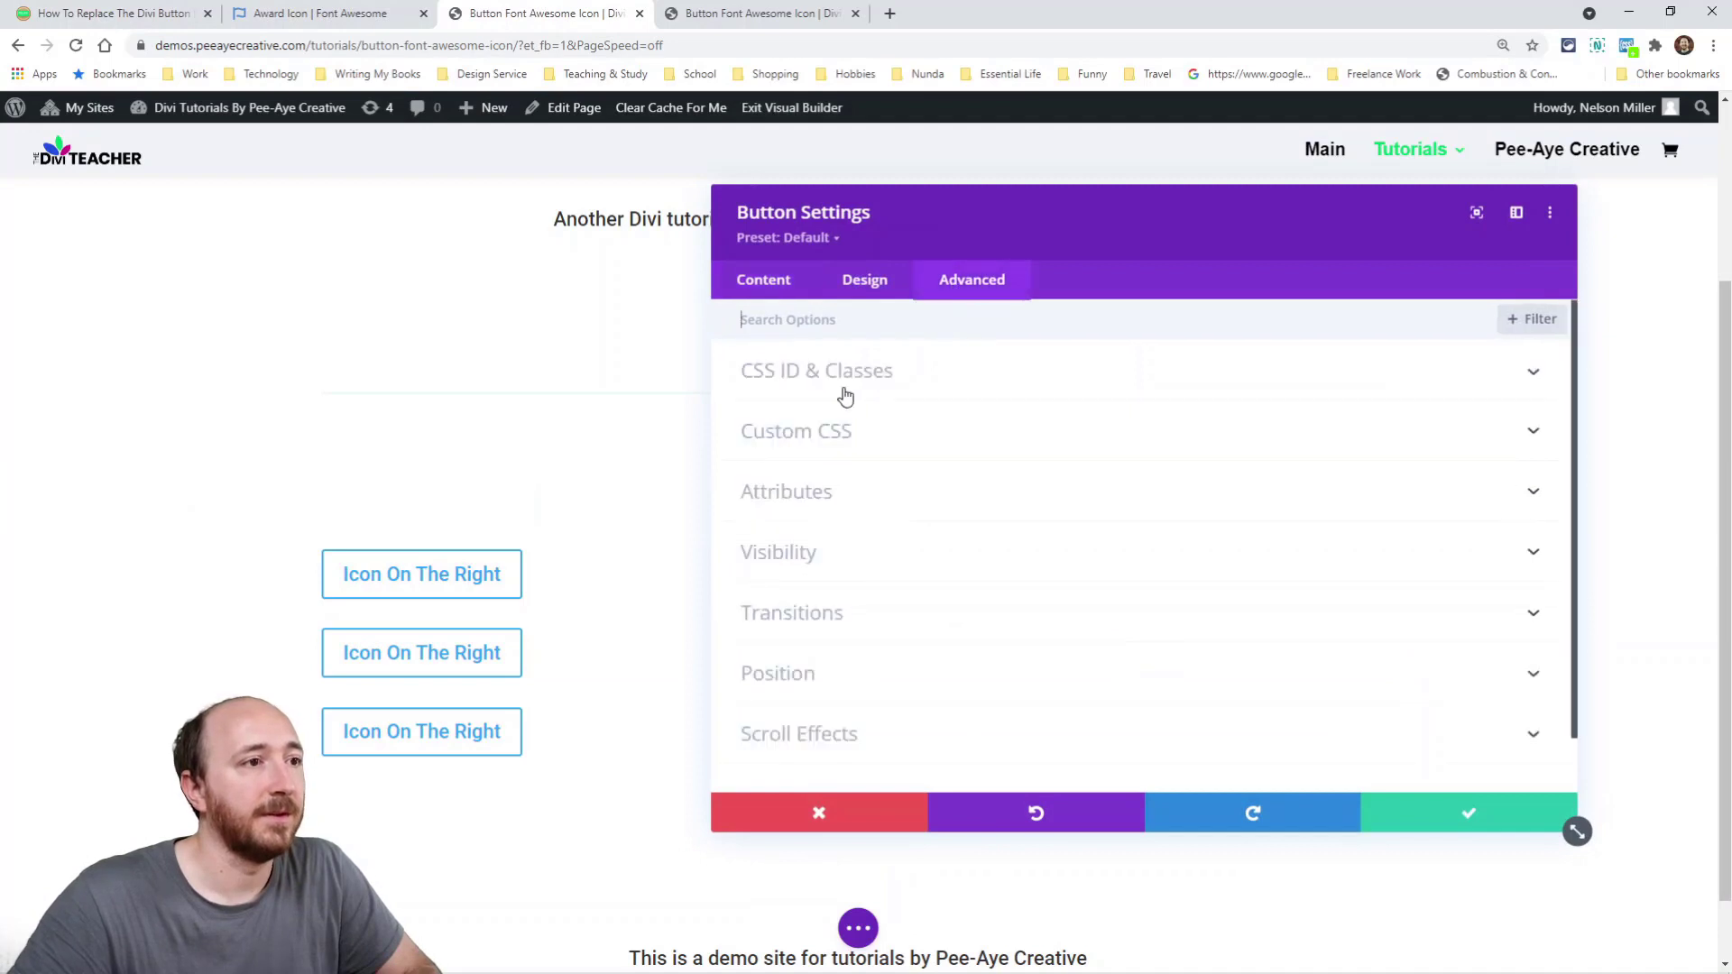
click(893, 388)
click(901, 525)
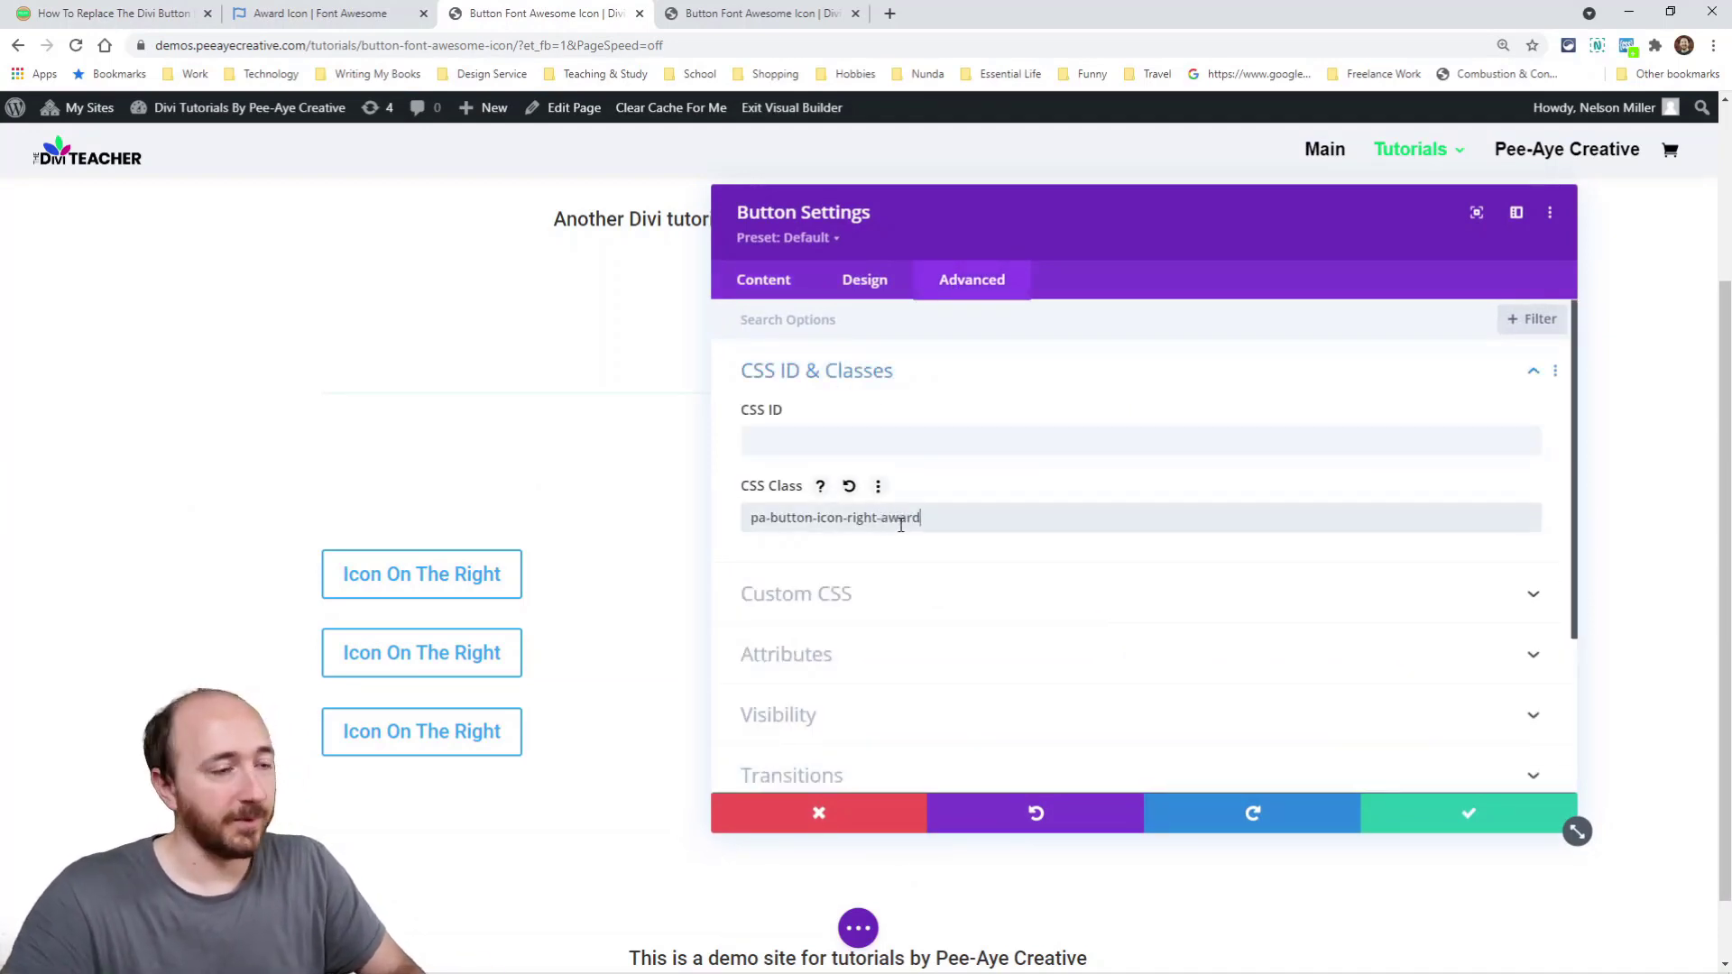
text(-award)
click(1469, 813)
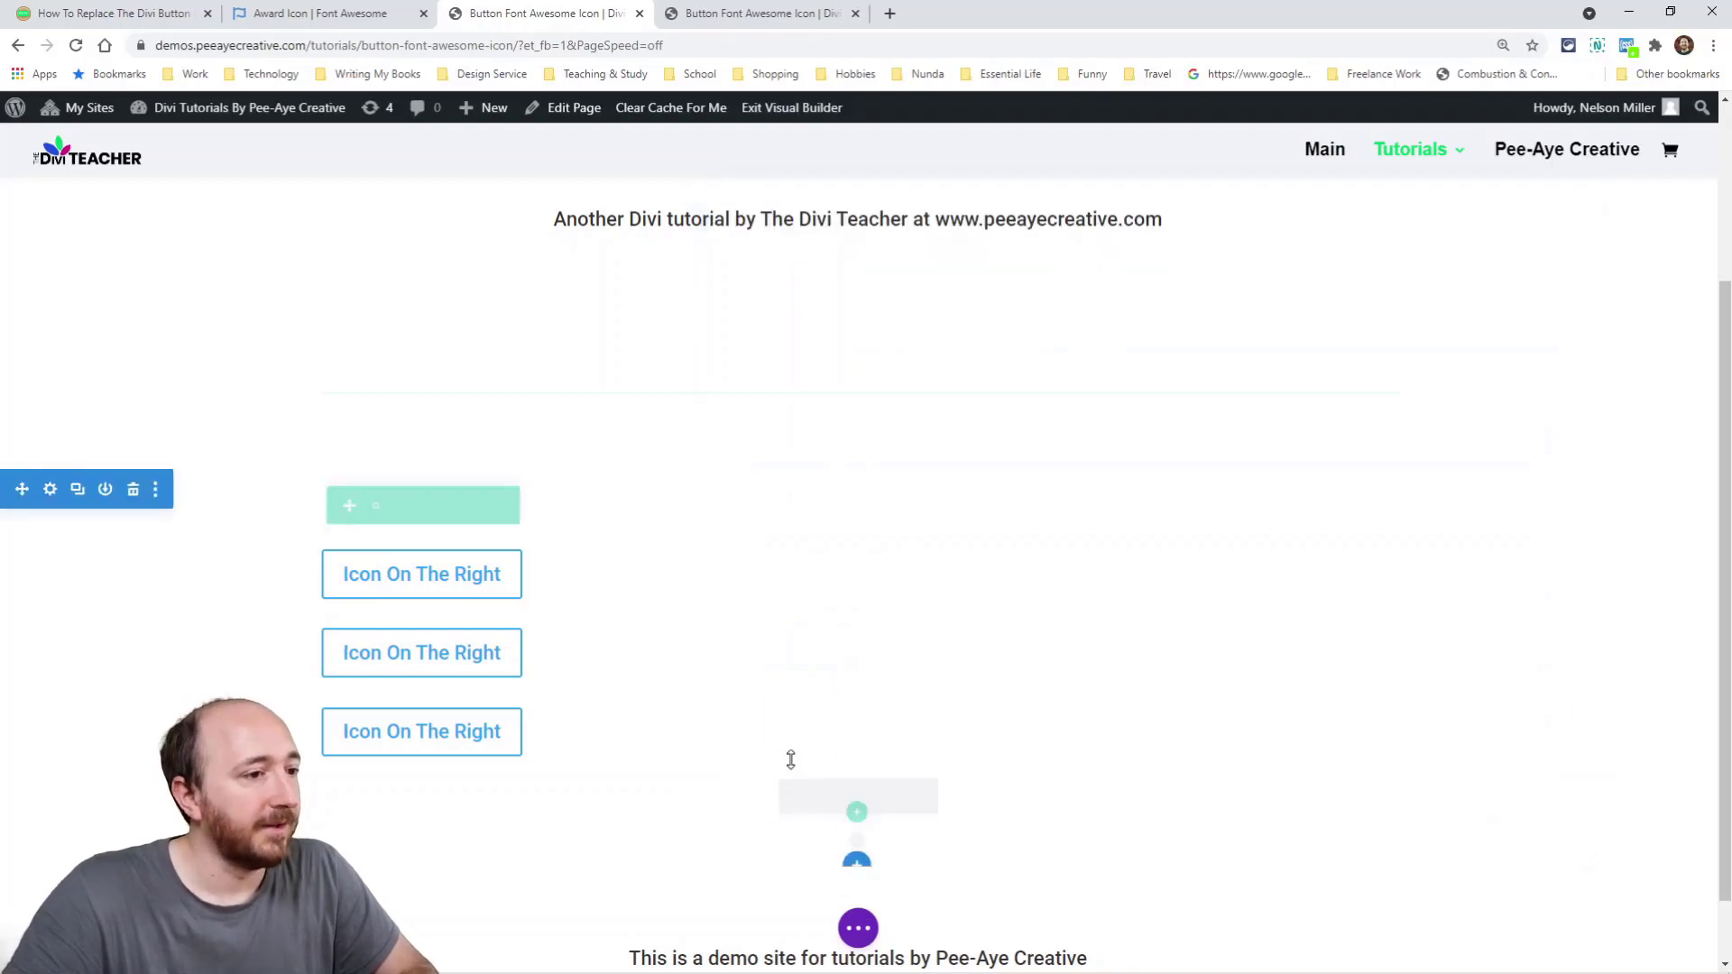
Make line 7 target pa-button-icon-right-award and append the 'fas fa-award' icon.
click(820, 796)
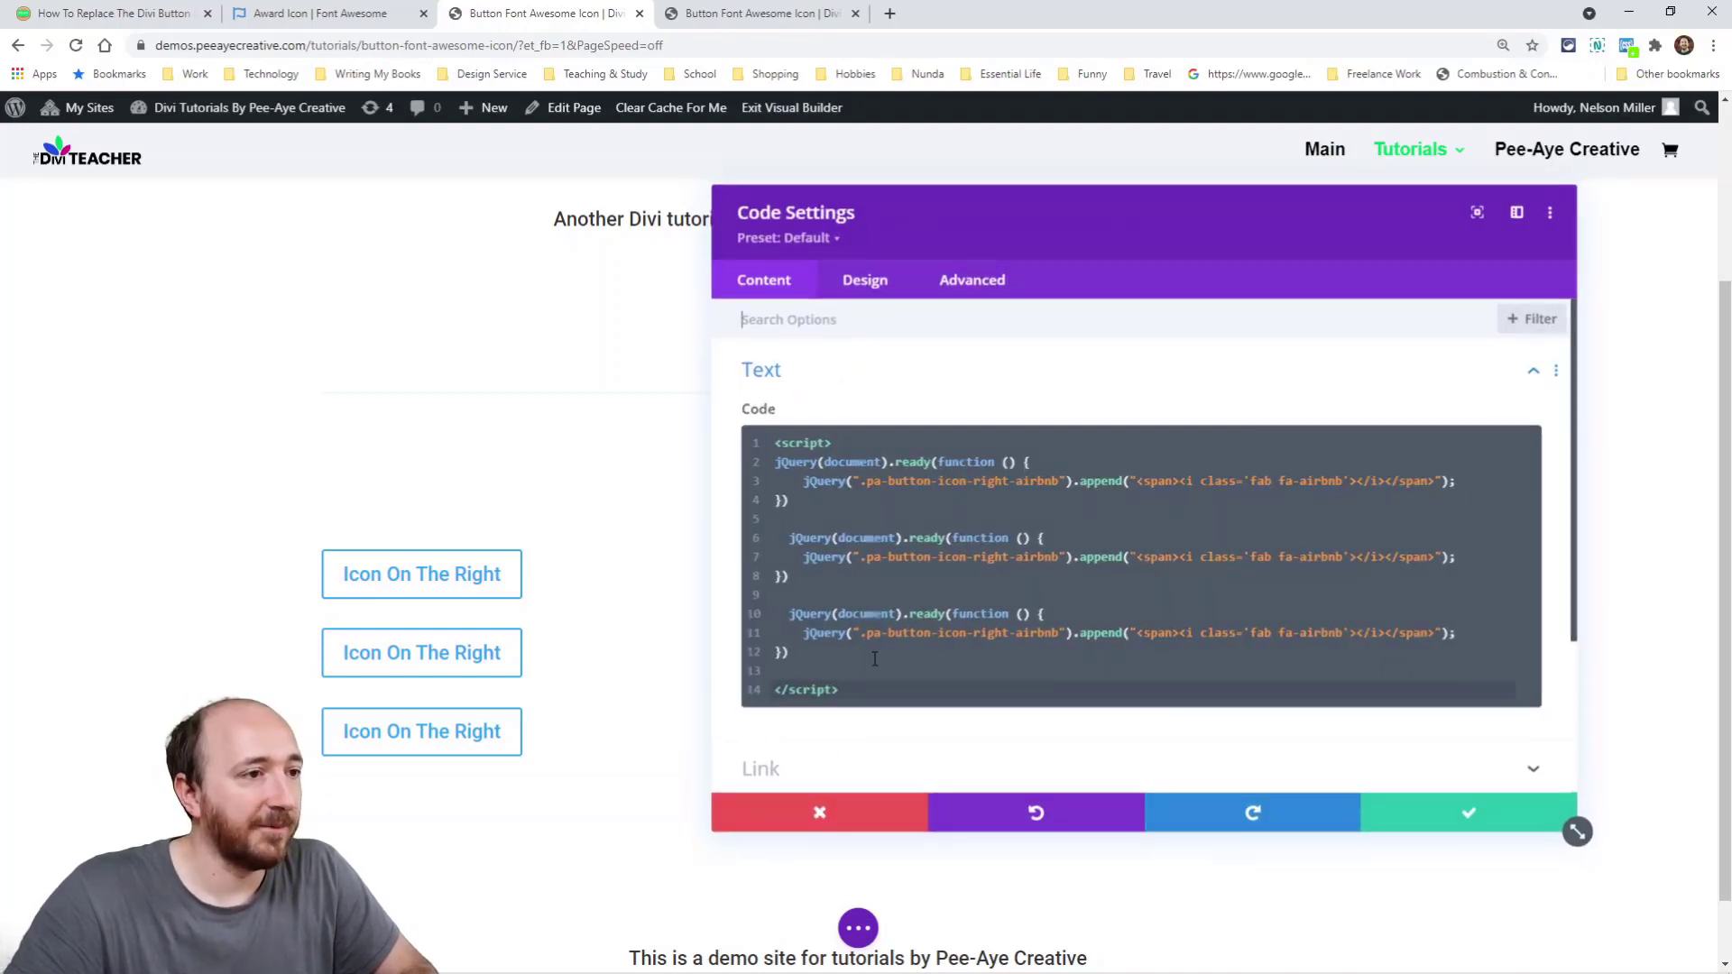
double_click(1038, 559)
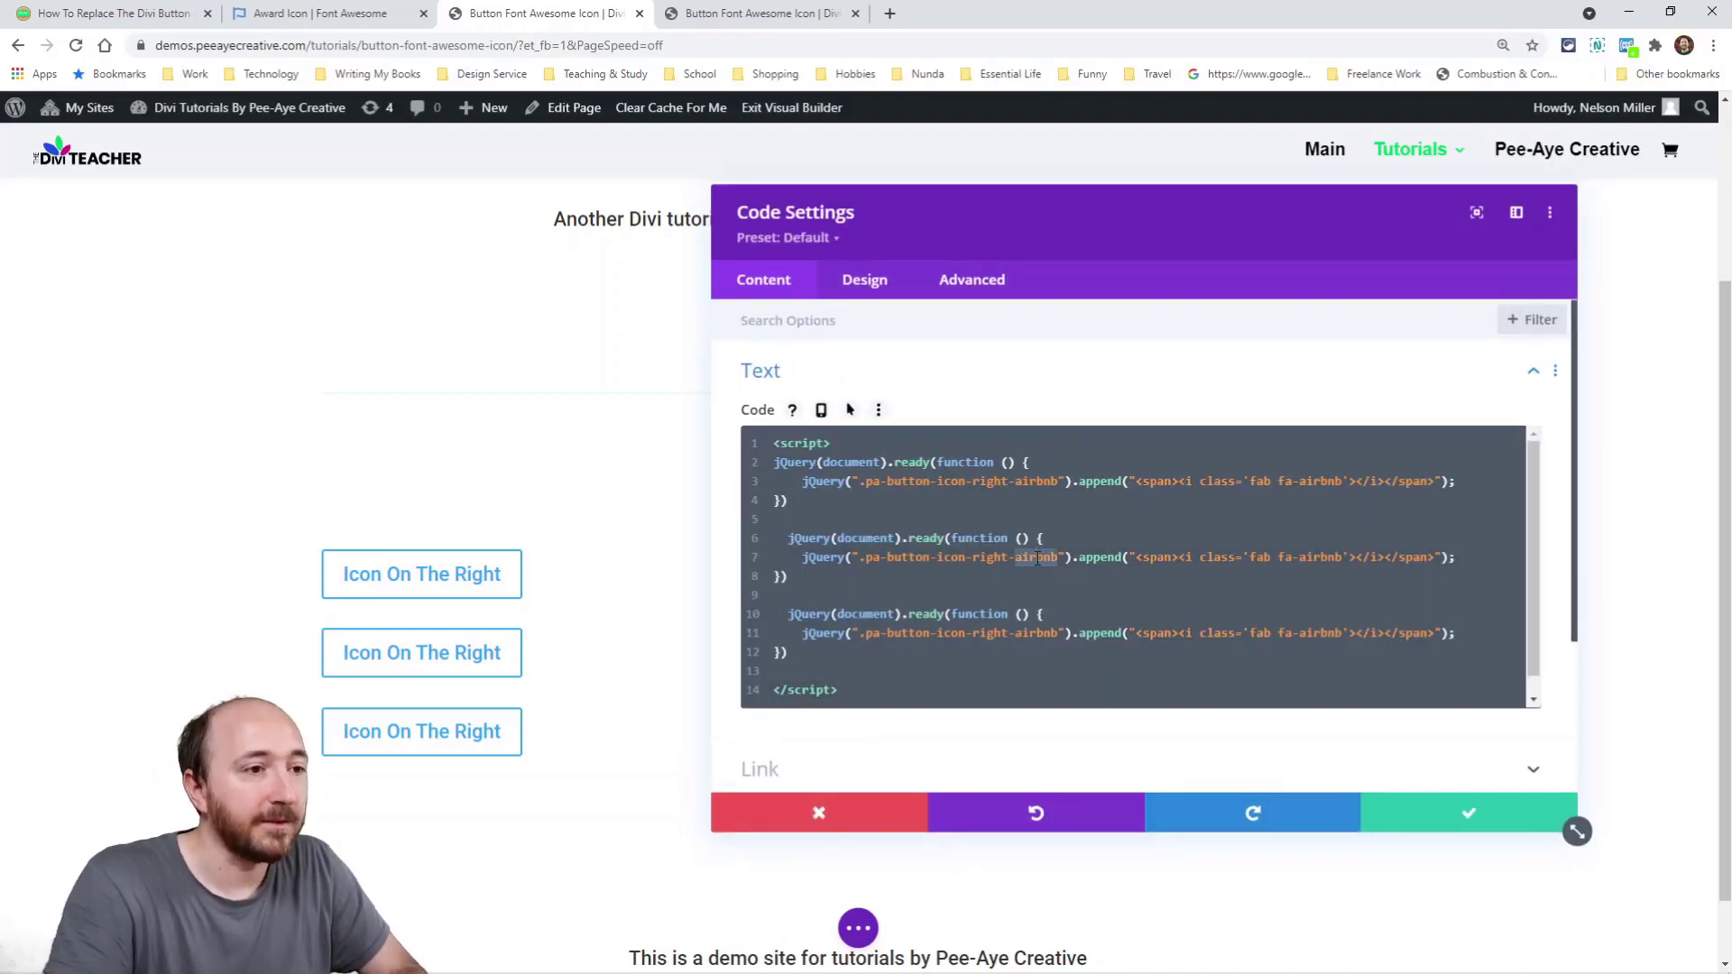
text(award)
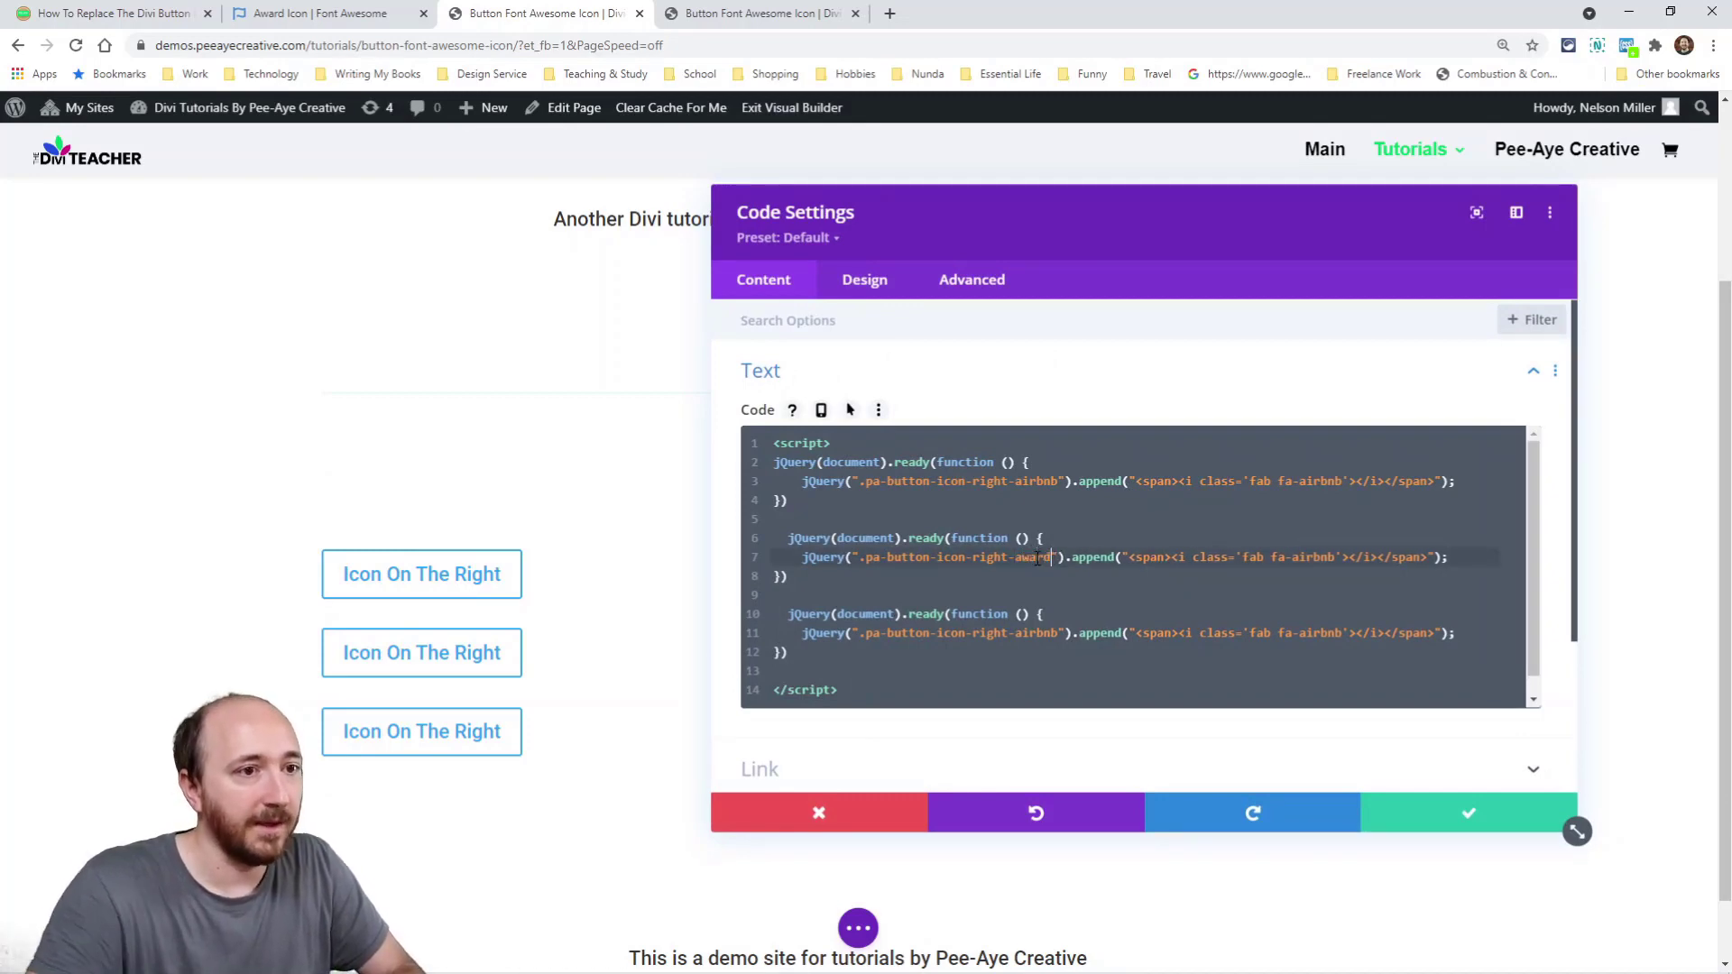
double_click(1313, 557)
text(award)
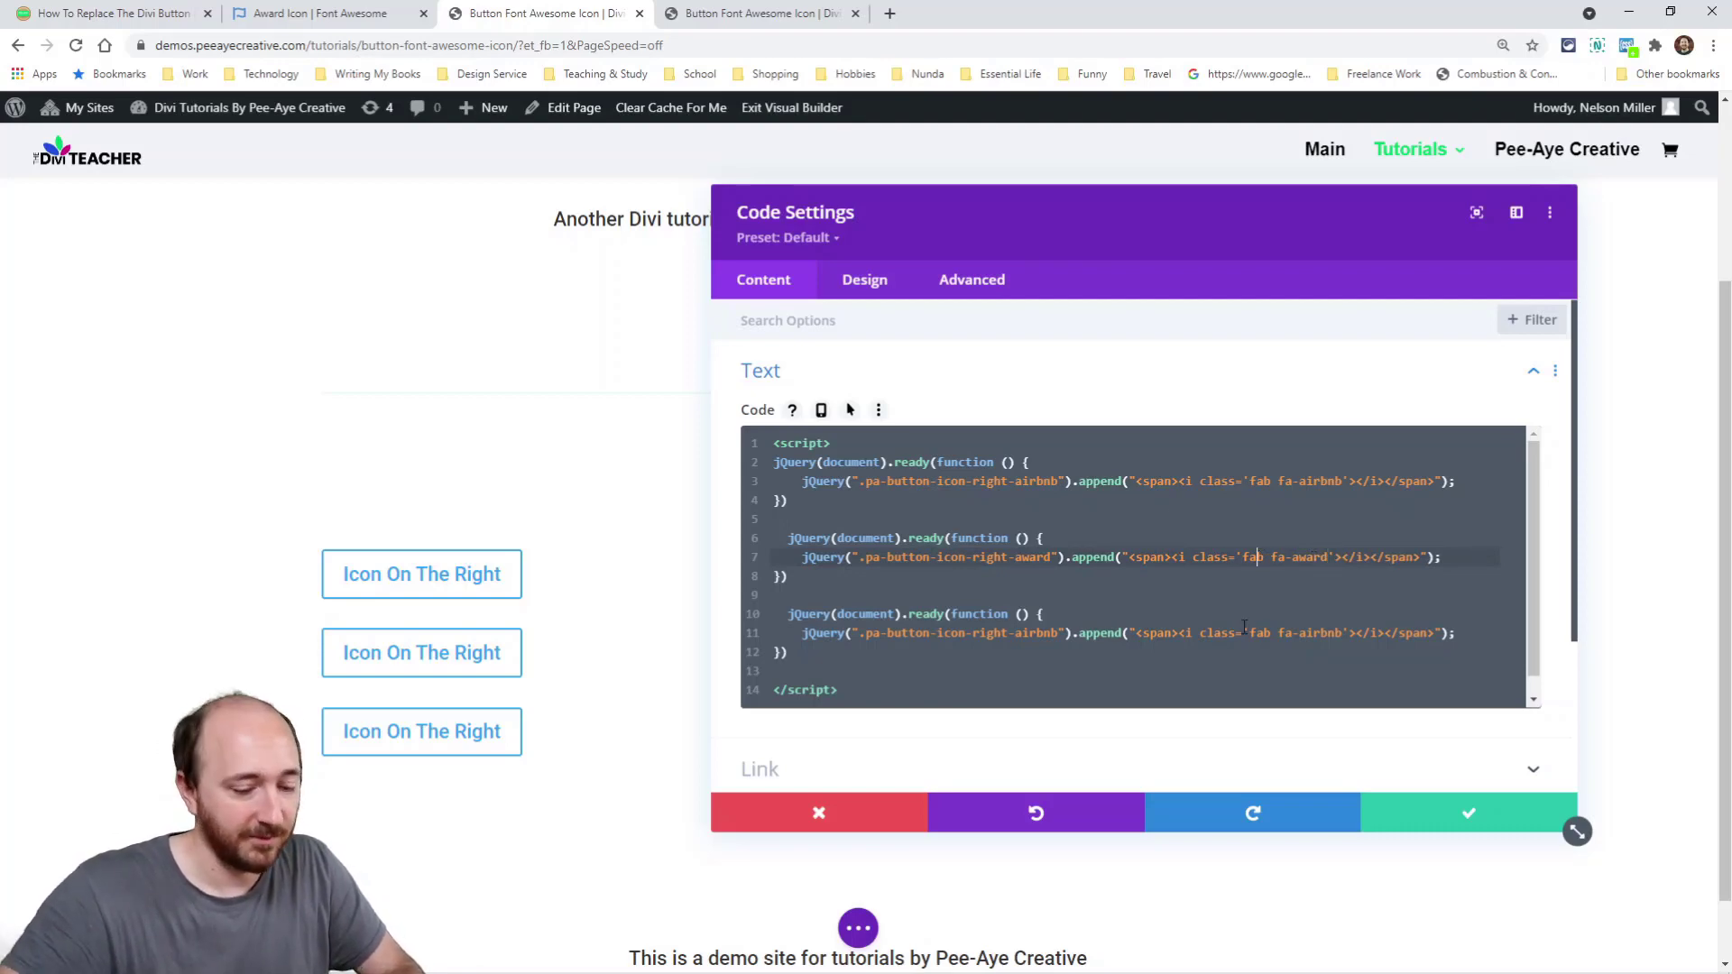
key(Delete)
text(s)
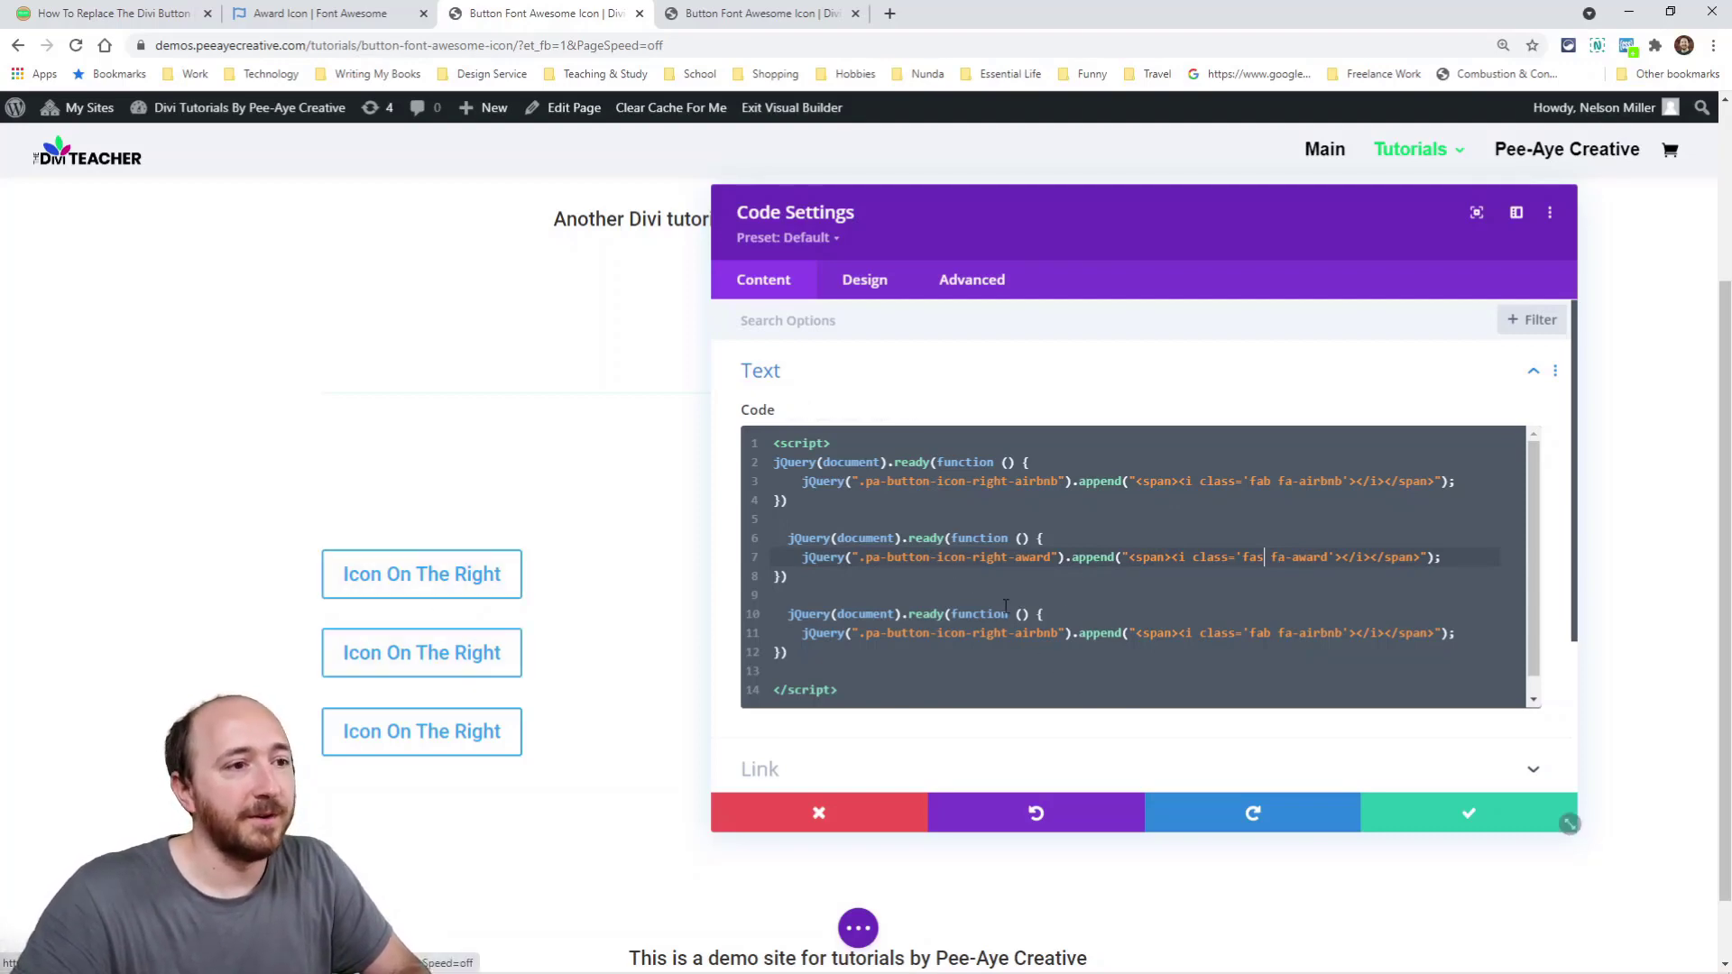
Save the script, then find the bicycle icon's 'fas fa-bicycle' class in Font Awesome.
click(1438, 821)
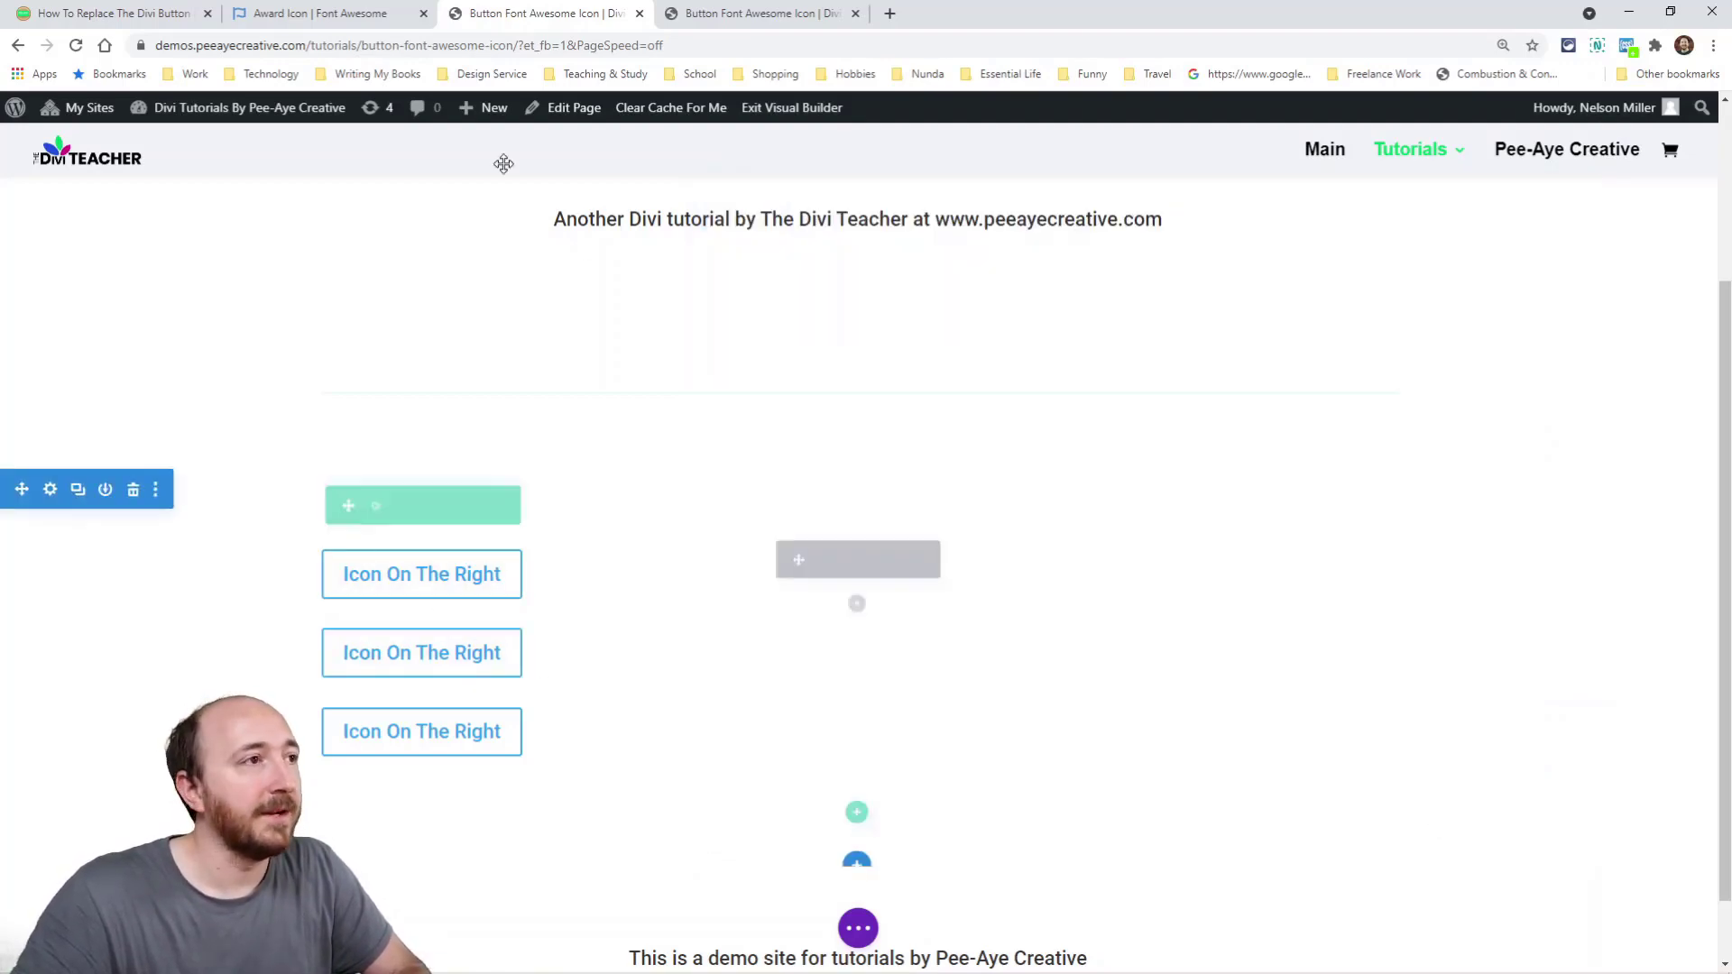
click(379, 14)
key(alt+Left)
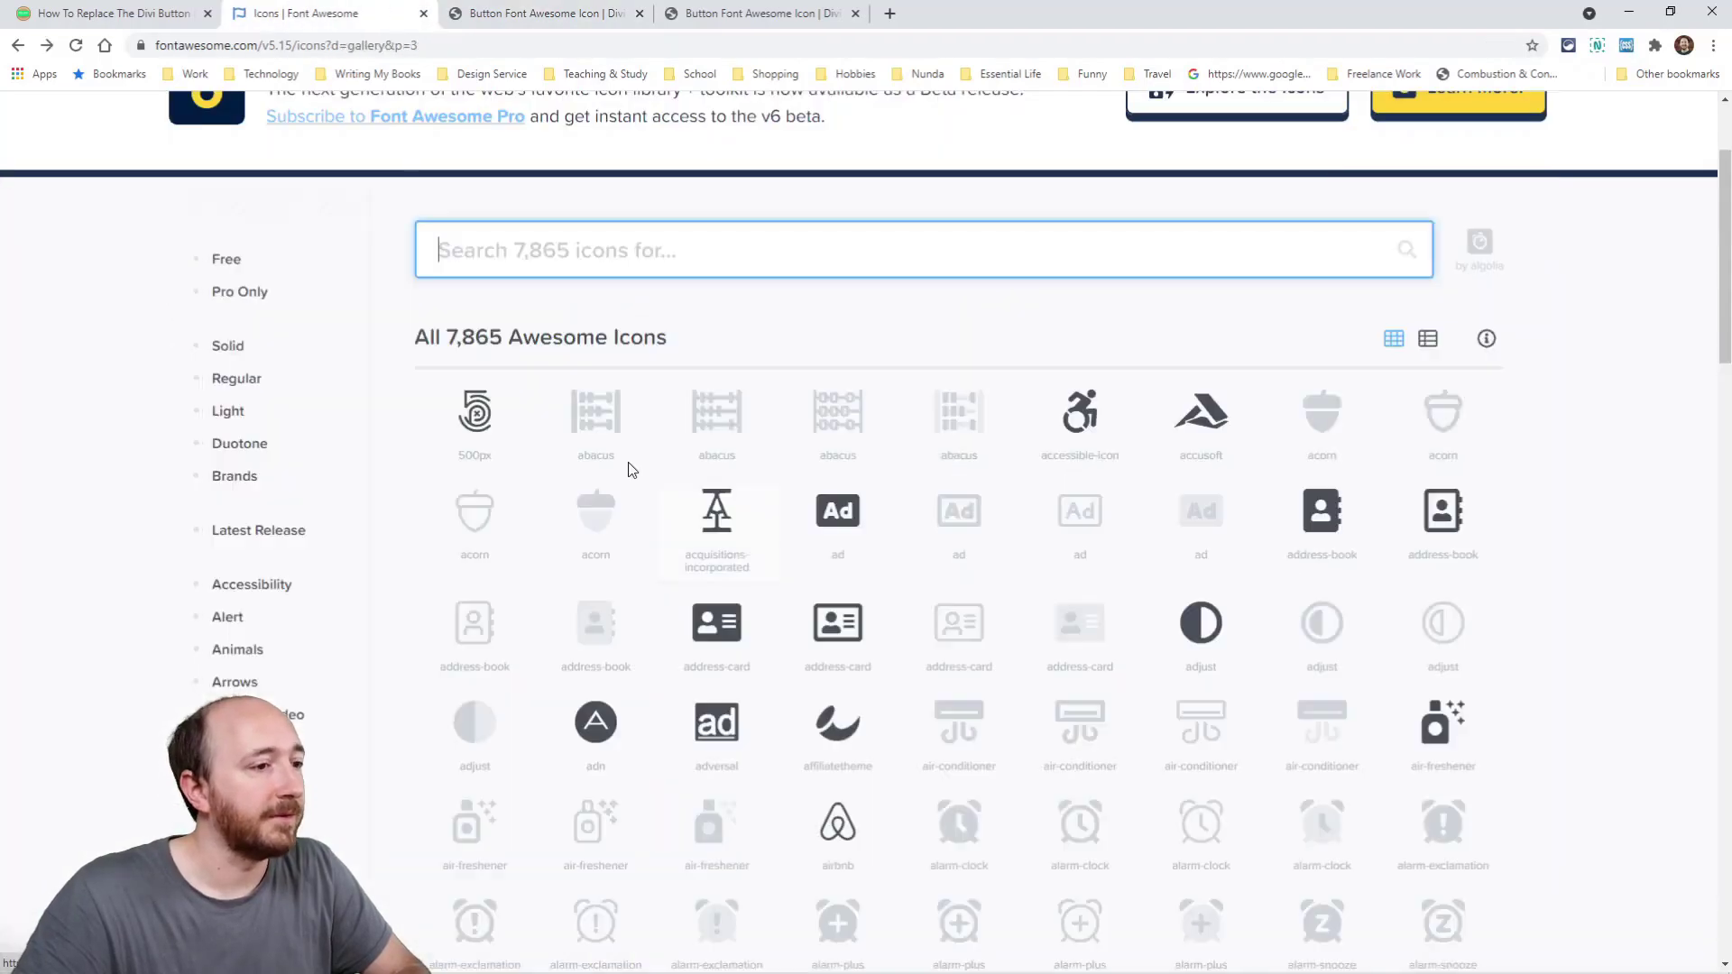
scroll(591, 487, down, 10)
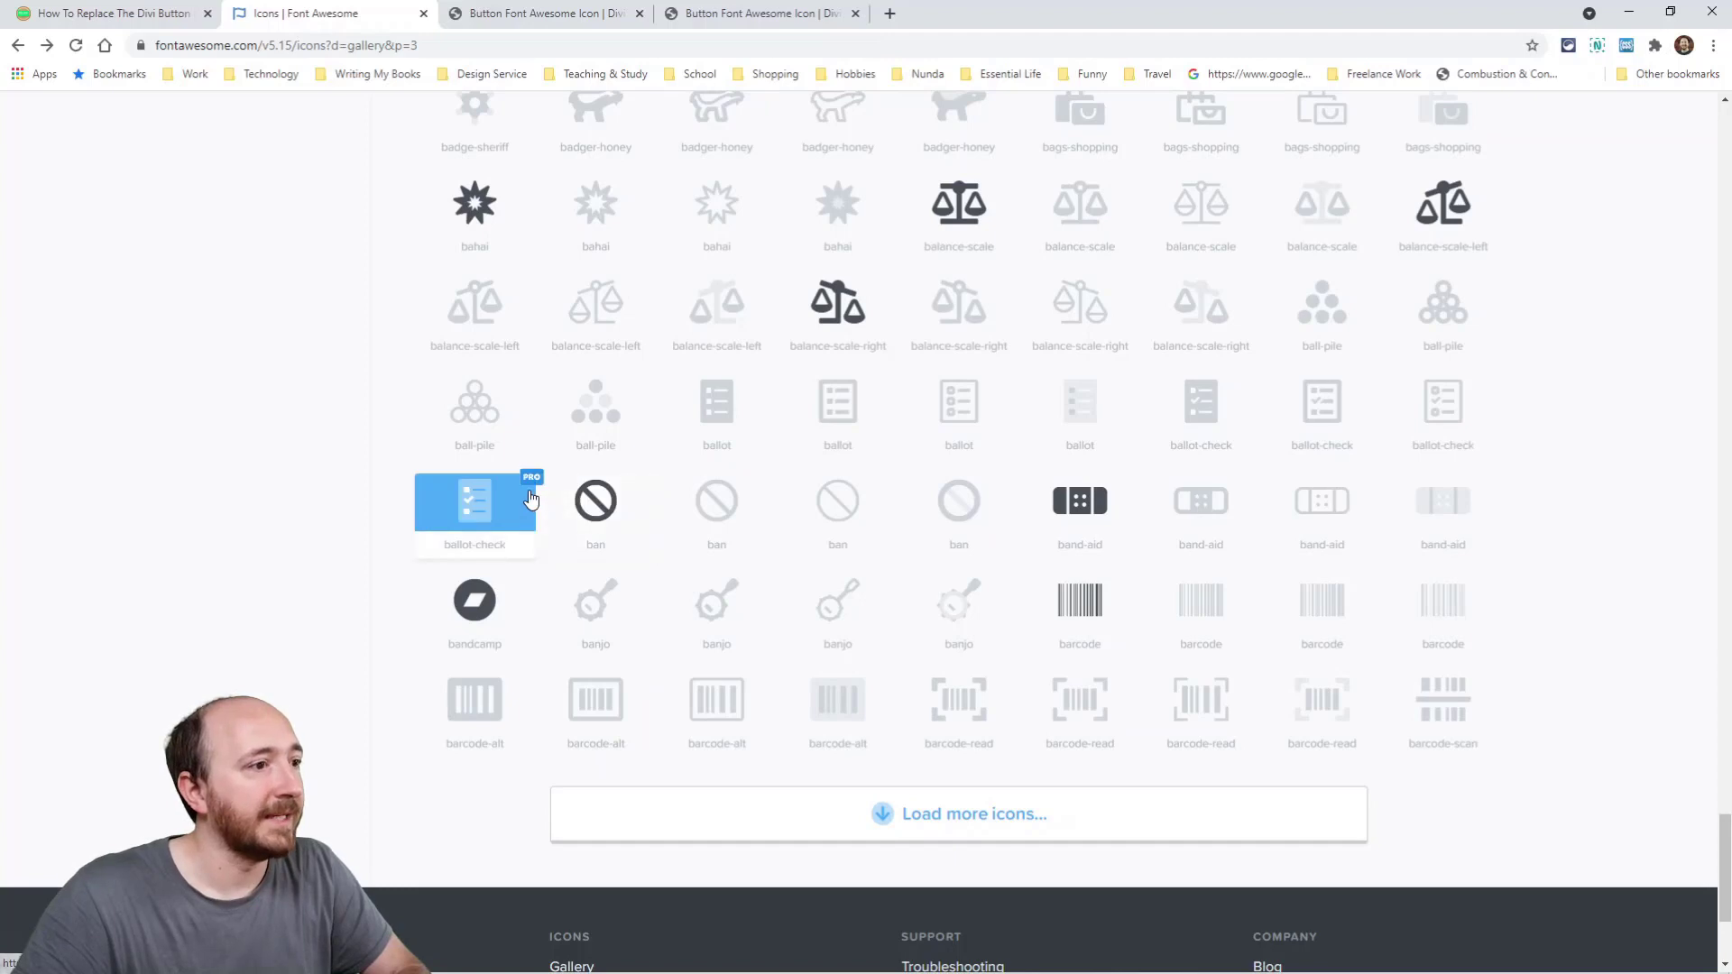
scroll(464, 501, down, 10)
scroll(404, 496, down, 3)
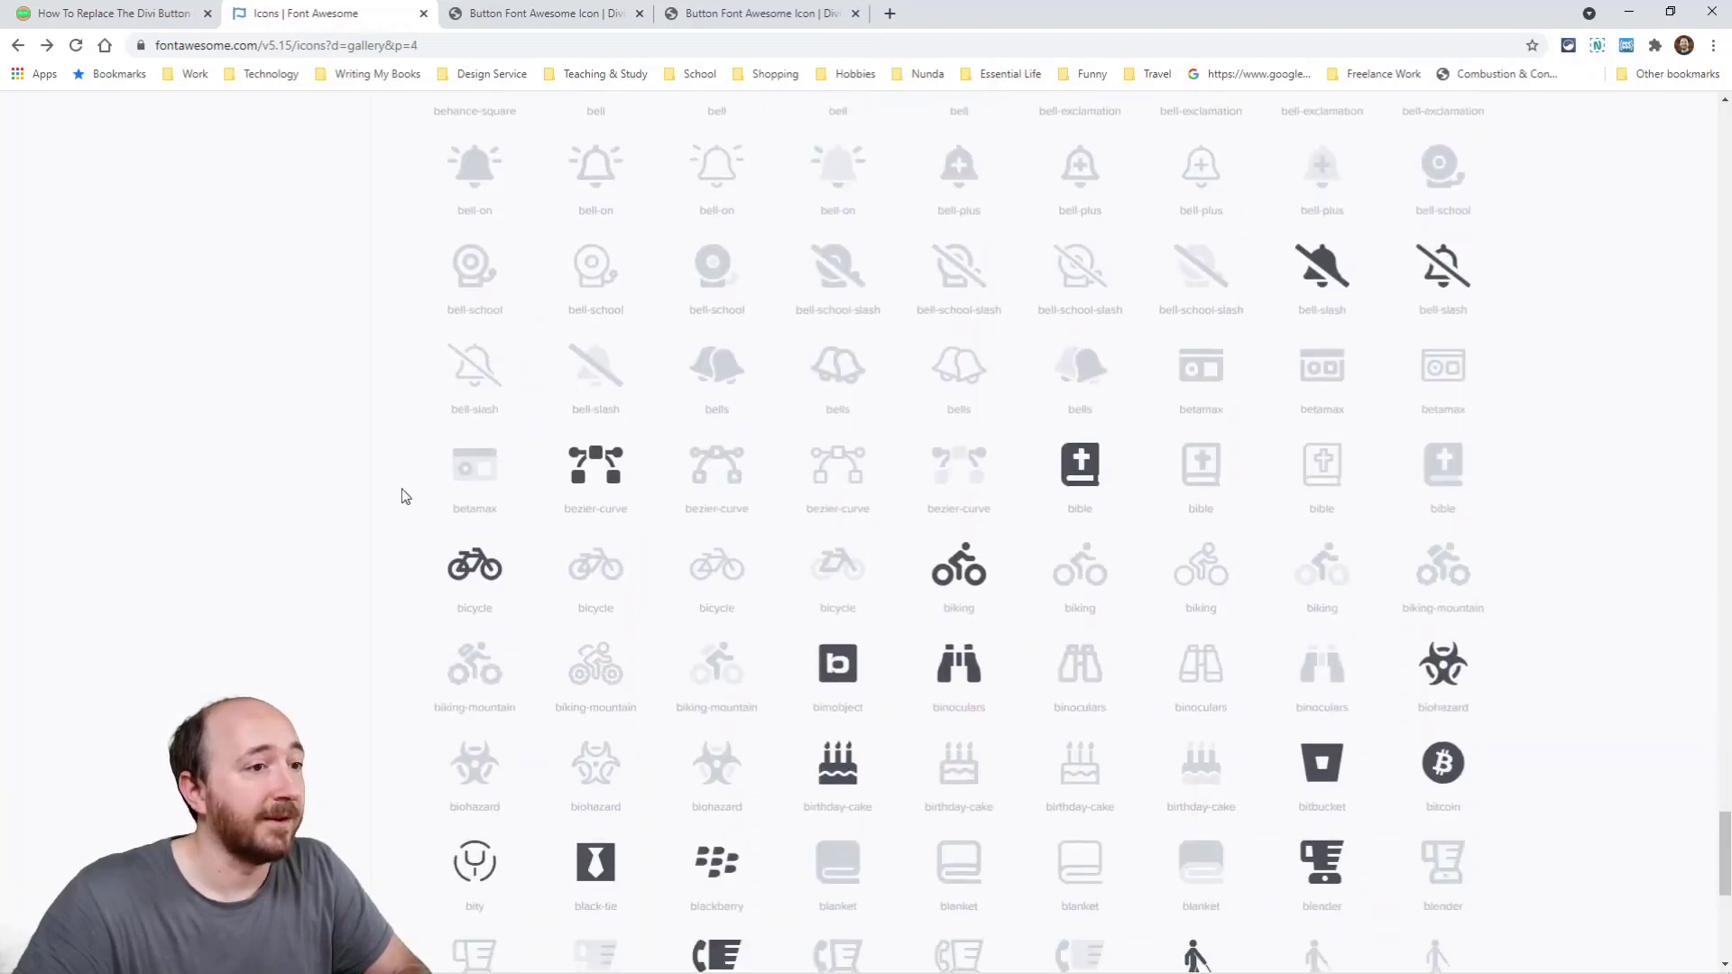
click(491, 488)
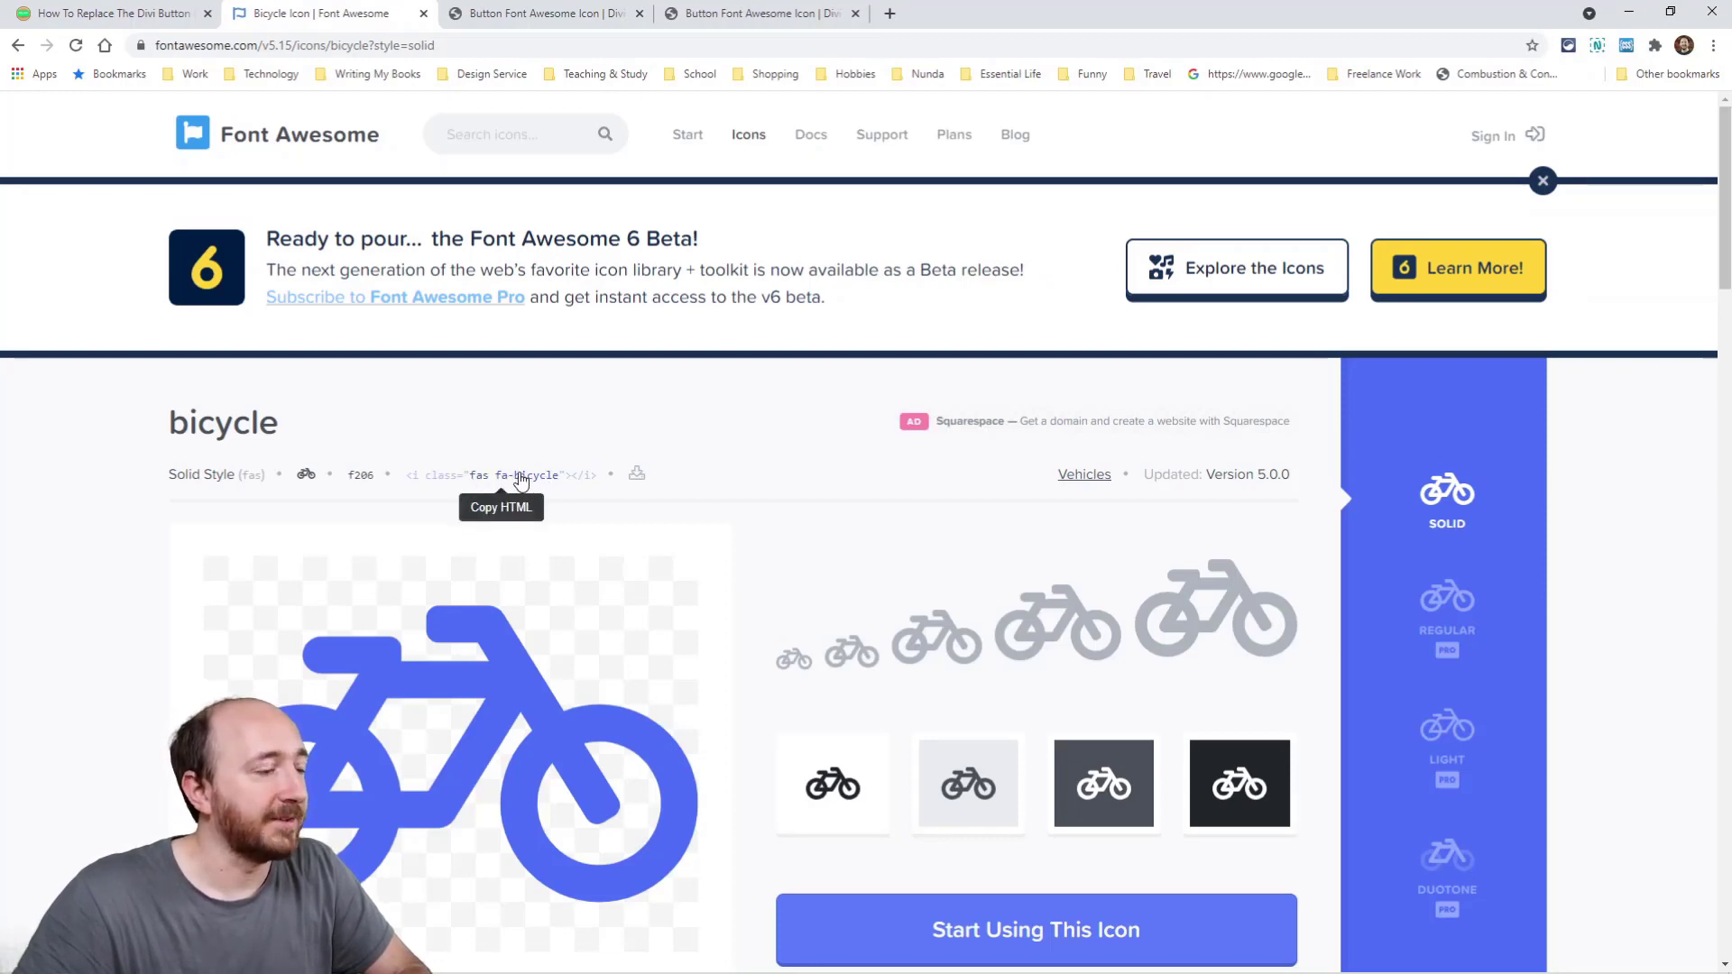
scroll(505, 487, down, 1)
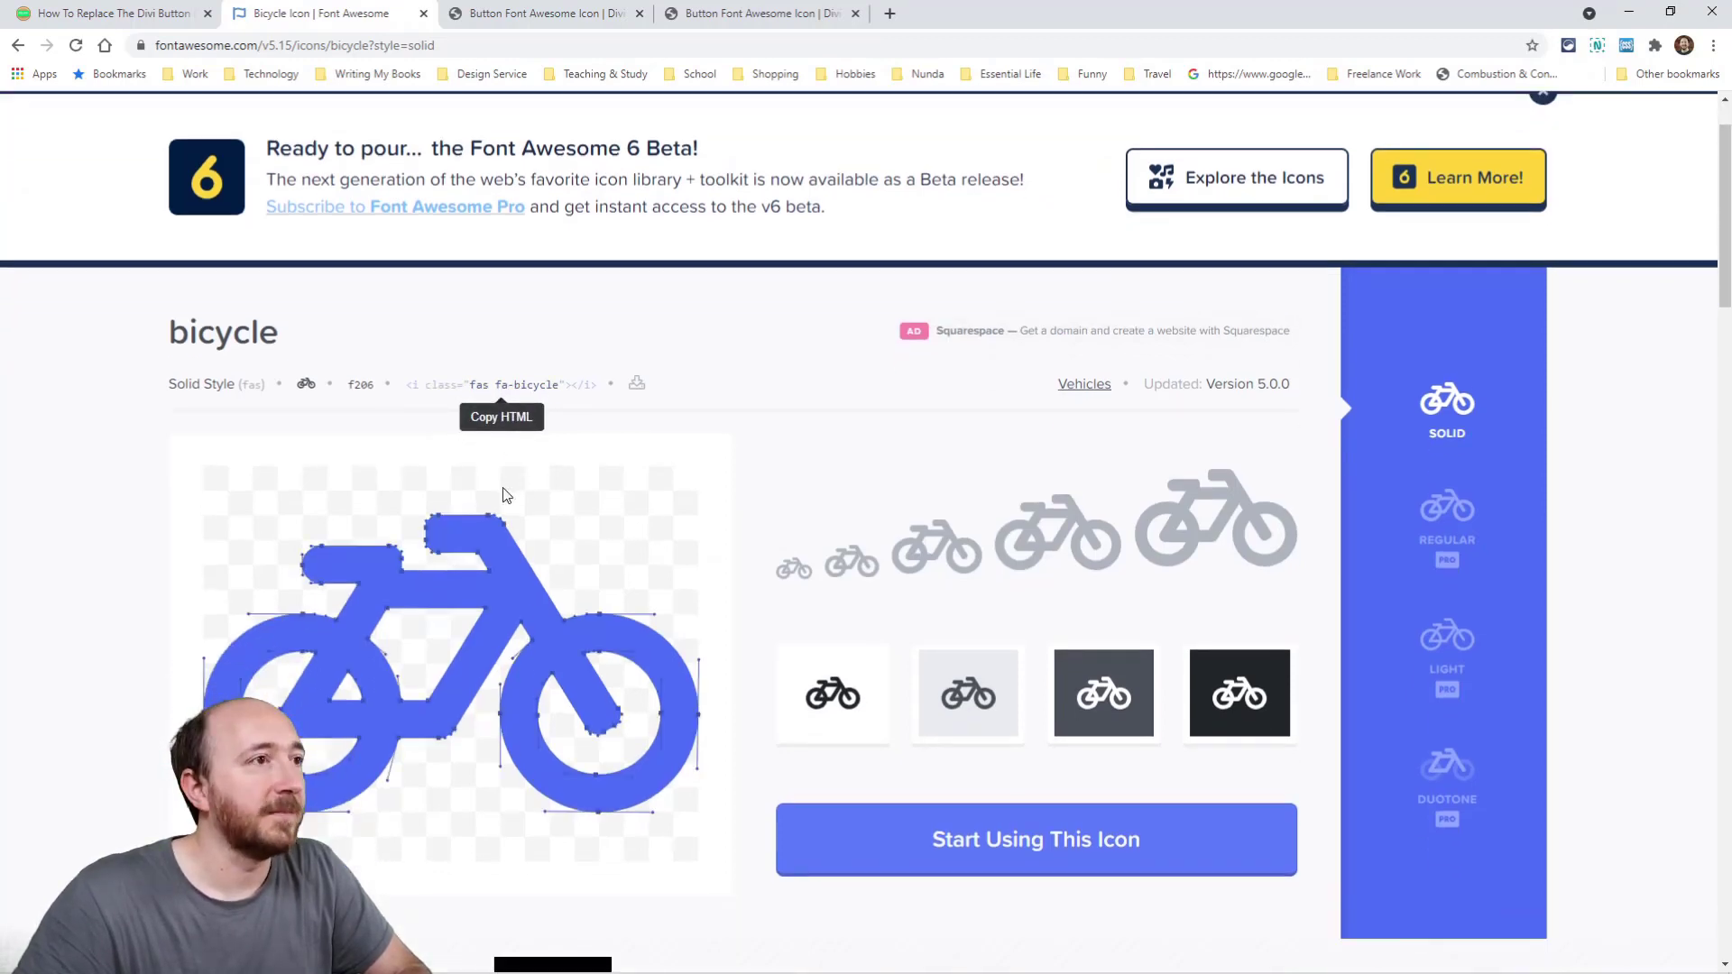
Back in Divi, edit the third button's CSS class under Advanced and save it.
click(524, 16)
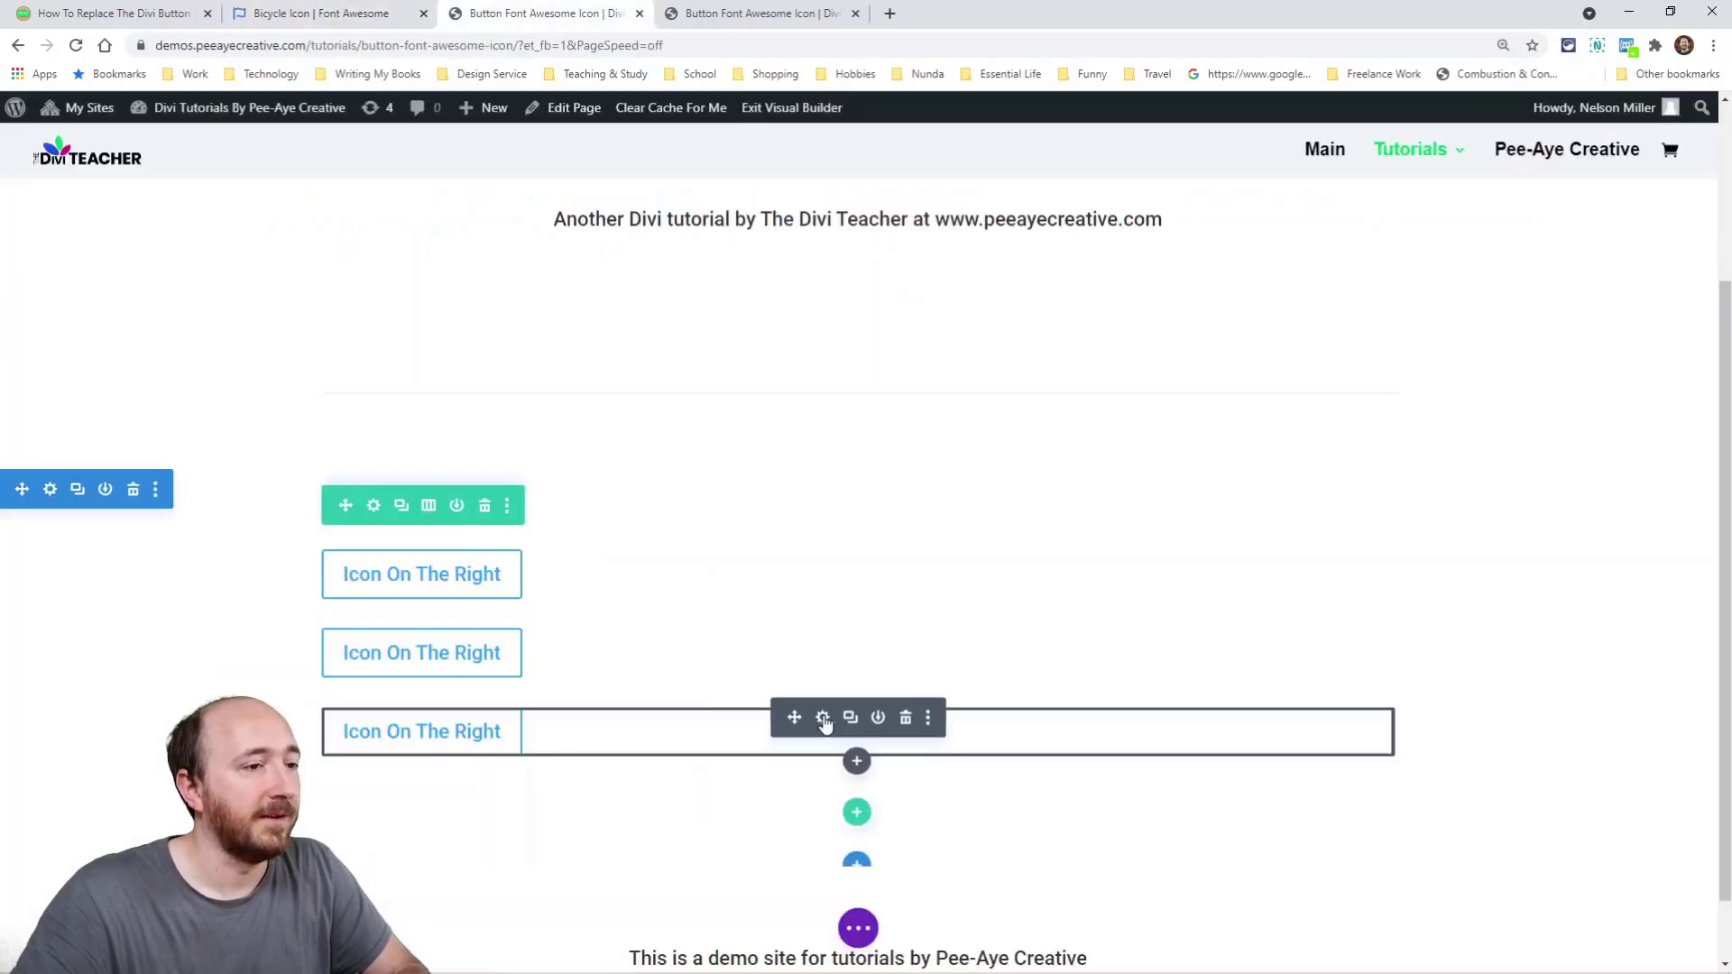
click(822, 717)
click(966, 280)
click(882, 384)
click(933, 519)
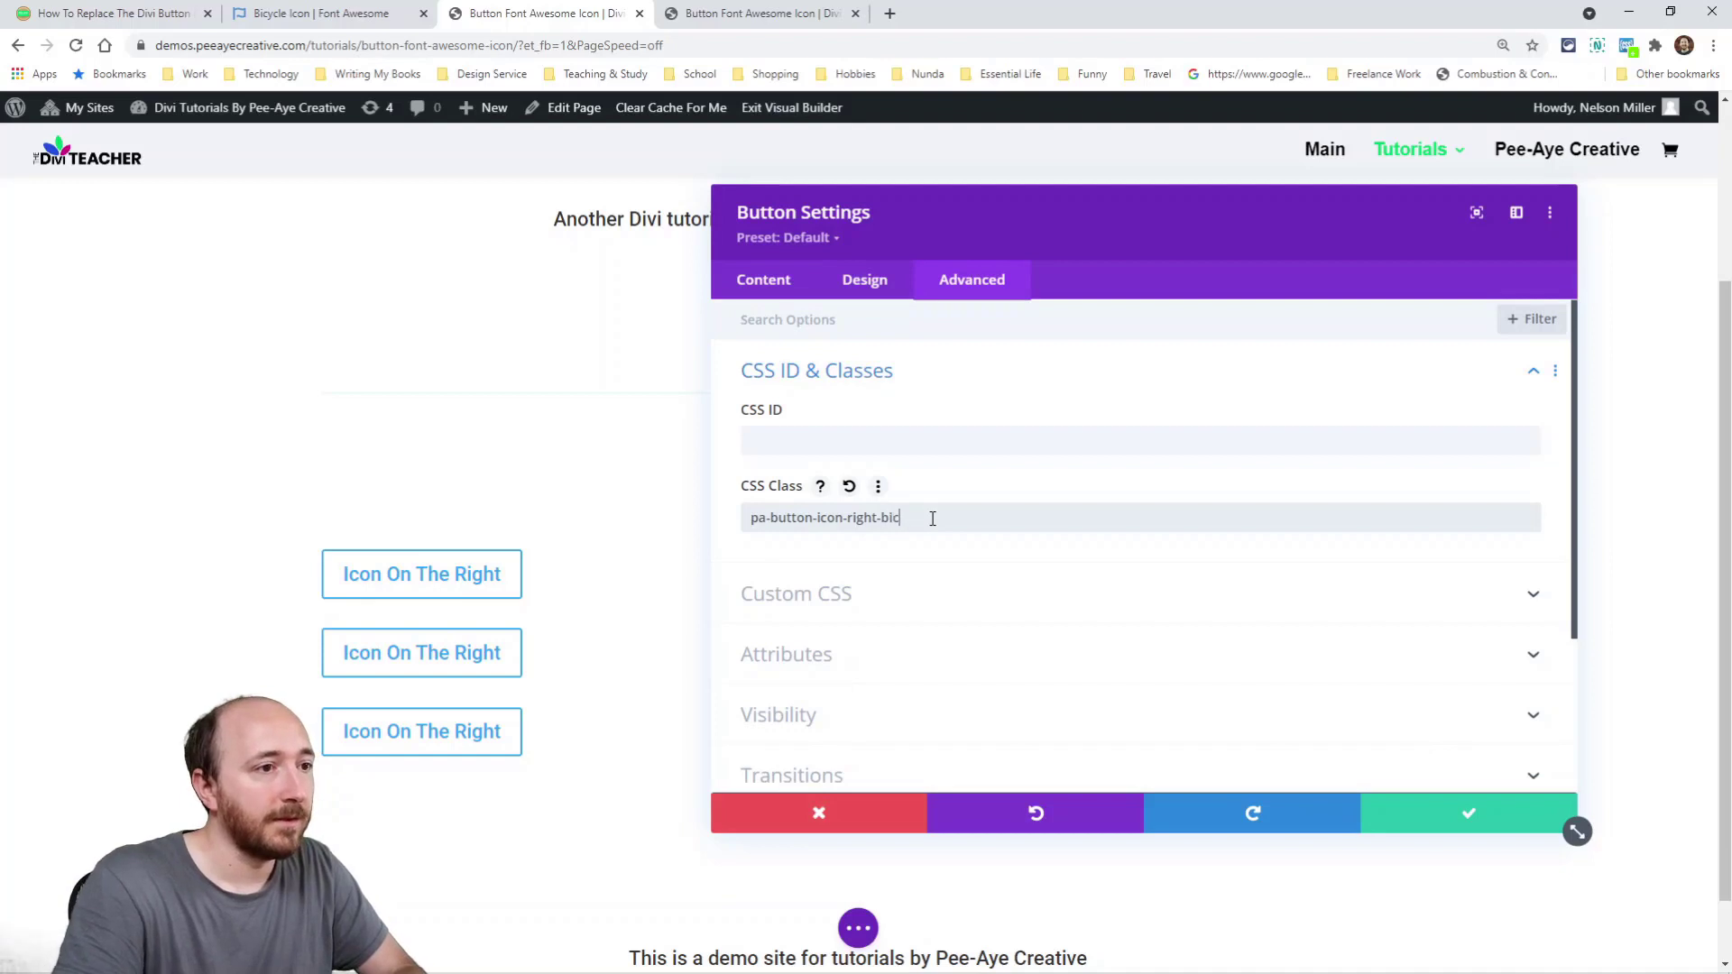
click(1453, 813)
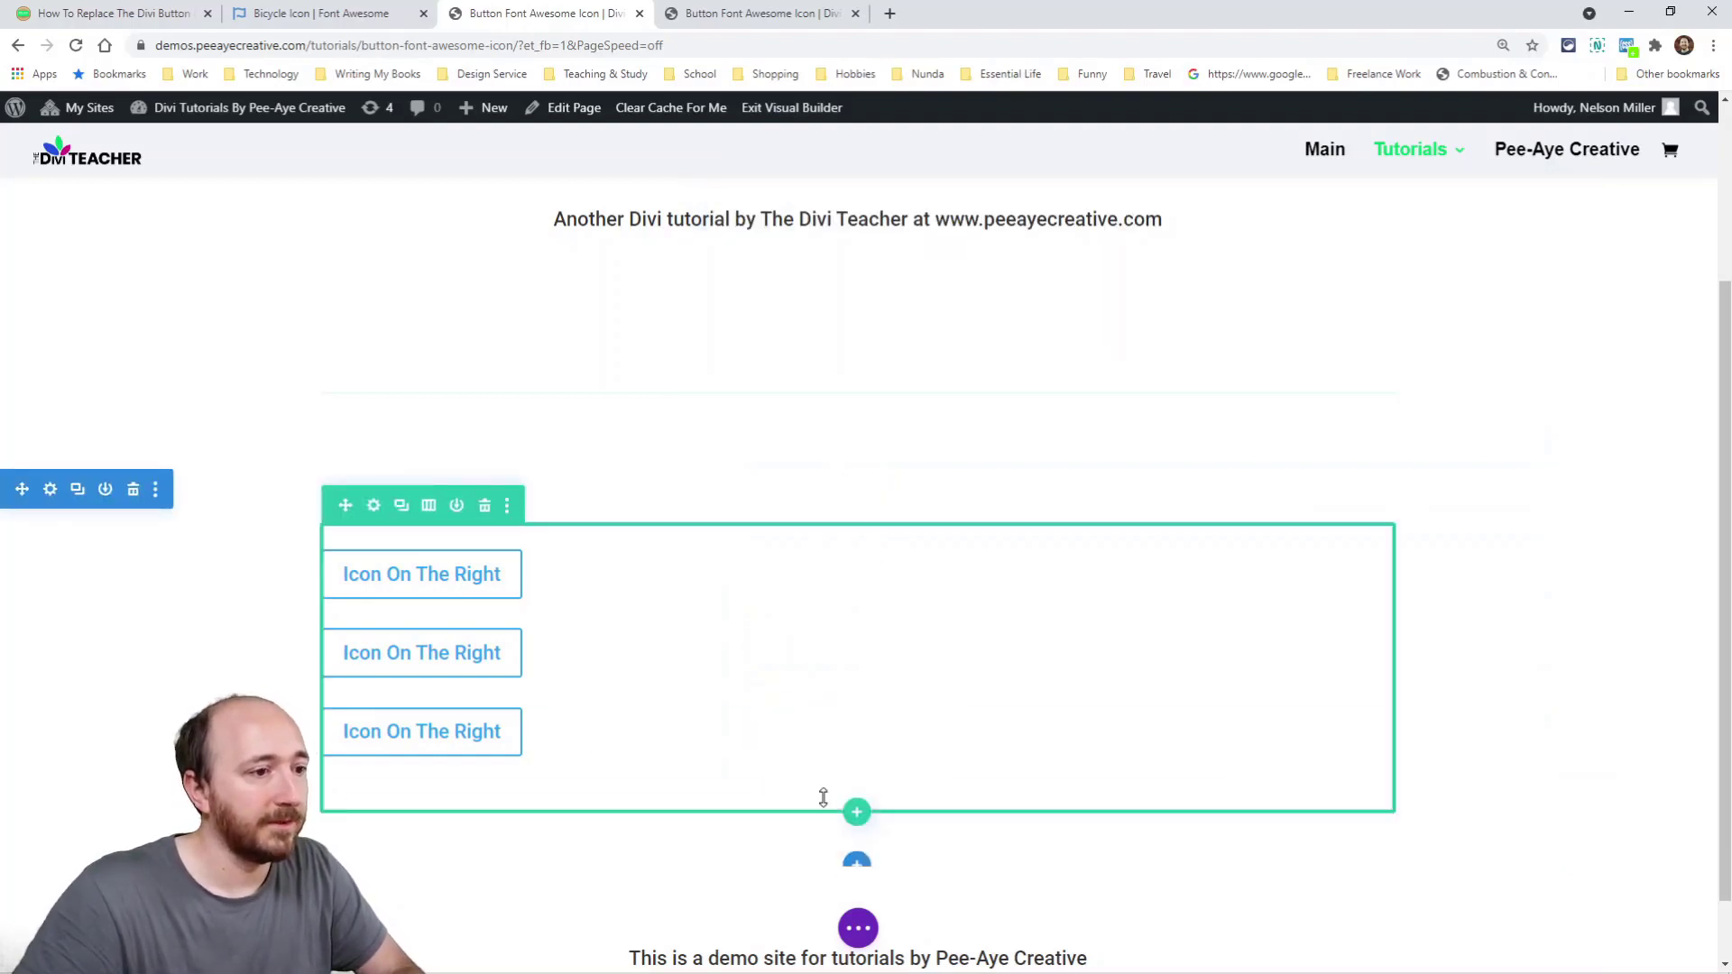
Replace airbnb with bicycle in line 11's selector and icon class, and trim the fab prefix.
click(823, 794)
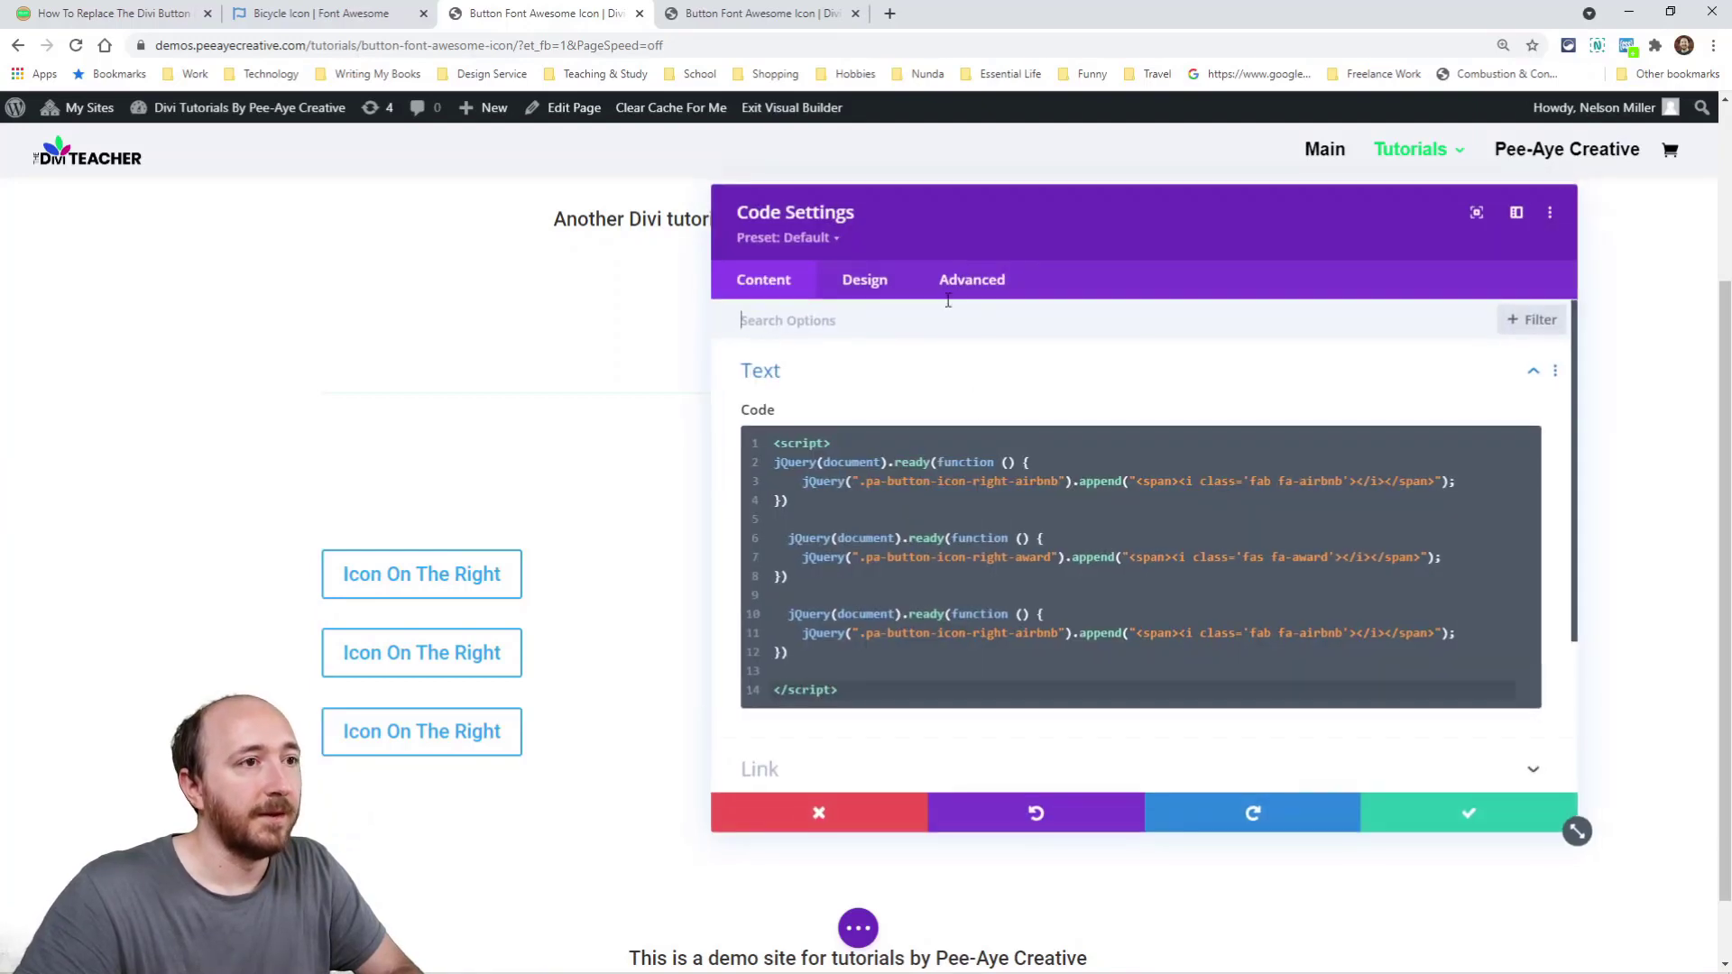
double_click(1036, 636)
text(bicycle)
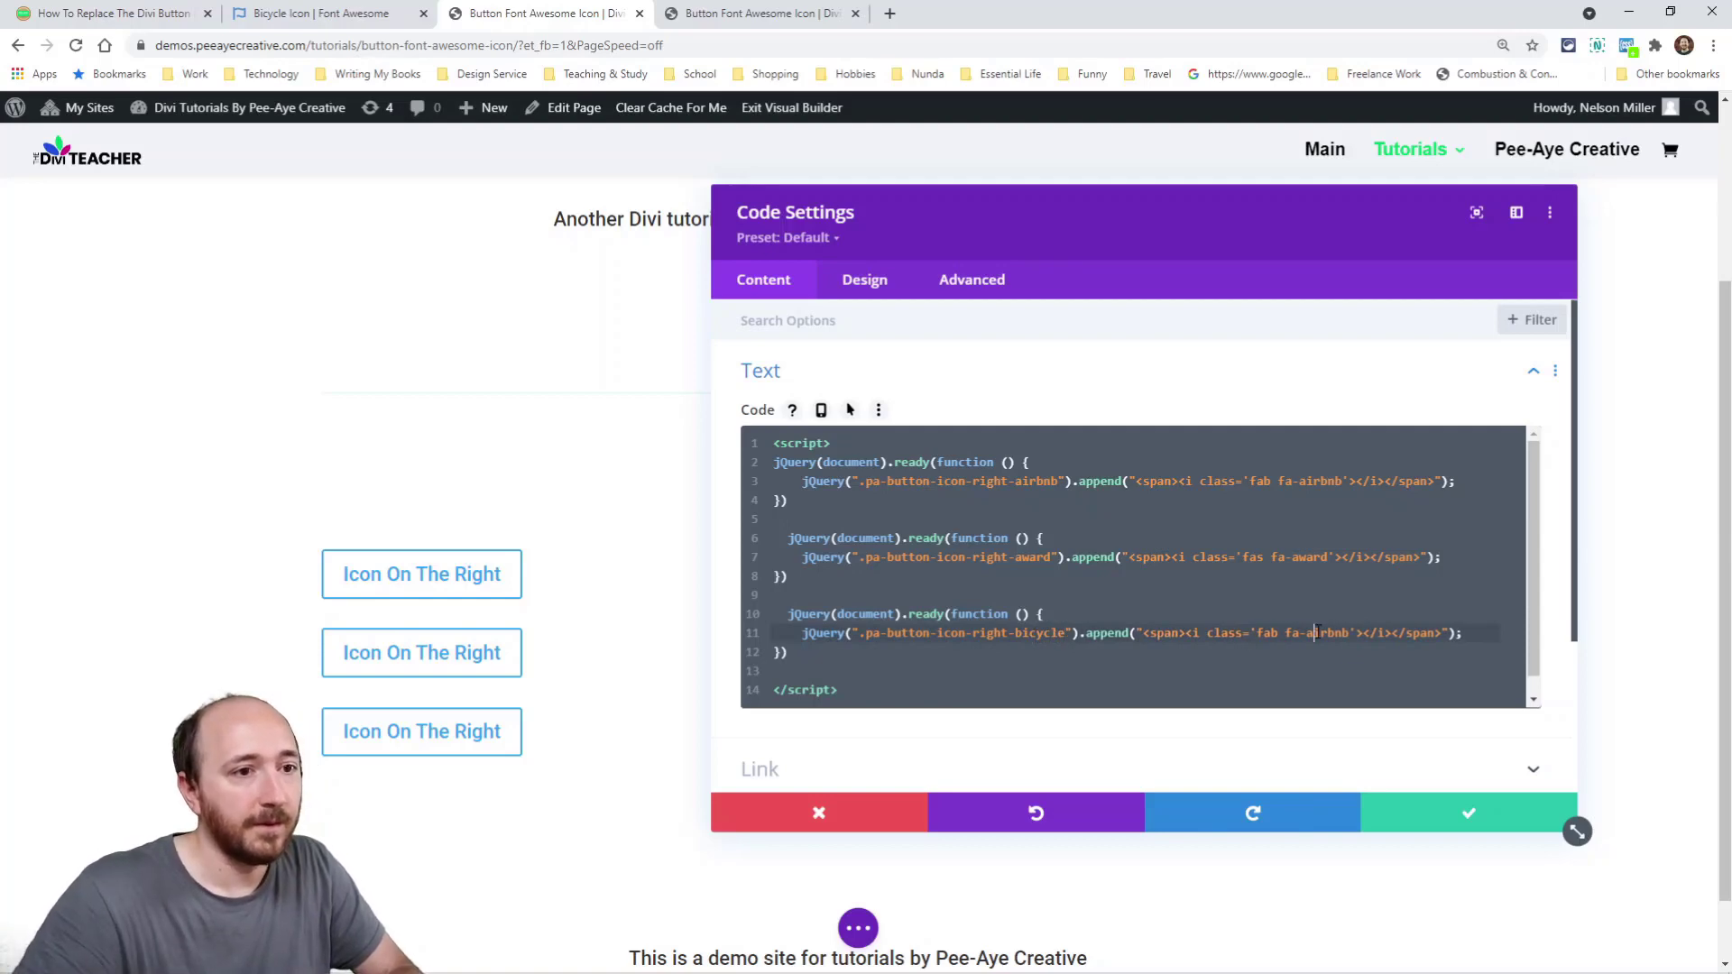
double_click(1316, 635)
text(bi)
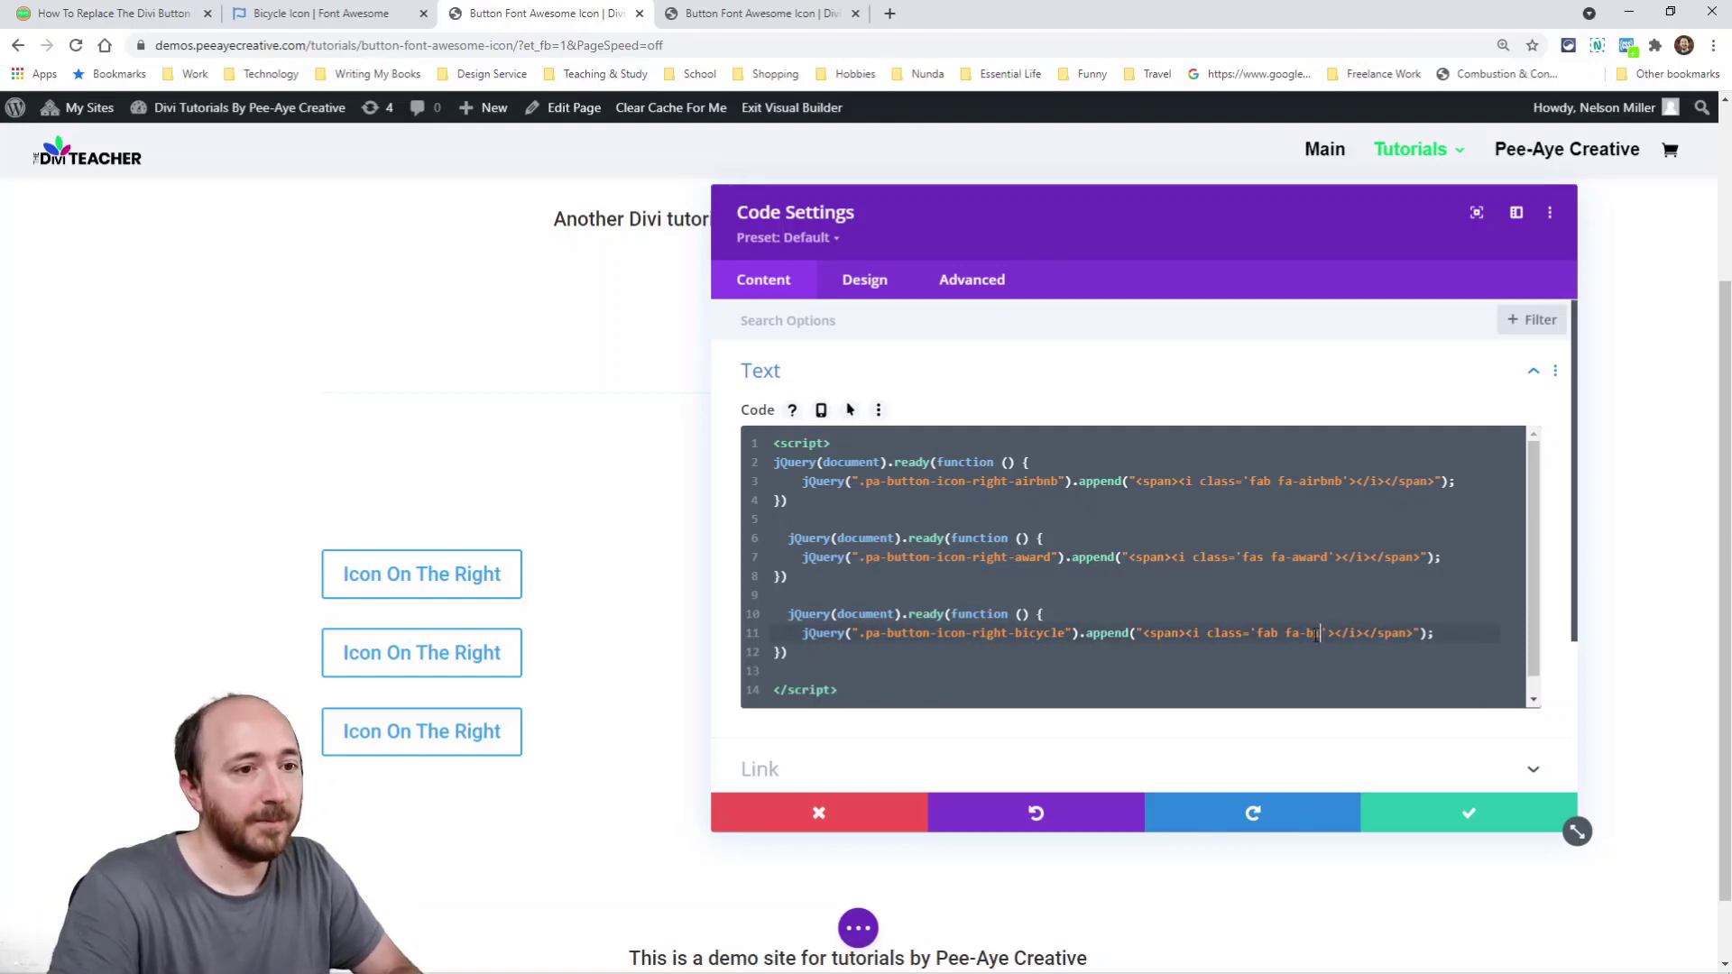
text(cycle)
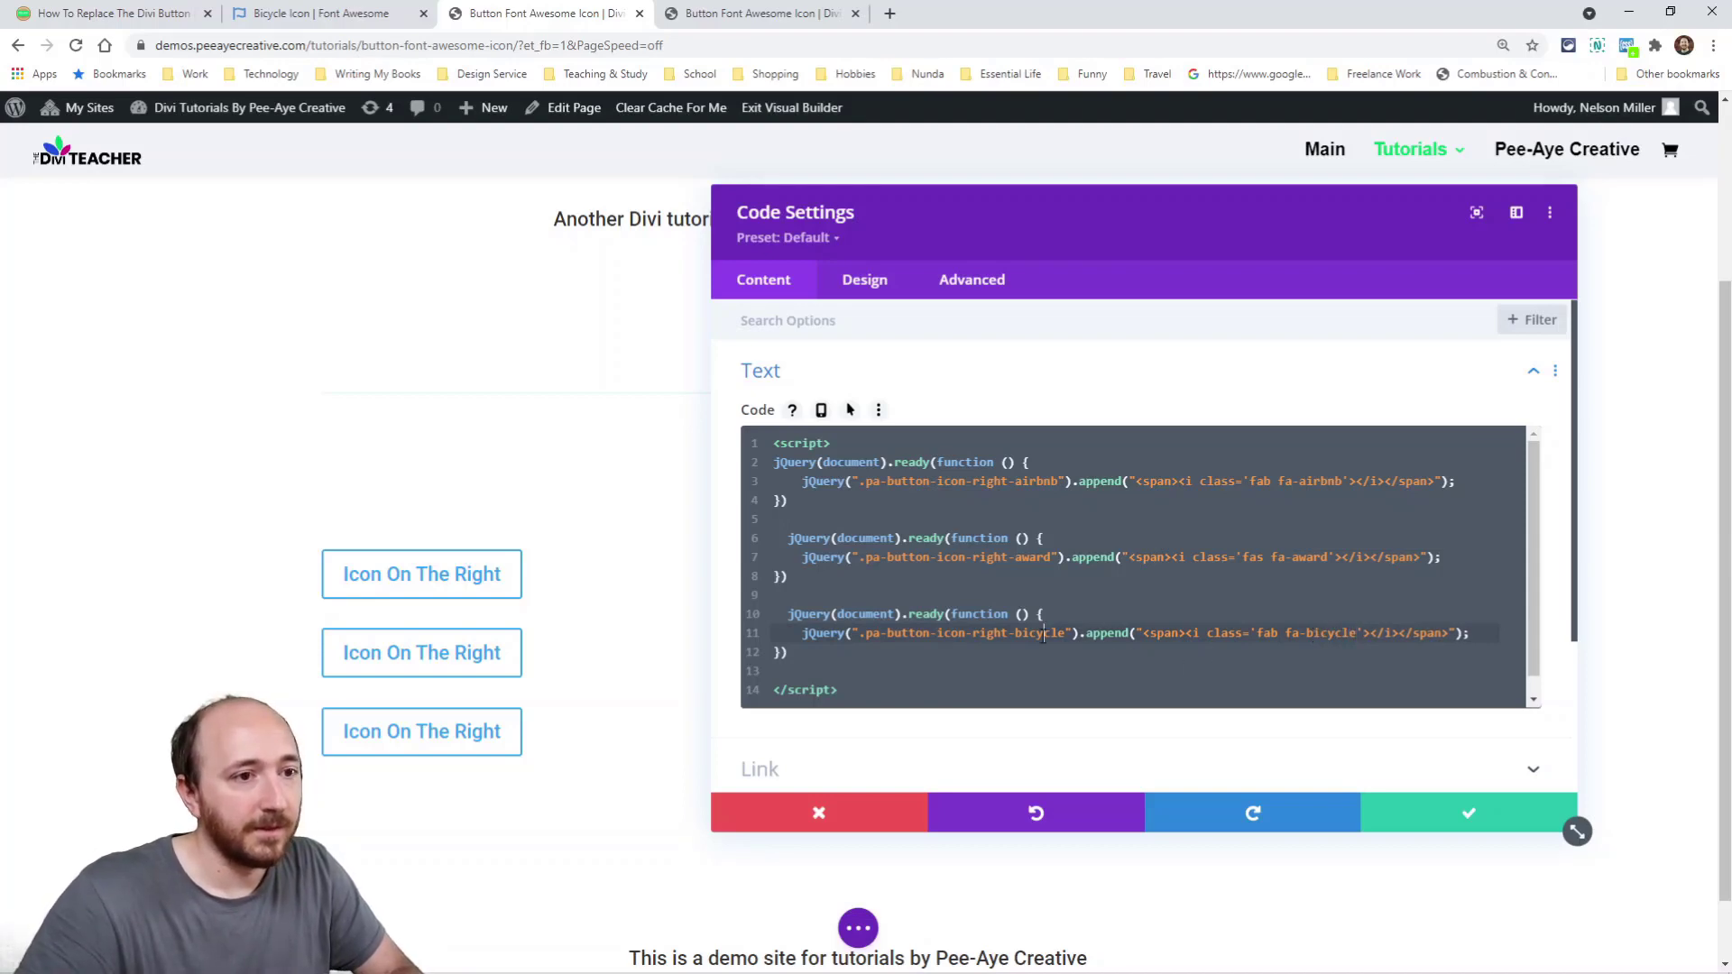
key(BackSpace)
Complete the 'fas' prefix, save the Code module, and exit the visual builder.
text(s)
click(1433, 815)
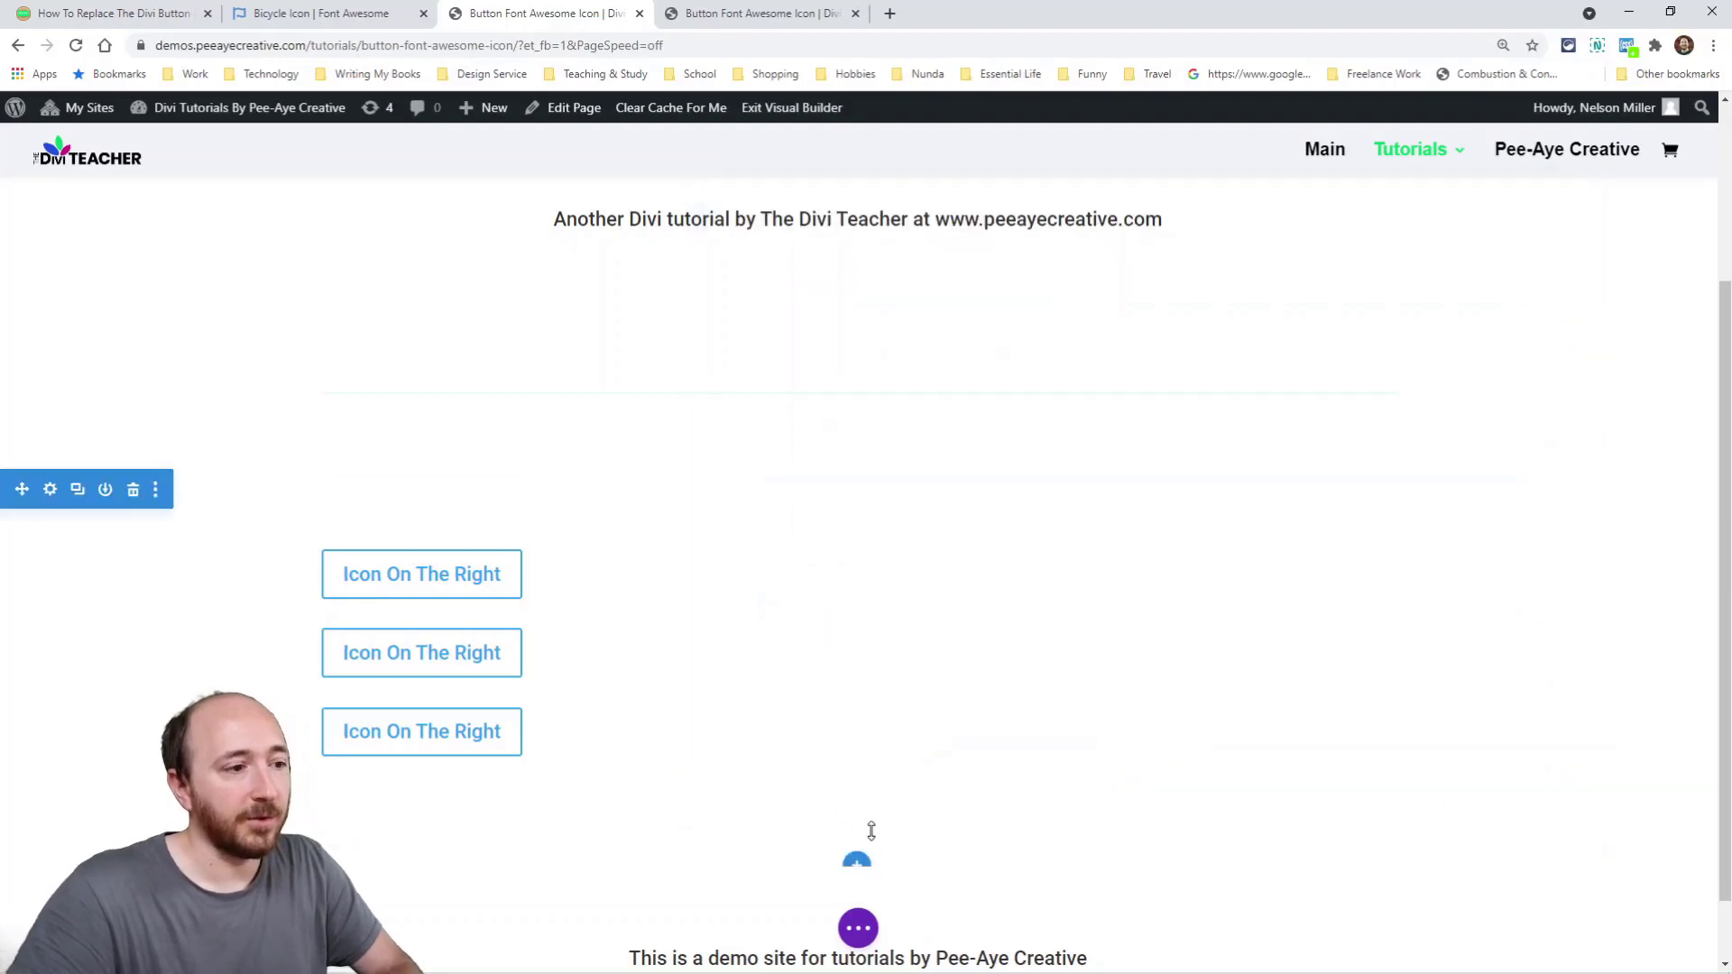
drag(808, 797, 785, 786)
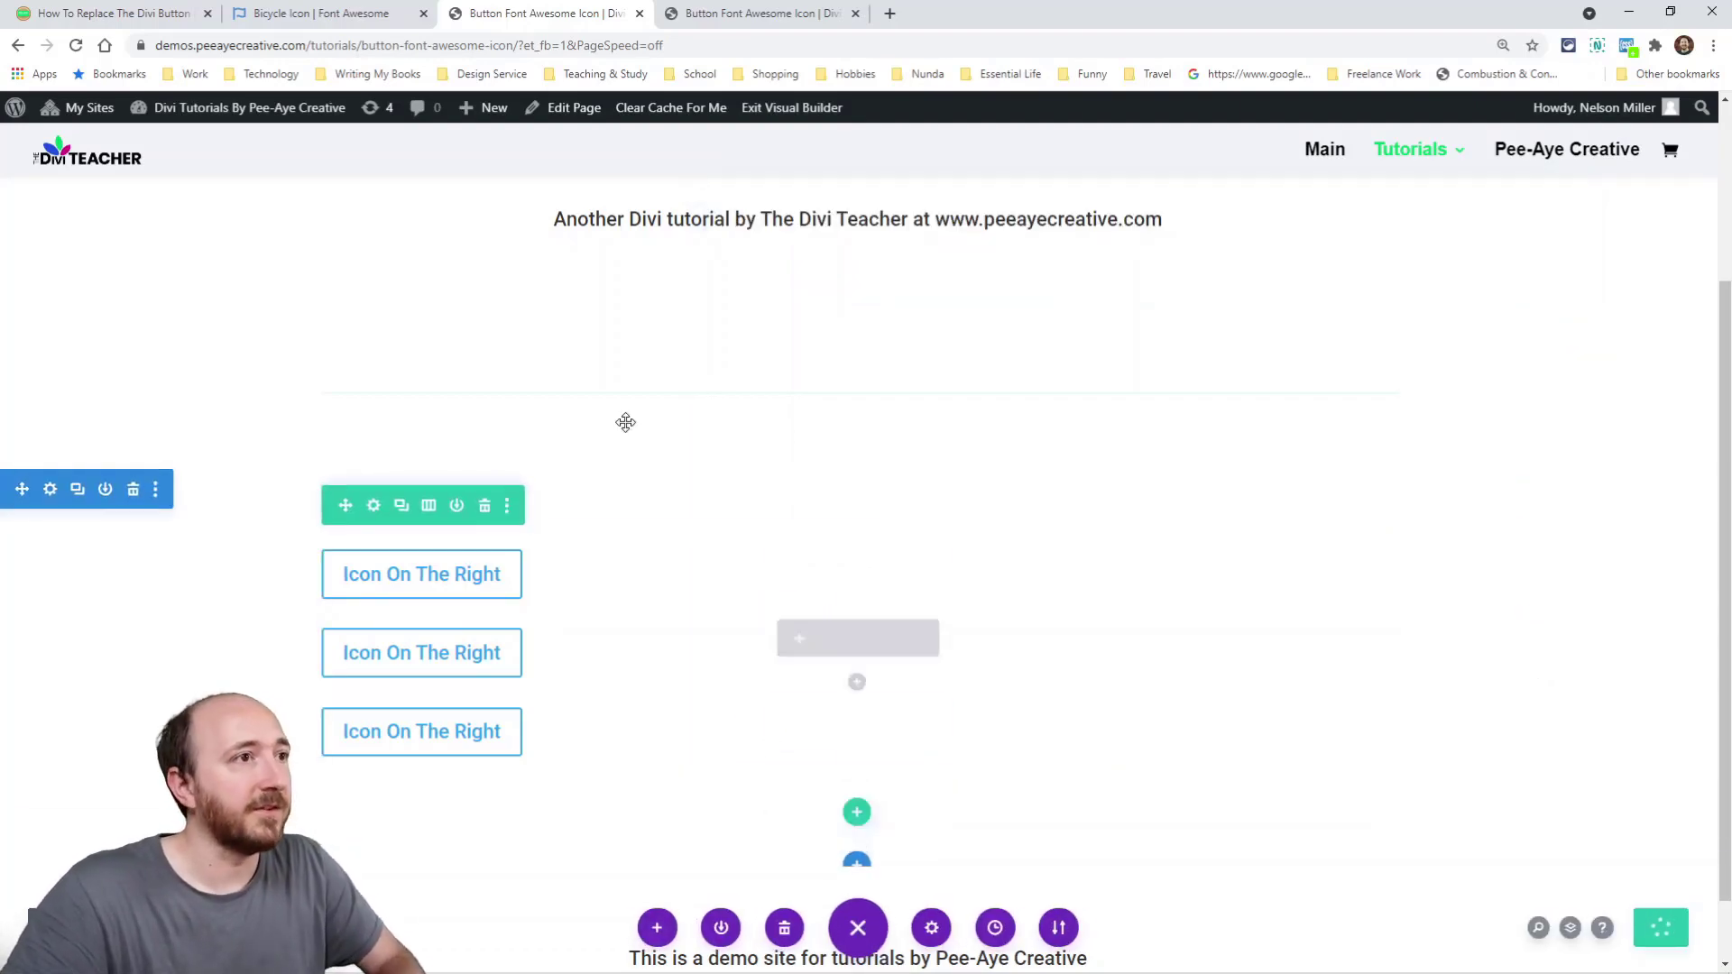
click(773, 110)
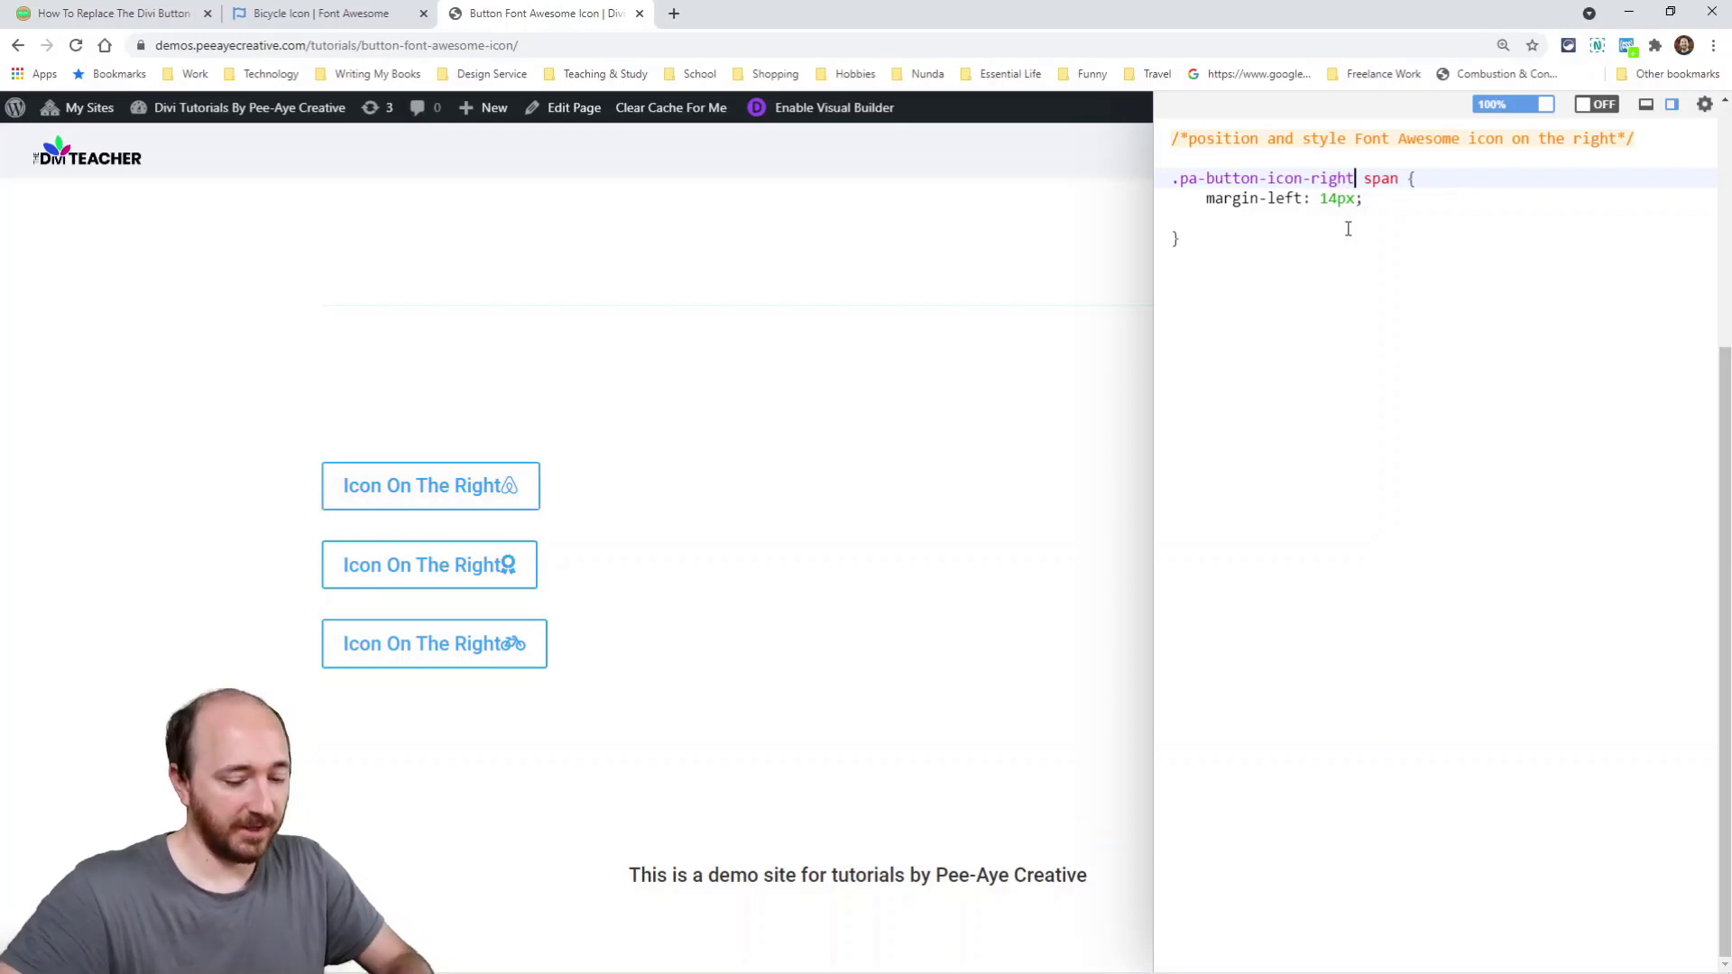
Append -airbnb to the .pa-button-icon-right selector and delete the rule's blank line.
text(-)
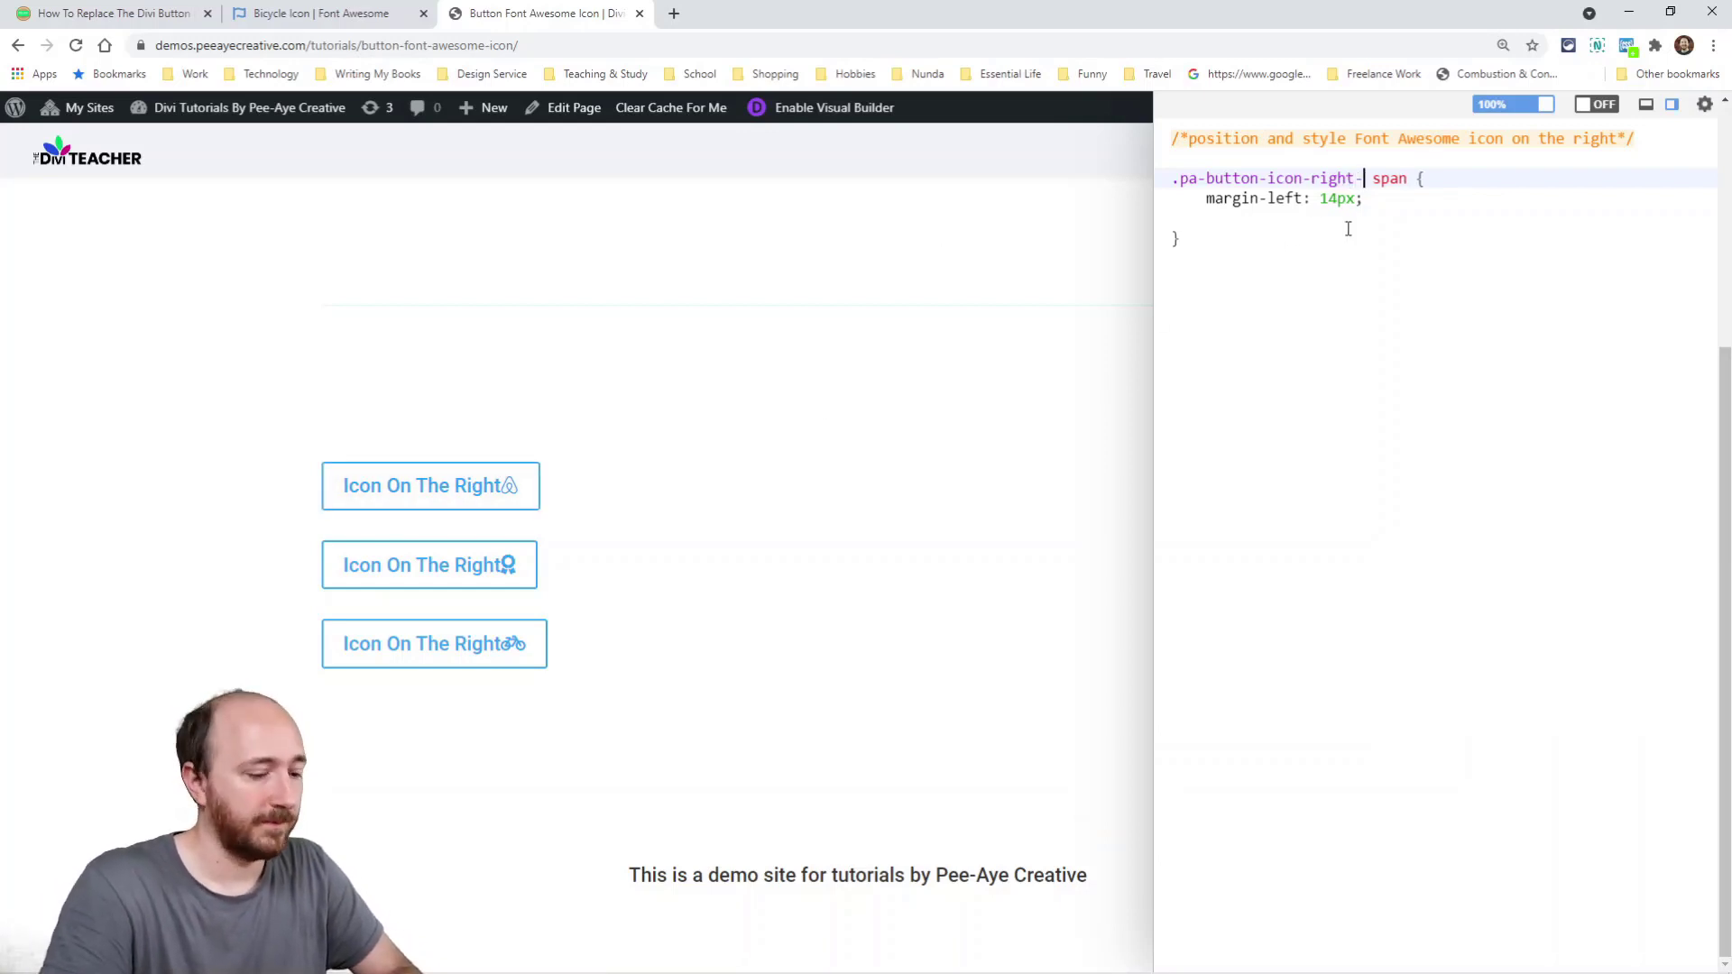
text(airbnb)
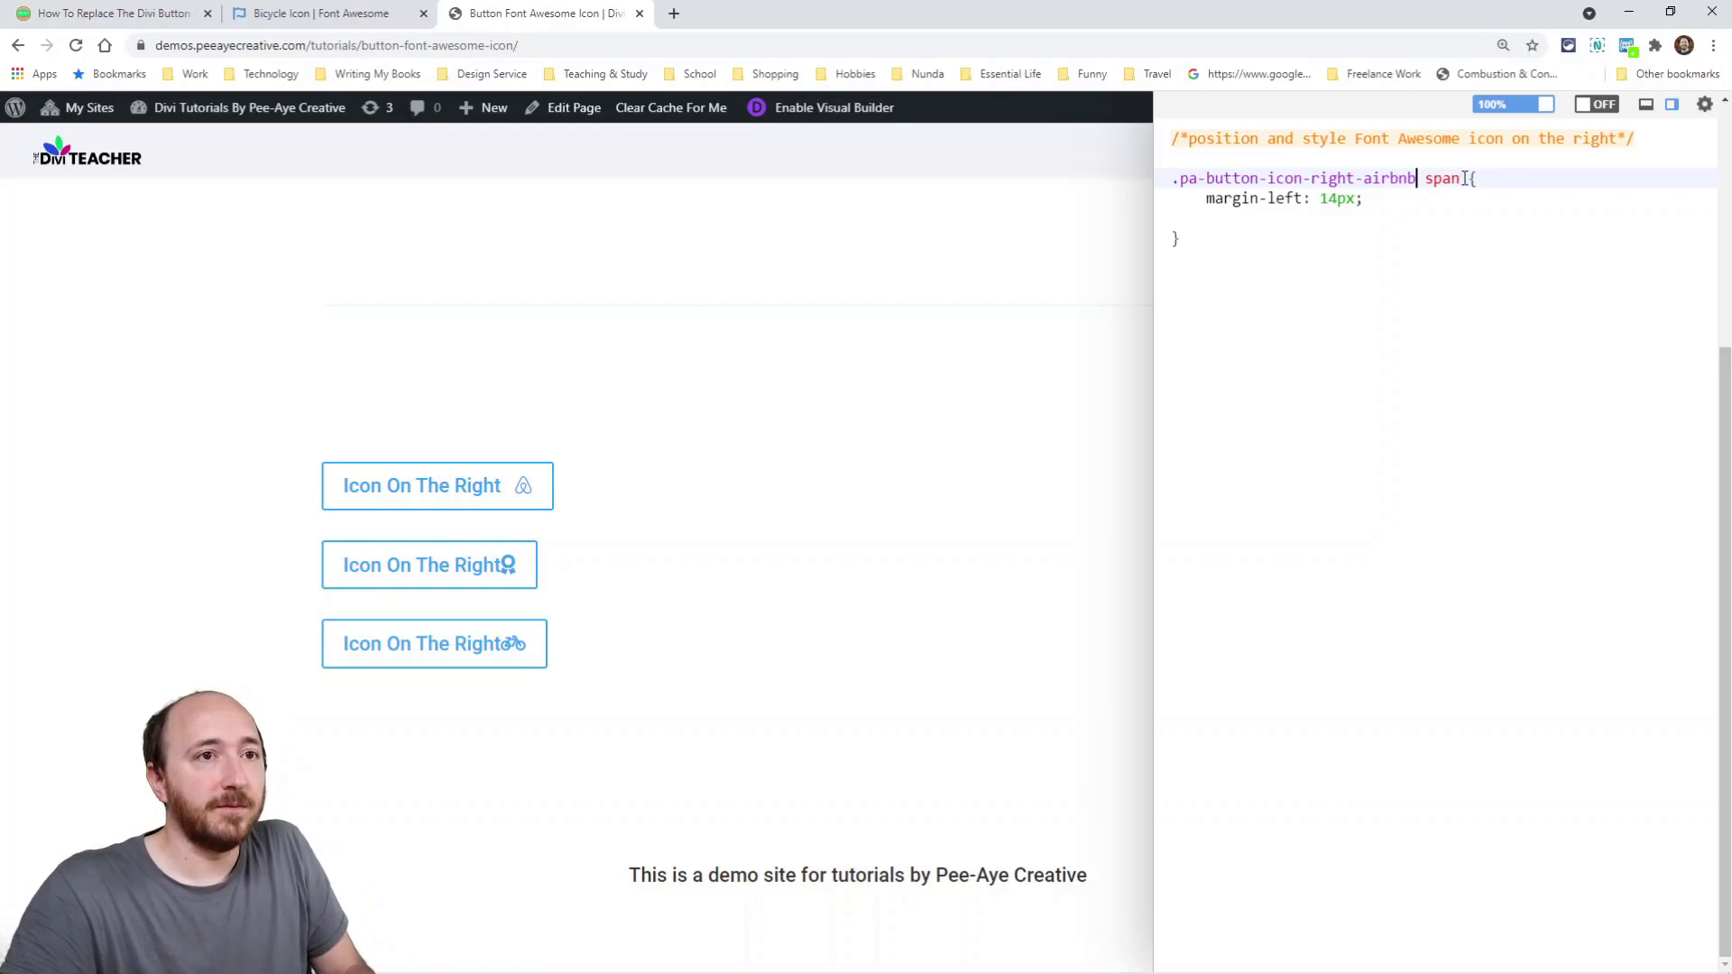
click(1208, 223)
key(BackSpace)
Copy the airbnb spacing rule, paste copies below, then erase the extra rules.
drag(1208, 220, 1167, 184)
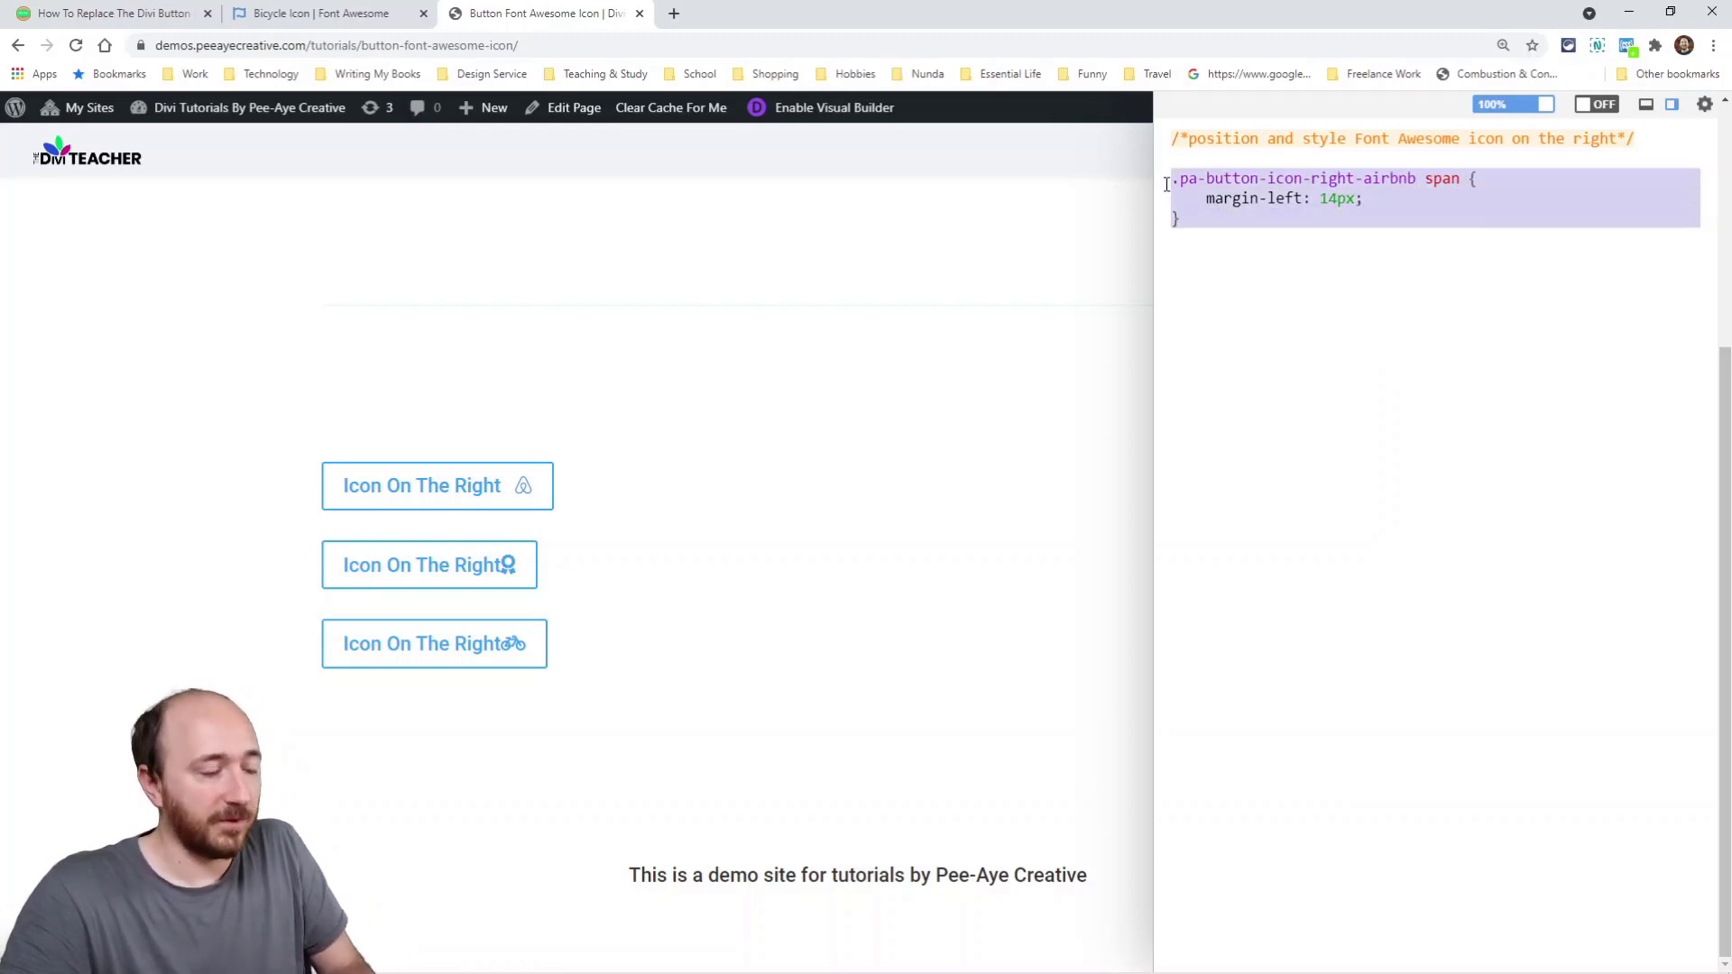
key(ctrl+c)
click(1205, 222)
key(Return)
key(Return)
key(ctrl+v)
key(Return)
key(Return)
key(Return)
key(ctrl+v)
key(Return)
key(Return)
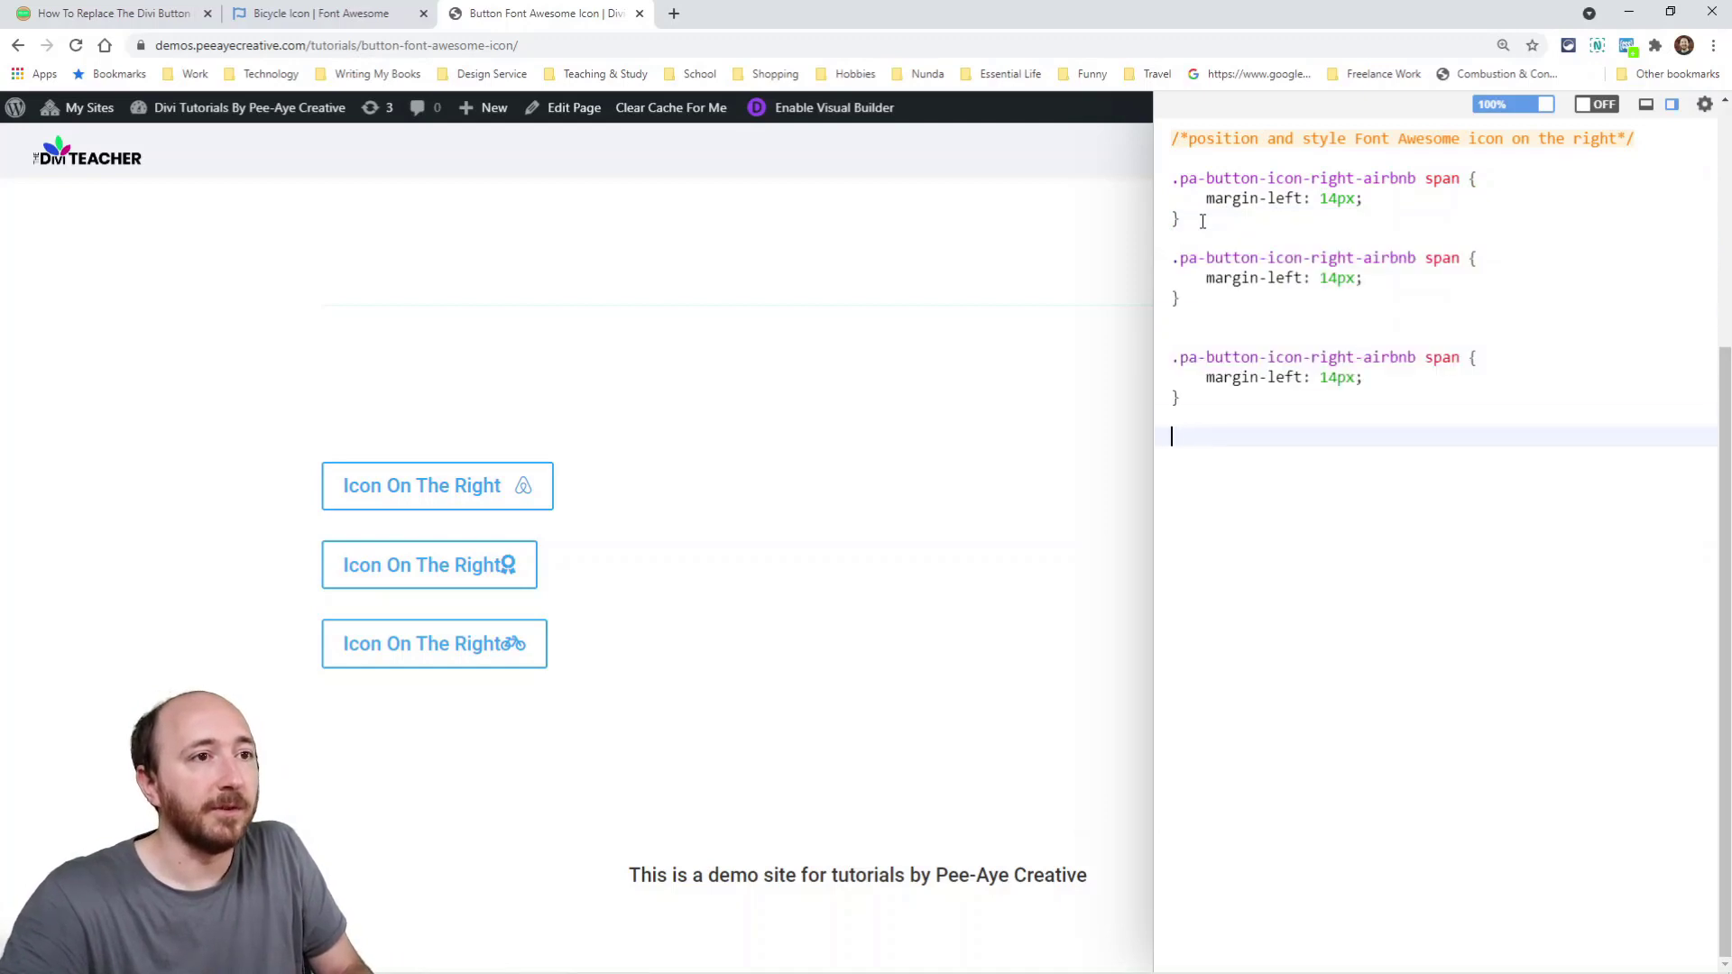
key(Return)
key(ctrl+v)
key(Return)
key(BackSpace)
key(BackSpace)
key(BackSpace)
key(BackSpace)
key(BackSpace)
key(BackSpace)
key(BackSpace)
key(BackSpace)
key(BackSpace)
key(BackSpace)
key(BackSpace)
key(BackSpace)
key(BackSpace)
key(BackSpace)
key(BackSpace)
key(BackSpace)
key(BackSpace)
key(BackSpace)
key(BackSpace)
key(BackSpace)
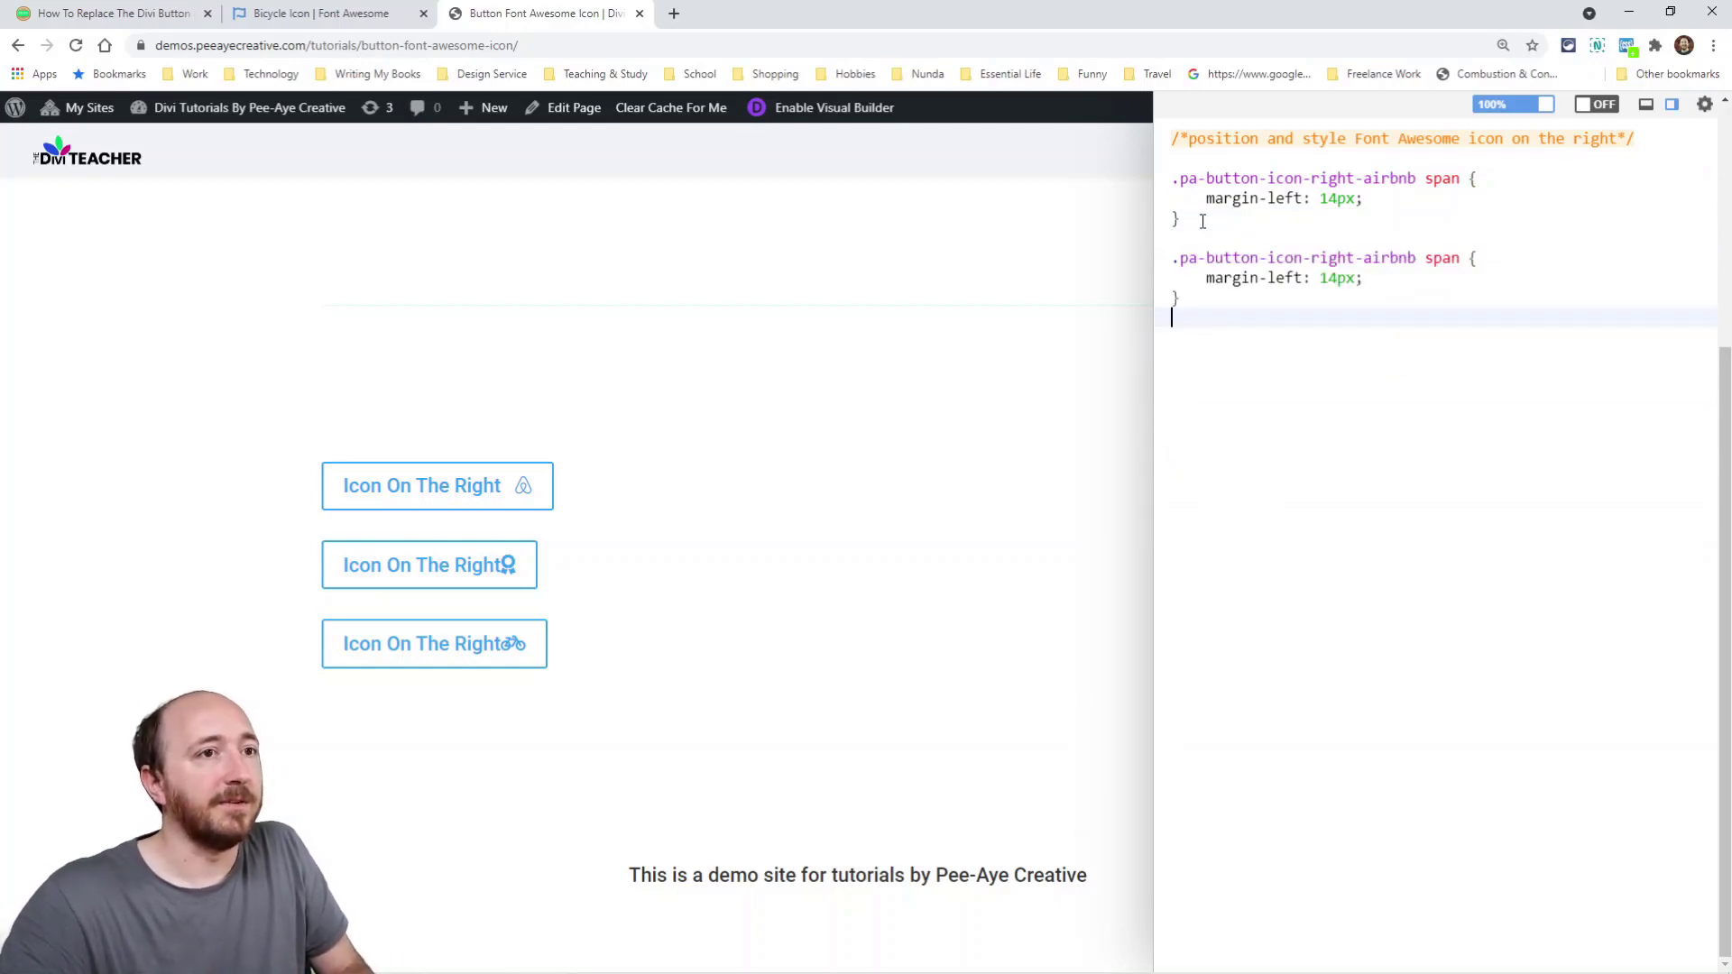
Add two comma-separated copies of the airbnb selector to the spacing rule.
drag(1464, 174, 1178, 185)
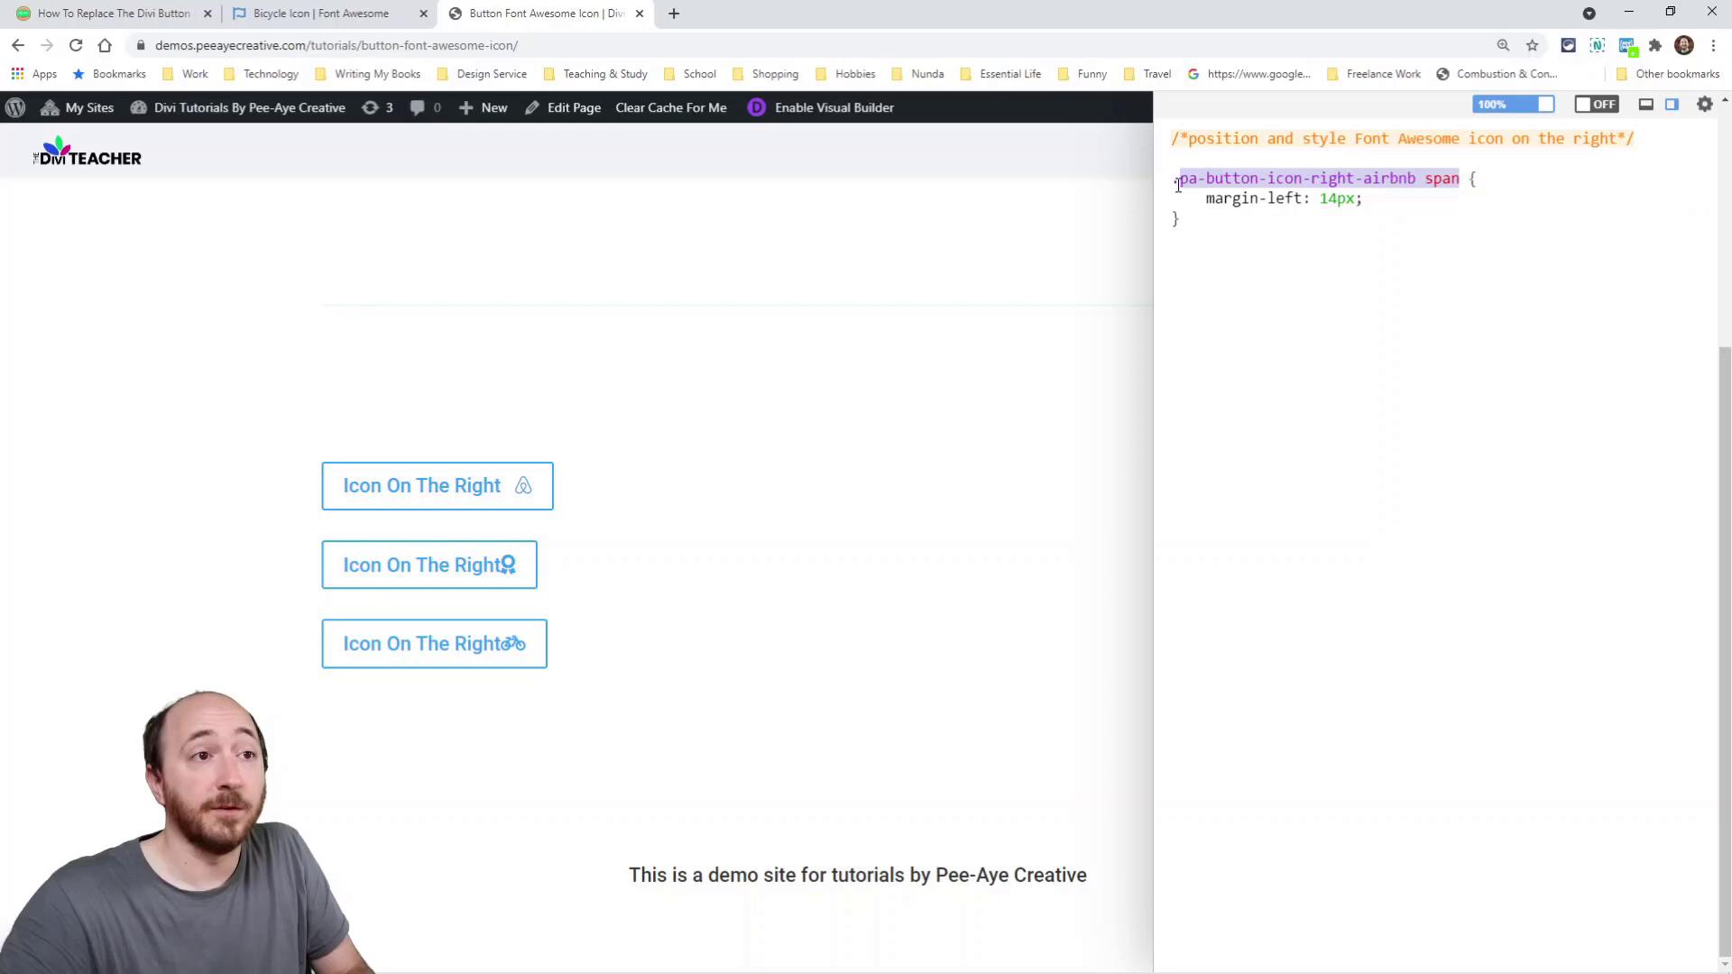
click(1461, 177)
text(,)
key(ctrl+v)
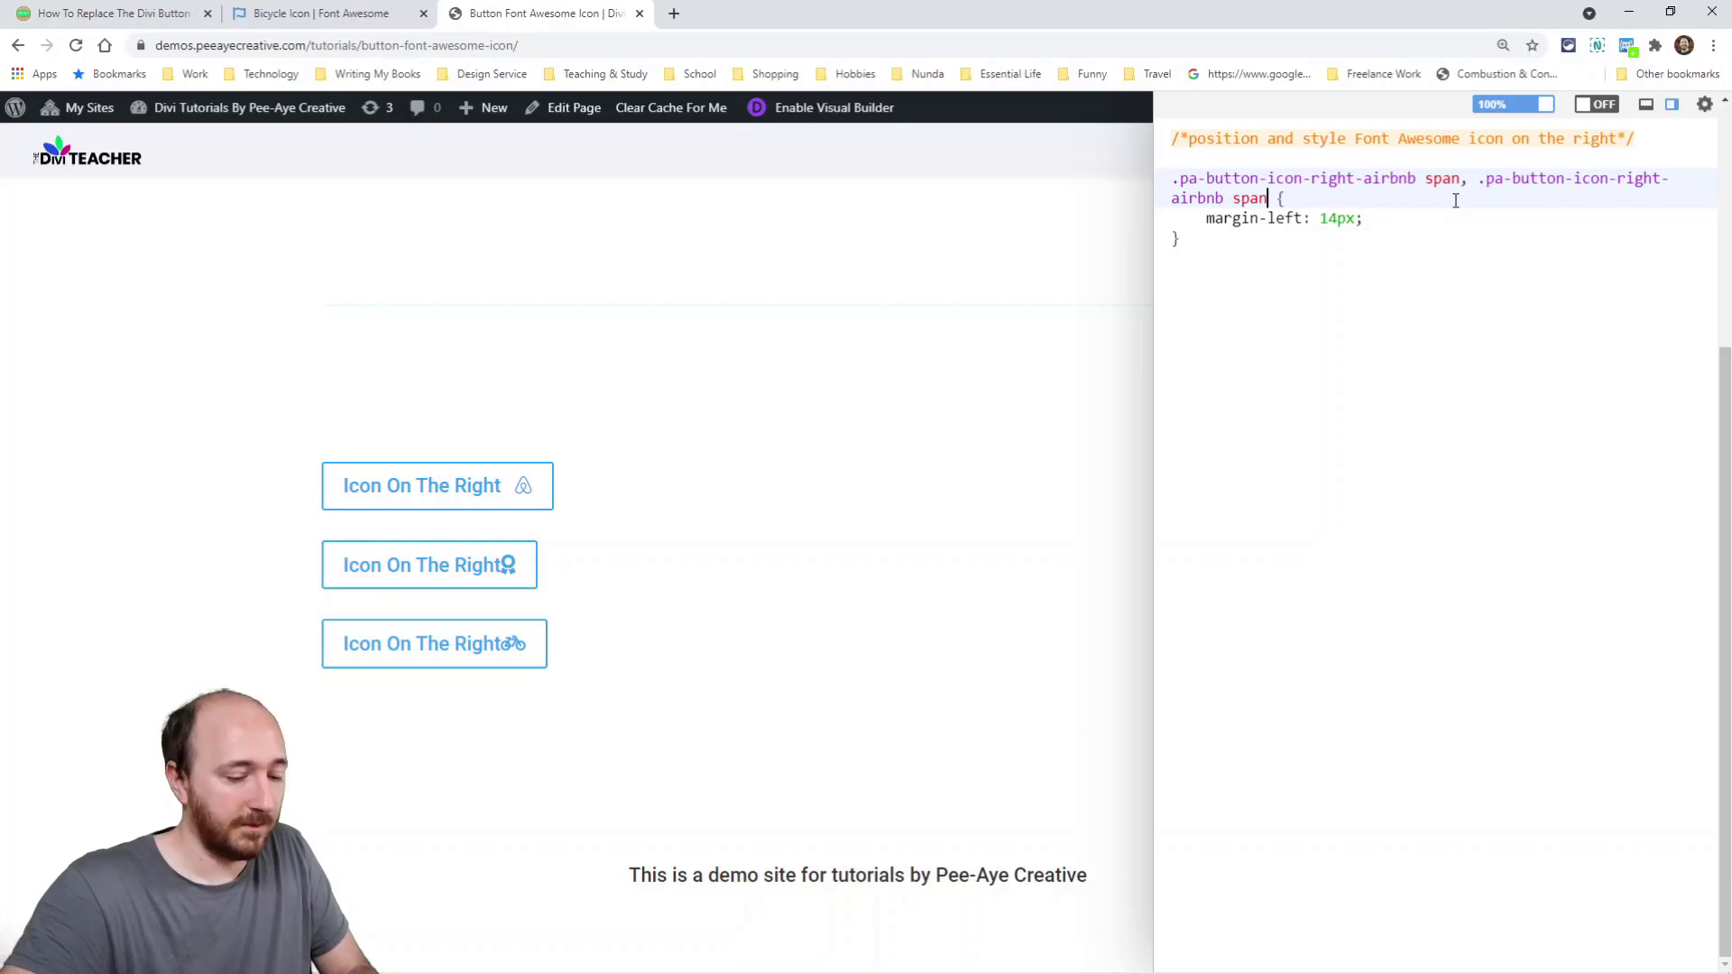
text(,)
key(ctrl+v)
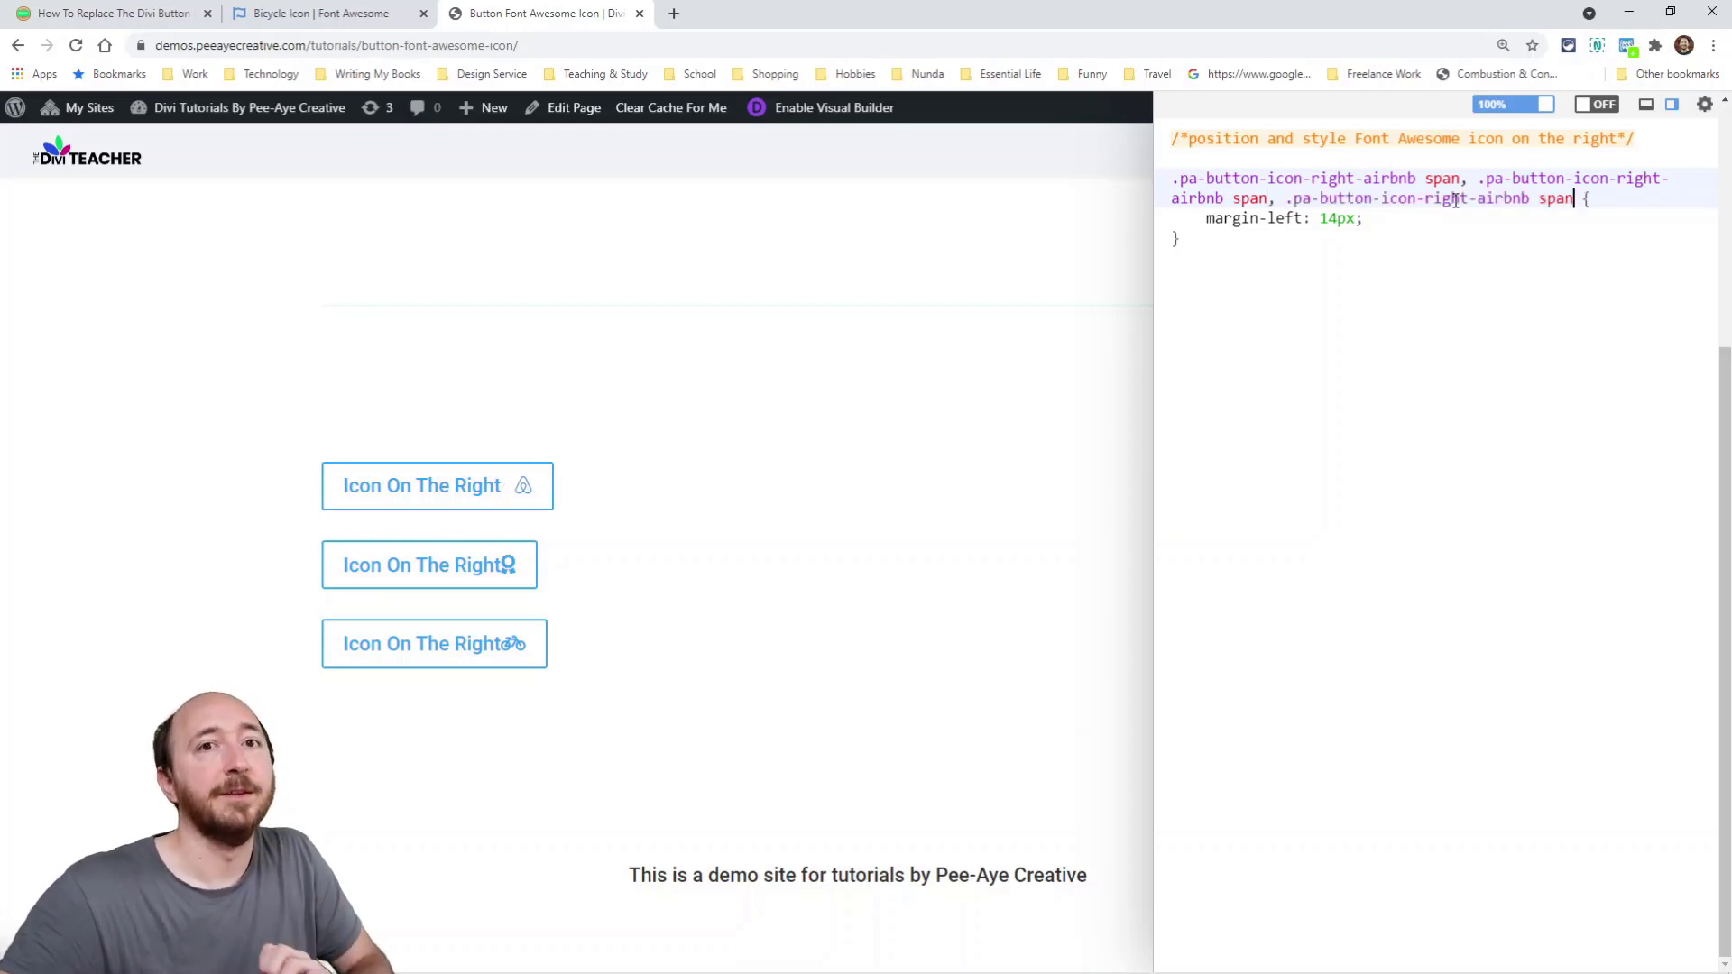
Rename the second and third selectors to the award and bicycle button classes.
double_click(1201, 199)
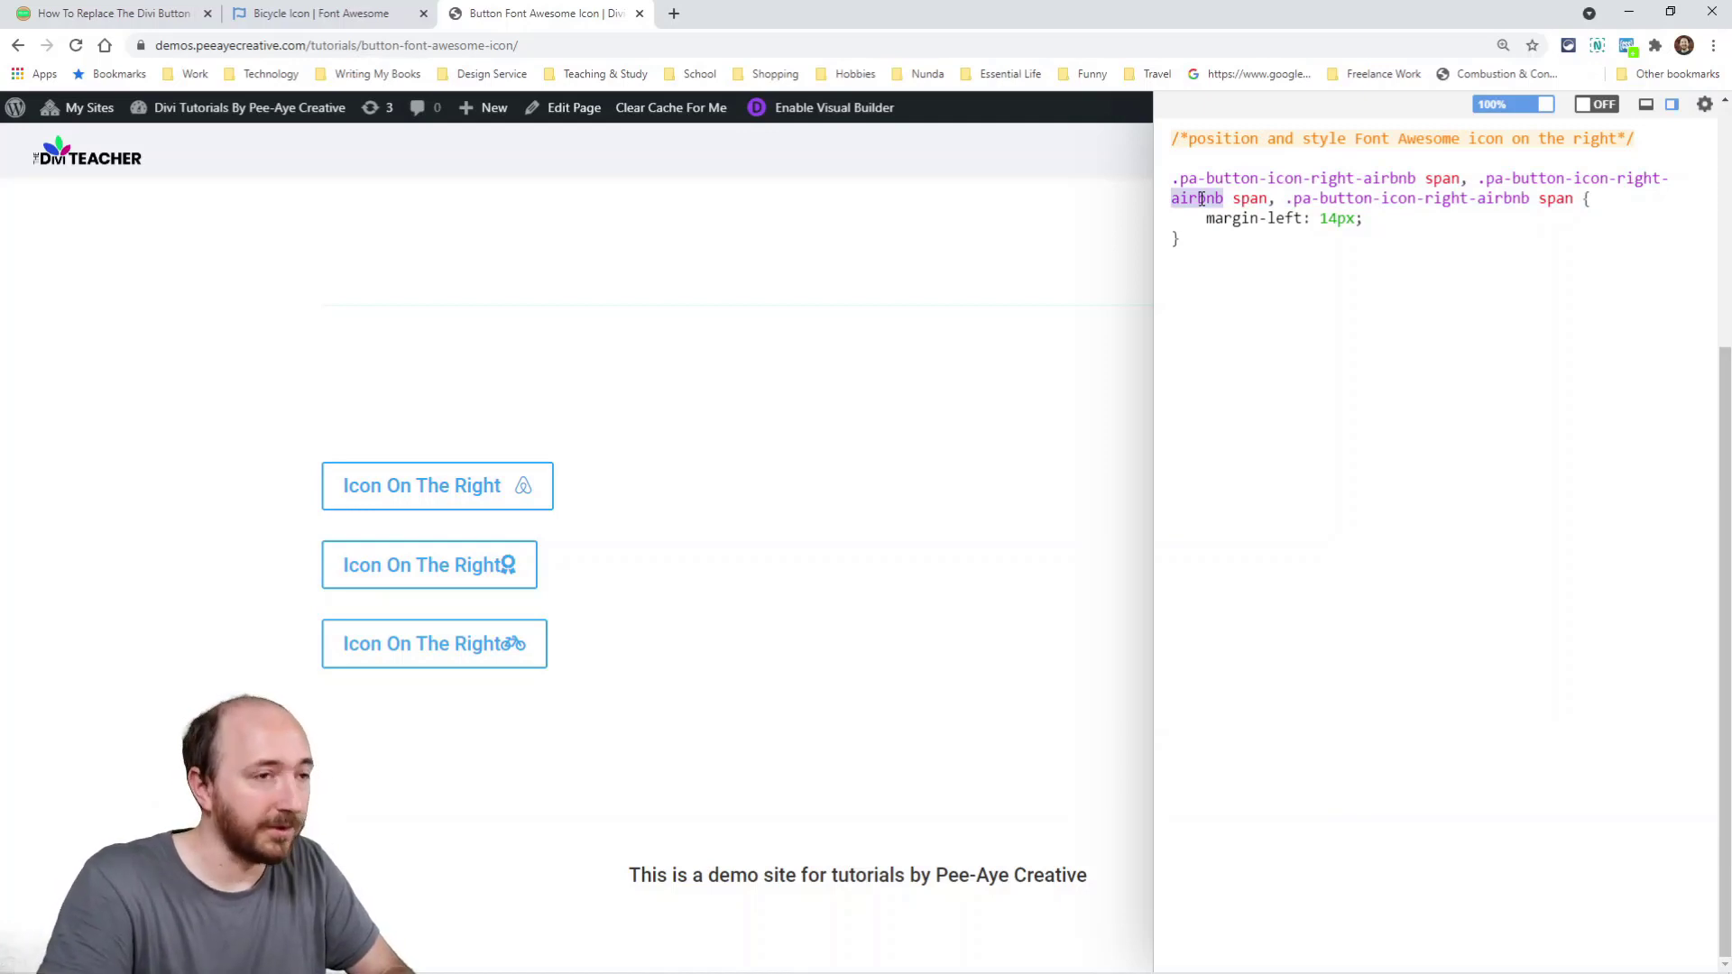
text(award)
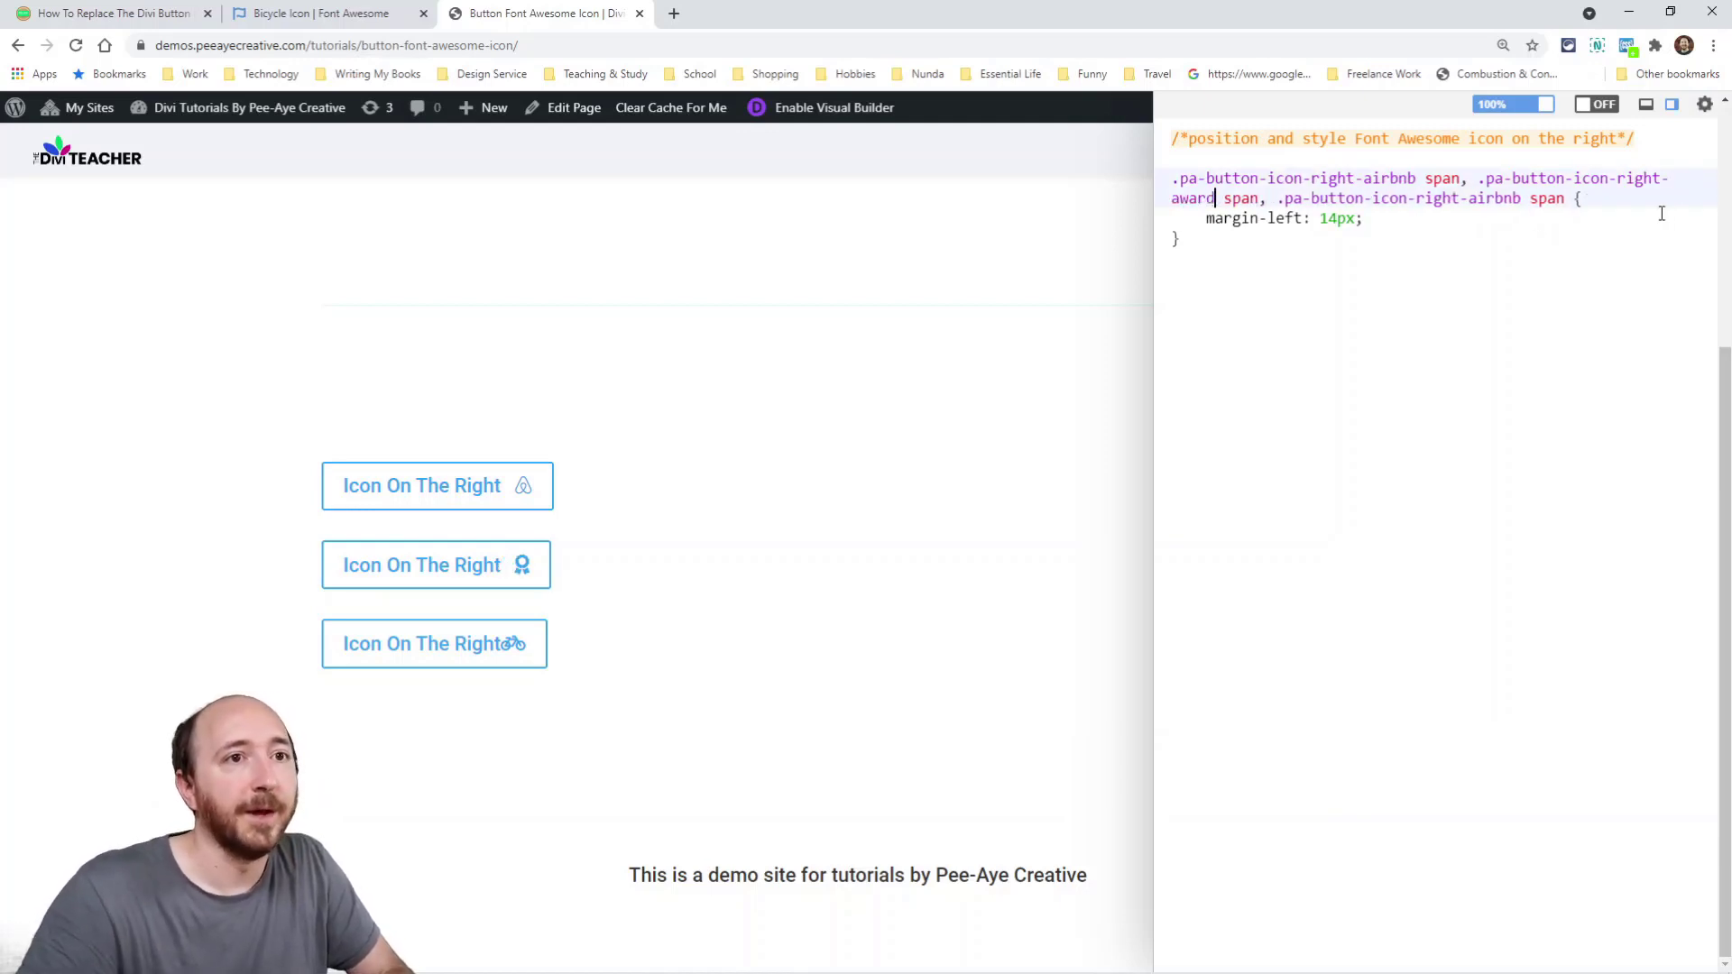
double_click(1495, 199)
text(bicycle)
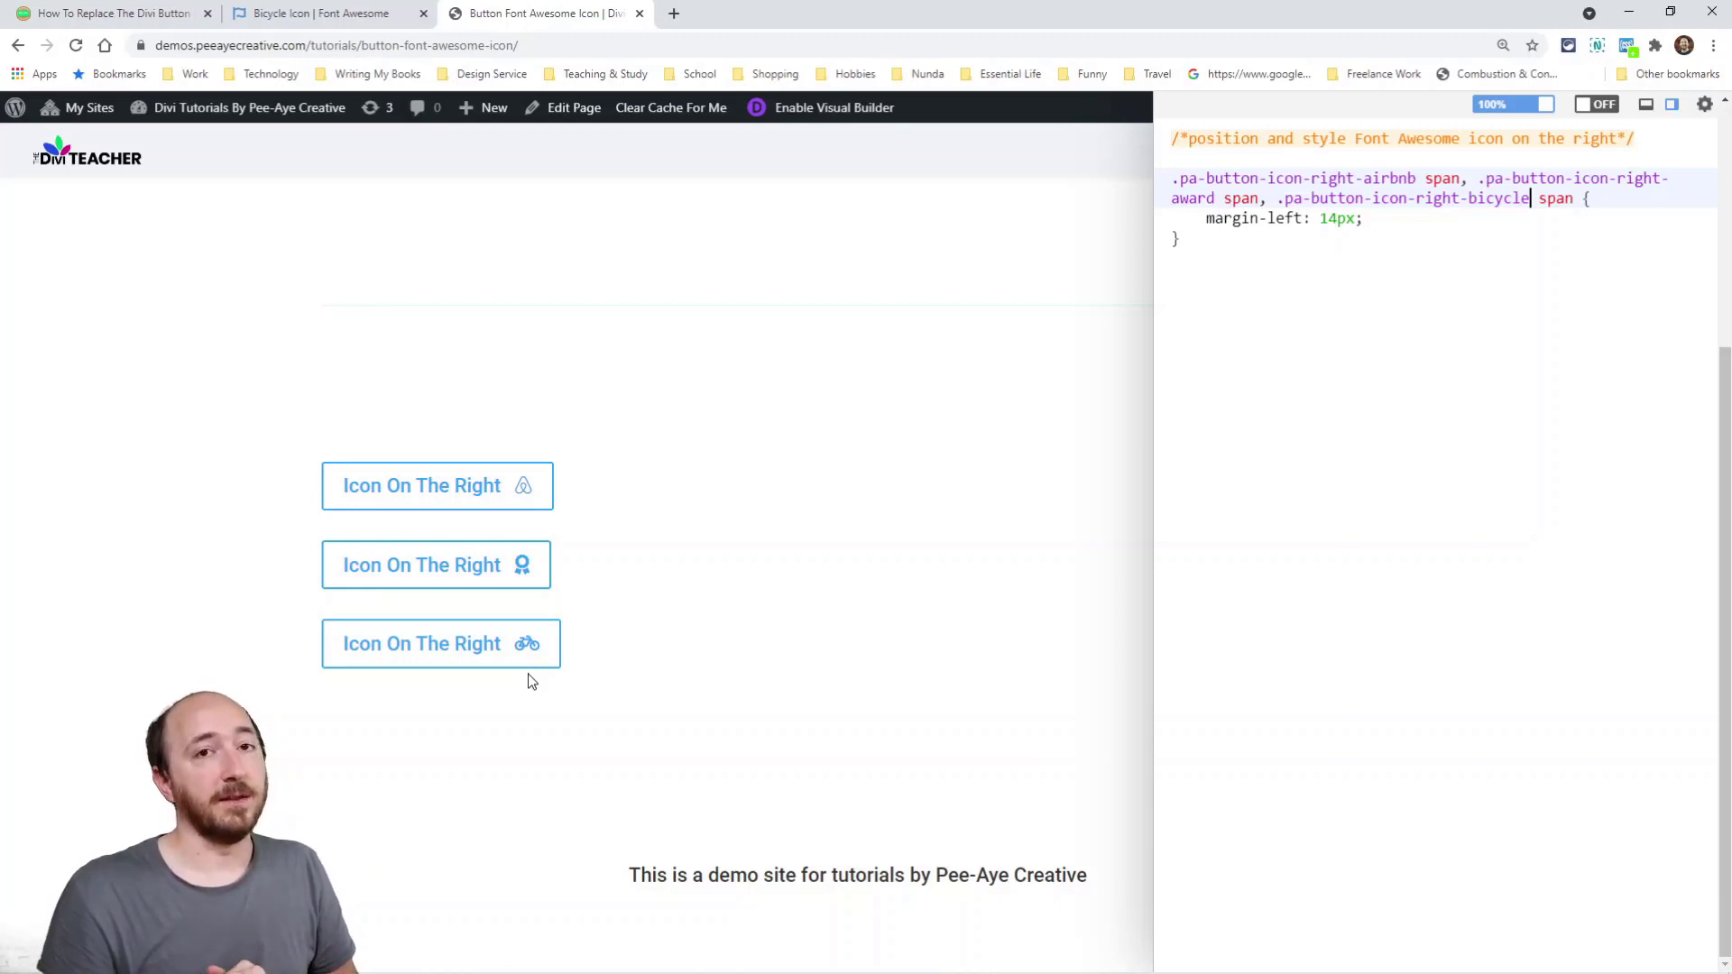
Find and copy the Hover For Icon On Right CSS snippet in the tutorial article.
click(112, 13)
scroll(242, 410, down, 9)
scroll(239, 424, down, 20)
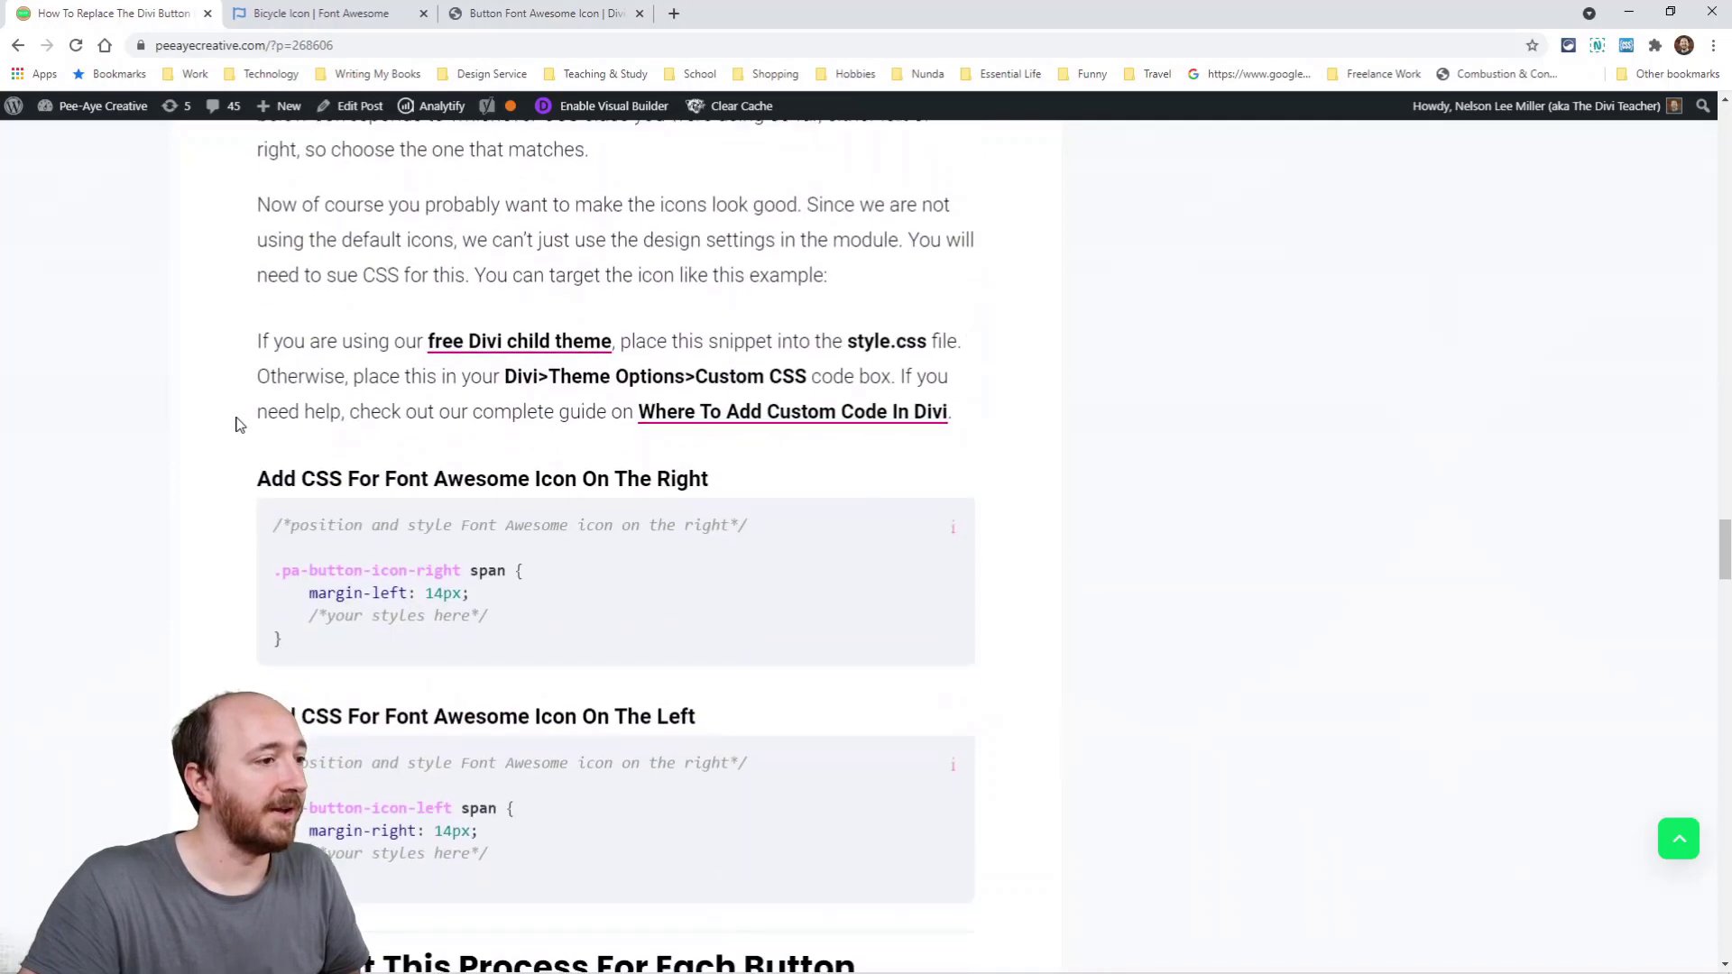
scroll(239, 424, down, 1)
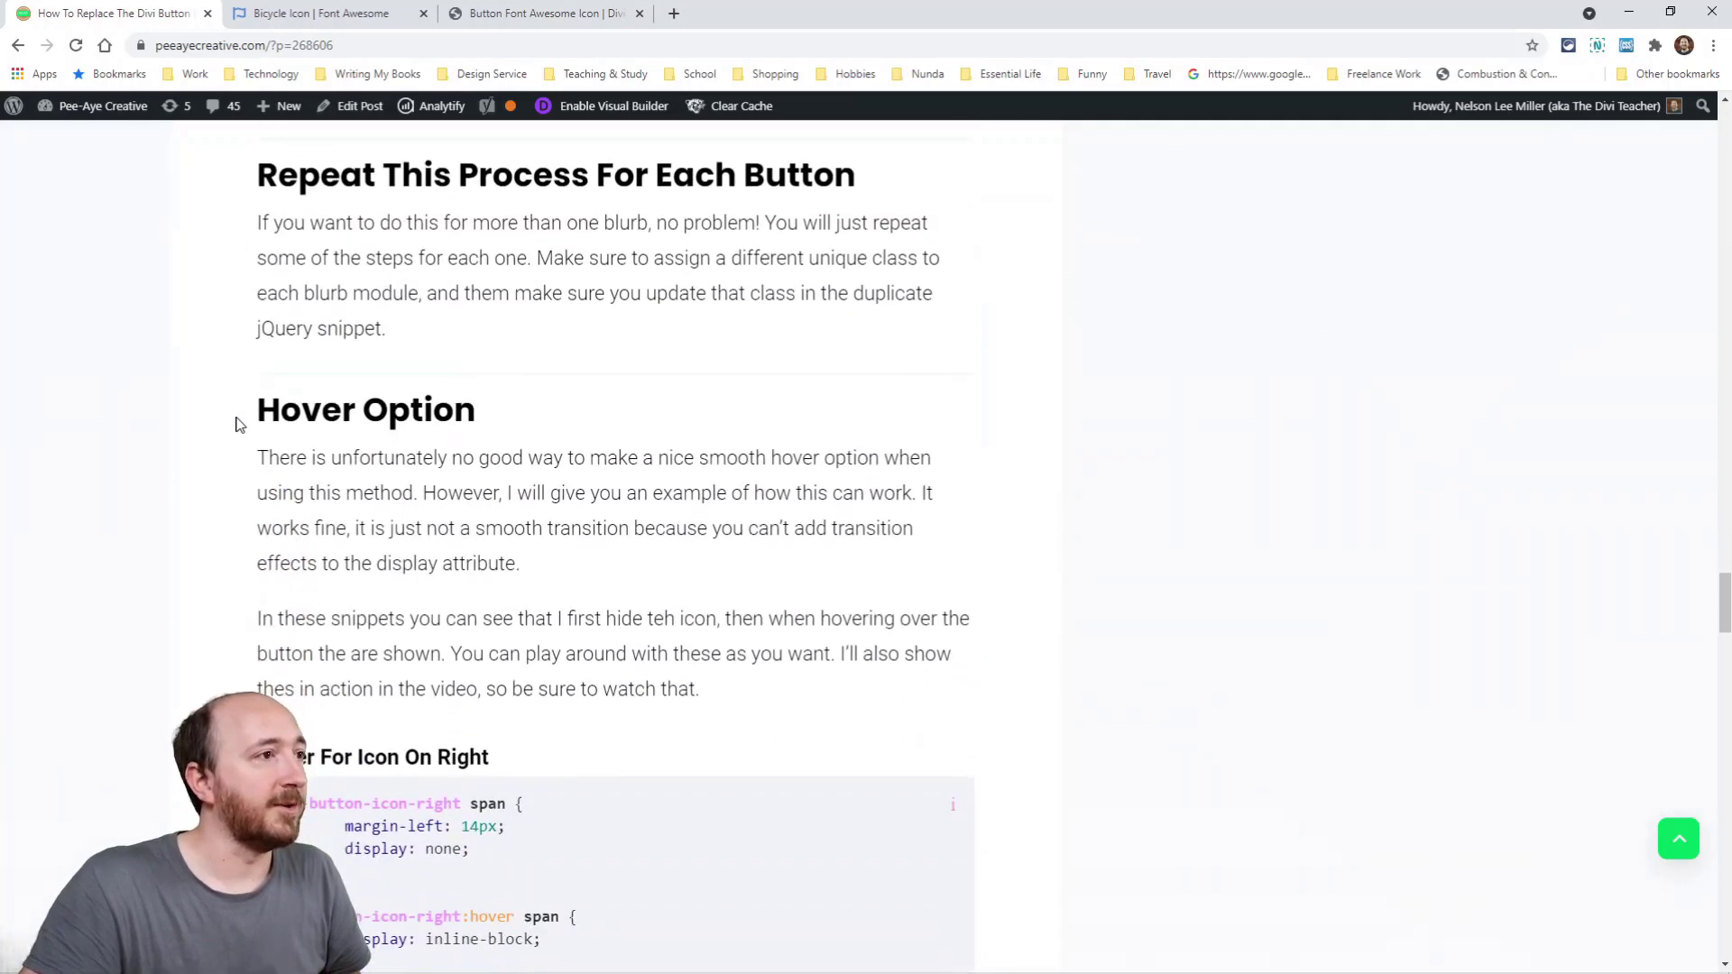
scroll(239, 424, down, 2)
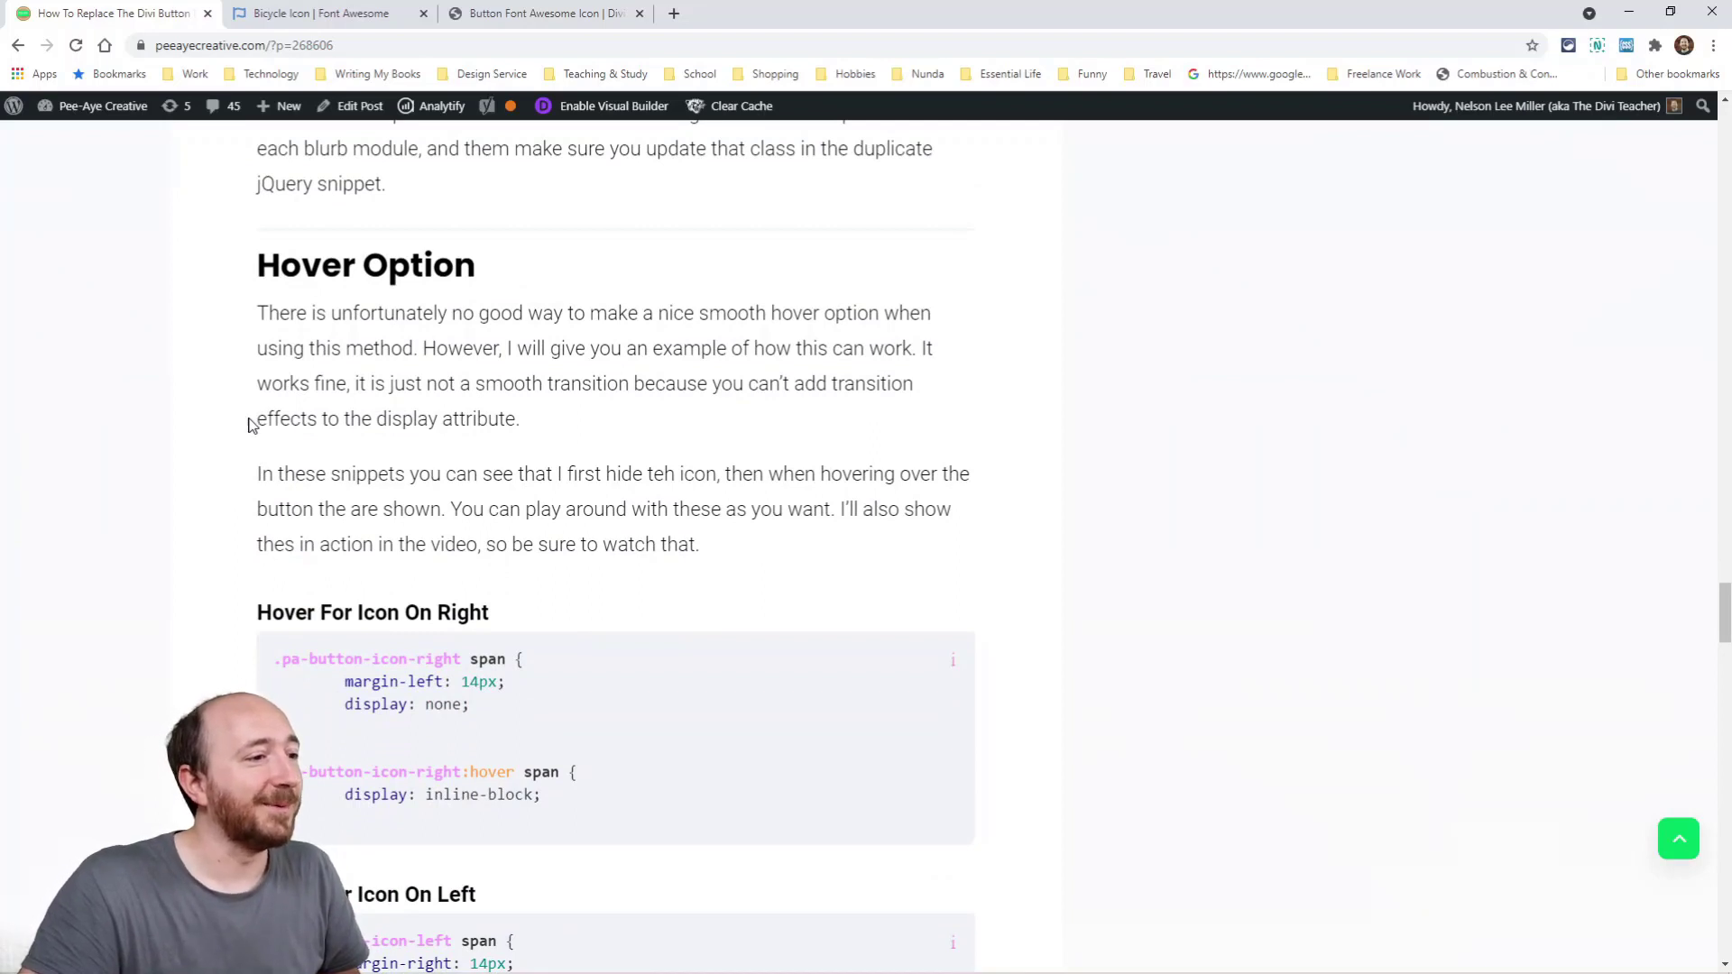
scroll(238, 424, down, 2)
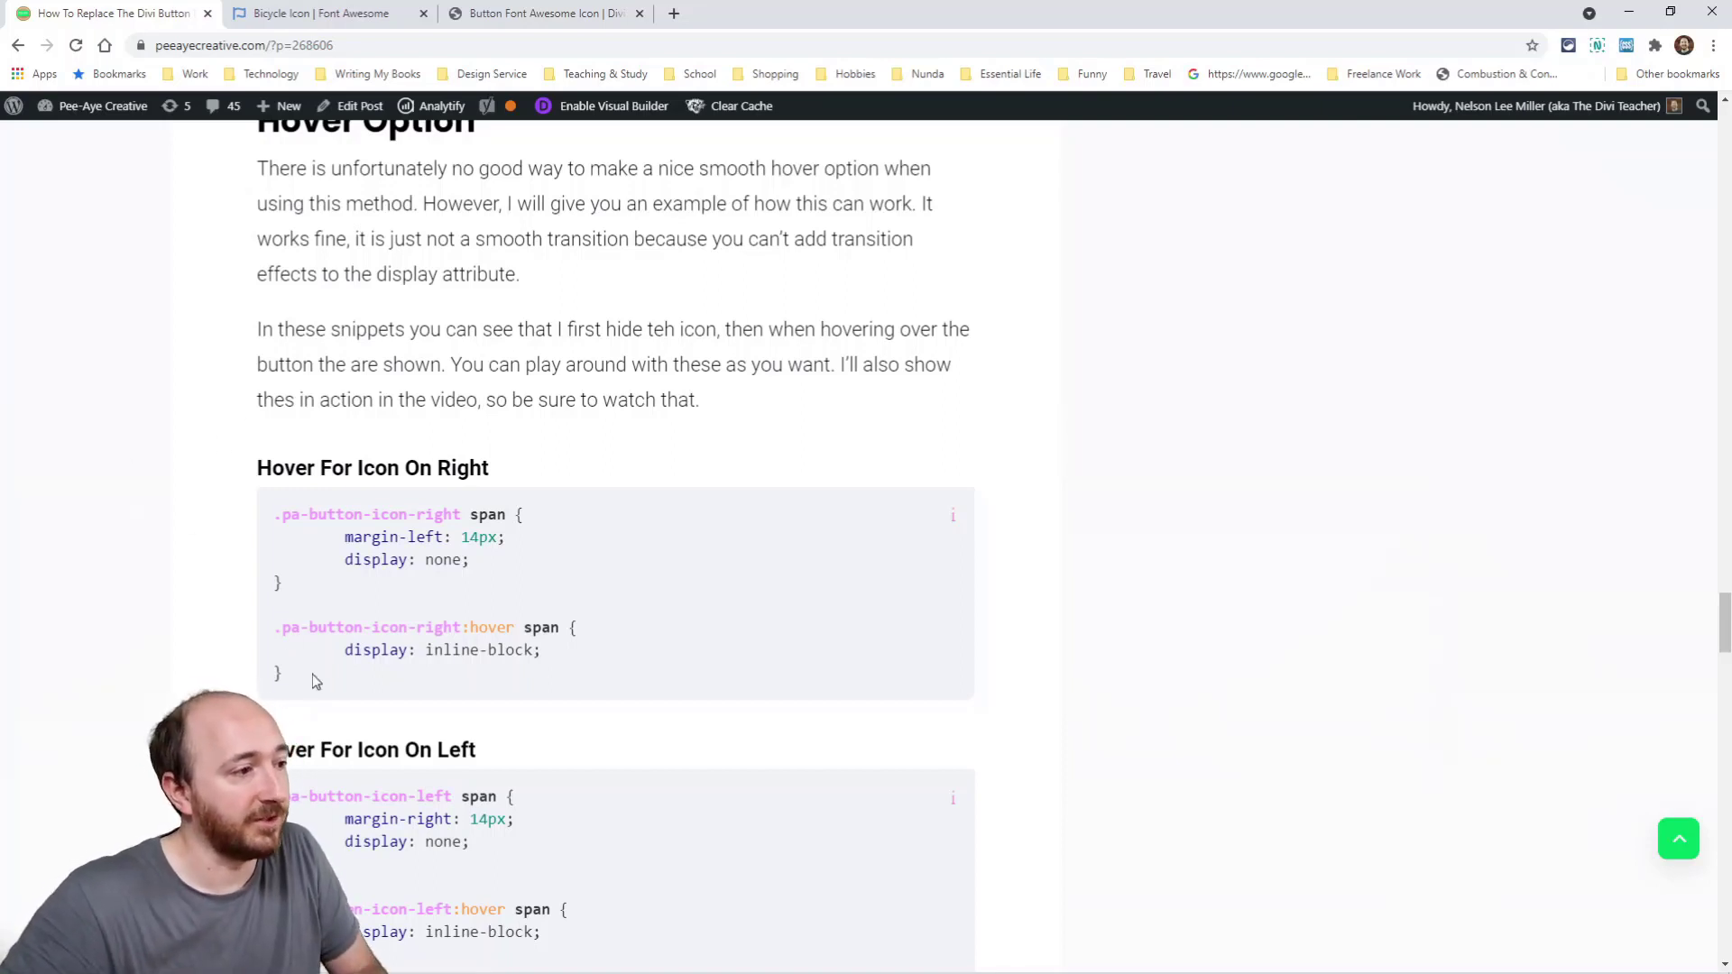
drag(295, 680, 249, 528)
key(ctrl+c)
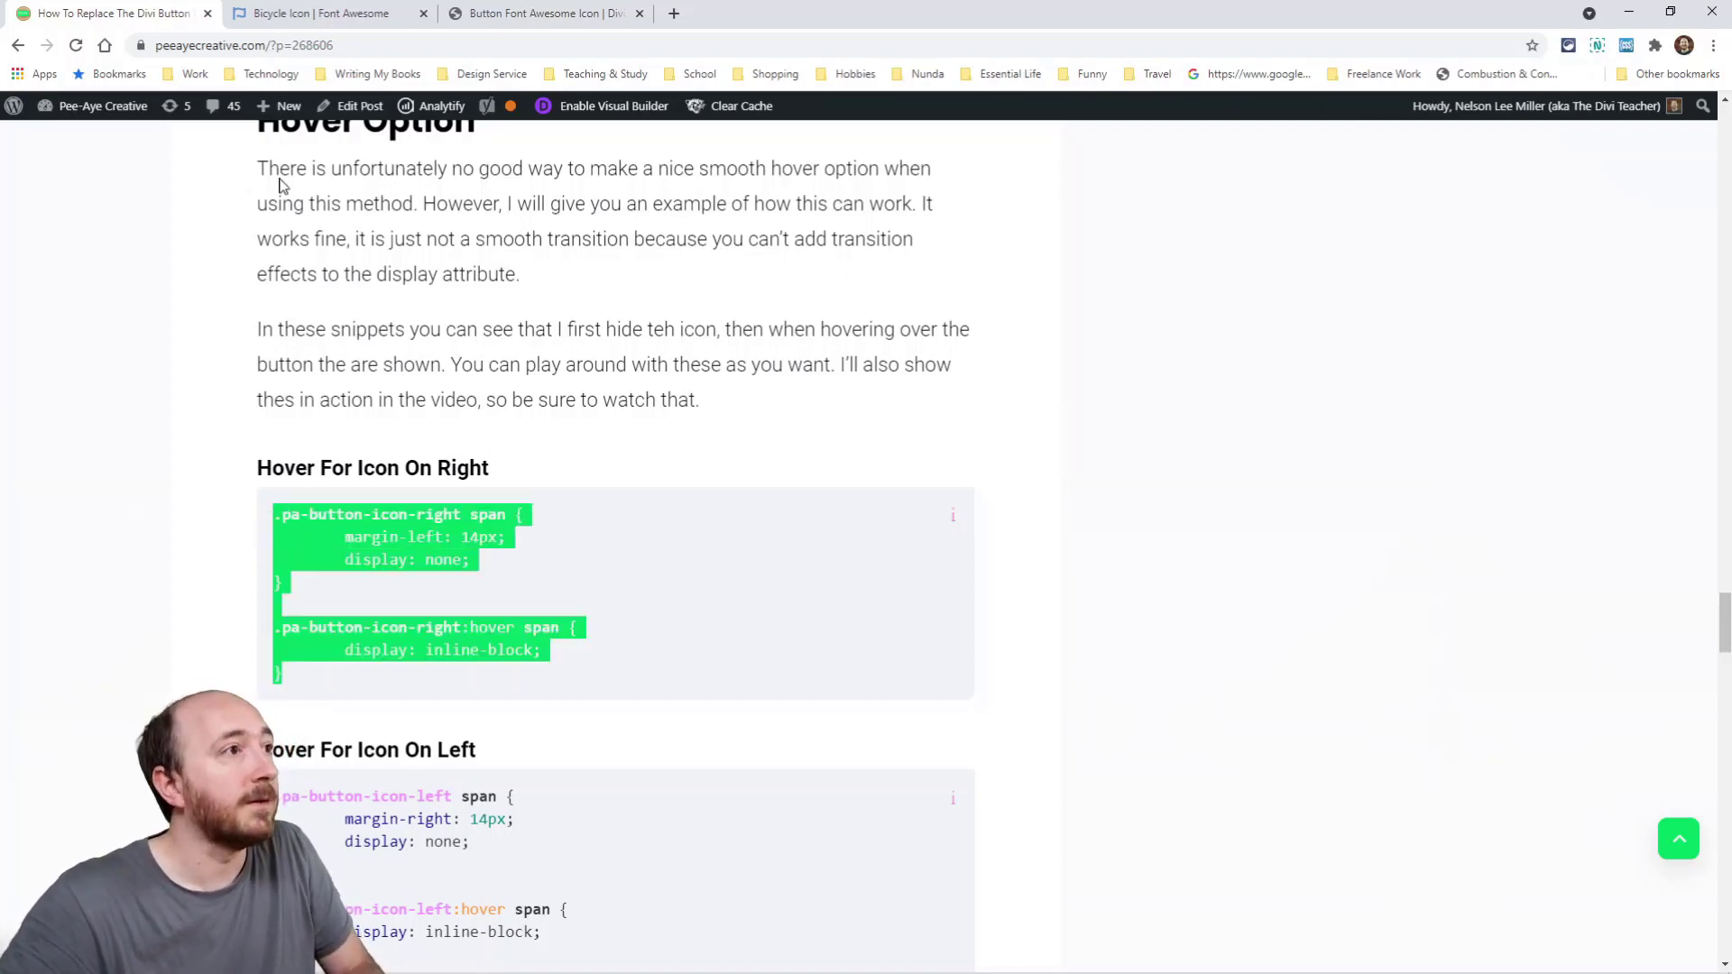
Paste the hover snippet on a new line below the spacing rule in the CSS editor.
click(542, 14)
click(1218, 276)
key(Return)
key(ctrl+v)
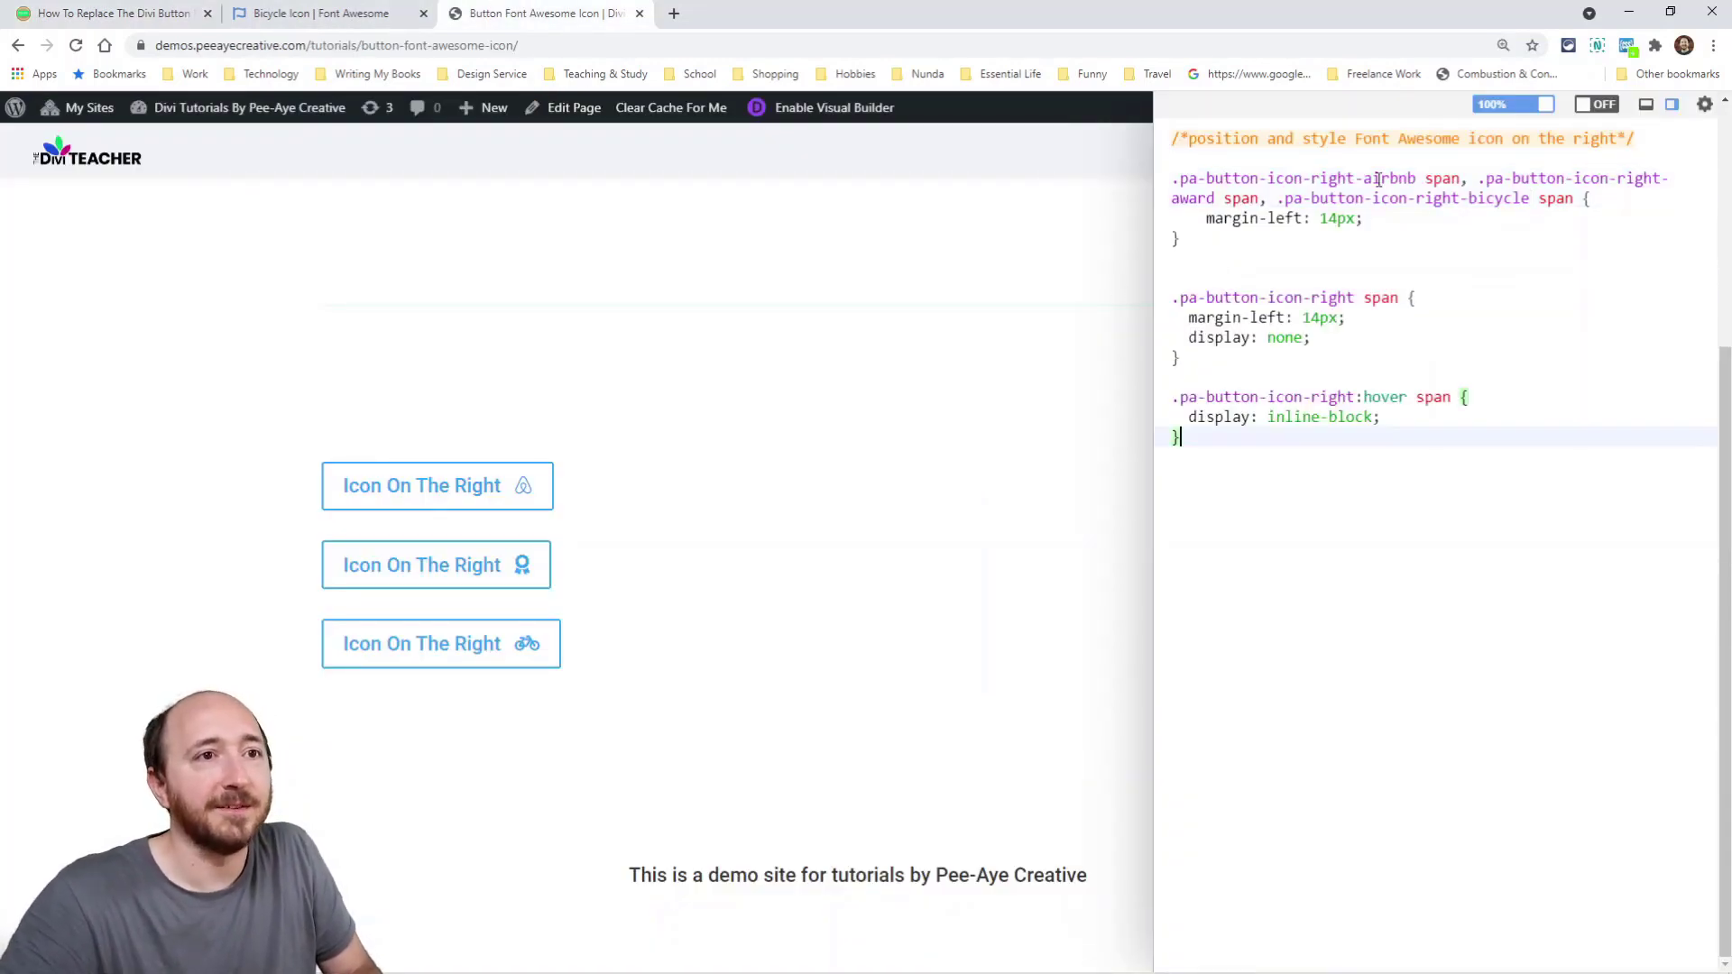
Append -airbnb to both the .pa-button-icon-right span selector and its :hover version.
drag(1415, 179, 1358, 180)
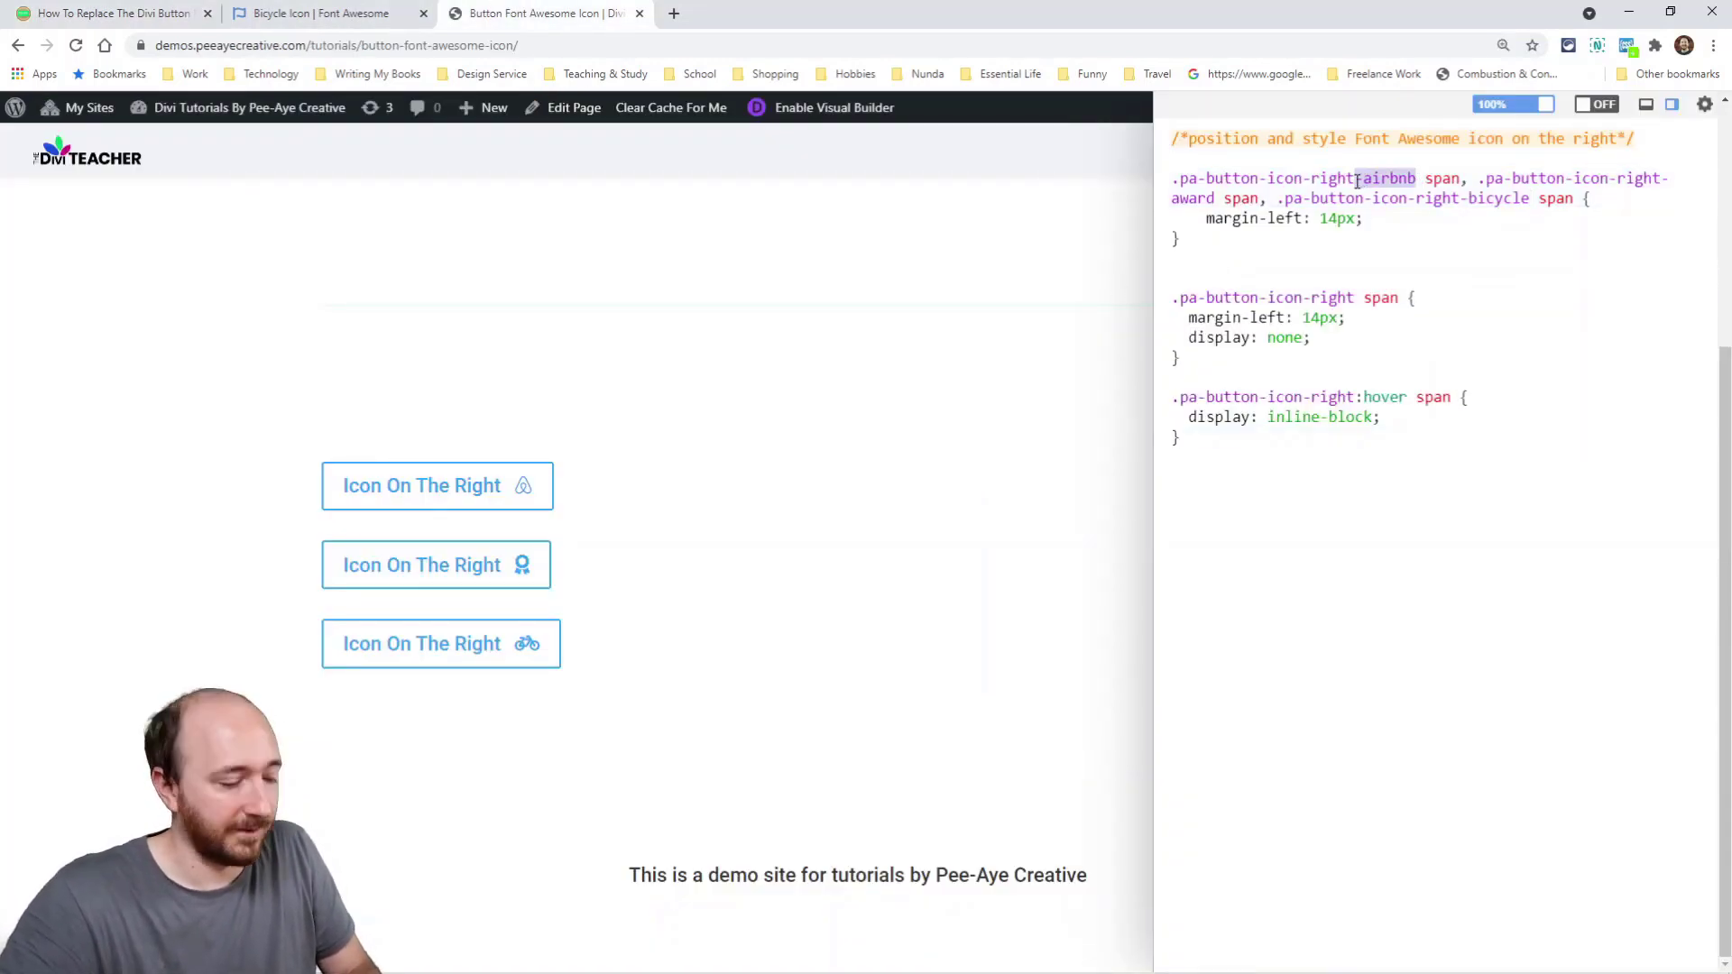
click(1362, 301)
text(-airbnb)
click(1354, 397)
text(-airbnb)
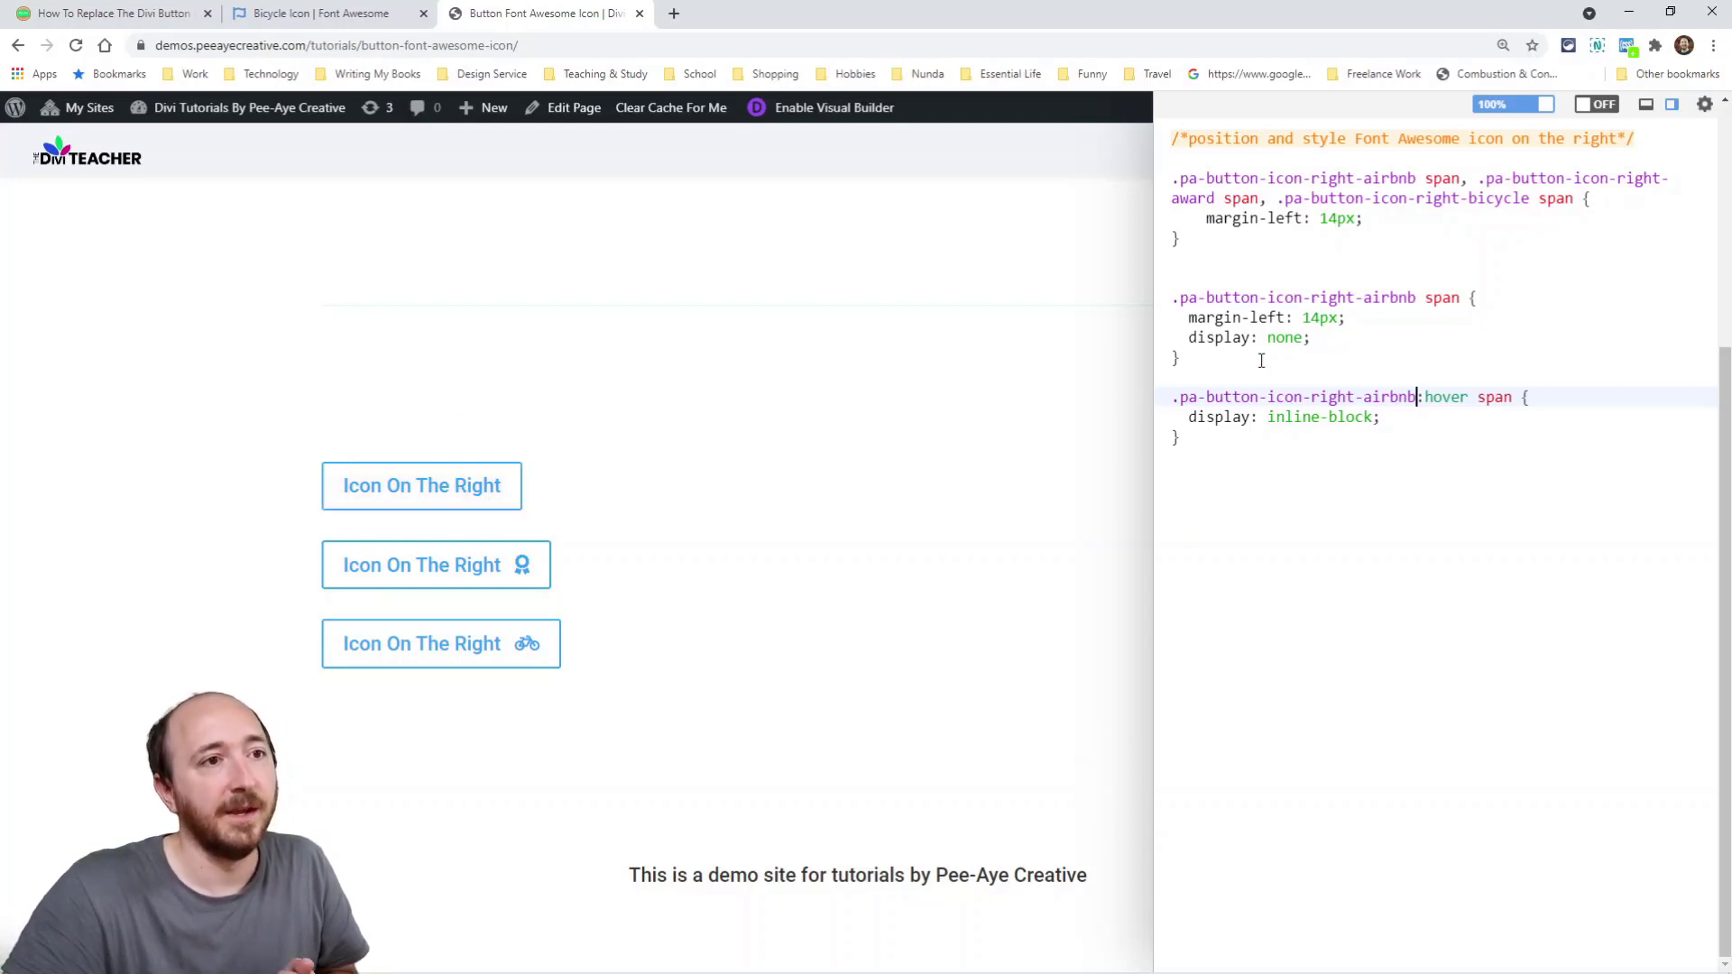
Review the display: none and inline-block declarations and the hover selector's class name.
drag(1325, 337, 1183, 340)
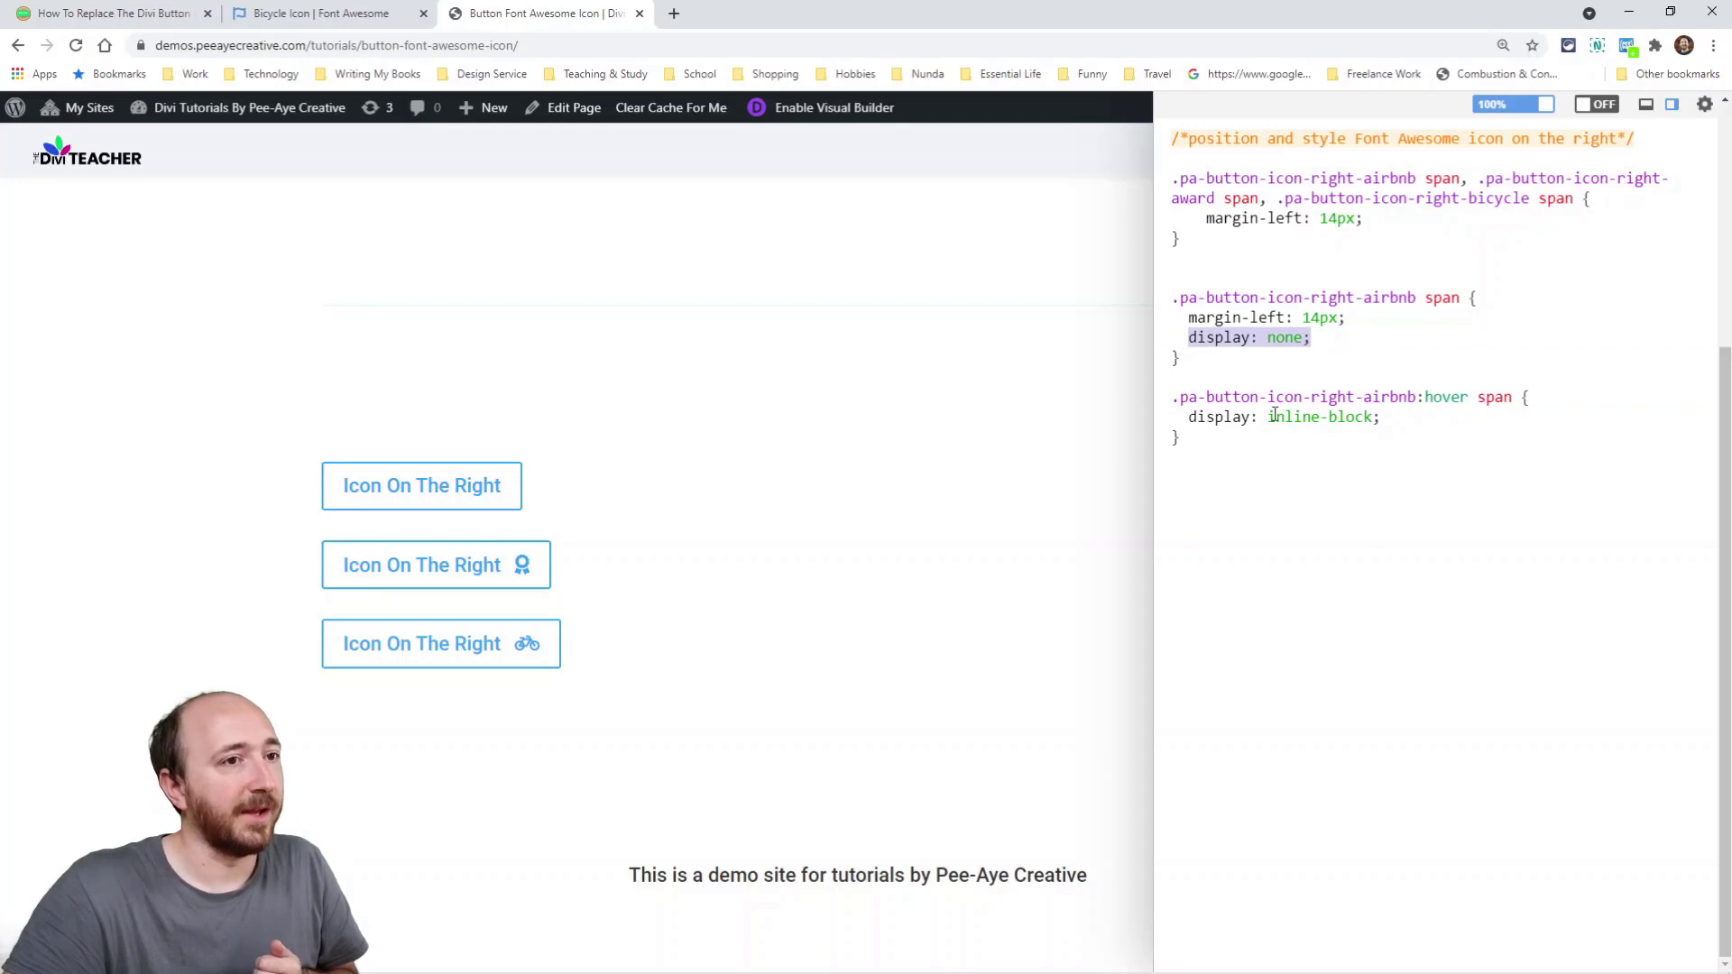
drag(1383, 422, 1195, 427)
click(1305, 434)
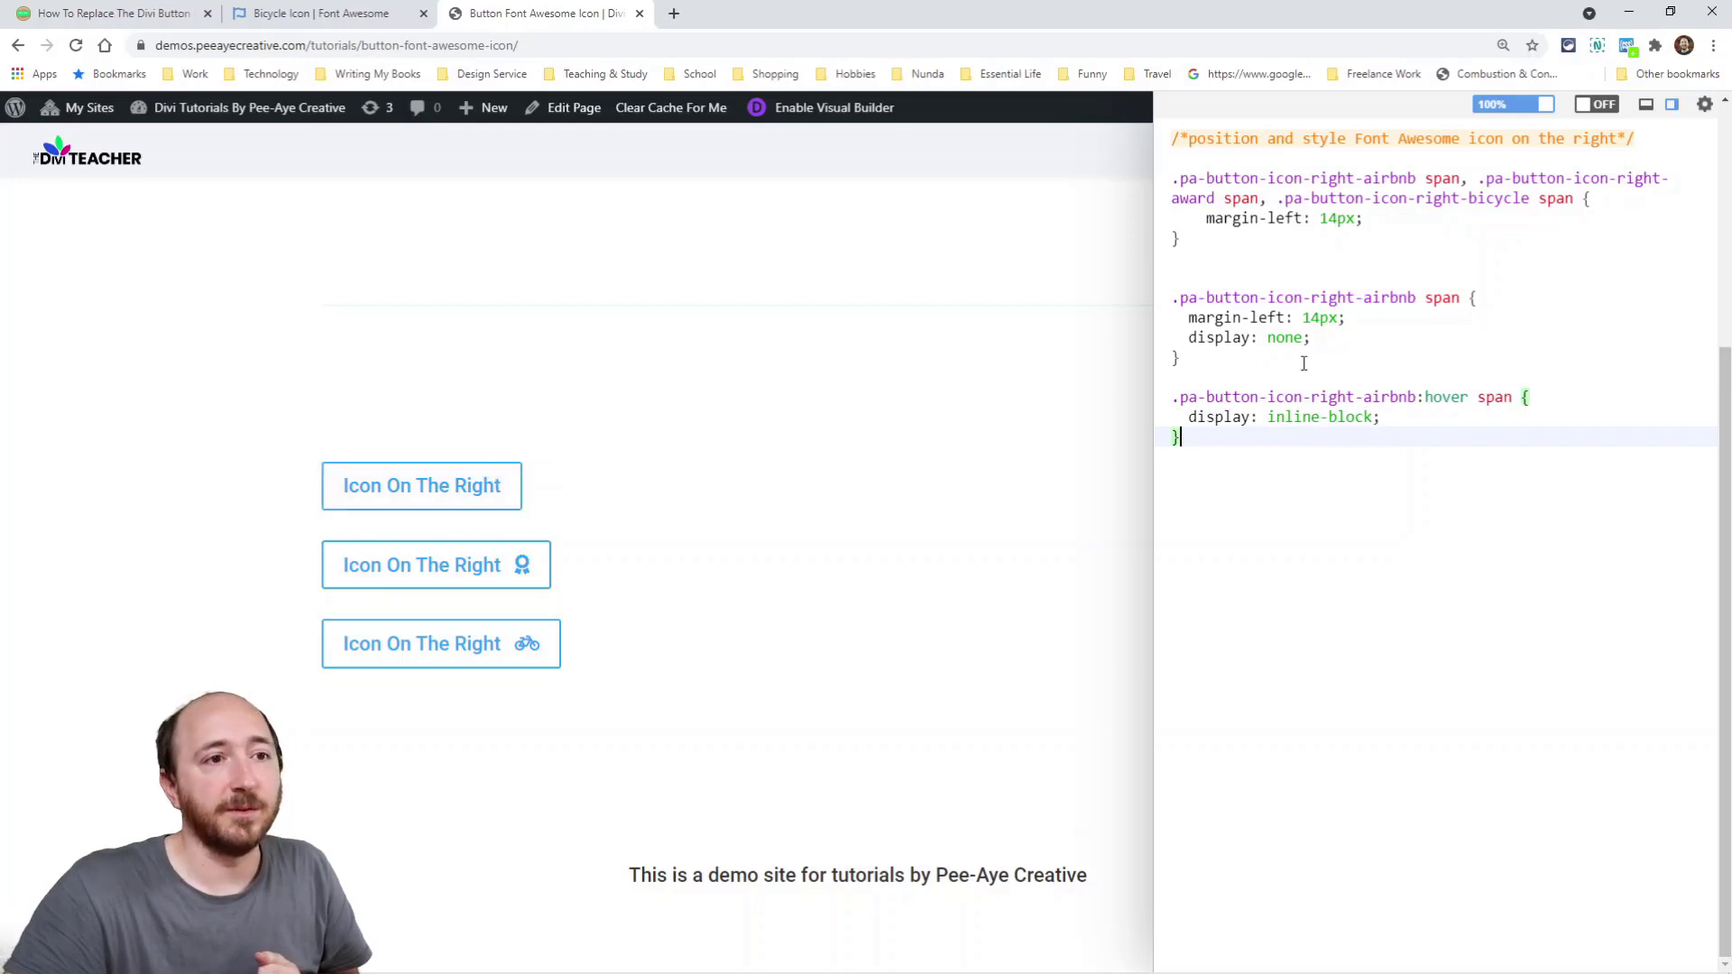
drag(1173, 398, 1417, 398)
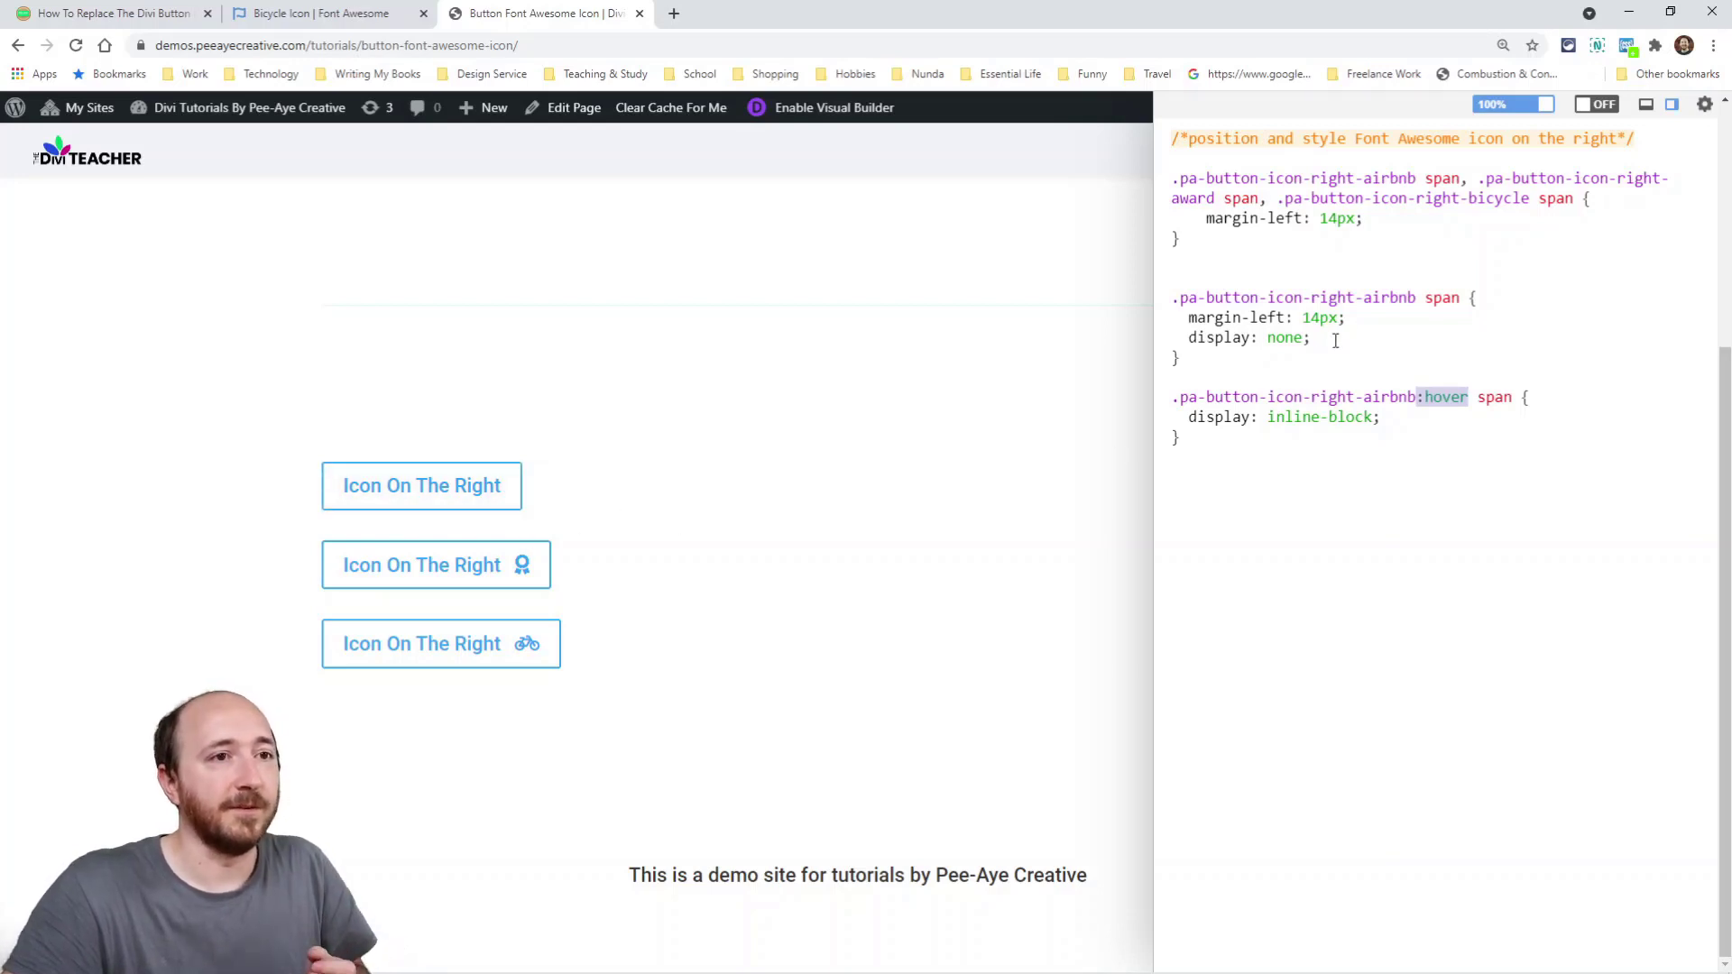
Replace airbnb with award in both the hidden-icon and :hover selectors.
click(1383, 297)
double_click(1383, 297)
text(award)
double_click(1381, 397)
text(award)
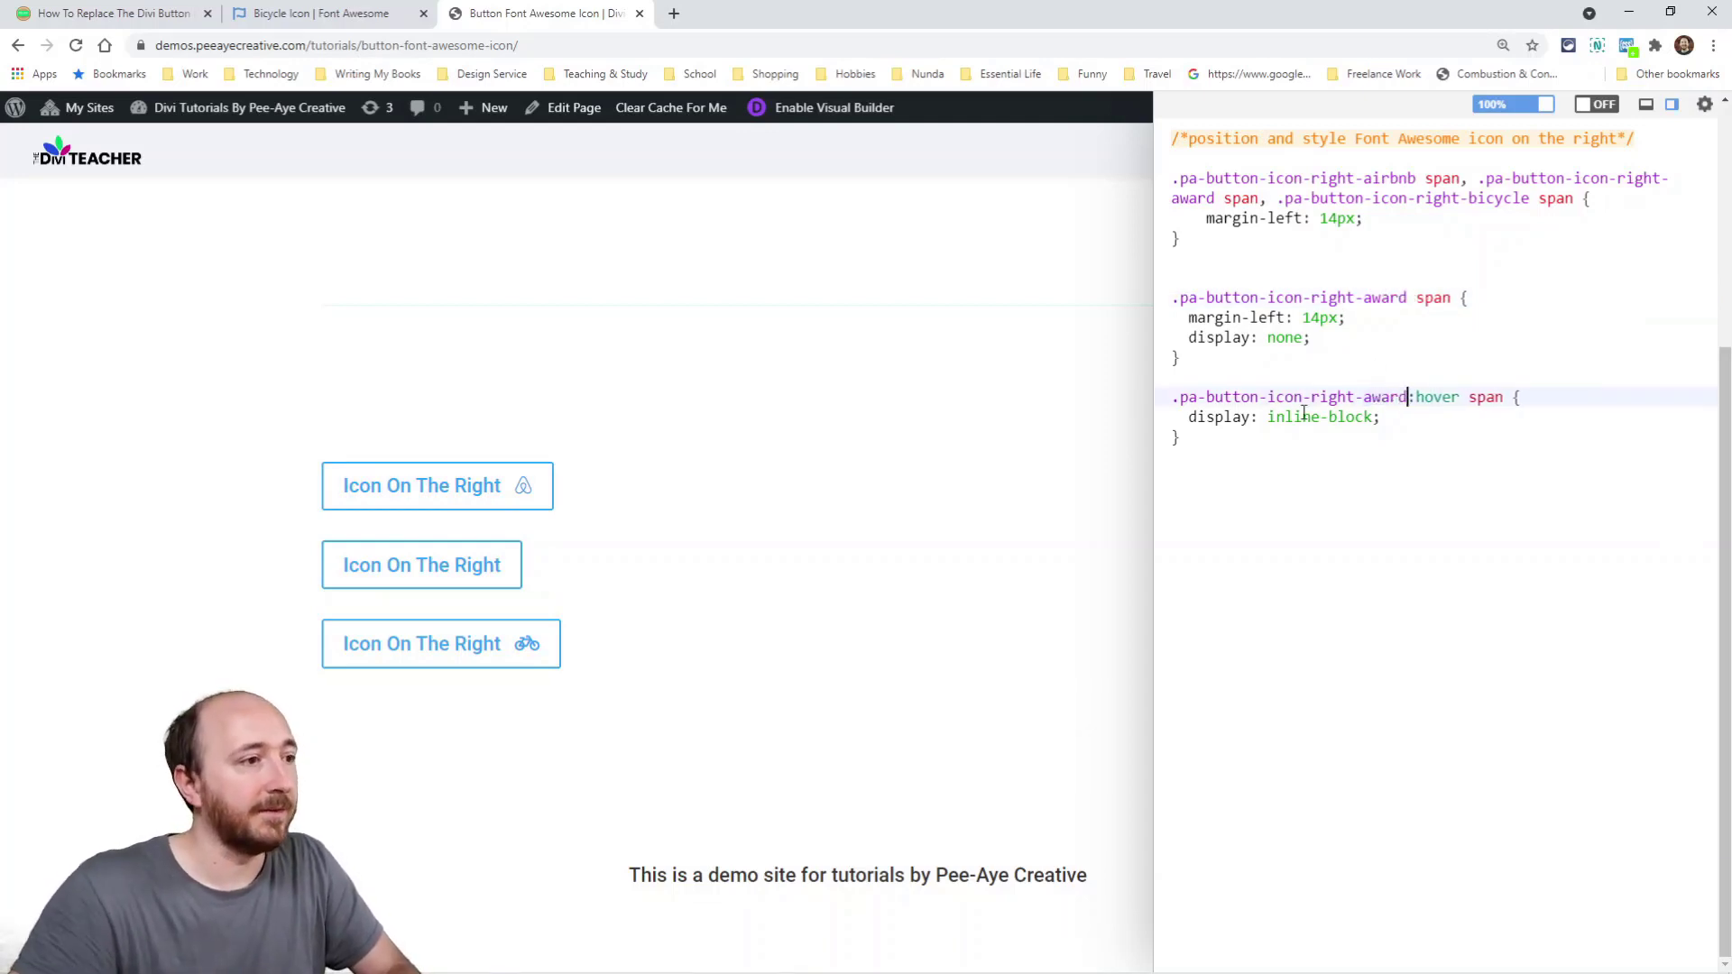